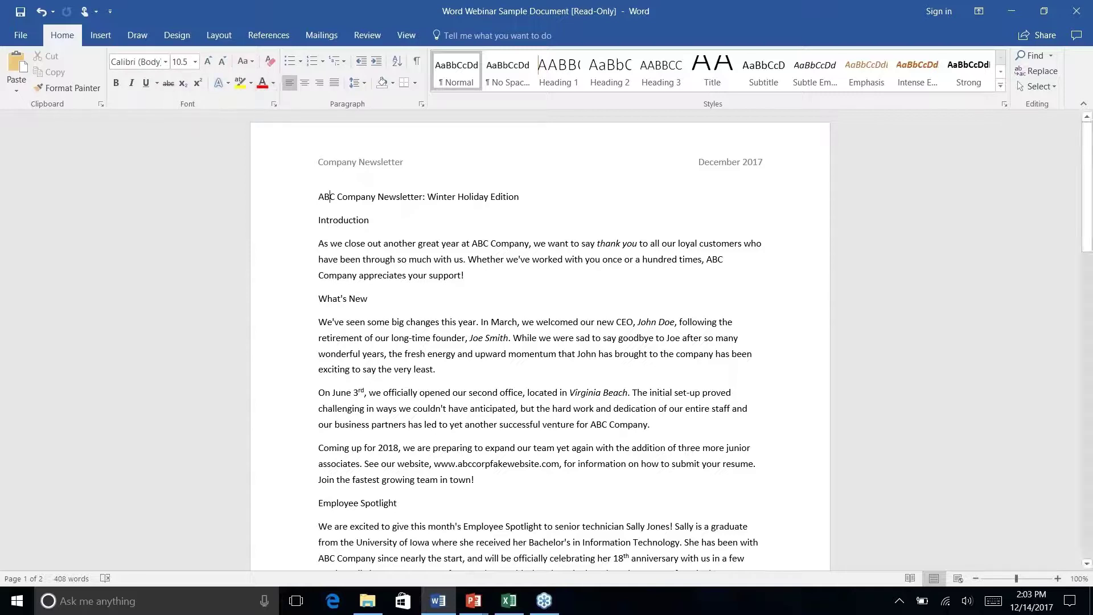
- Show the Quick Access Toolbar below the ribbon
right_click(285, 83)
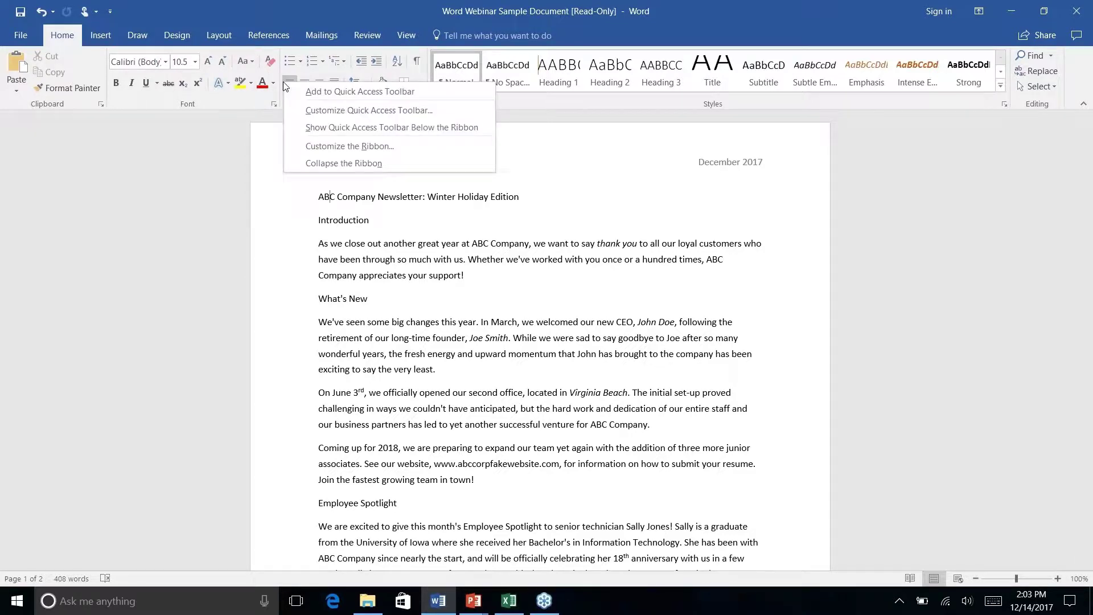
left_click(372, 128)
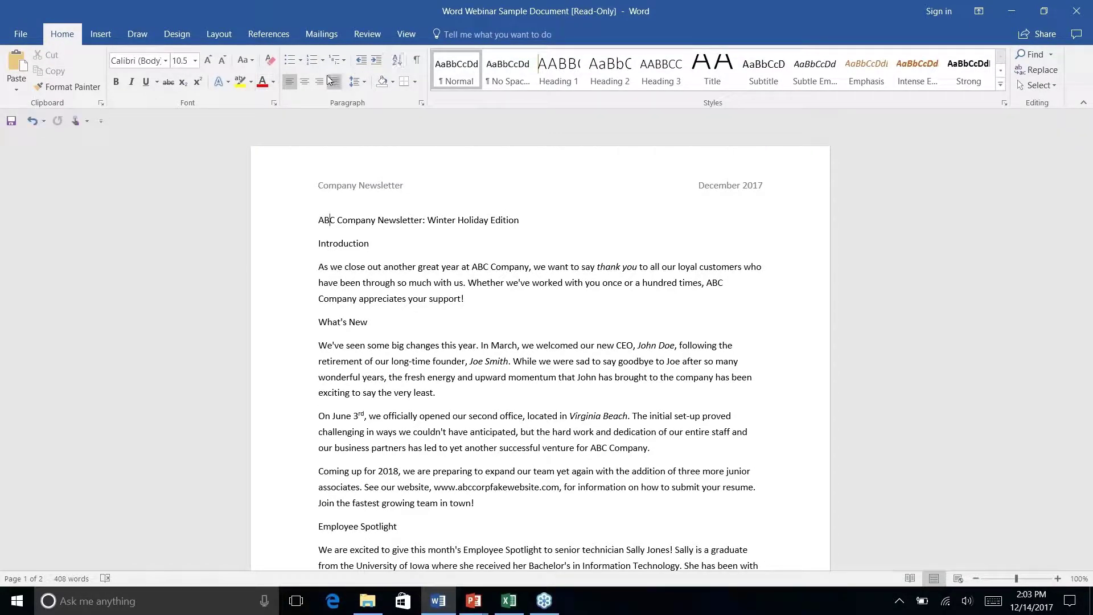
right_click(288, 85)
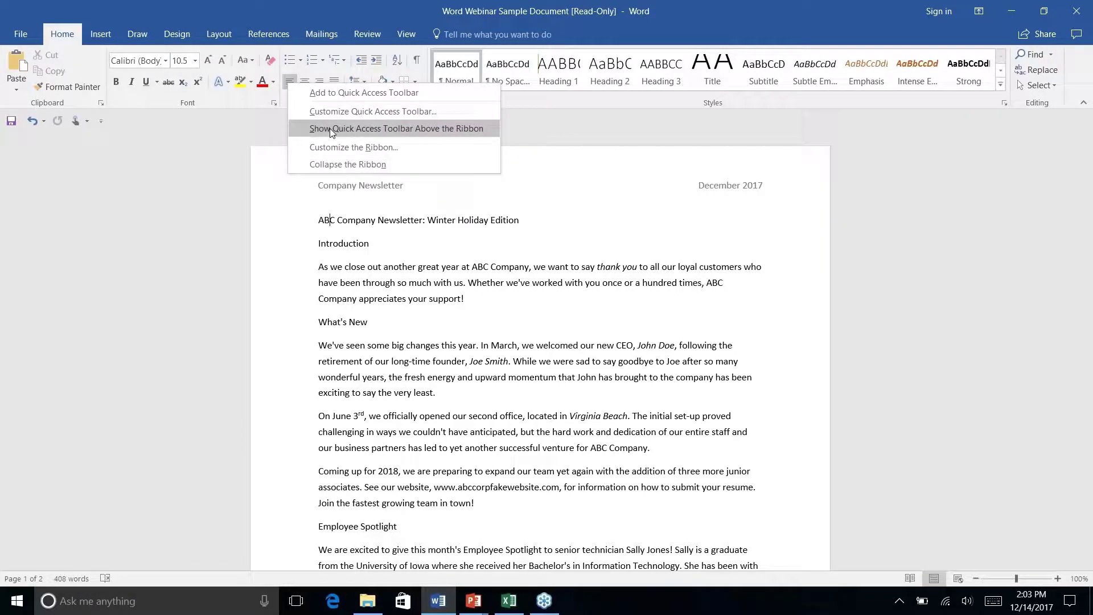
left_click(131, 117)
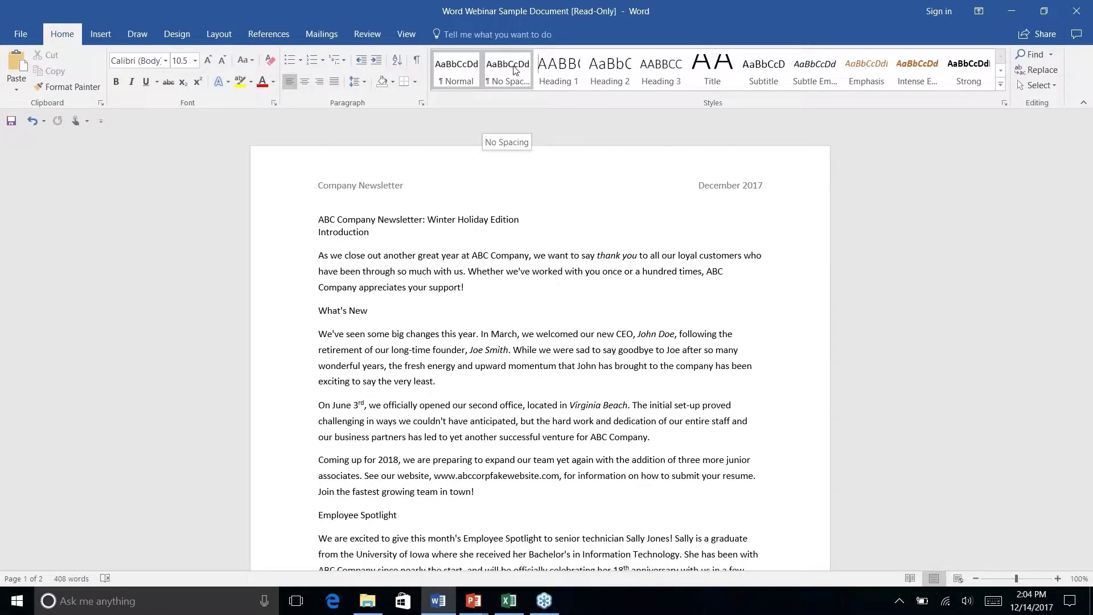
right_click(713, 73)
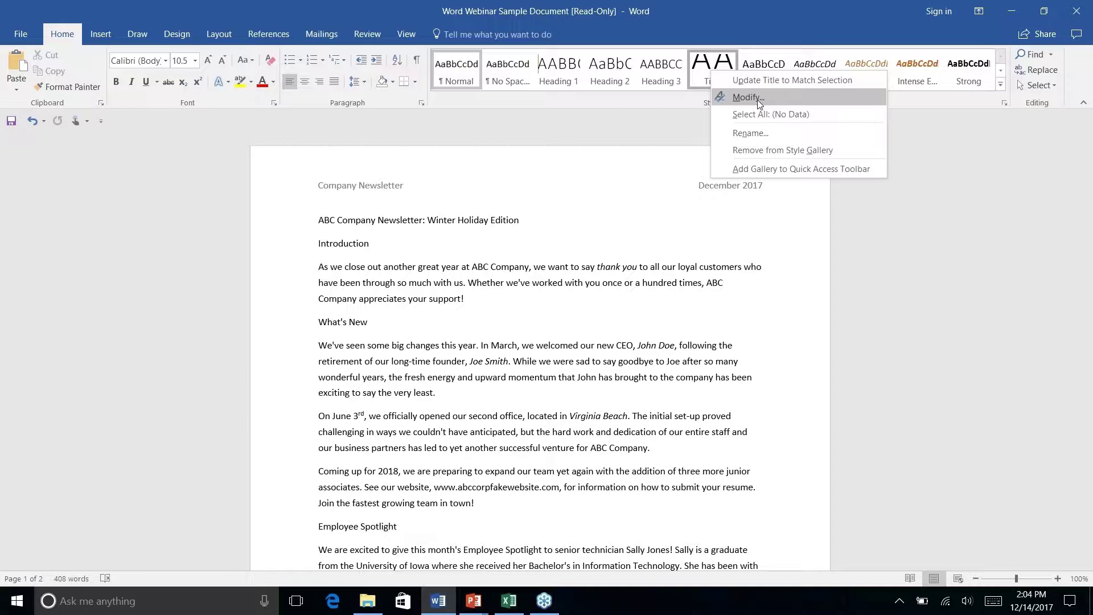
right_click(298, 59)
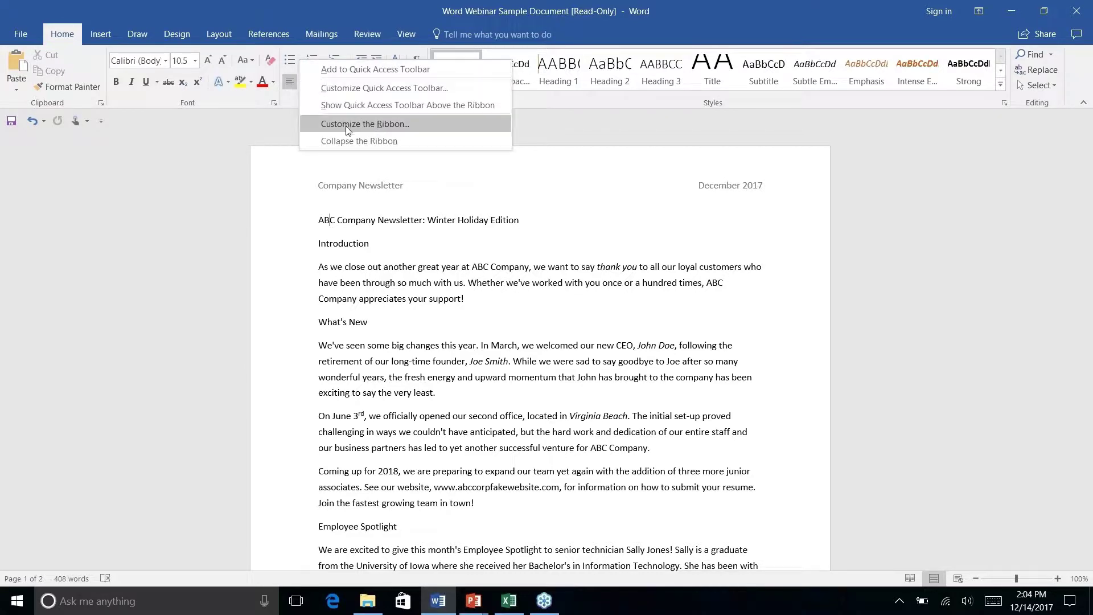
left_click(115, 117)
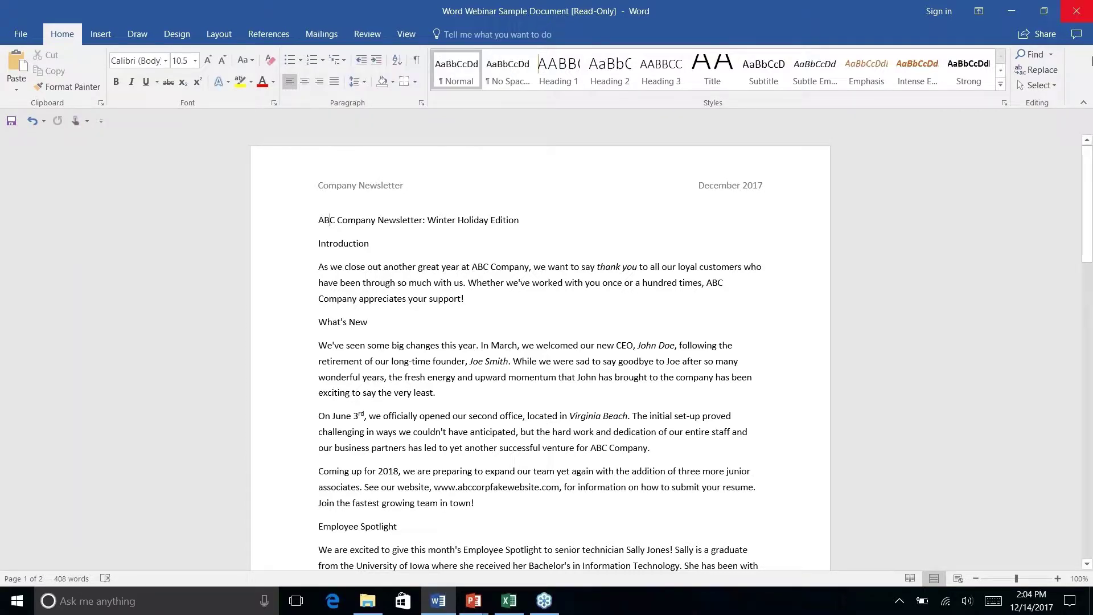
- Collapse the ribbon and briefly reveal the View commands from its collapsed state
left_click(1084, 103)
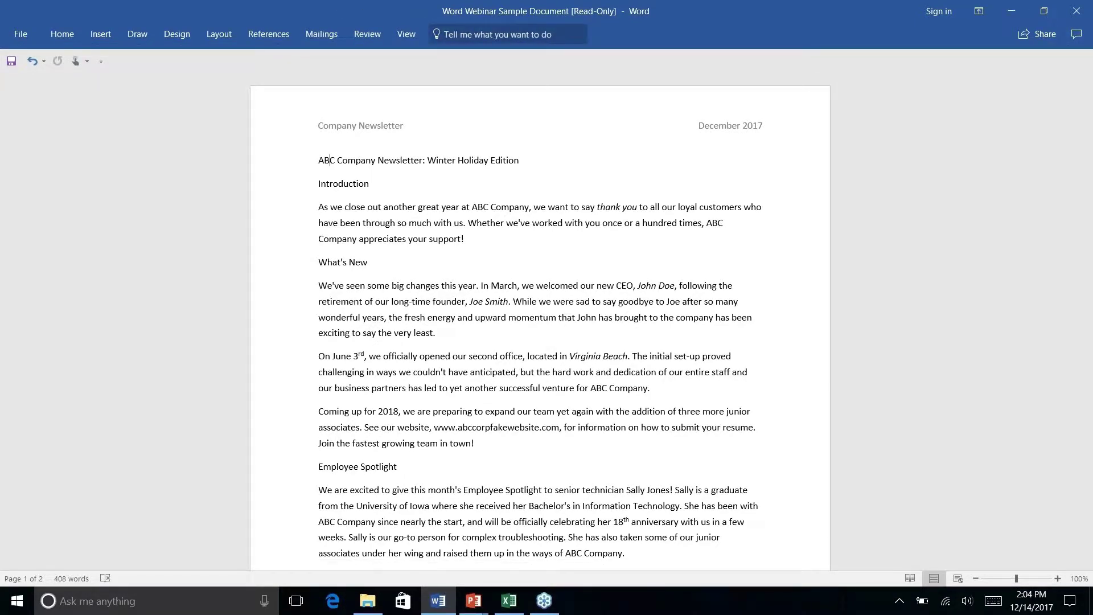
left_click(418, 32)
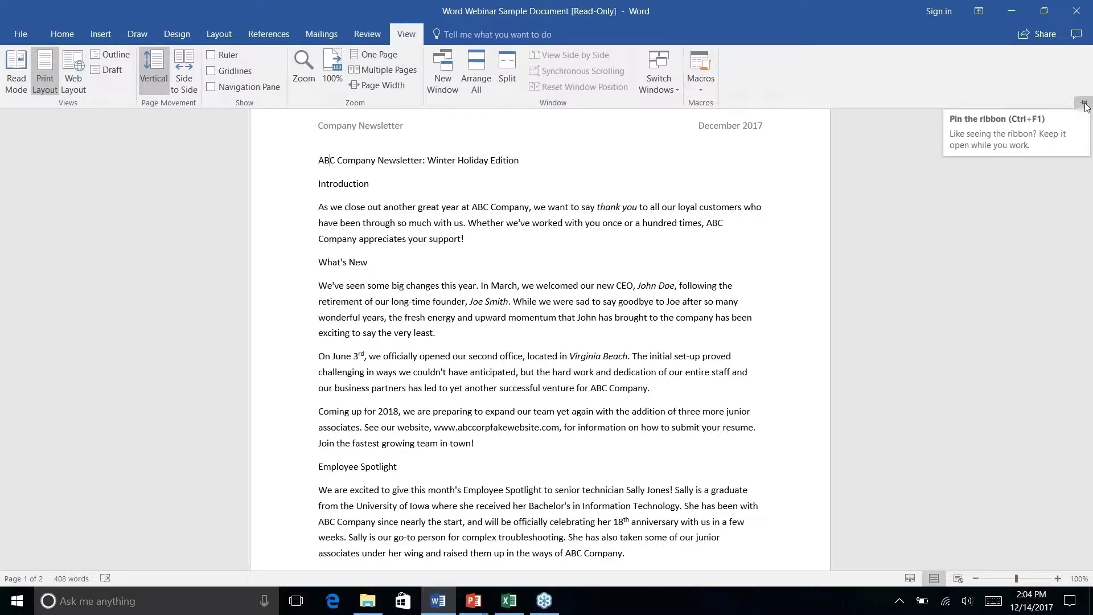
left_click(407, 36)
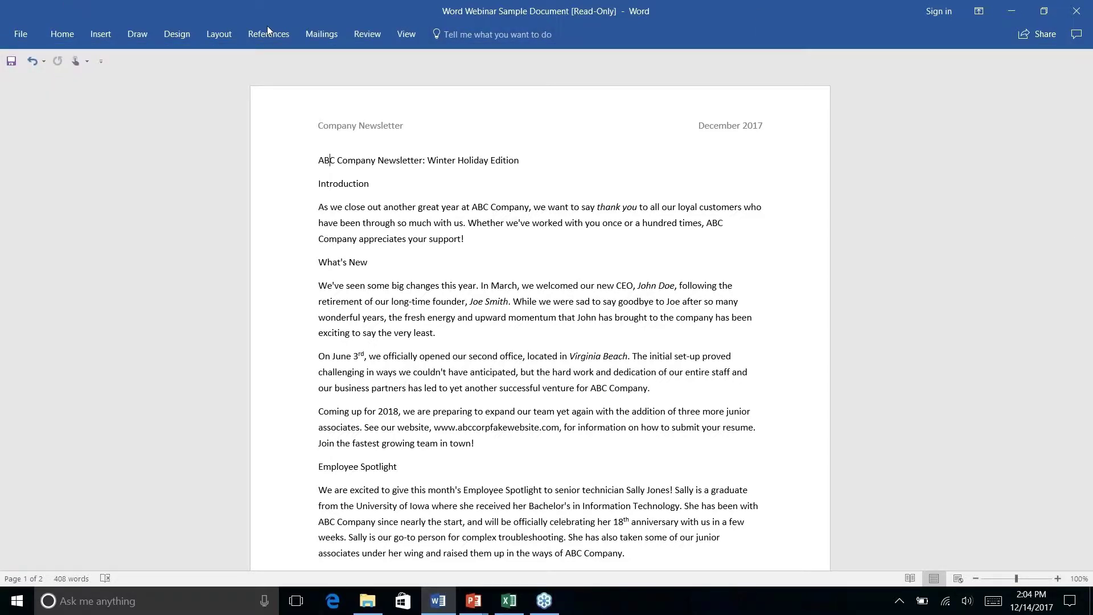
- Examine the design, home, insert, drawing, layout and references command sets of the collapsed ribbon
left_click(177, 36)
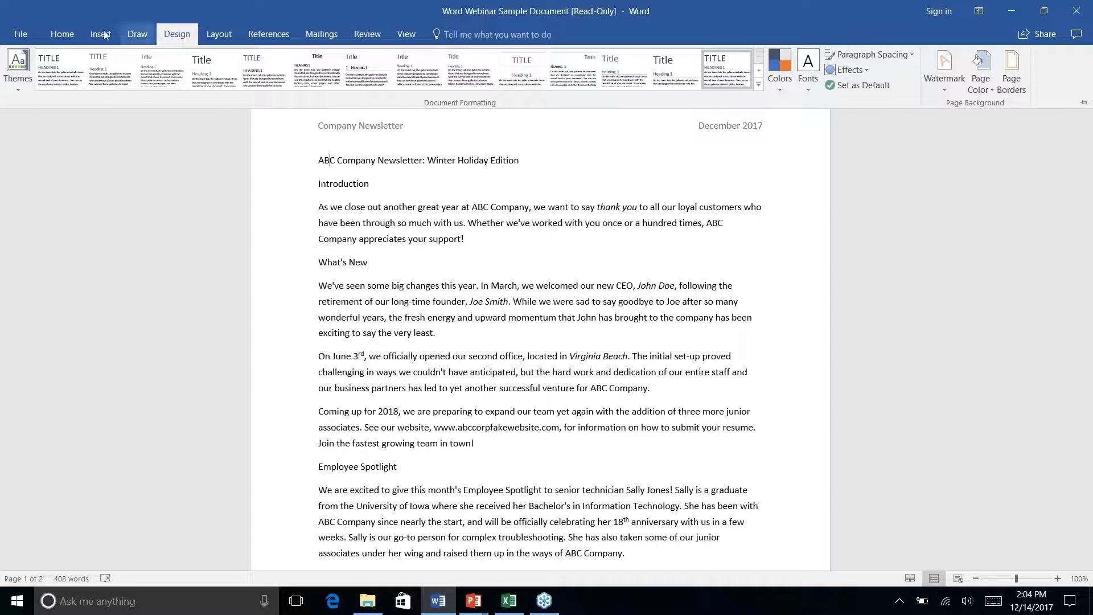
left_click(76, 35)
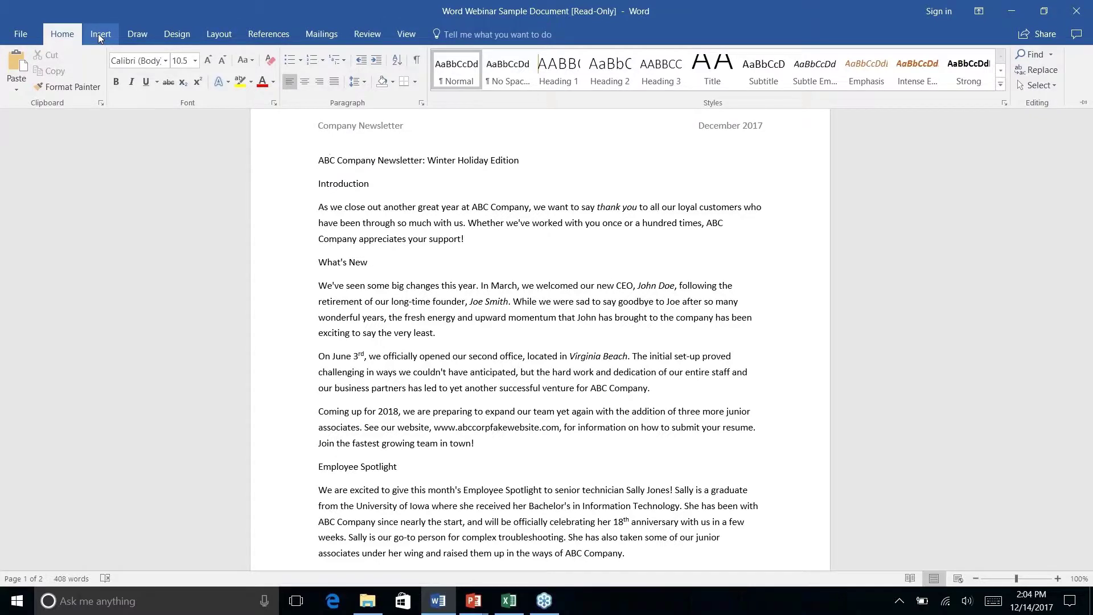
left_click(101, 36)
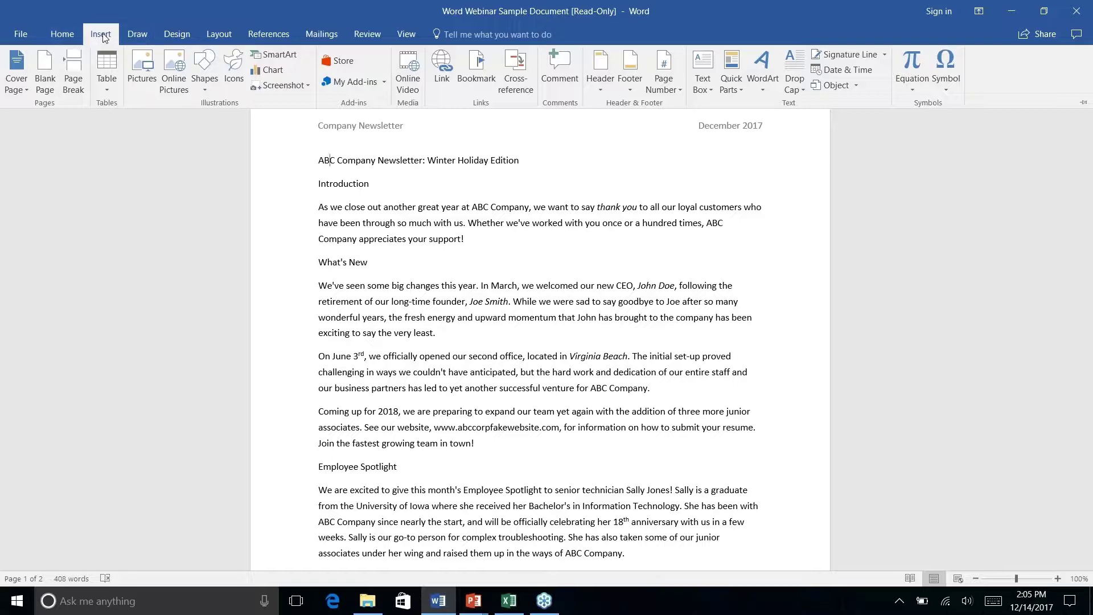
left_click(143, 40)
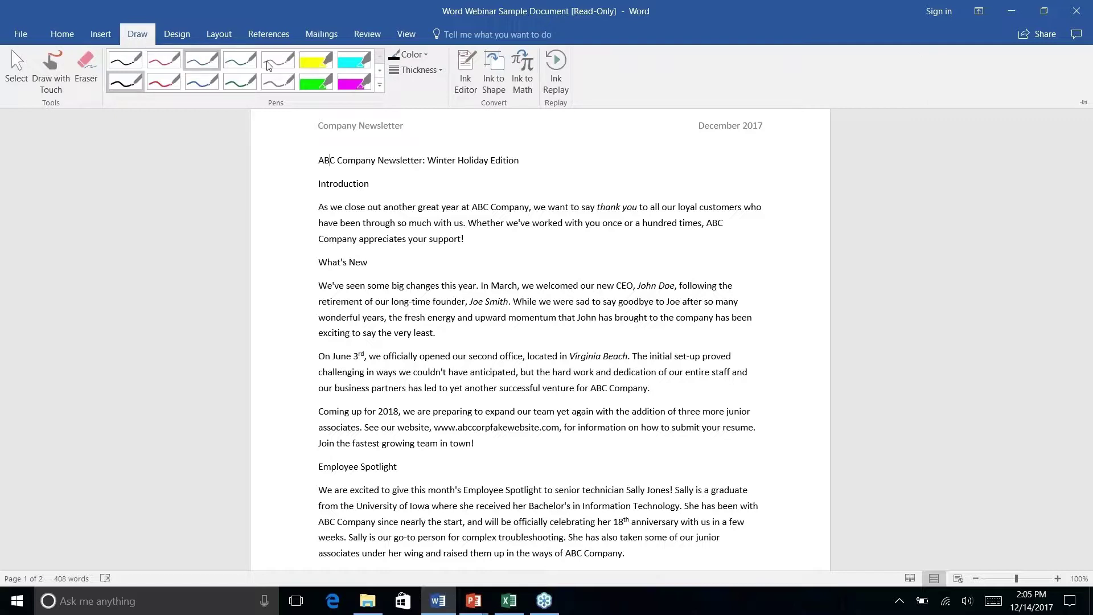
left_click(169, 37)
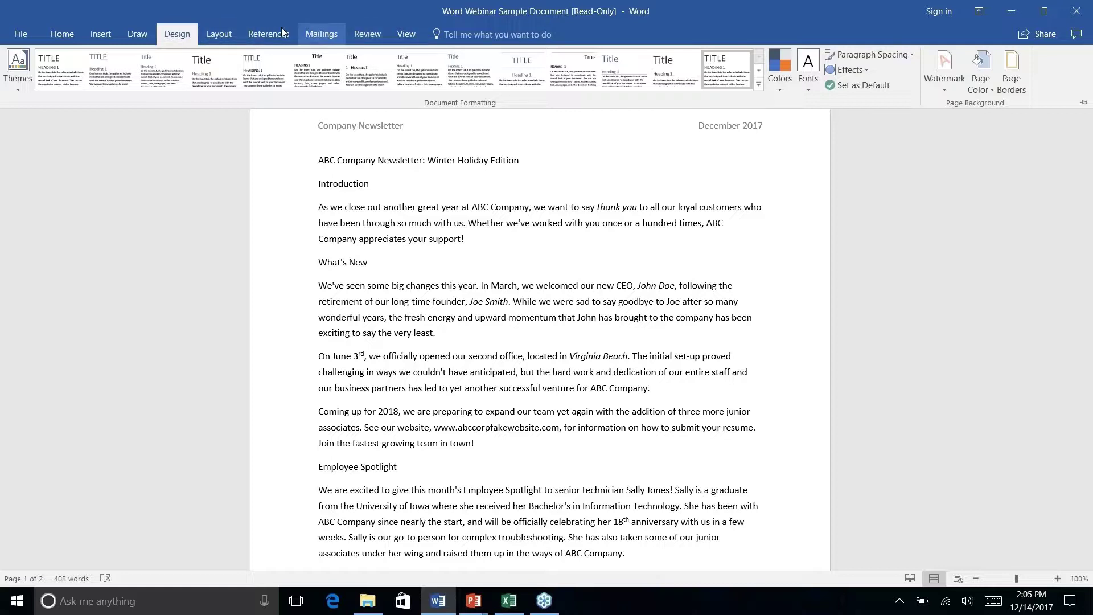
left_click(224, 36)
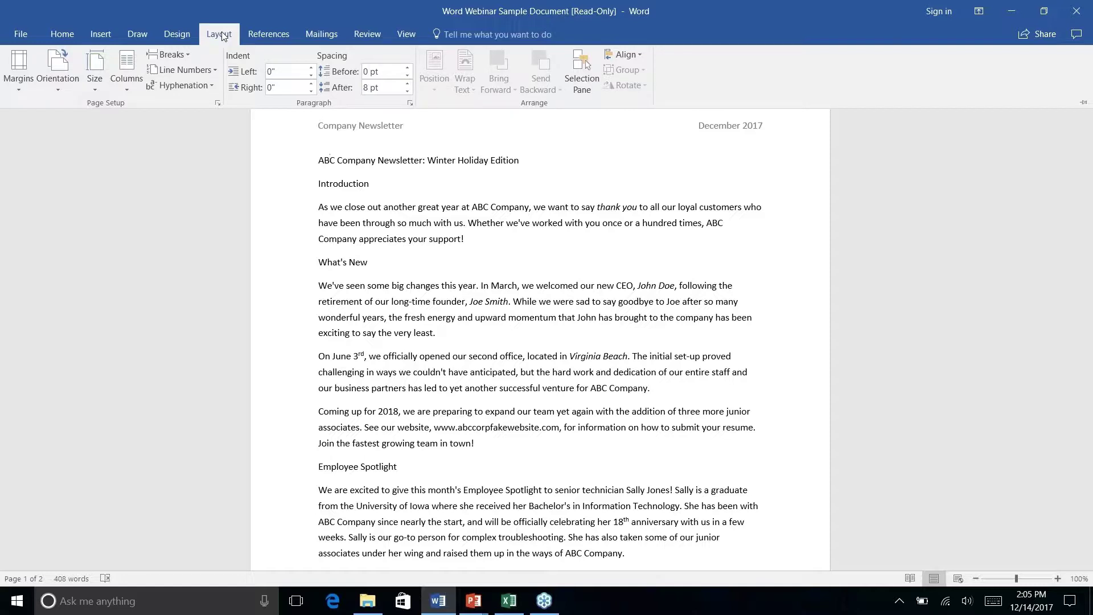
left_click(274, 38)
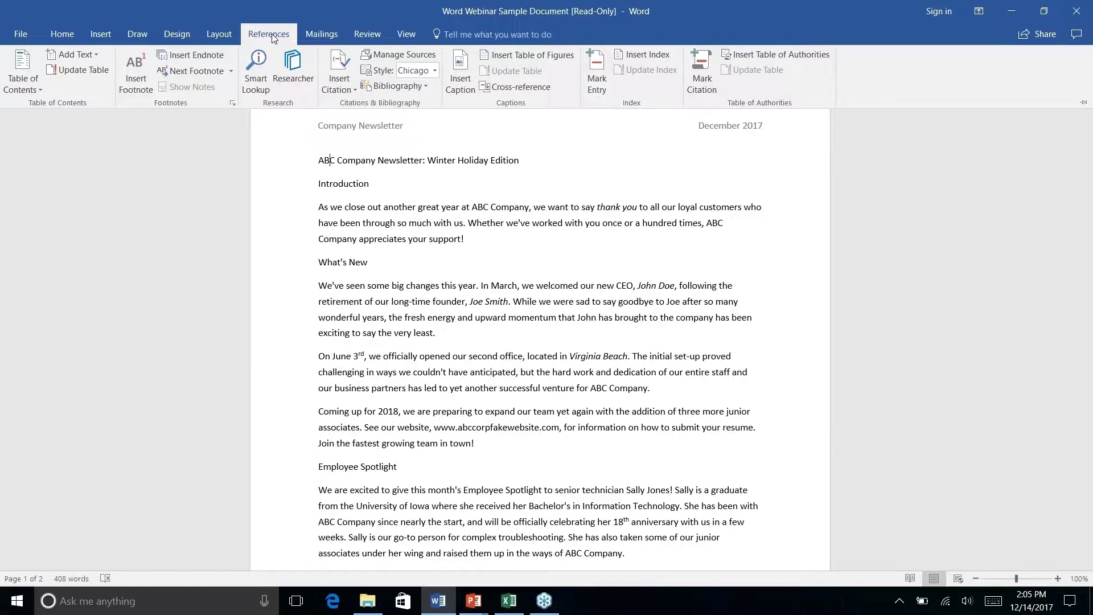
- Browse the popular commands and the commands not in the ribbon within the ribbon customization options, and close the options without changes
left_click(70, 40)
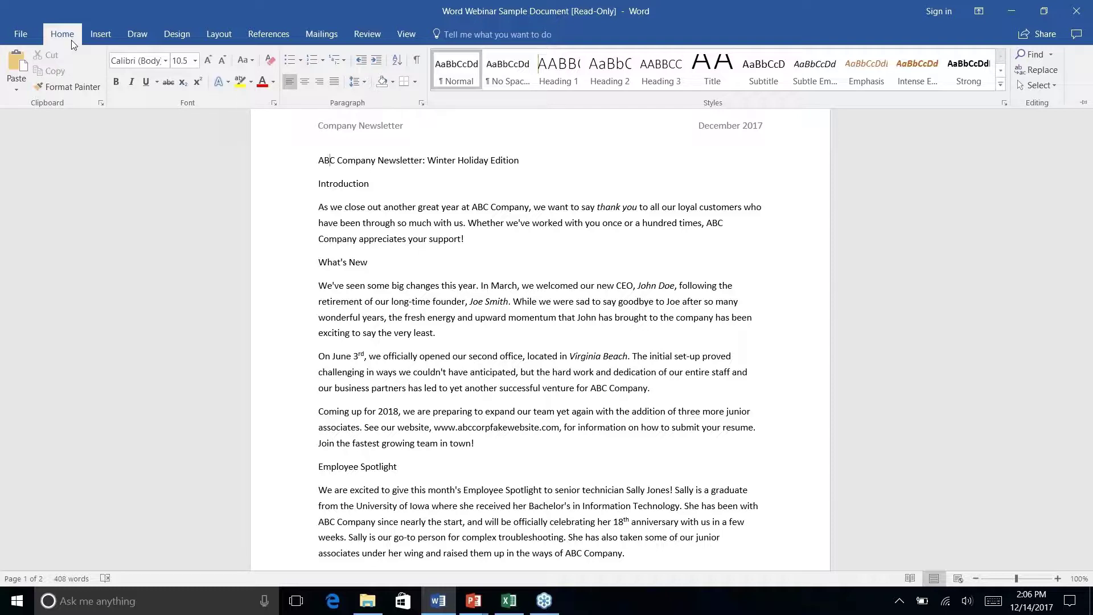
right_click(245, 85)
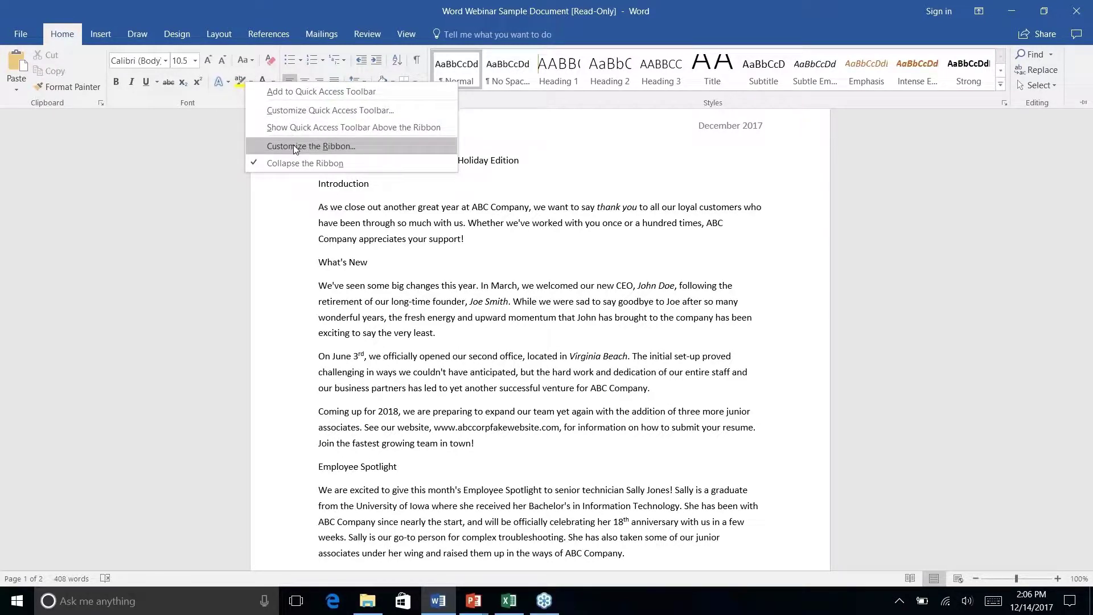
left_click(399, 163)
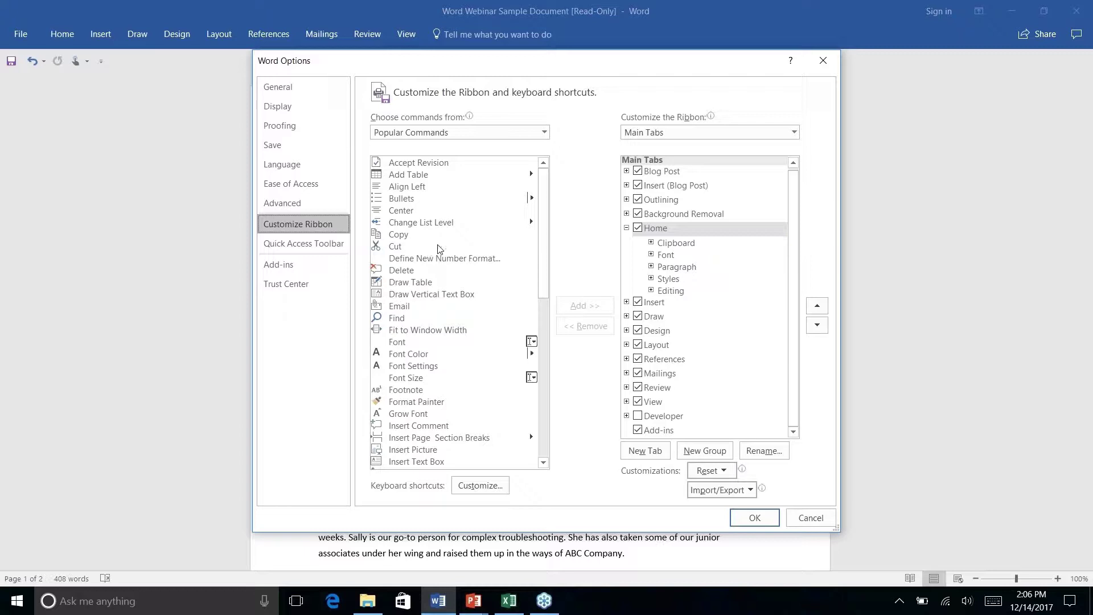
left_click_drag(541, 213, 525, 391)
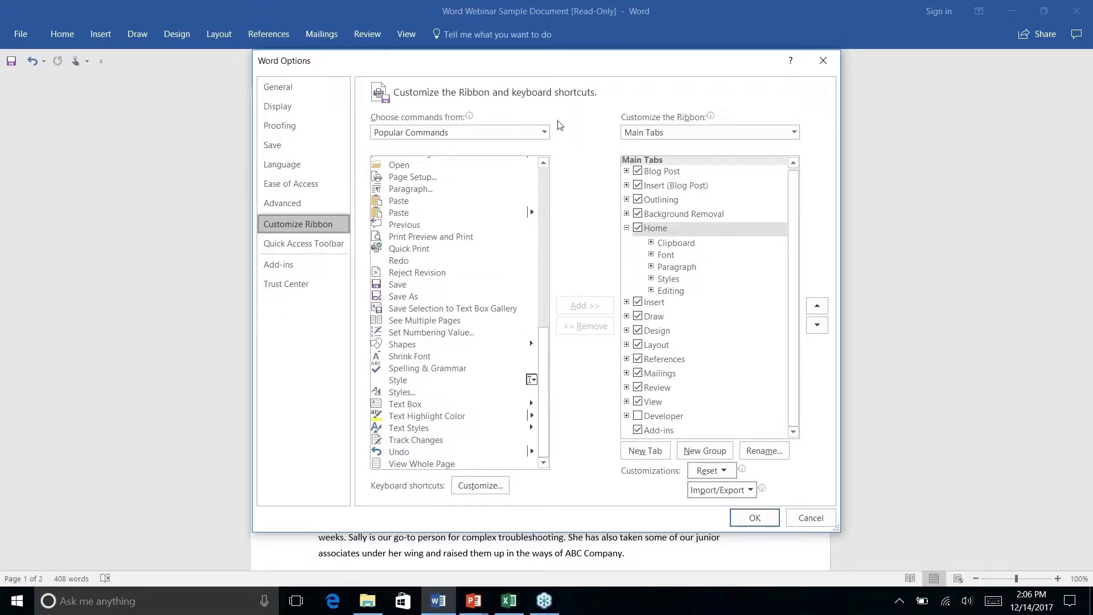
left_click(544, 132)
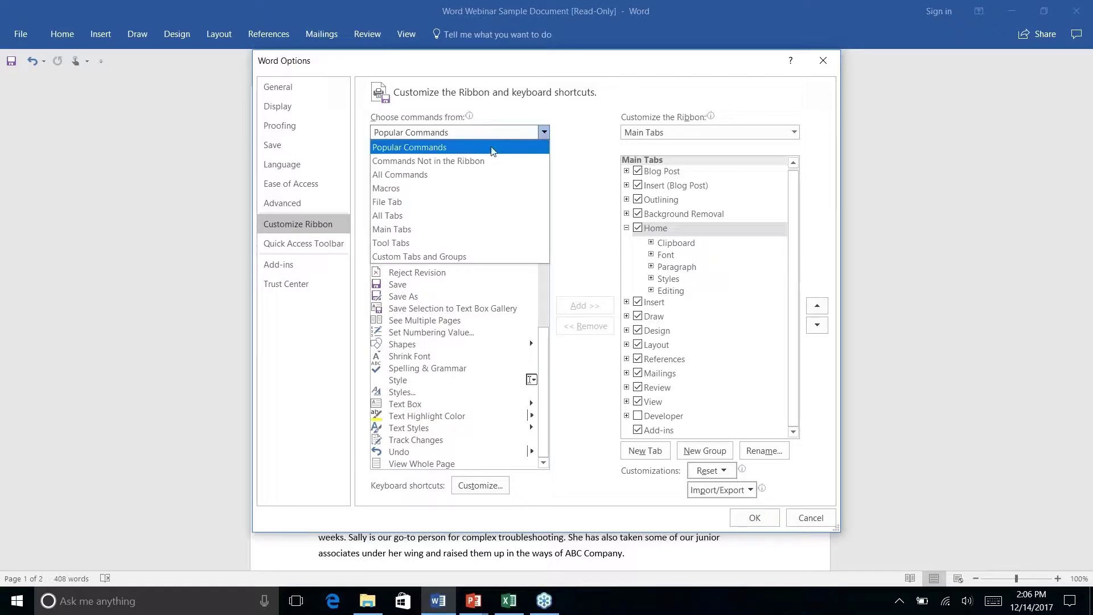
left_click(472, 162)
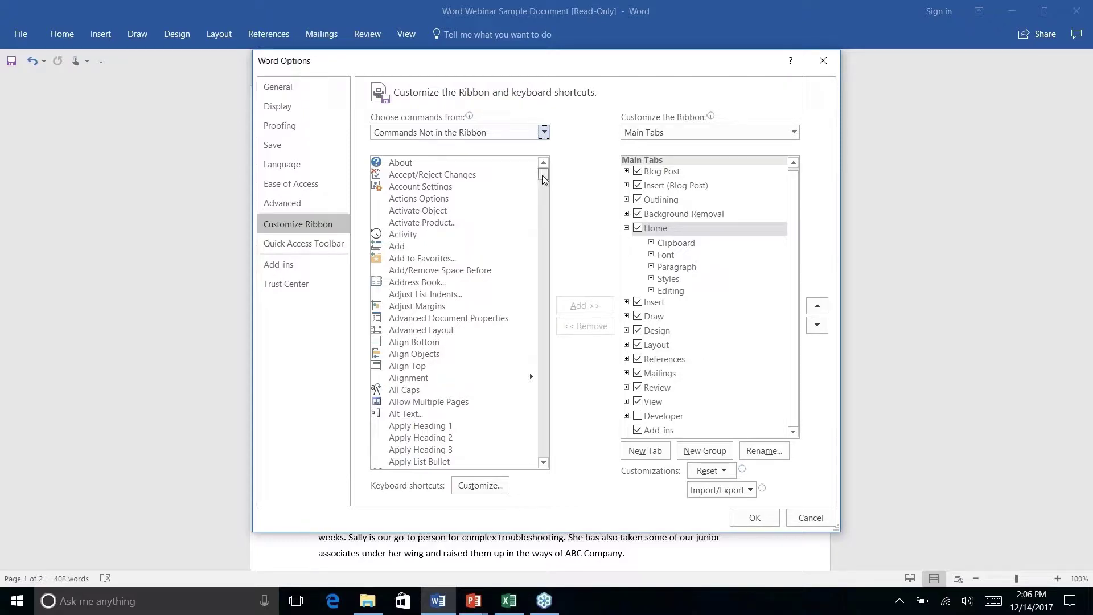
left_click_drag(545, 173, 539, 294)
scroll(530, 306, "down", 4)
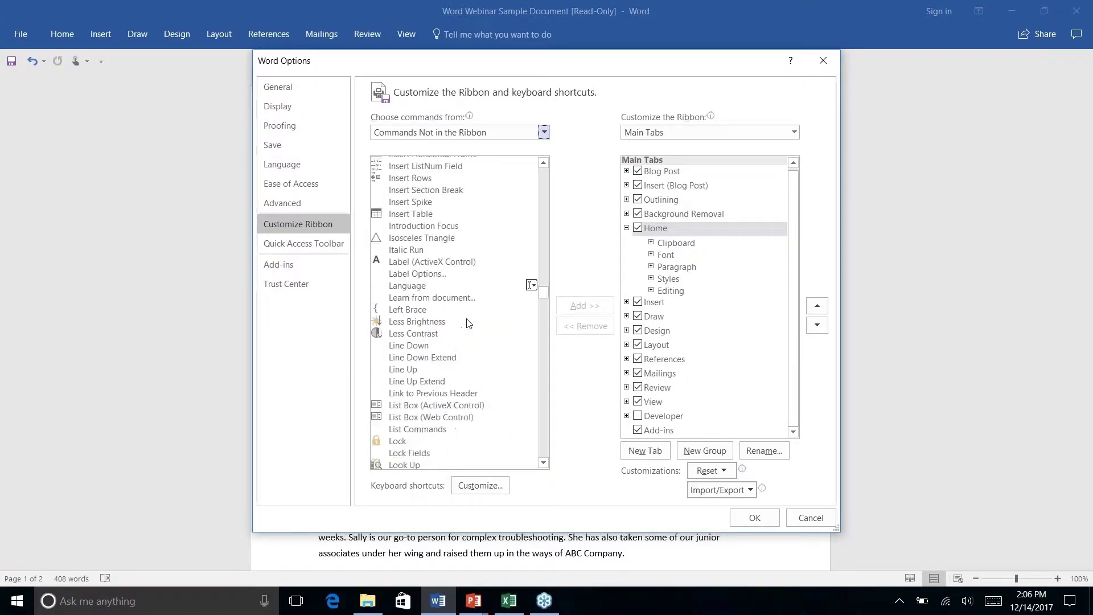
scroll(468, 323, "up", 7)
scroll(468, 322, "up", 15)
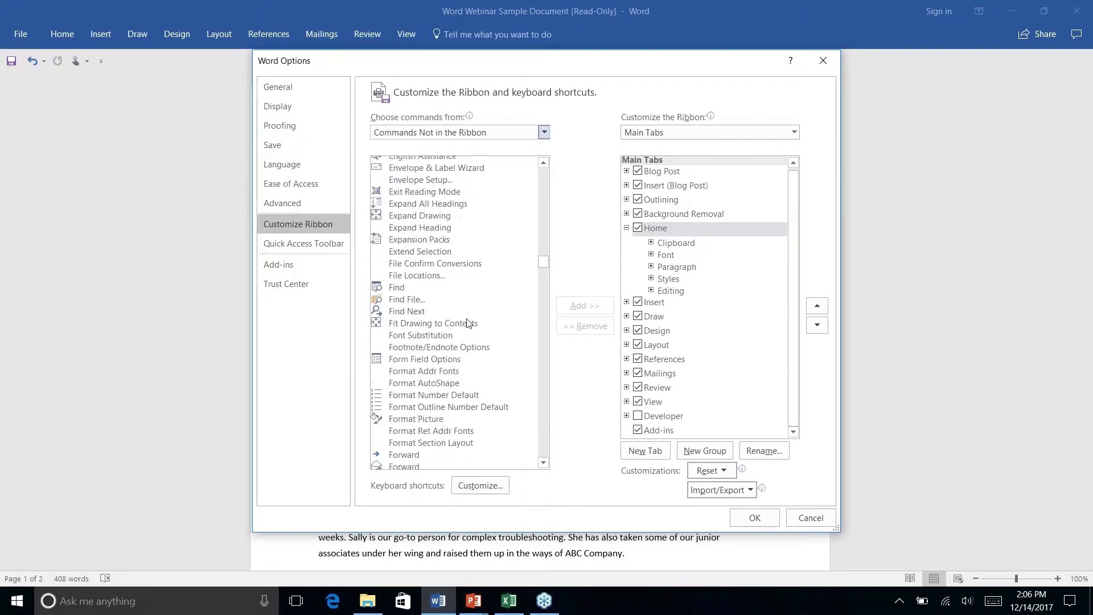
left_click(822, 60)
- Review the recently used commands and example queries offered by the Tell Me command search
left_click(473, 35)
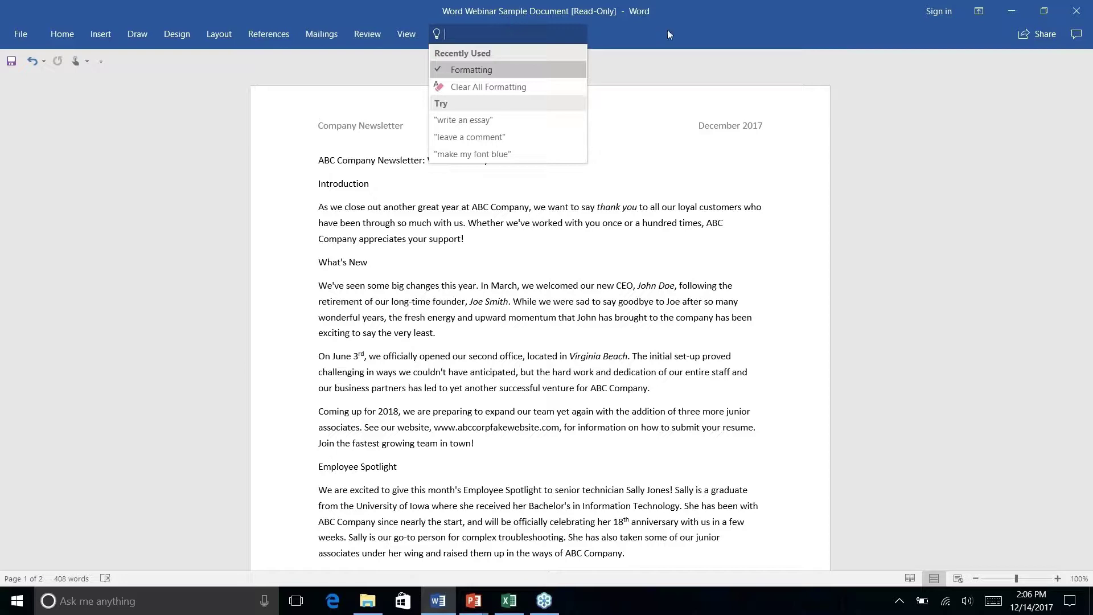
key("Escape")
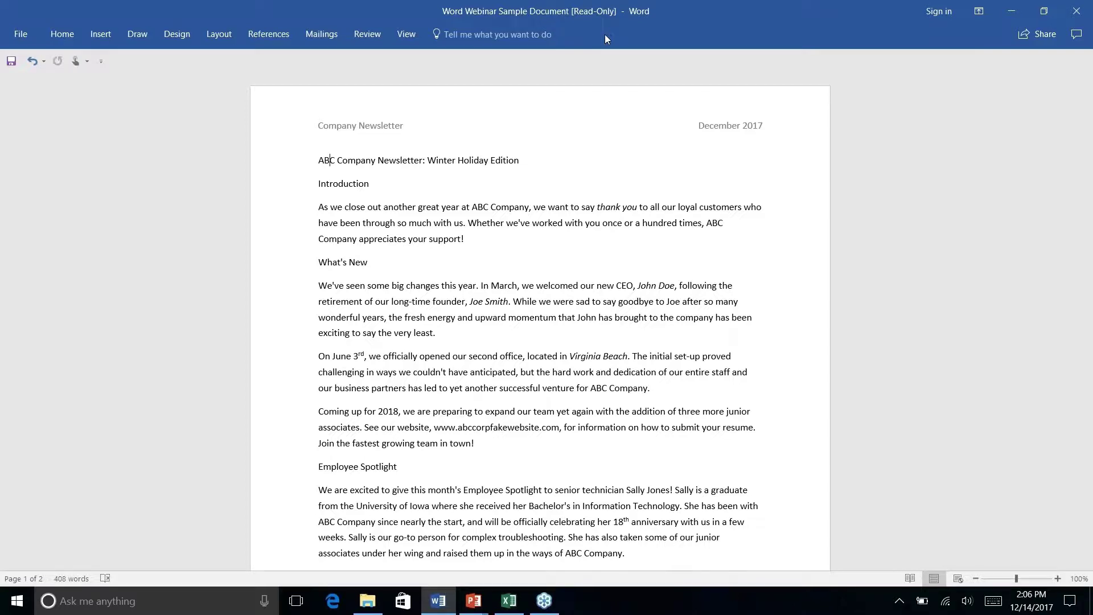
left_click(508, 35)
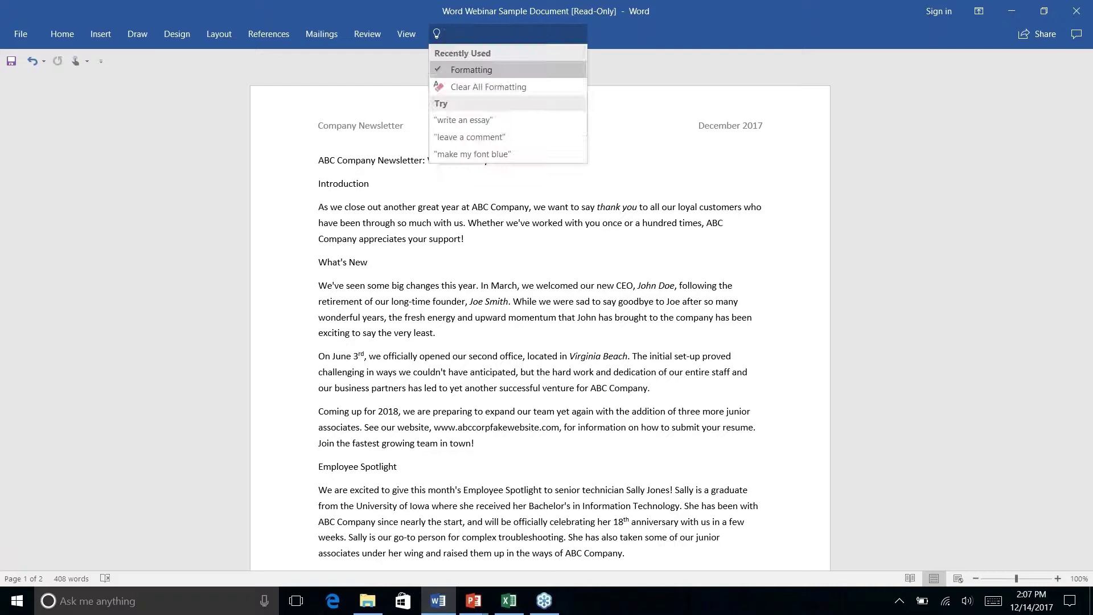
left_click(640, 28)
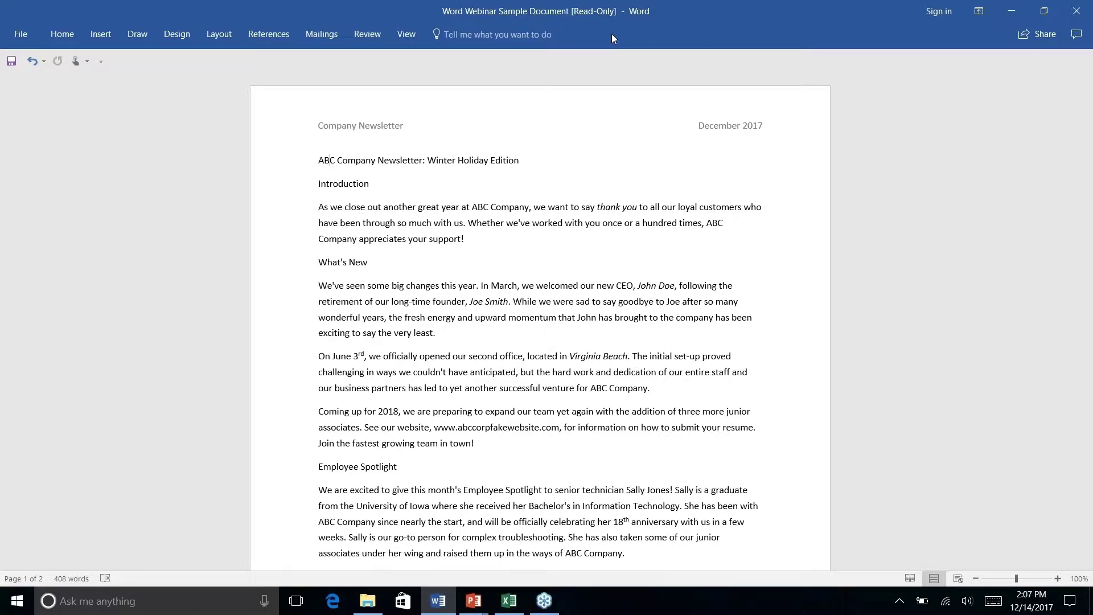
- Search the commands for "add link" and open the Add a Hyperlink command's dialog, closing it without inserting a link
left_click(506, 34)
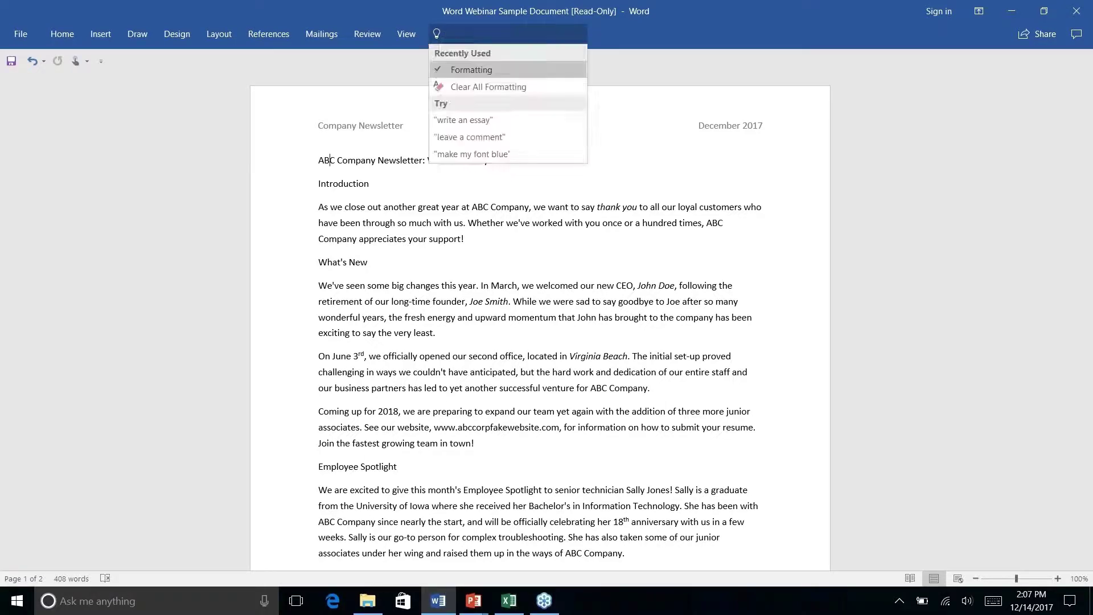
type("add ")
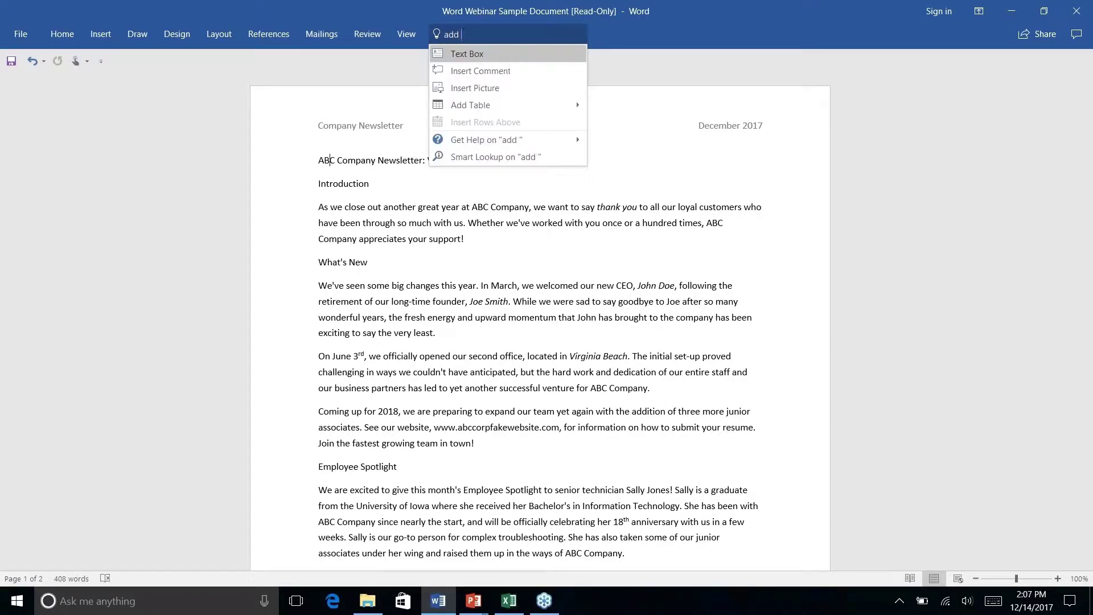
type("link")
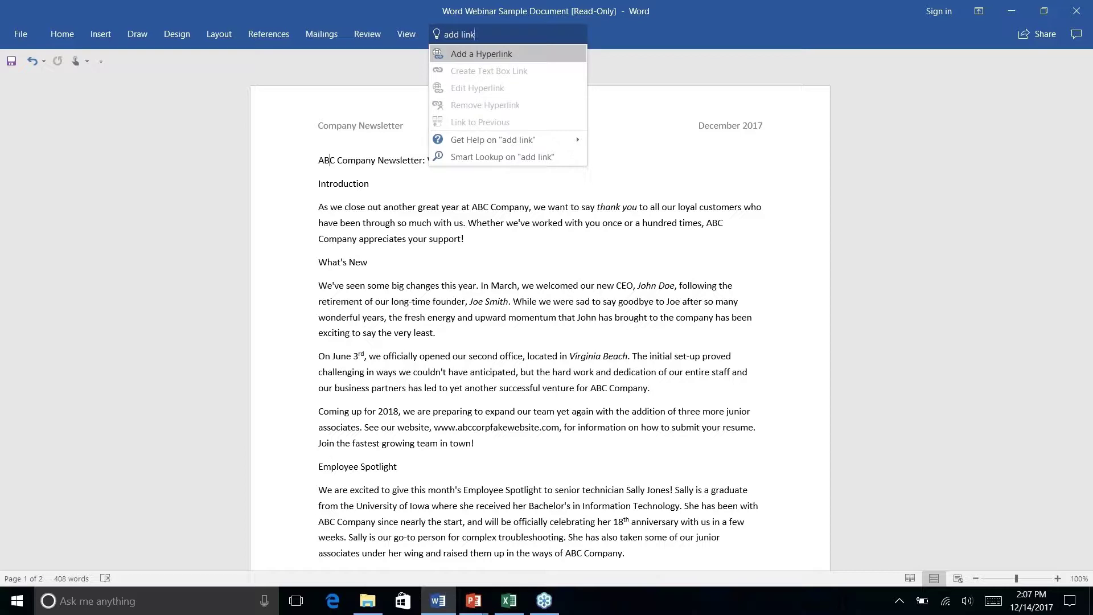
left_click(543, 57)
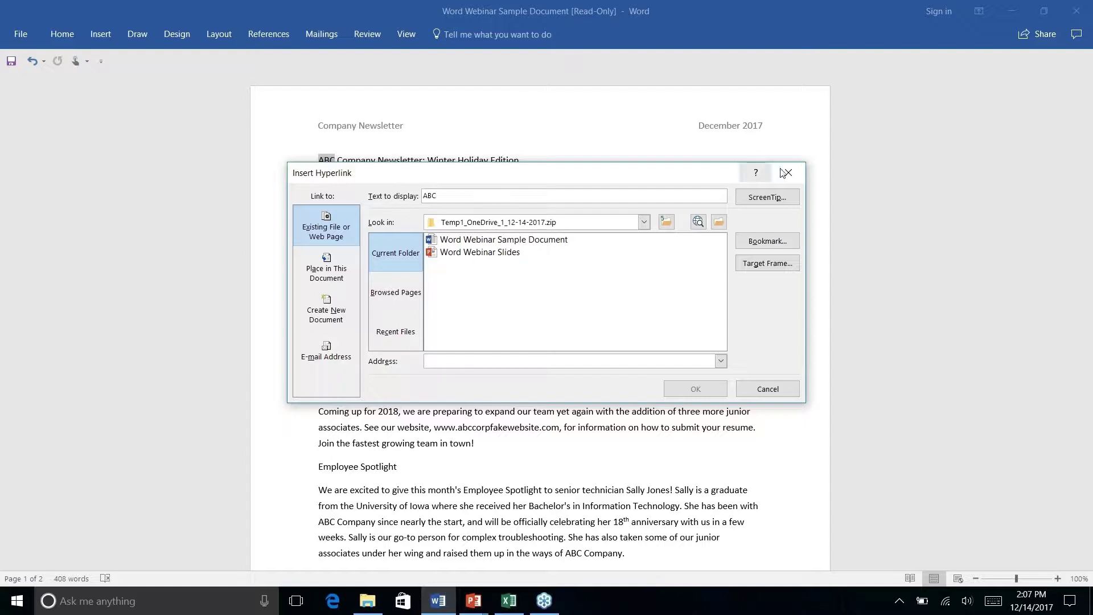
key("Escape")
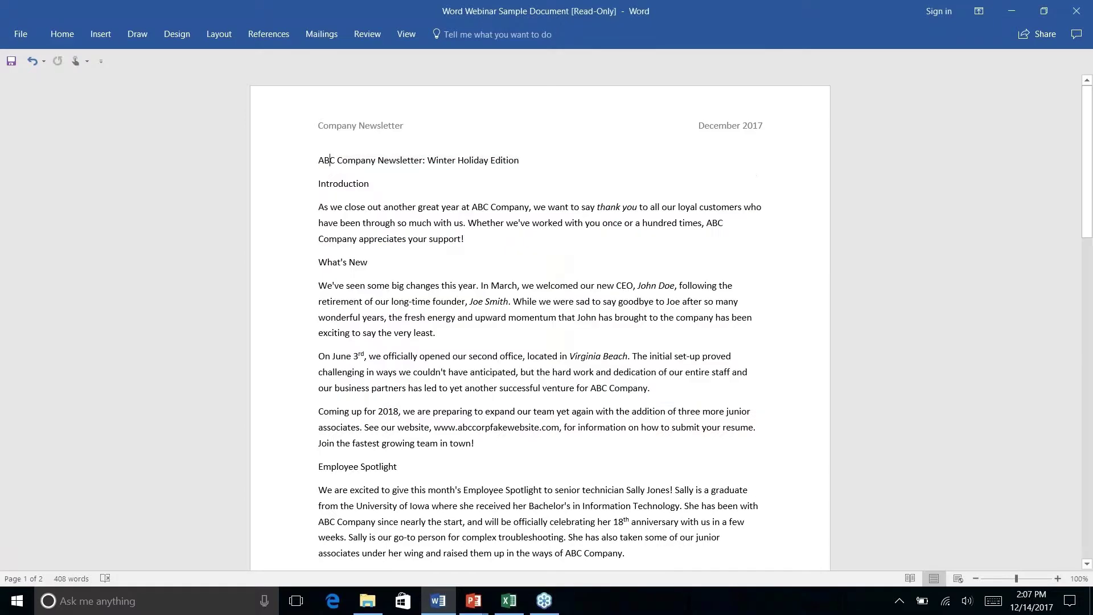
left_click(498, 36)
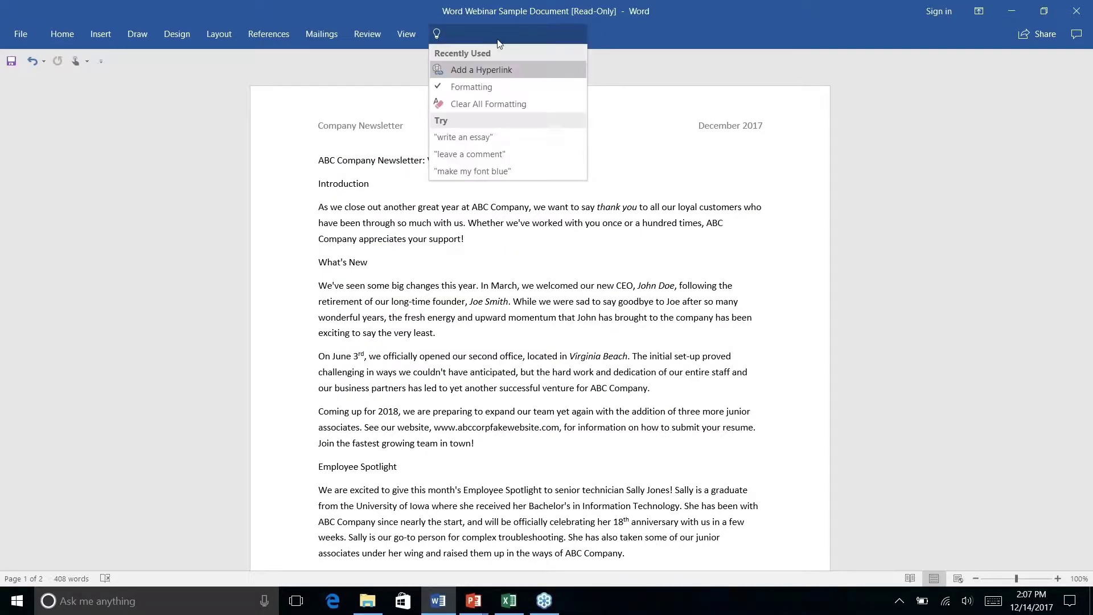
key("Escape")
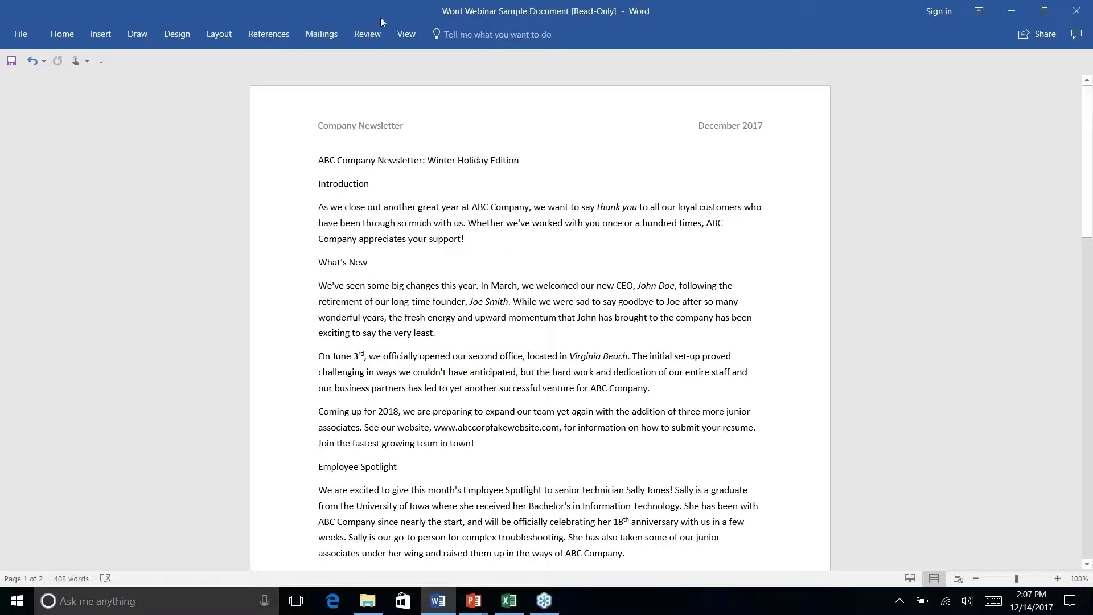
left_click(61, 37)
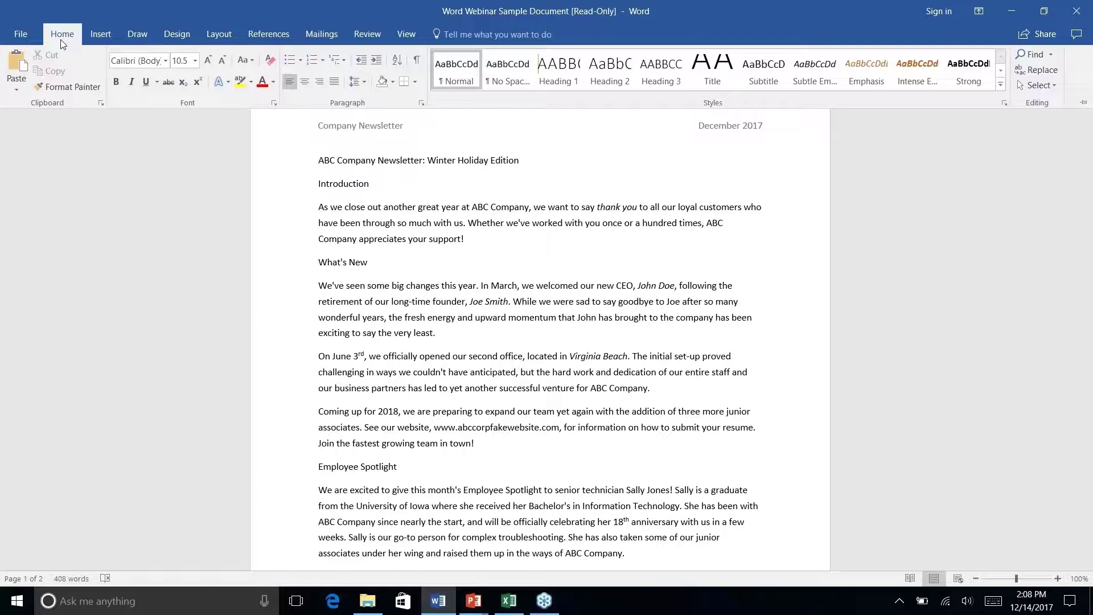
key("alt+Tab")
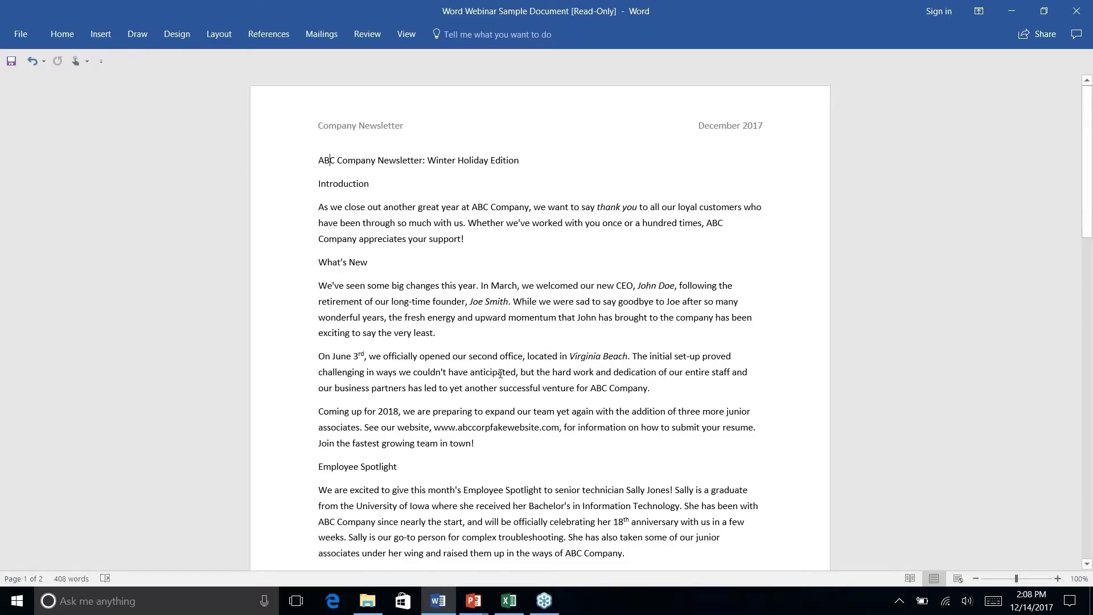
- Look through both pages of the newsletter and place the cursor after the sentence in the History Lesson section
scroll(529, 377, "down", 15)
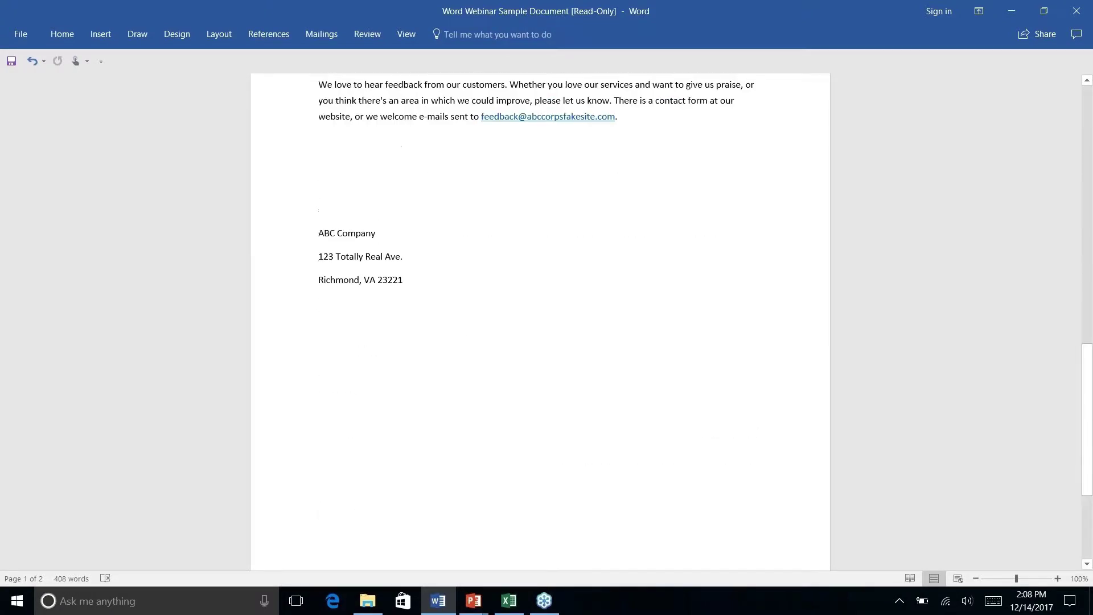
scroll(529, 377, "up", 8)
scroll(401, 123, "up", 8)
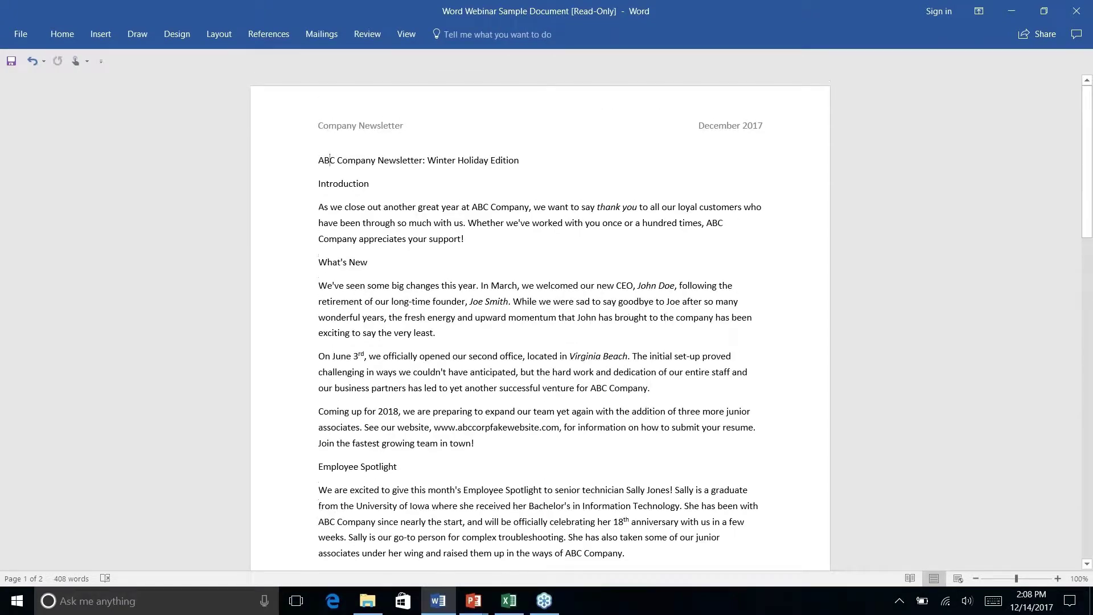
scroll(401, 124, "down", 1)
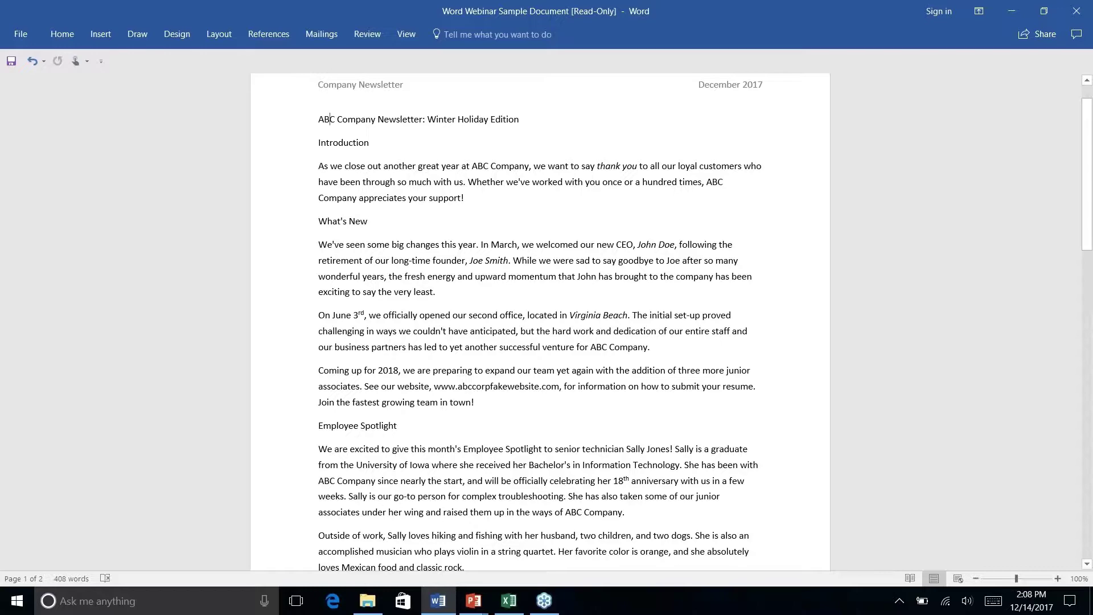
scroll(540, 322, "down", 7)
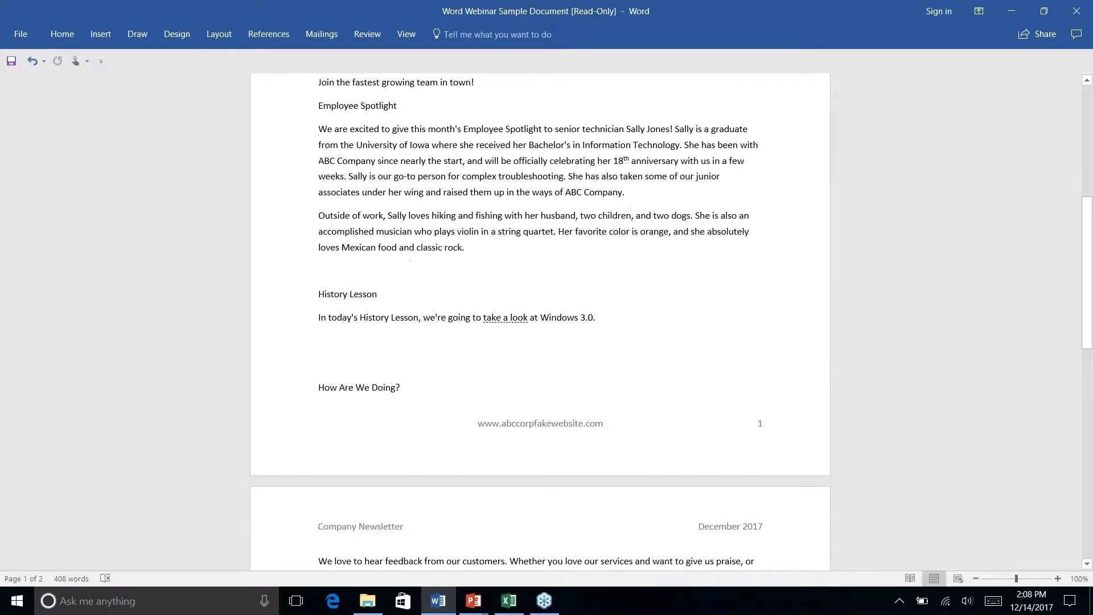
left_click(609, 322)
scroll(540, 322, "down", 5)
scroll(540, 322, "up", 10)
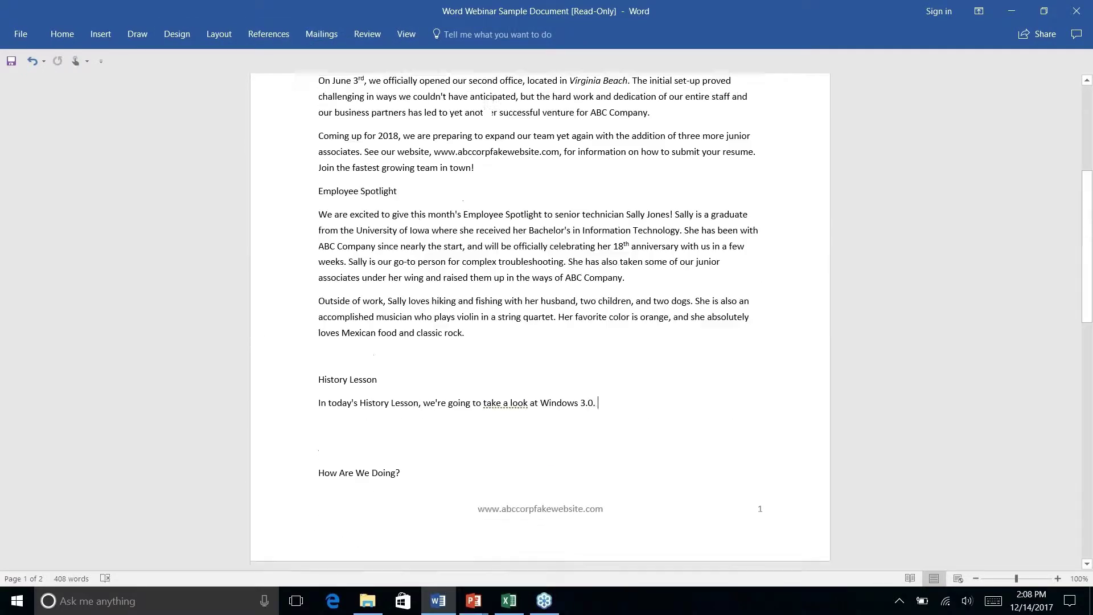
scroll(539, 322, "down", 6)
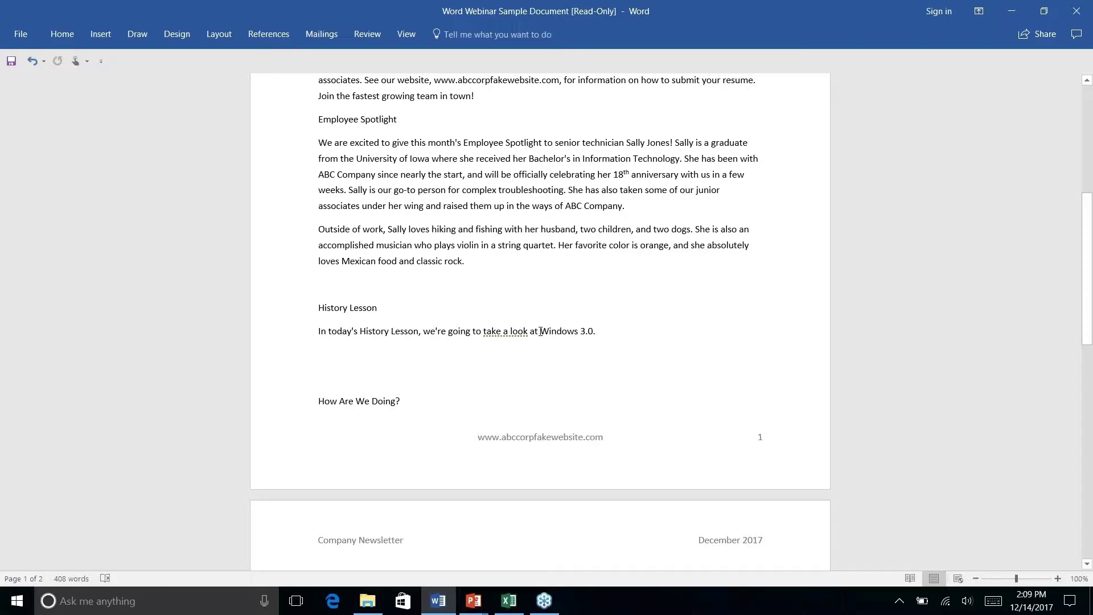
- Run Smart Lookup on "Windows 3.0." in the History Lesson section and review the Wikipedia, image and web search results
left_click_drag(541, 333, 596, 335)
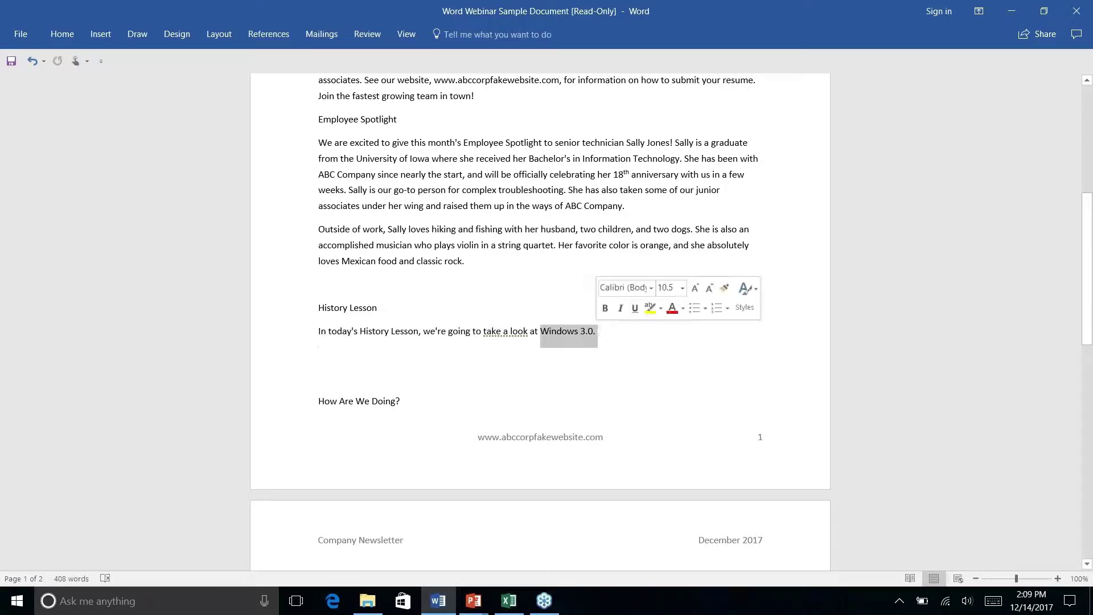
right_click(595, 335)
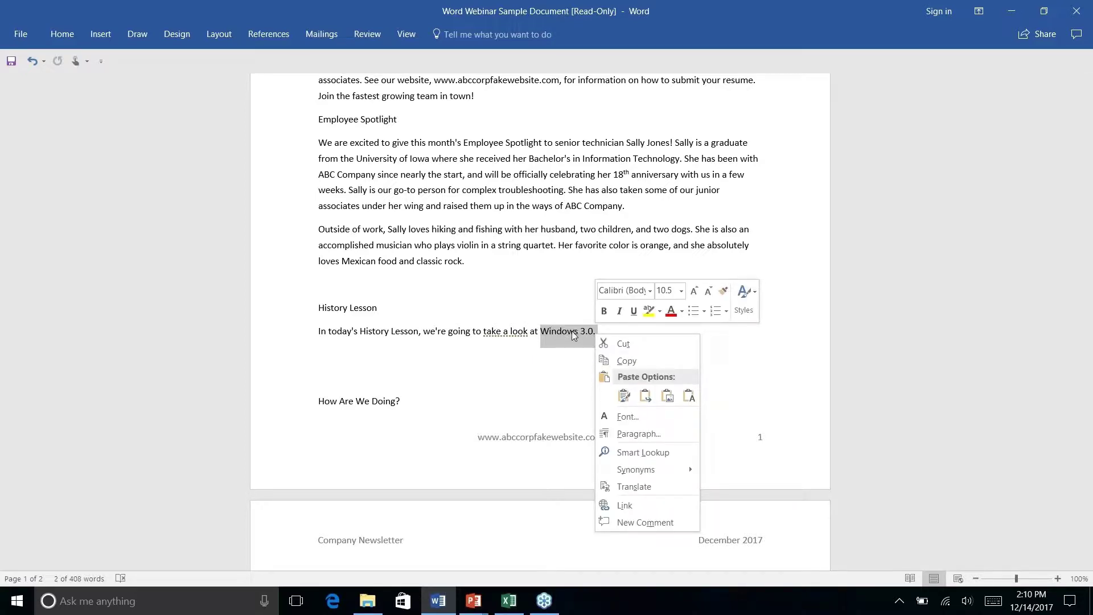
left_click(642, 452)
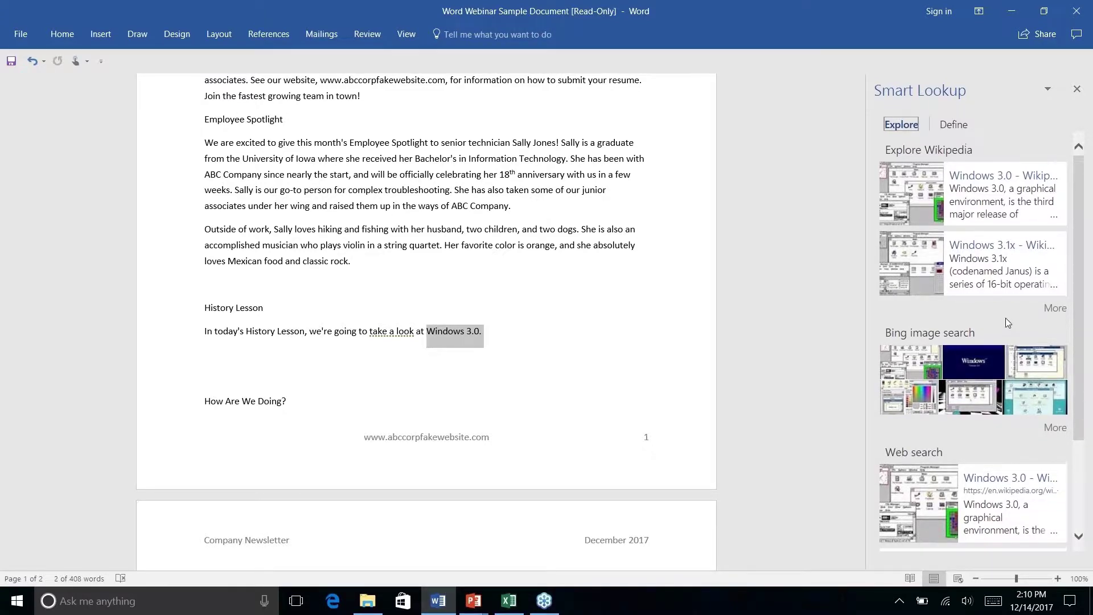
scroll(1008, 323, "down", 2)
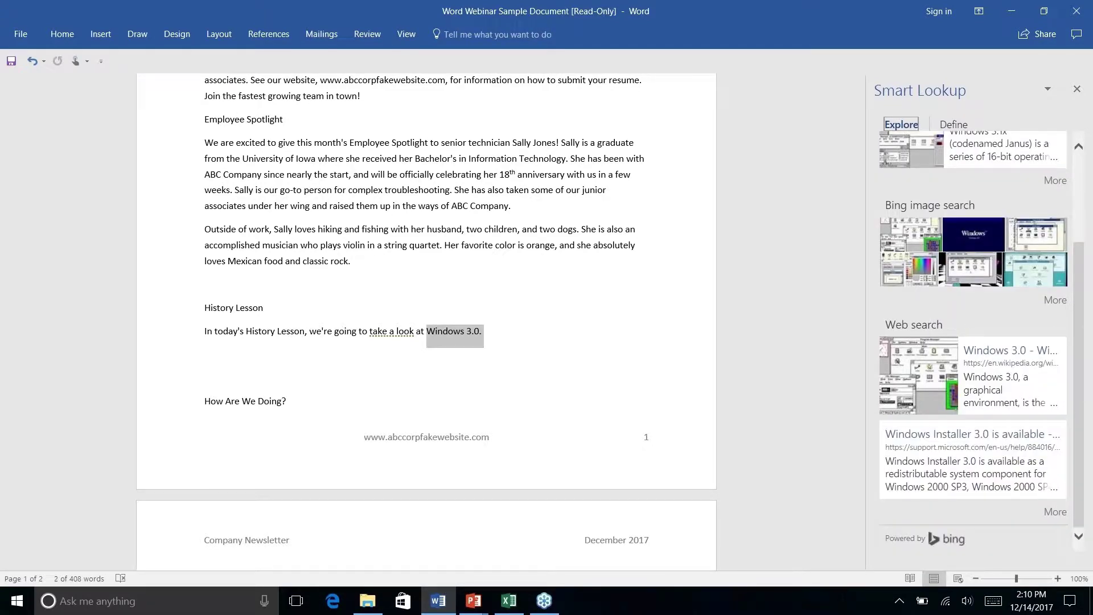
scroll(962, 165, "up", 2)
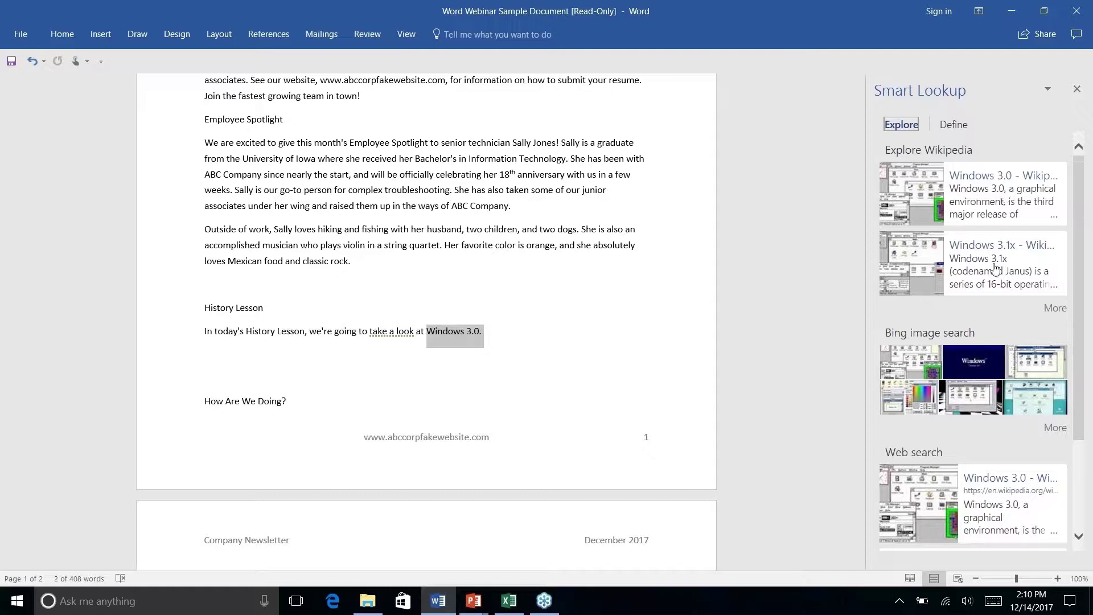
scroll(996, 269, "down", 3)
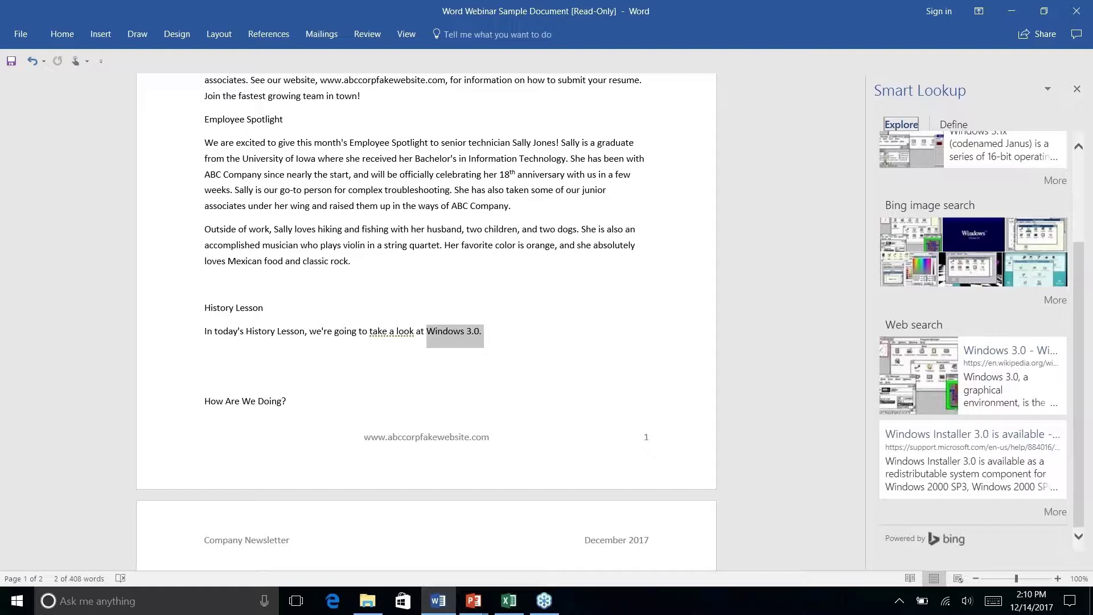
scroll(974, 342, "up", 3)
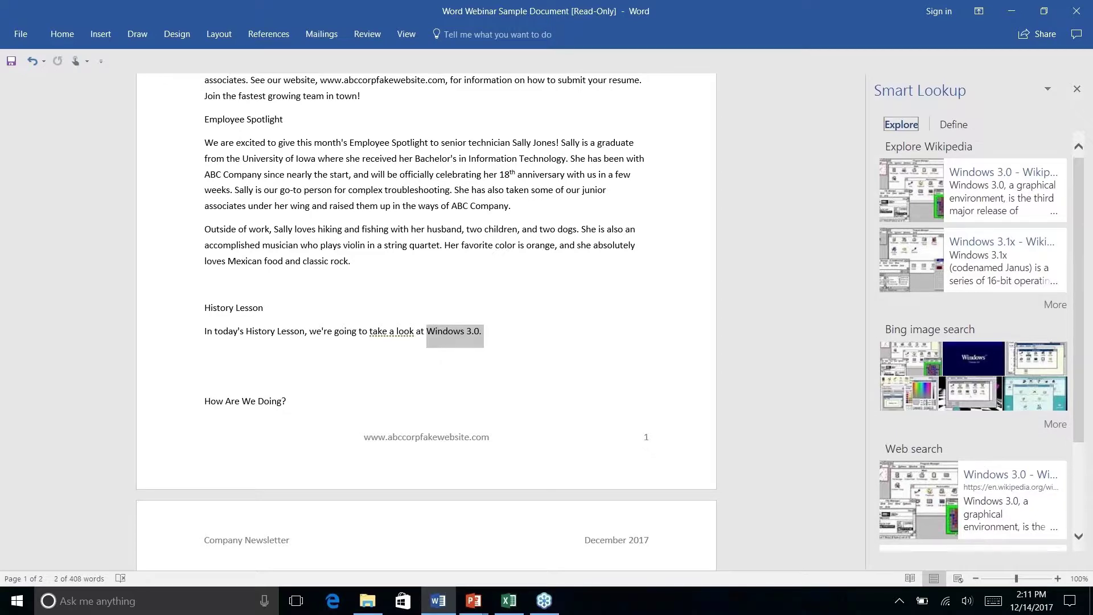
scroll(947, 453, "down", 3)
scroll(974, 342, "up", 3)
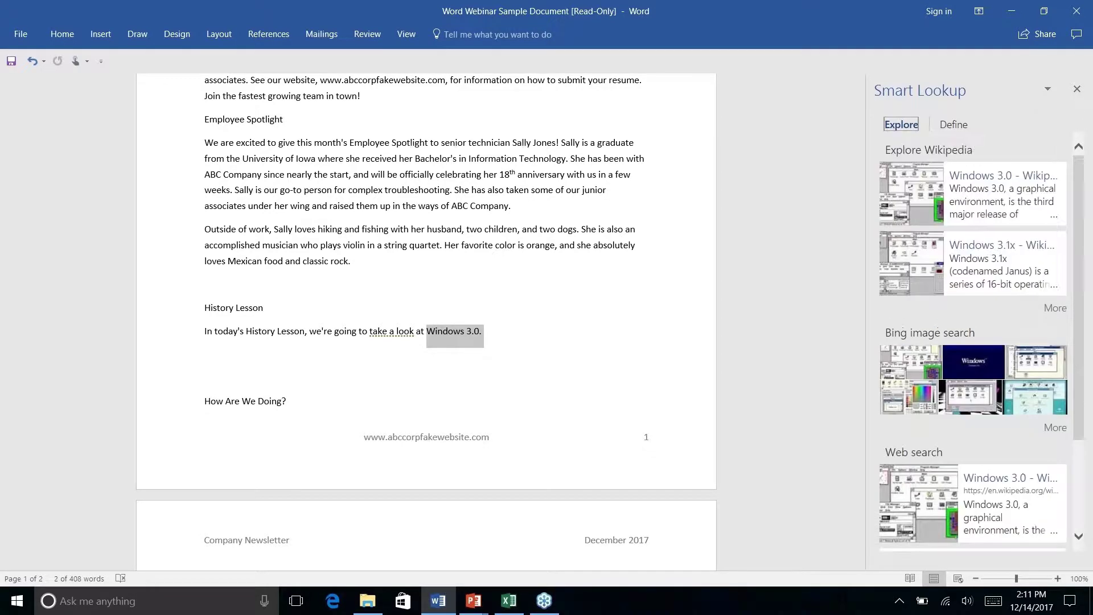
- View the Windows 3.0 Wikipedia article from the lookup results, and close both the article and Smart Lookup
left_click(991, 178)
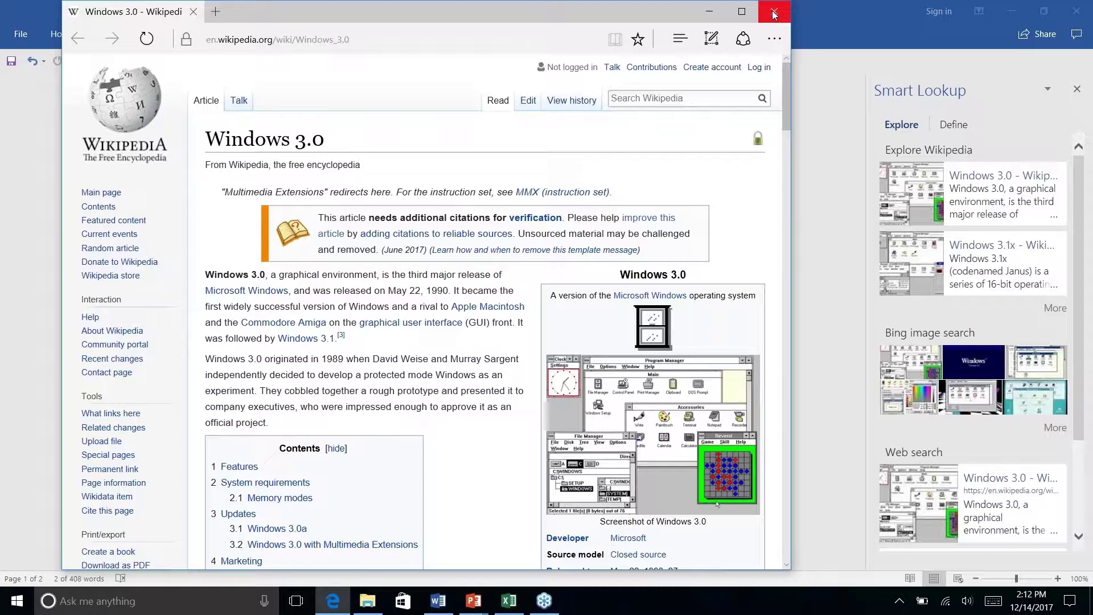
left_click(773, 13)
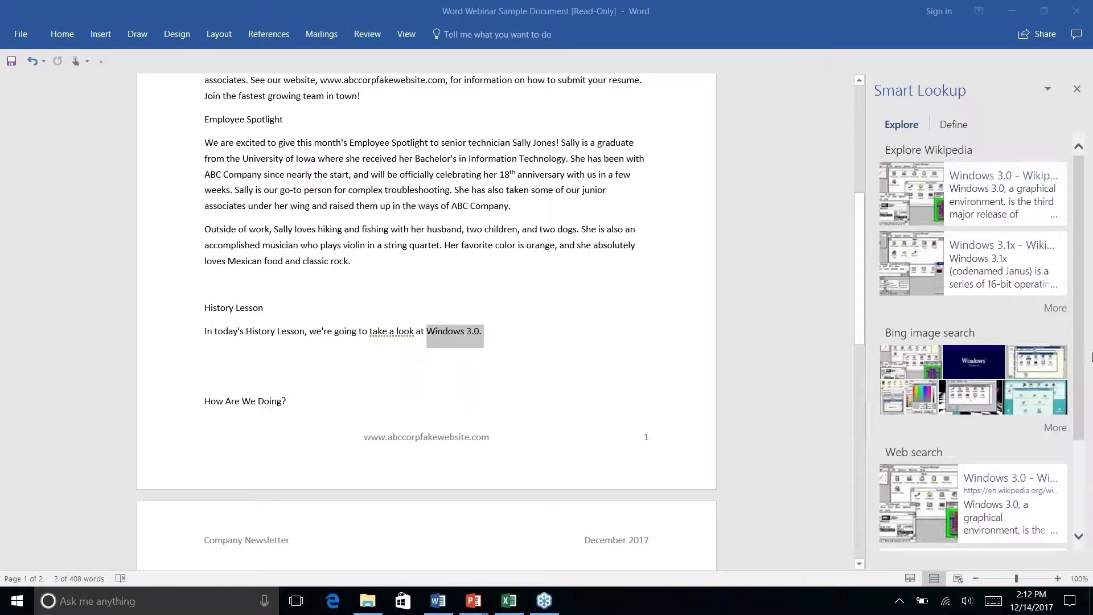
left_click(492, 333)
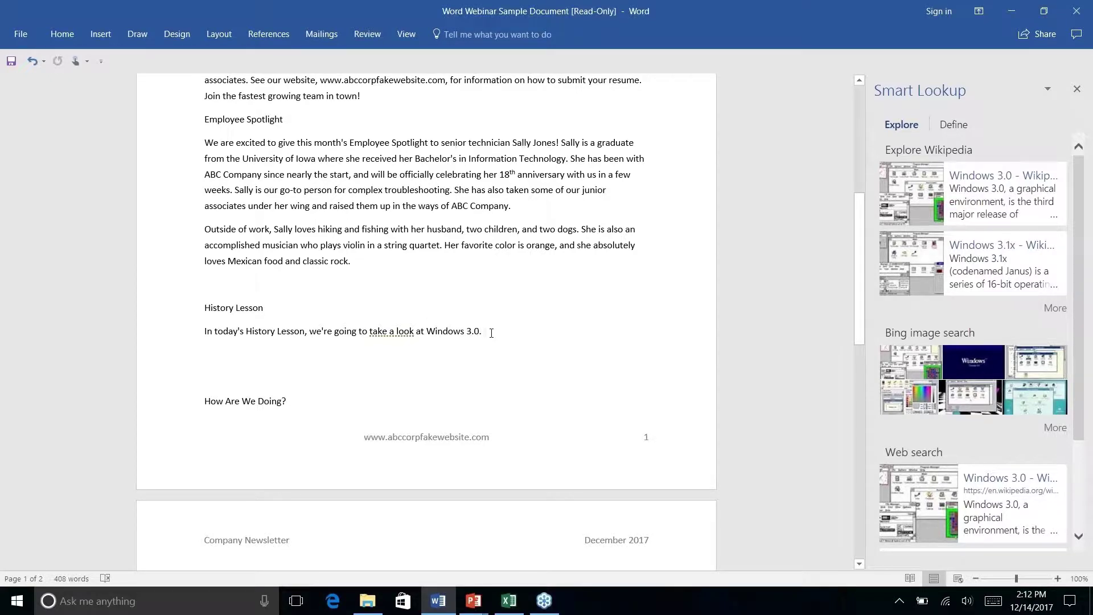
left_click(1077, 89)
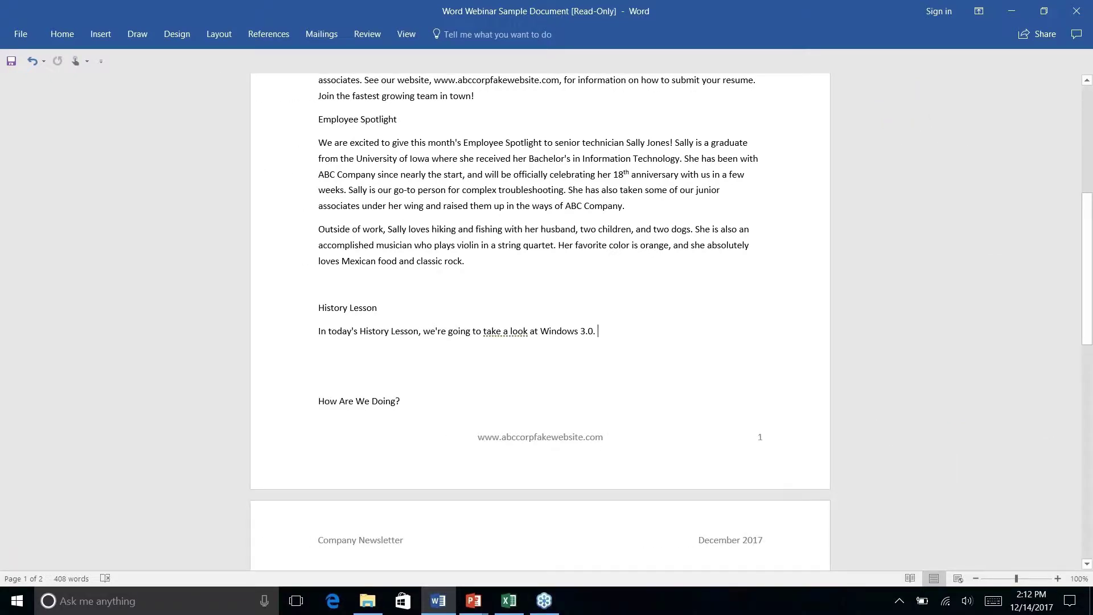
- Check the citation style choices among the reference commands, and search Researcher for sources on "windows 3.0"
left_click(271, 35)
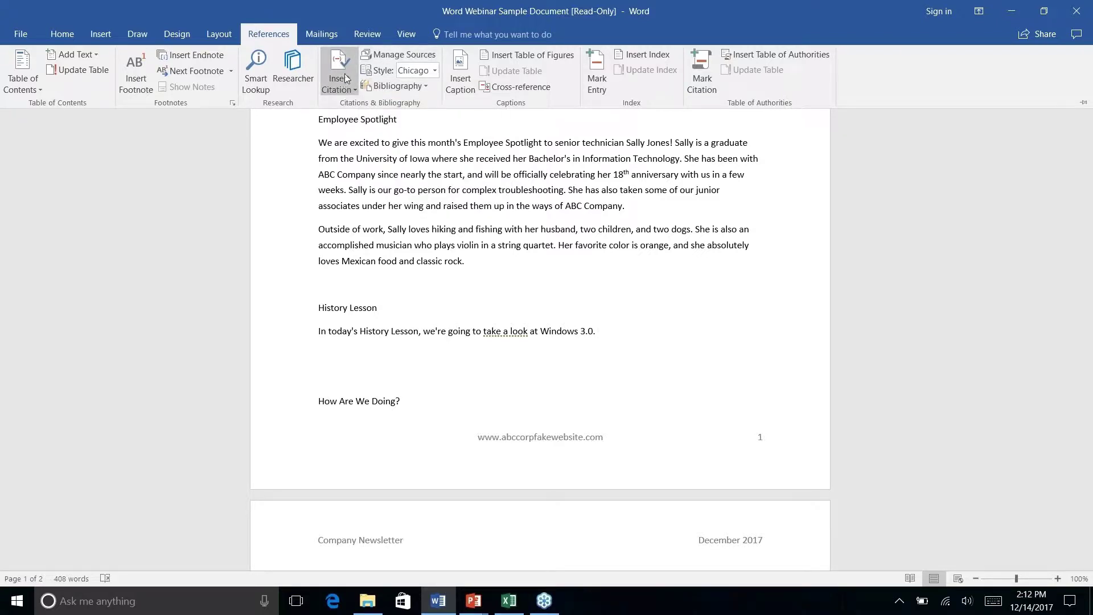
left_click(435, 70)
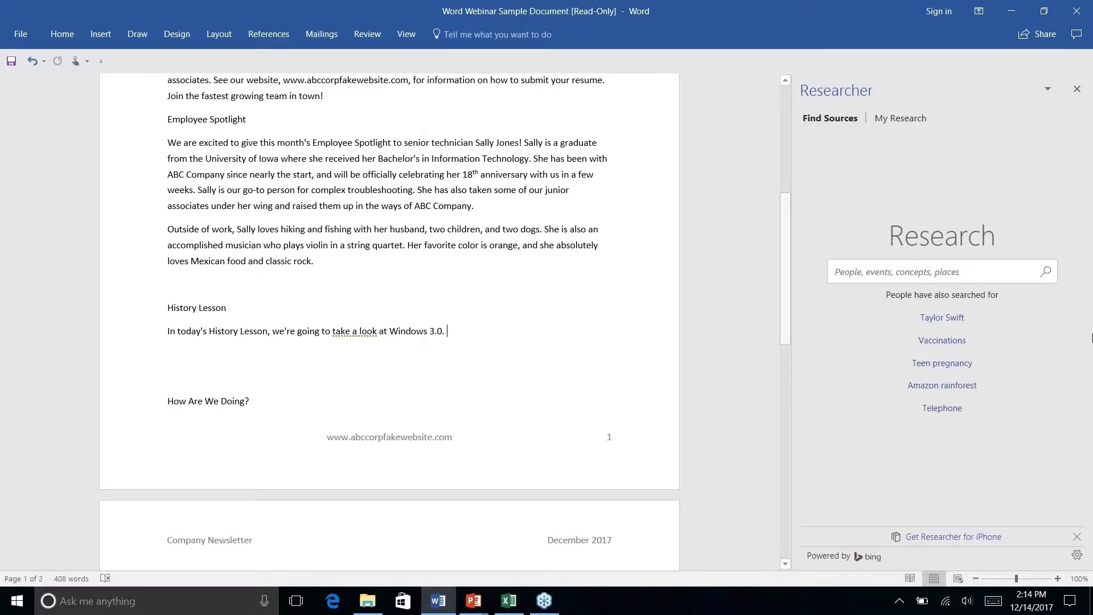
left_click(971, 272)
type("window")
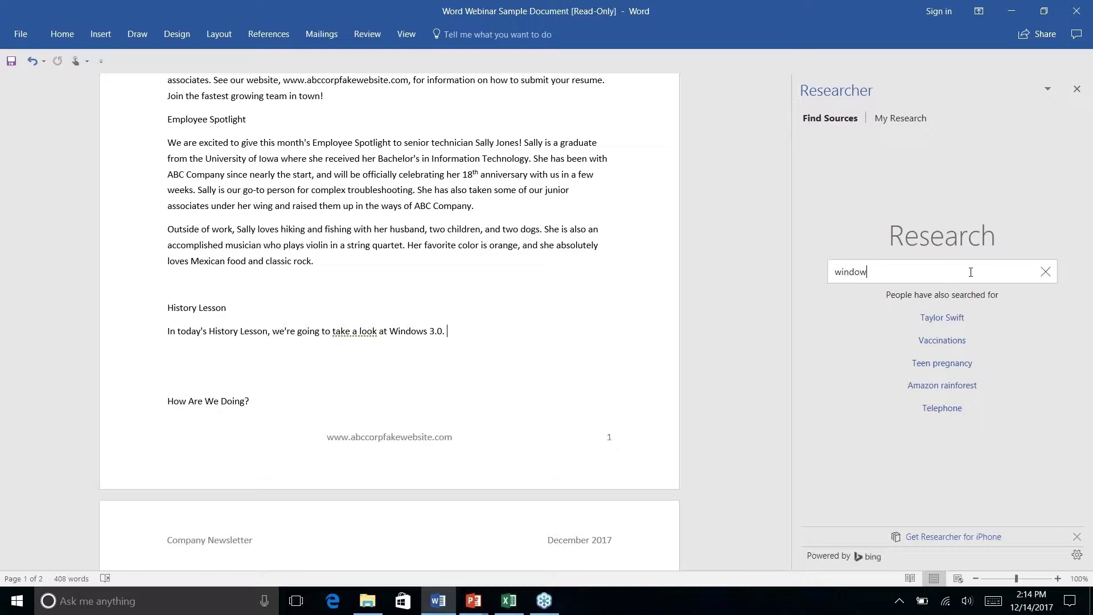
type("s 3.0")
key("Return")
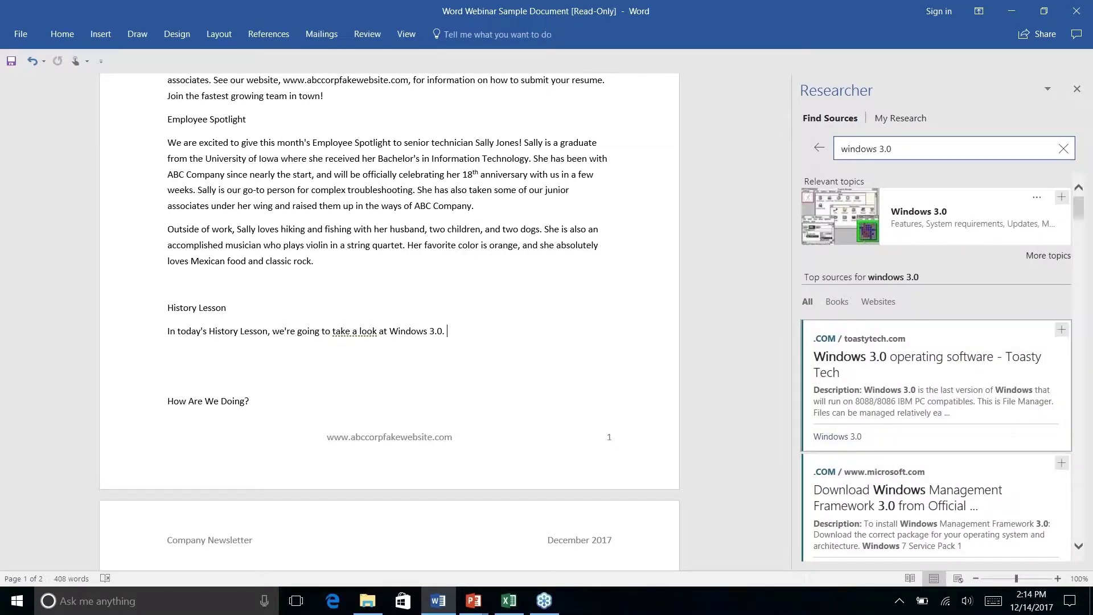
- Filter the Researcher results to books, restore all source types, and browse the top sources for windows 3.0
left_click(838, 303)
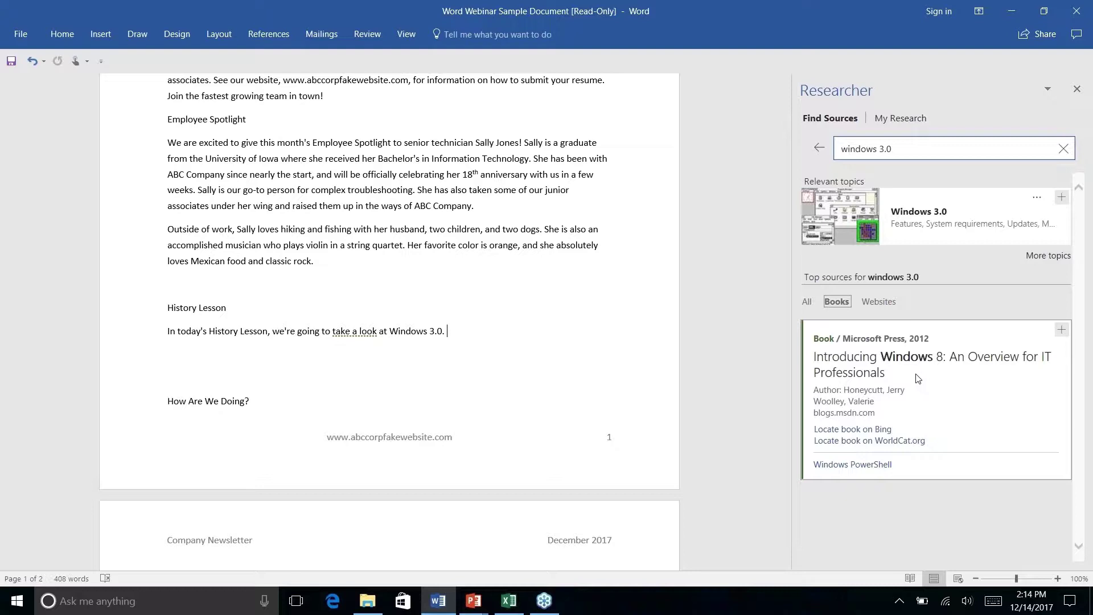
left_click(806, 302)
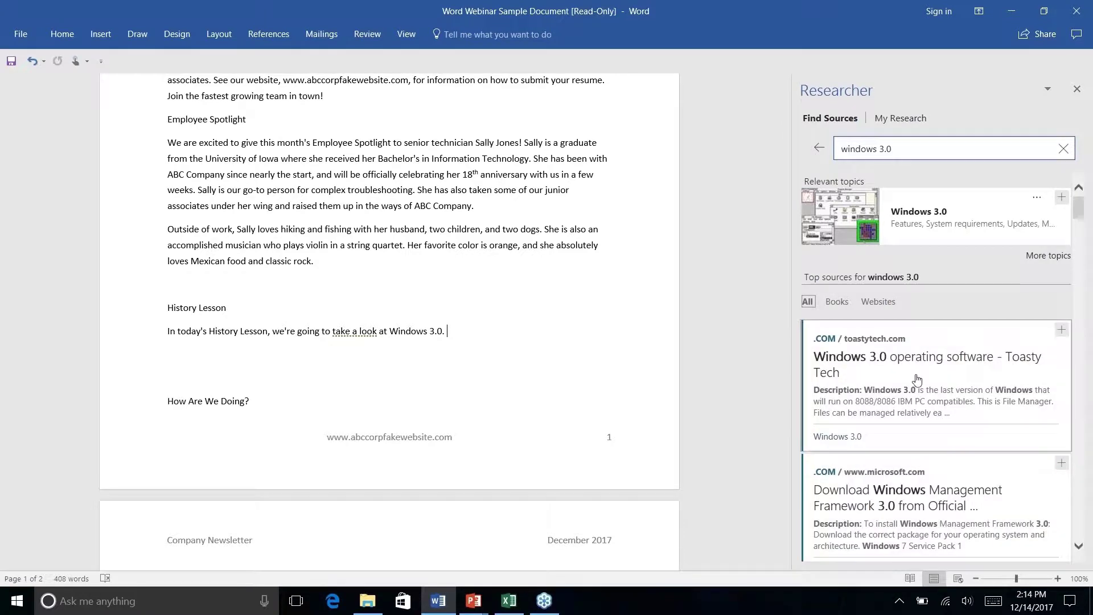
scroll(969, 379, "down", 5)
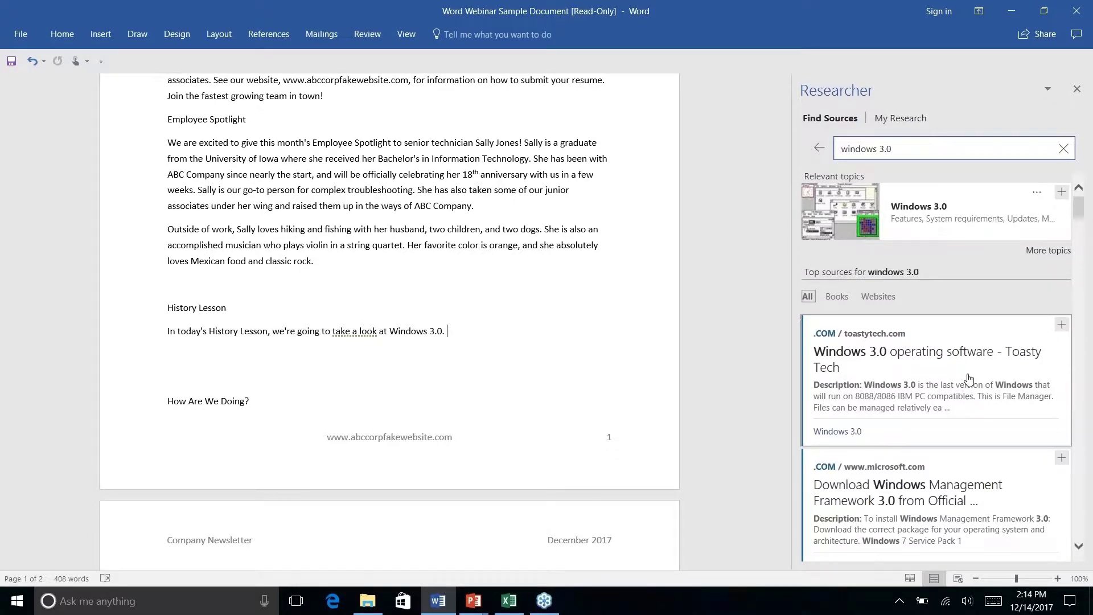
scroll(968, 379, "up", 5)
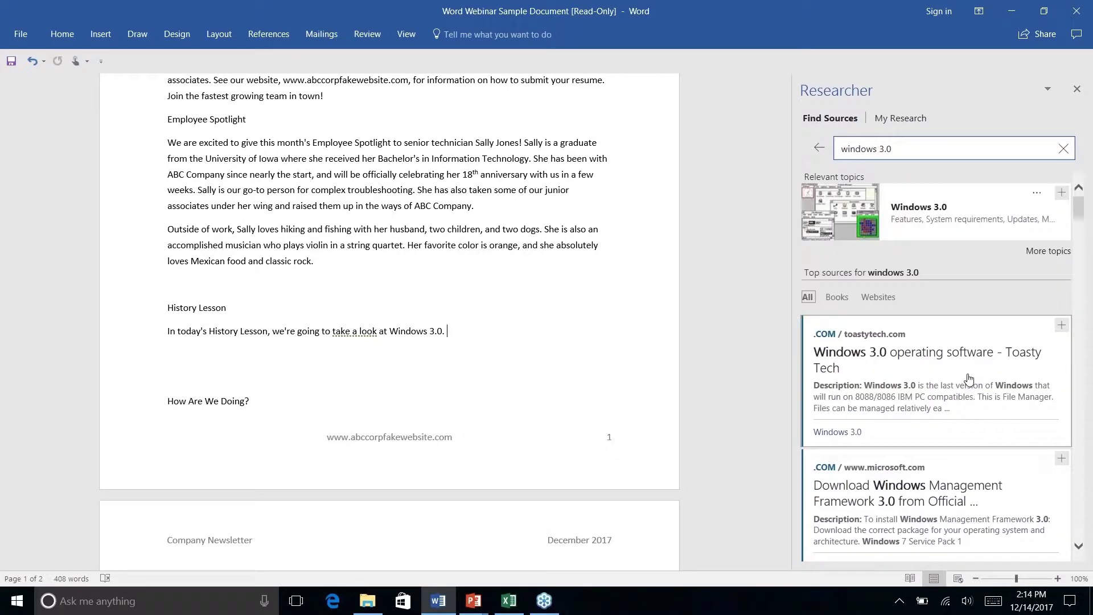
scroll(968, 379, "down", 3)
scroll(969, 378, "down", 6)
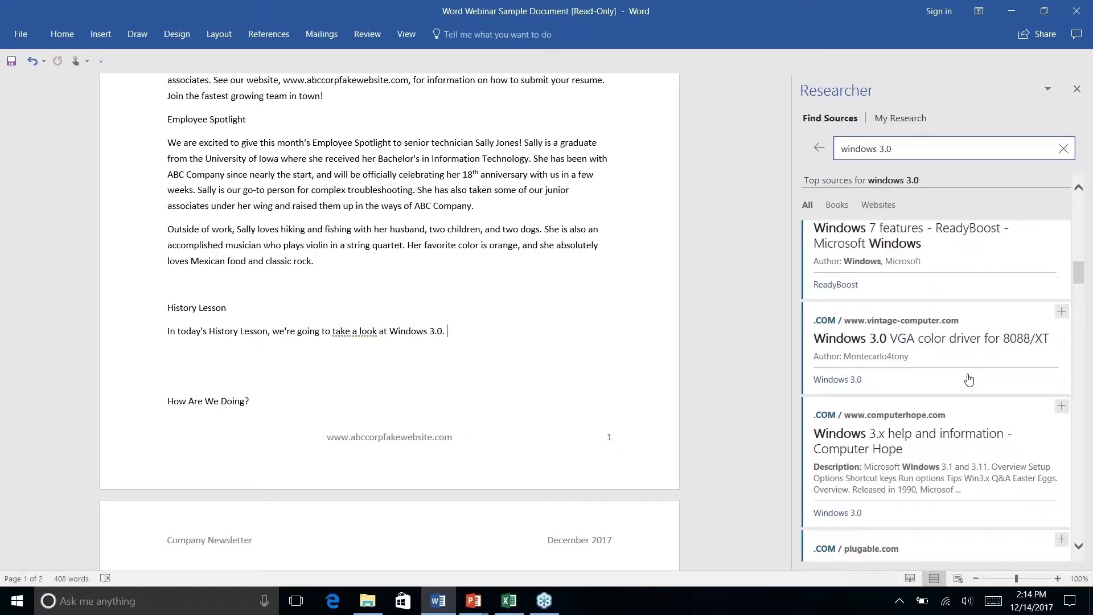
scroll(969, 378, "down", 3)
- Preview the toastytech.com source "Windows 3.0 operating software" from the top results and return to the source list
scroll(969, 379, "up", 5)
scroll(969, 378, "up", 8)
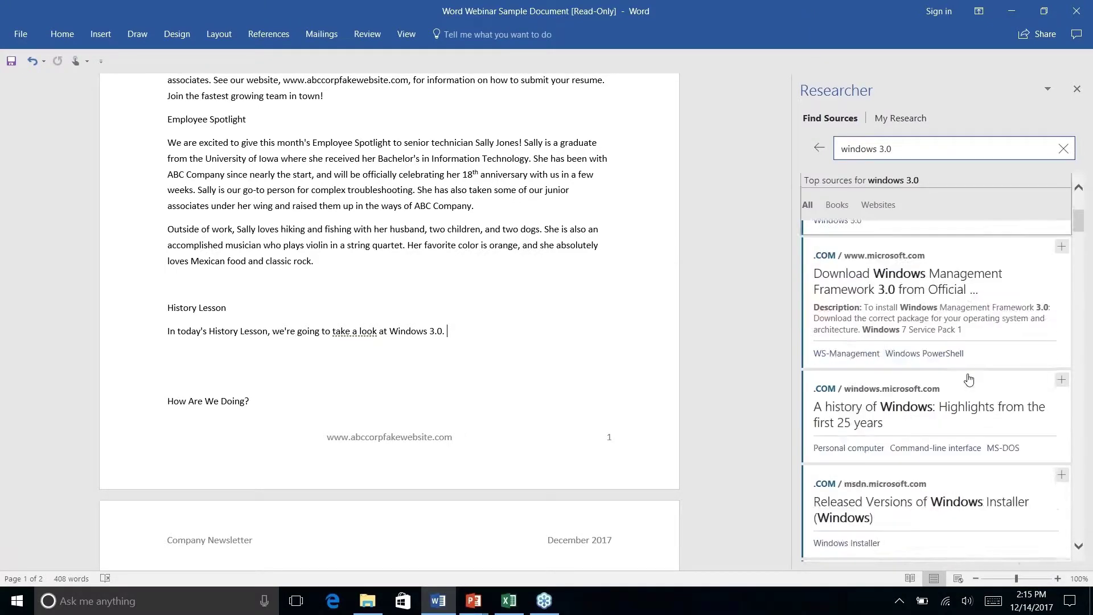
scroll(968, 378, "up", 3)
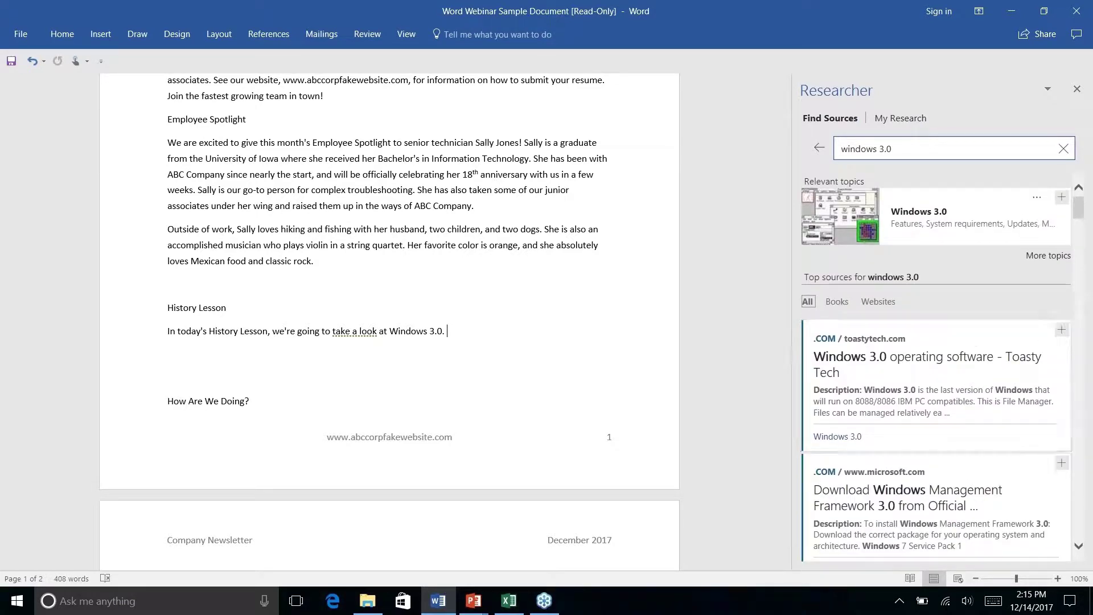
left_click(949, 369)
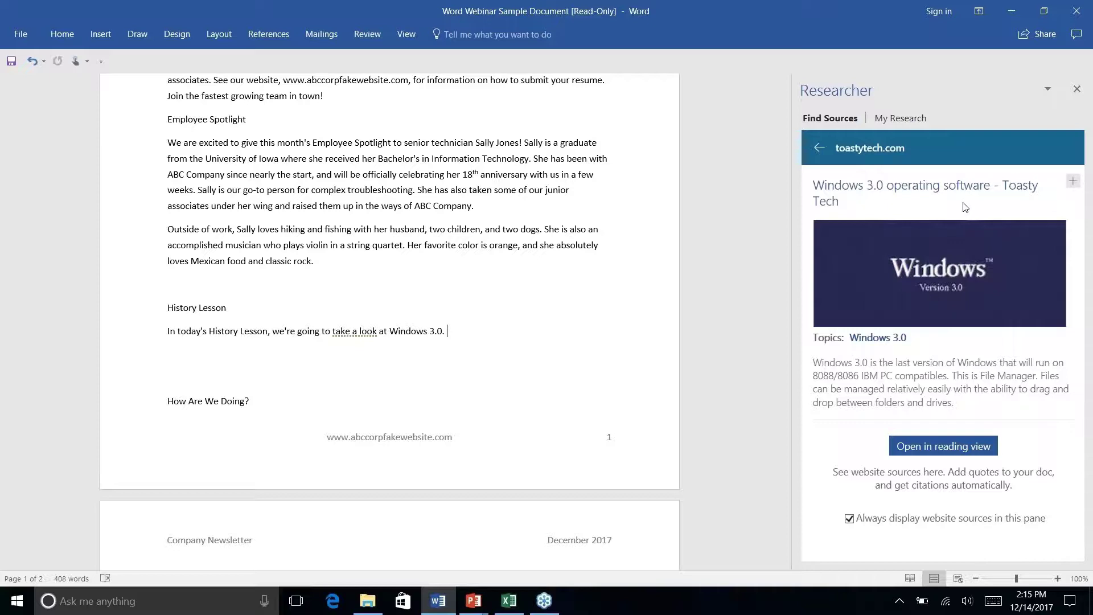
left_click(818, 149)
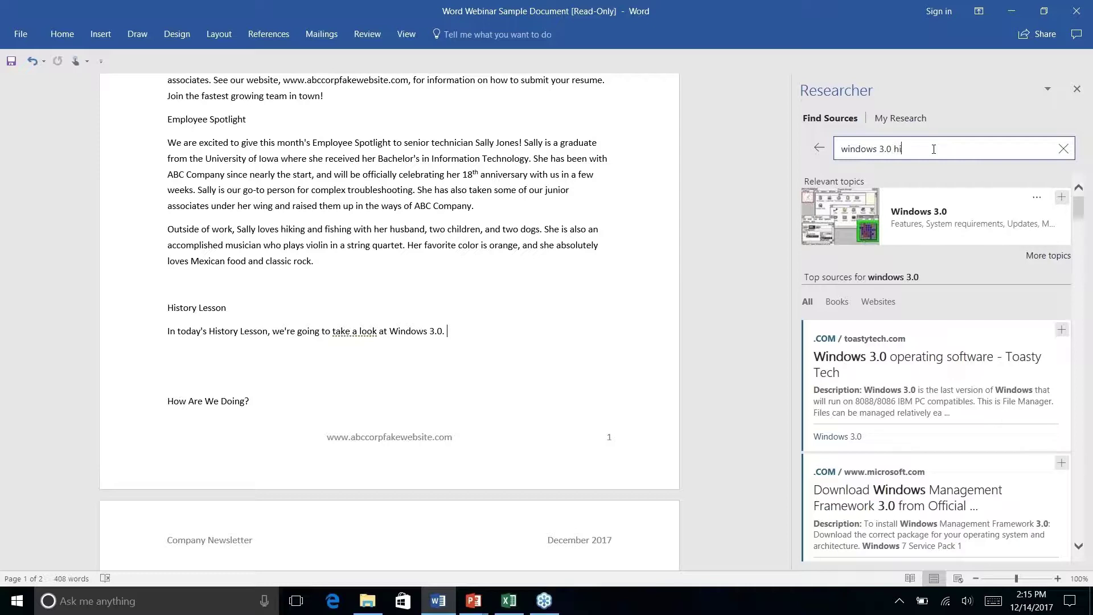
- Search Researcher for "windows 3.0 history" and browse the top sources down to the itproportal.com entry
type("tory")
key("Return")
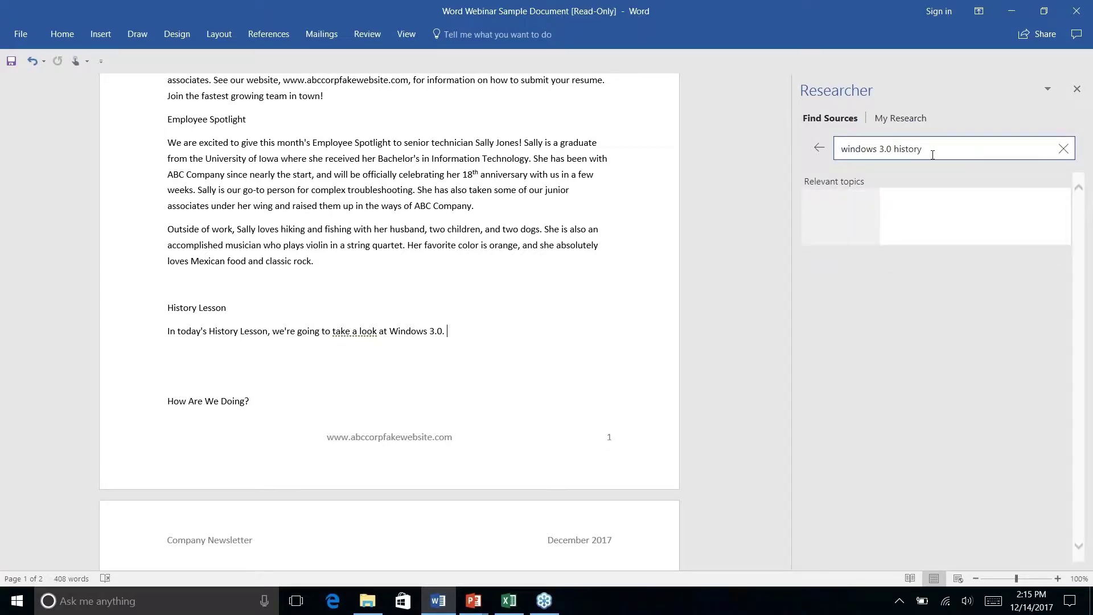
scroll(978, 385, "down", 1)
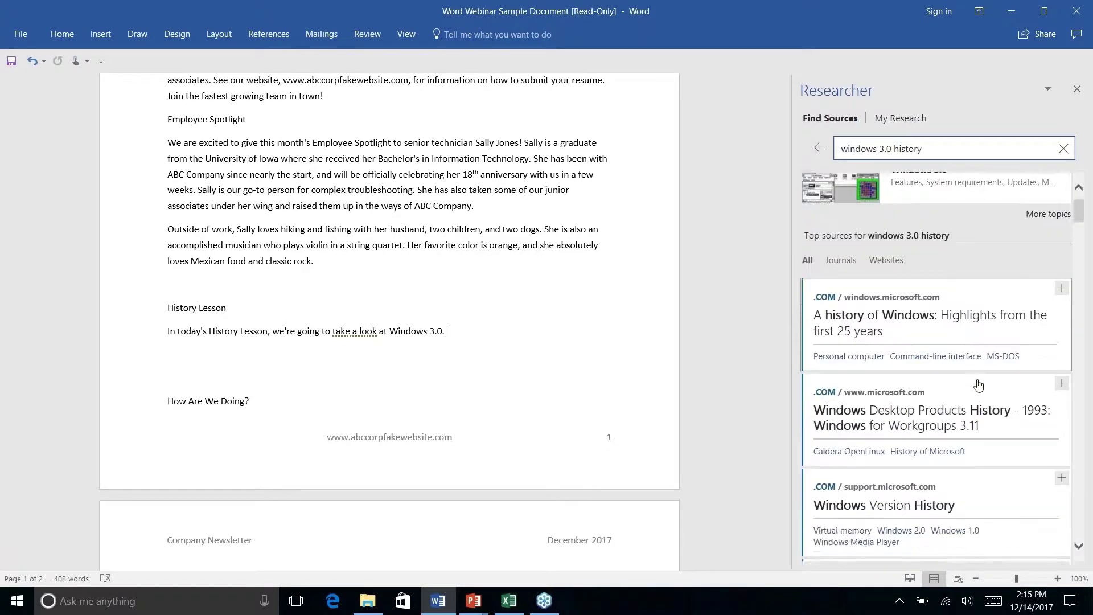
scroll(977, 385, "down", 6)
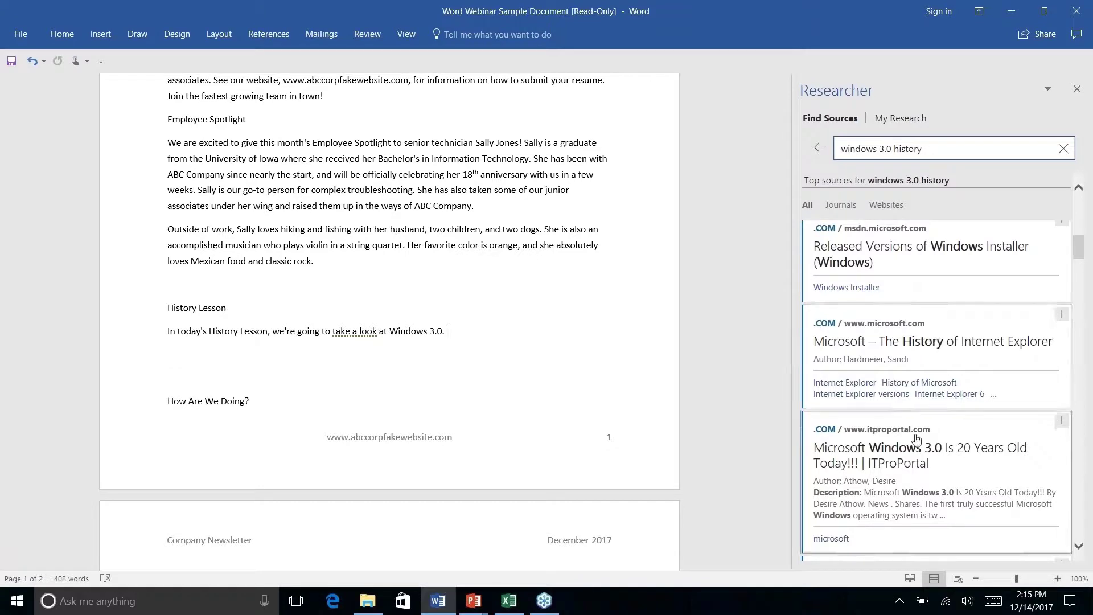
- Preview the itproportal.com source "Microsoft Windows 3.0 Is 20 Years Old Today!!!", try its reading view, and go back
left_click(915, 455)
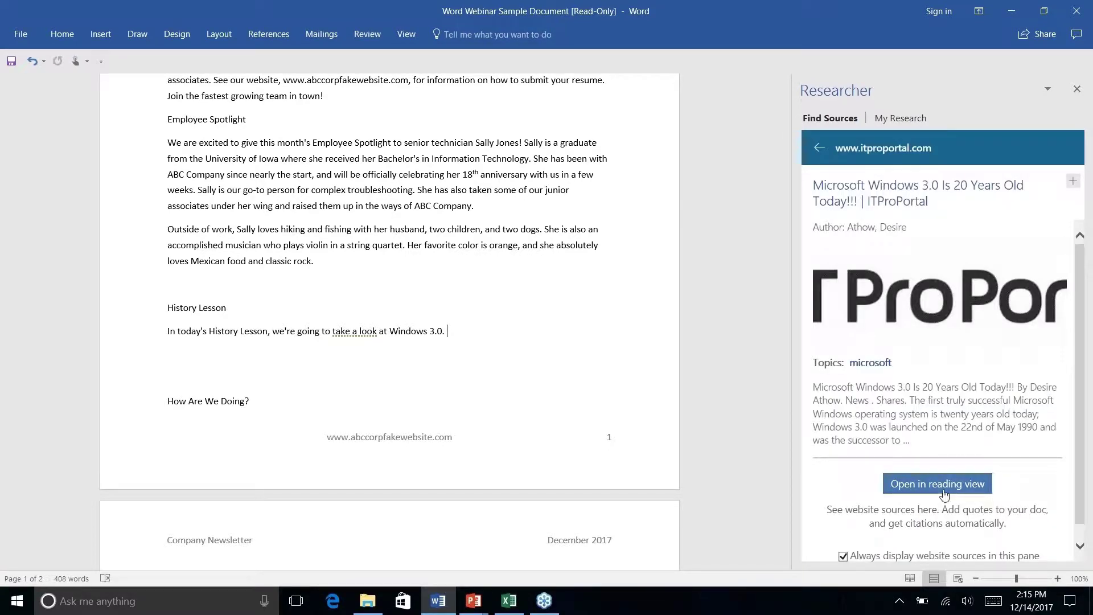
left_click(912, 485)
scroll(940, 393, "down", 1)
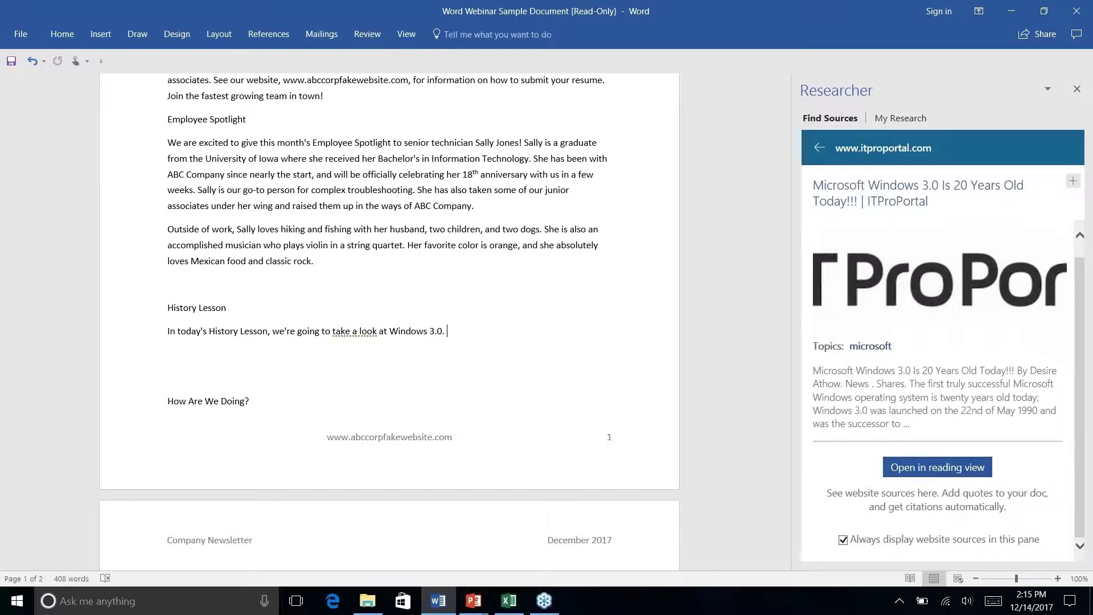
scroll(940, 393, "up", 1)
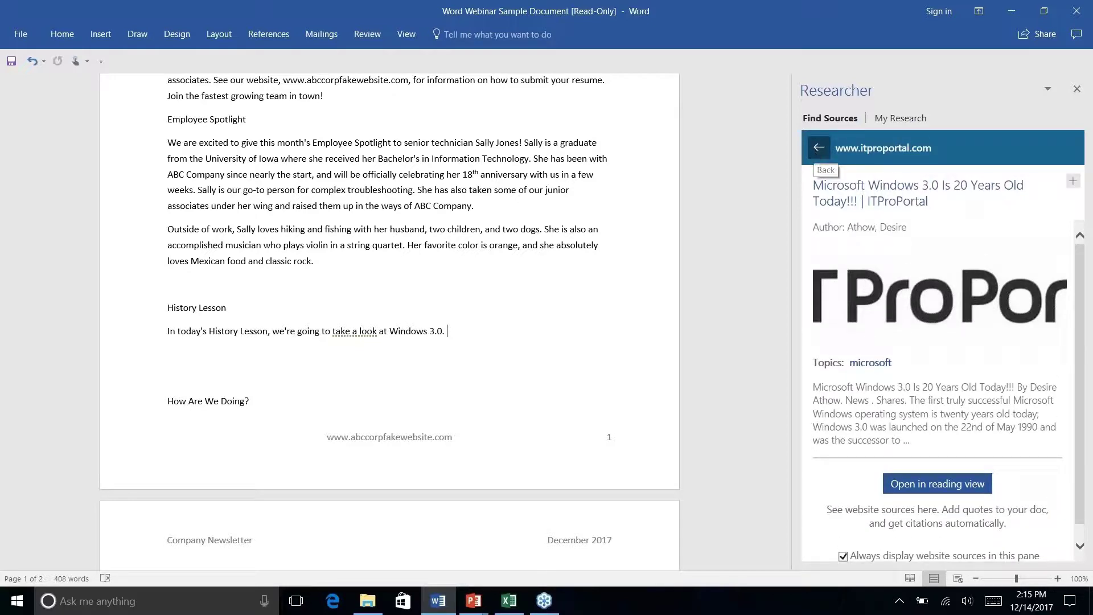
left_click(818, 150)
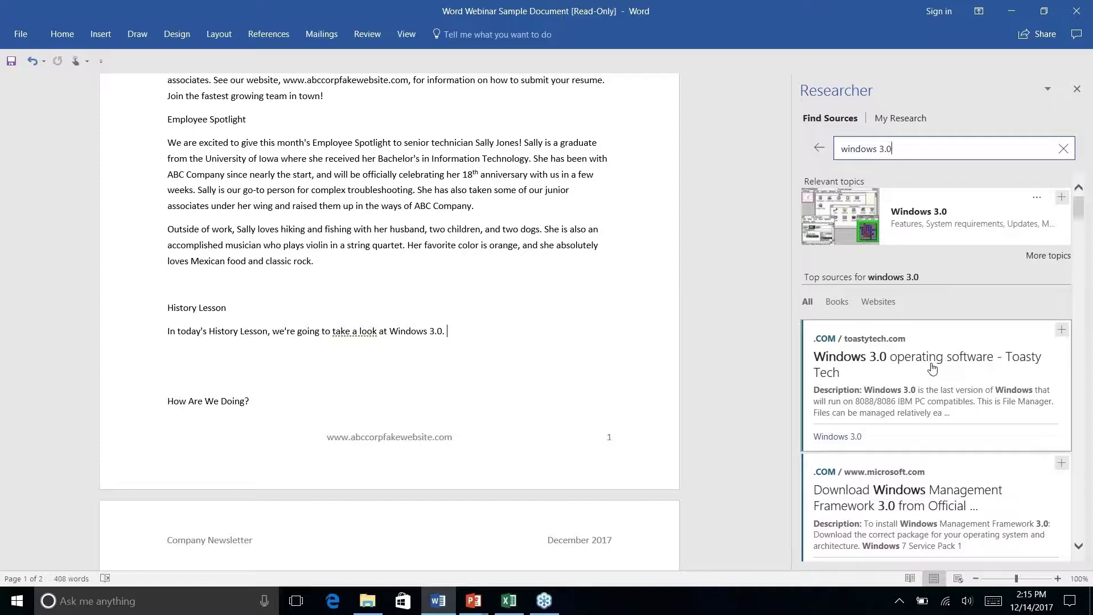
- Insert the description from the toastytech.com source "Windows 3.0 with Multimedia Extensions" below the History Lesson introduction
scroll(933, 368, "down", 6)
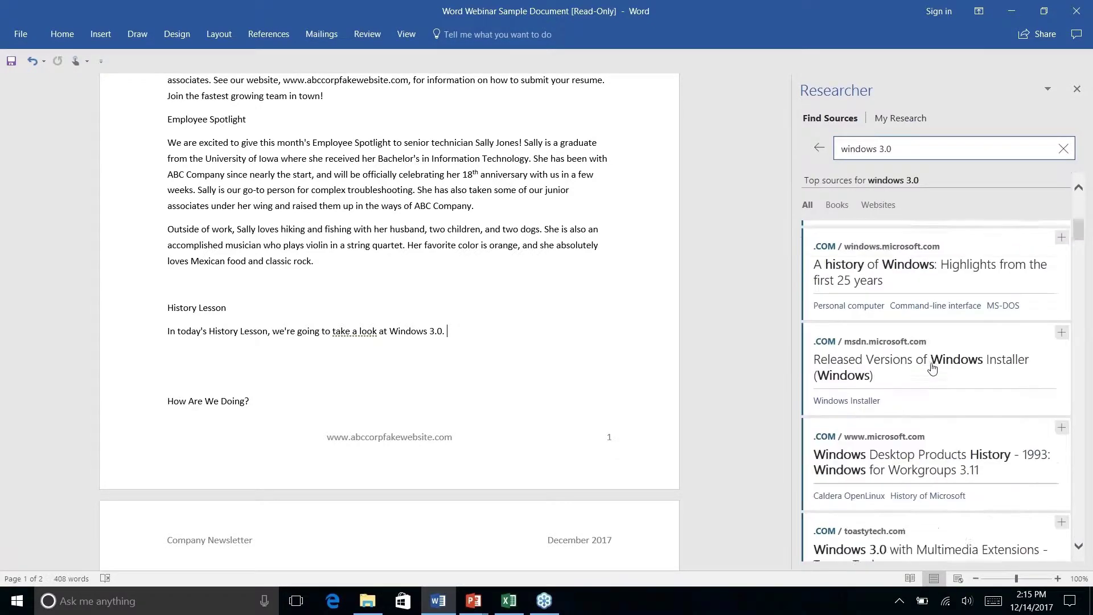
scroll(932, 368, "down", 3)
scroll(932, 368, "down", 2)
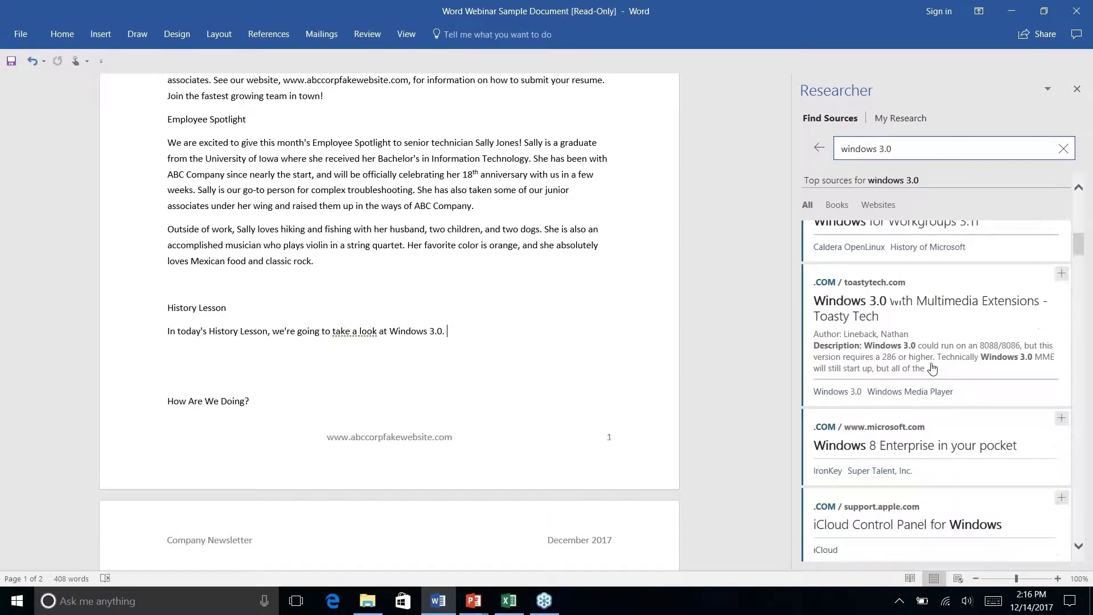
left_click(934, 305)
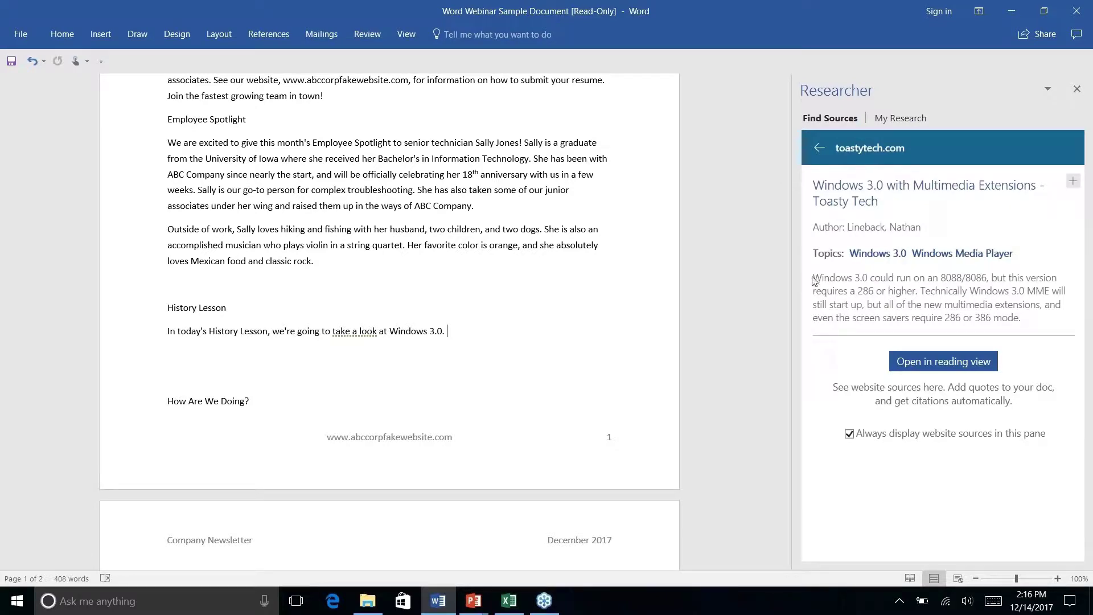
left_click_drag(814, 279, 1046, 322)
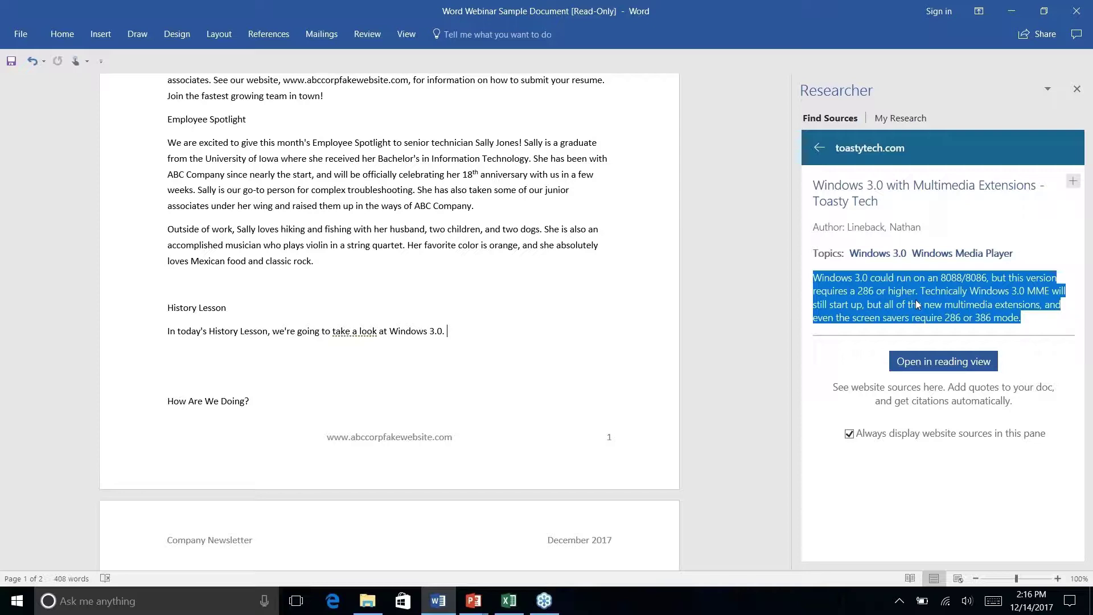
left_click_drag(918, 305, 538, 362)
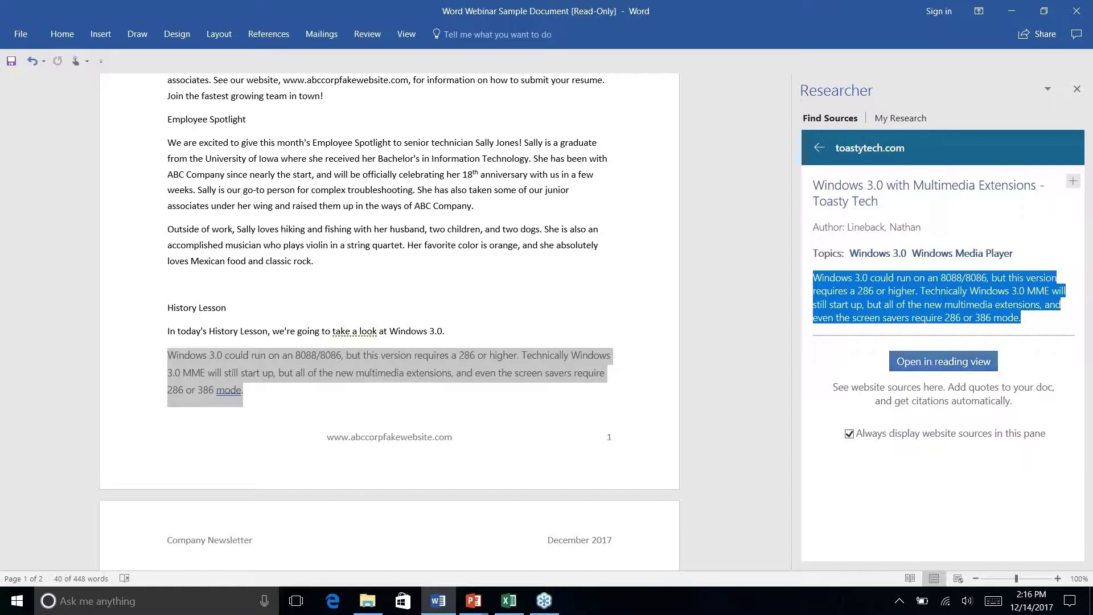
- Read the toastytech.com article in reading view and check the add options for its passage on running Windows 3.0
left_click(926, 364)
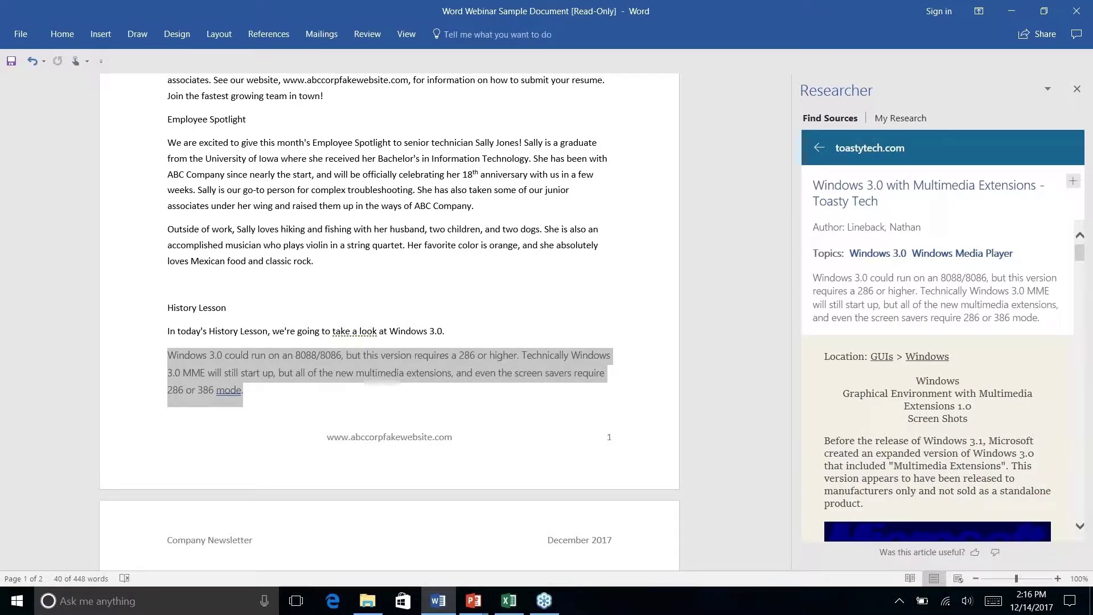
scroll(1001, 283, "down", 10)
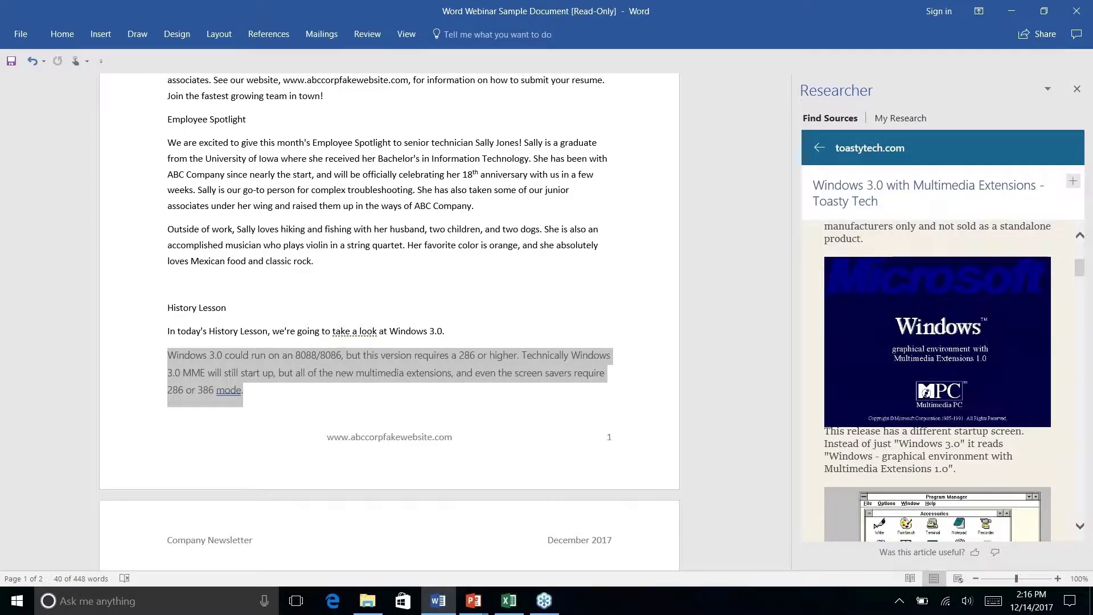
scroll(970, 393, "down", 10)
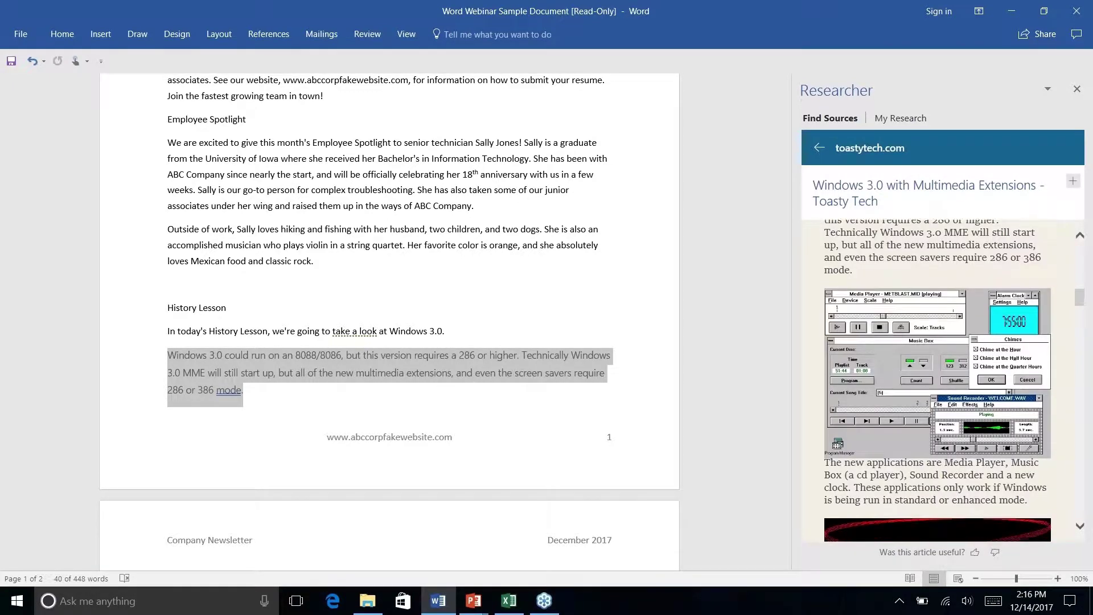
scroll(970, 393, "down", 5)
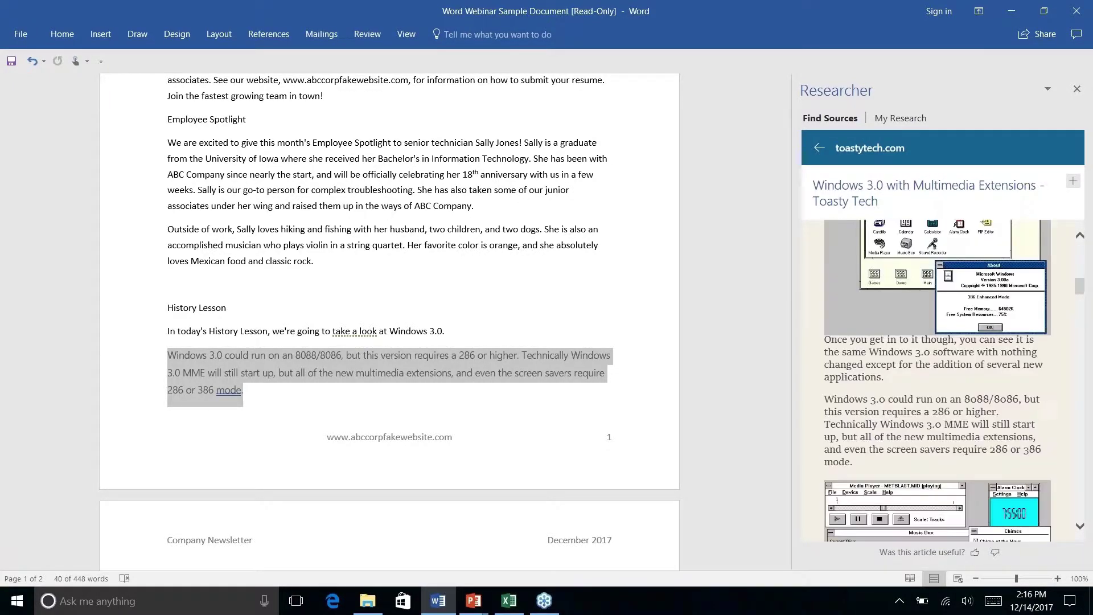
scroll(854, 390, "down", 5)
scroll(853, 390, "up", 4)
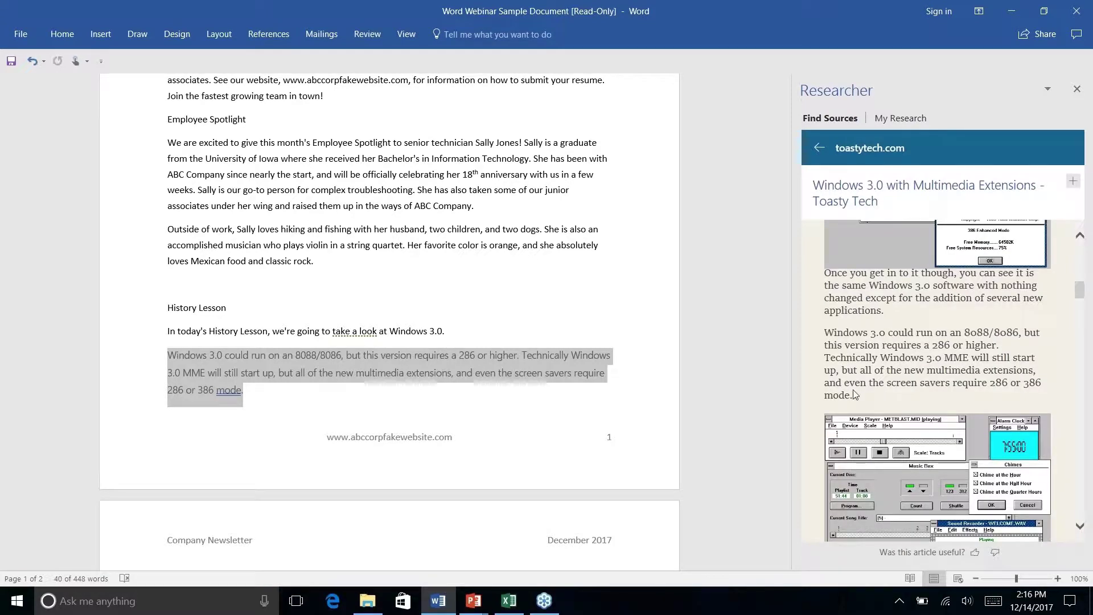
scroll(823, 330, "up", 1)
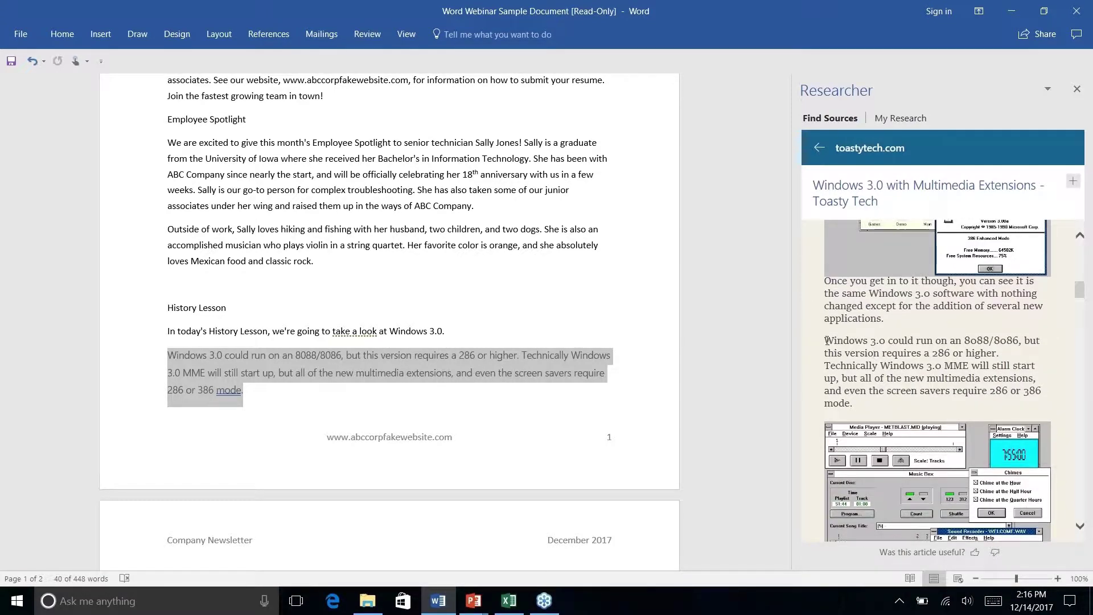
left_click_drag(828, 340, 918, 402)
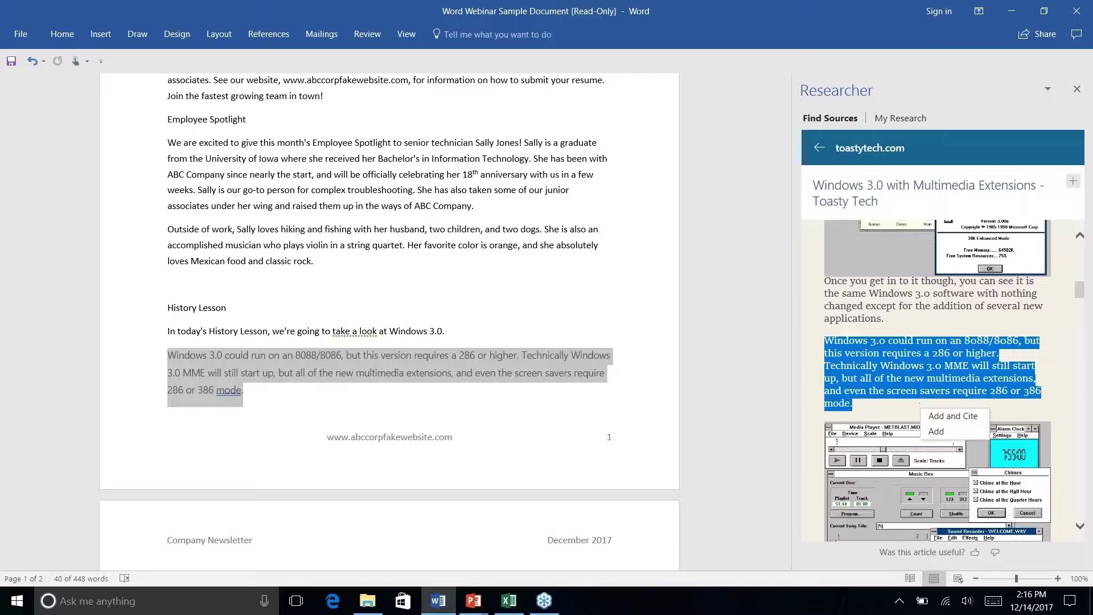
- Add the article's paragraph about the media player playing ".mmm" animation files to the document with a citation
scroll(938, 380, "down", 5)
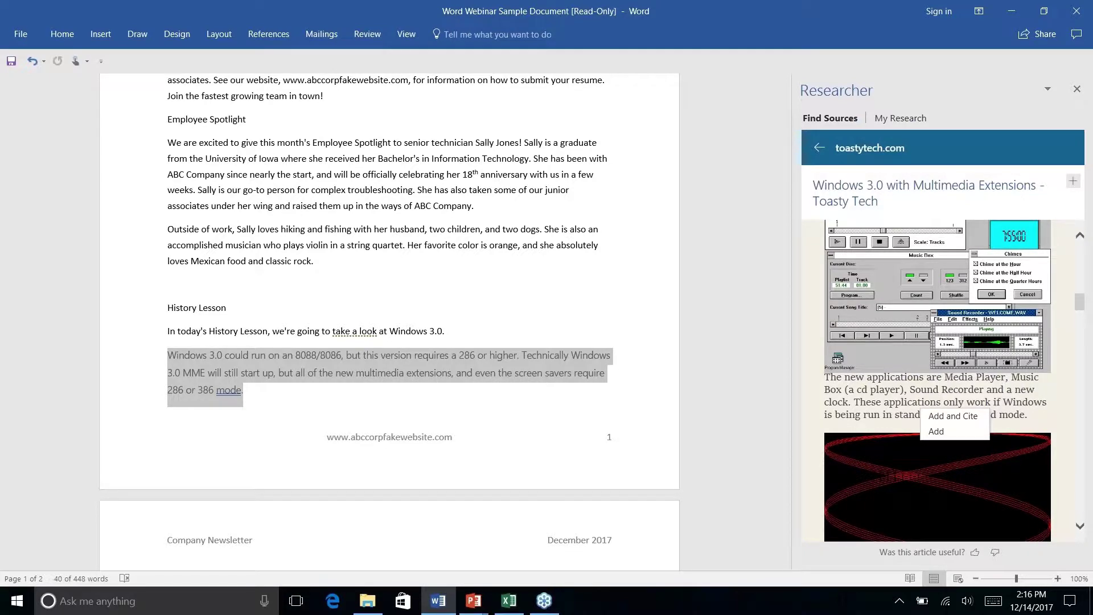
scroll(938, 380, "down", 5)
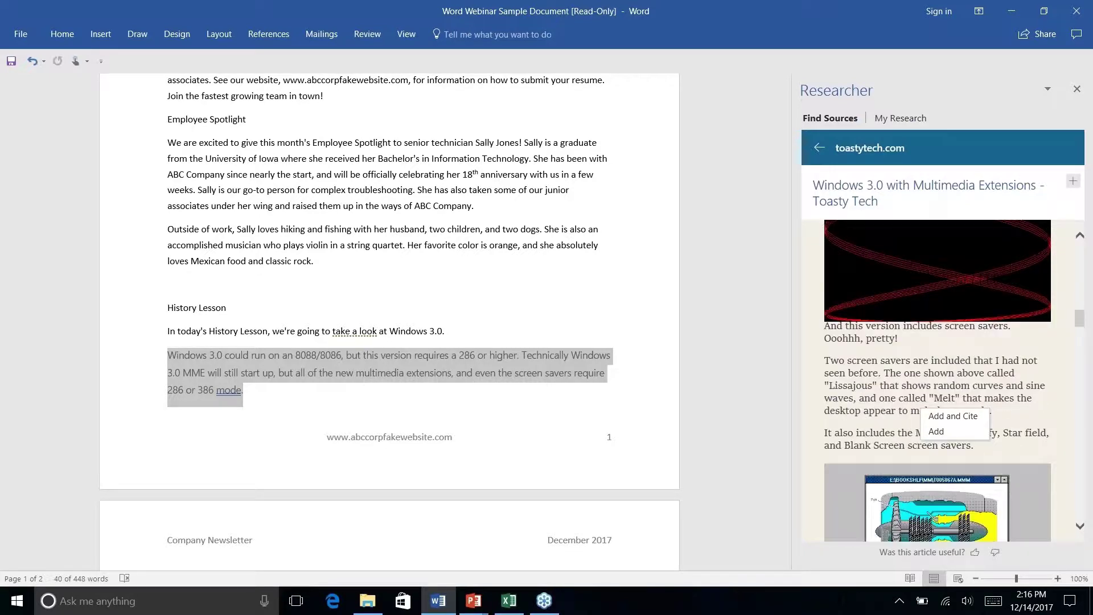
scroll(835, 326, "down", 6)
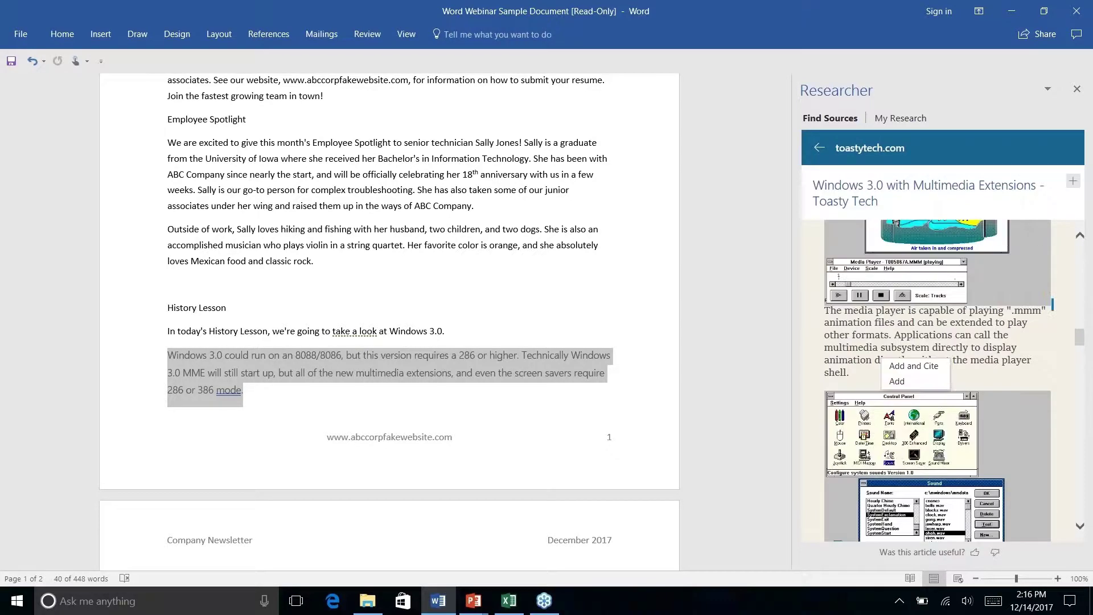
left_click_drag(825, 309, 875, 373)
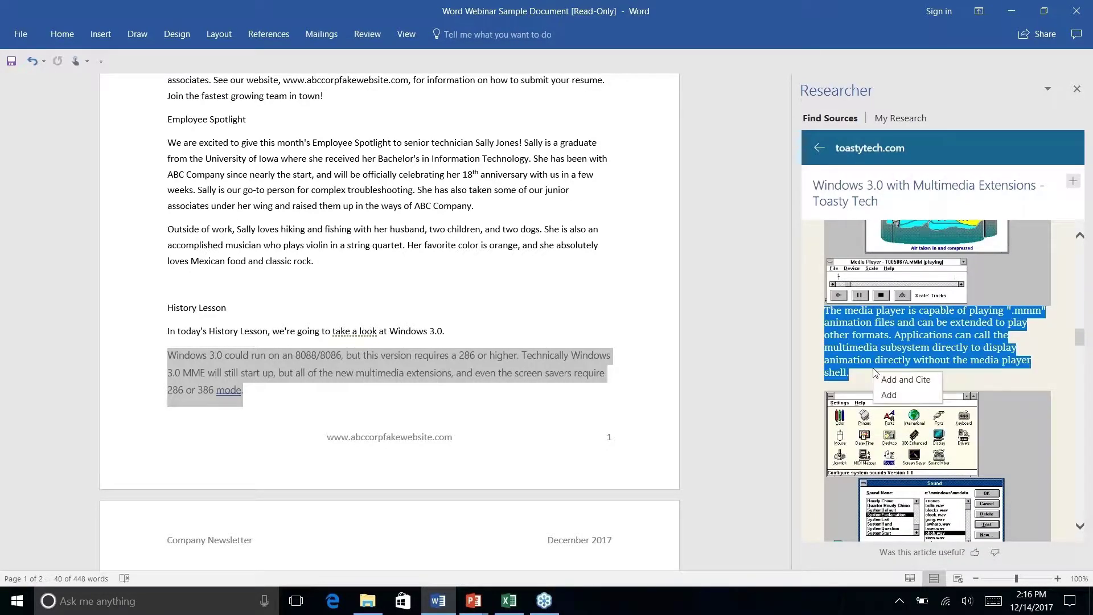
left_click(910, 384)
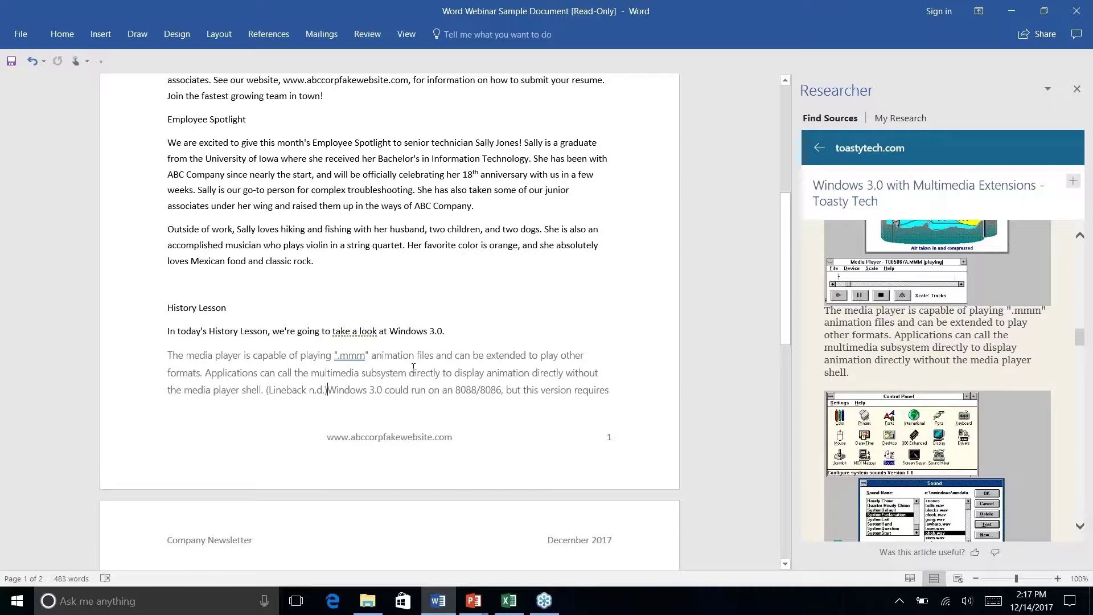
- Review the inserted passages in the document and change the citation style to APA
scroll(413, 368, "down", 3)
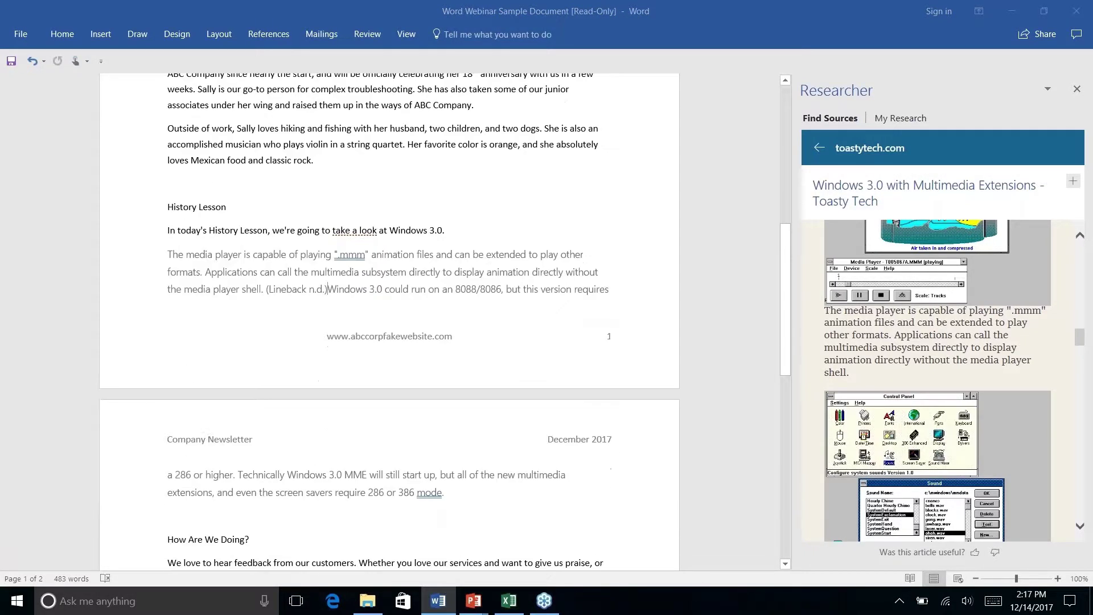
scroll(414, 367, "down", 3)
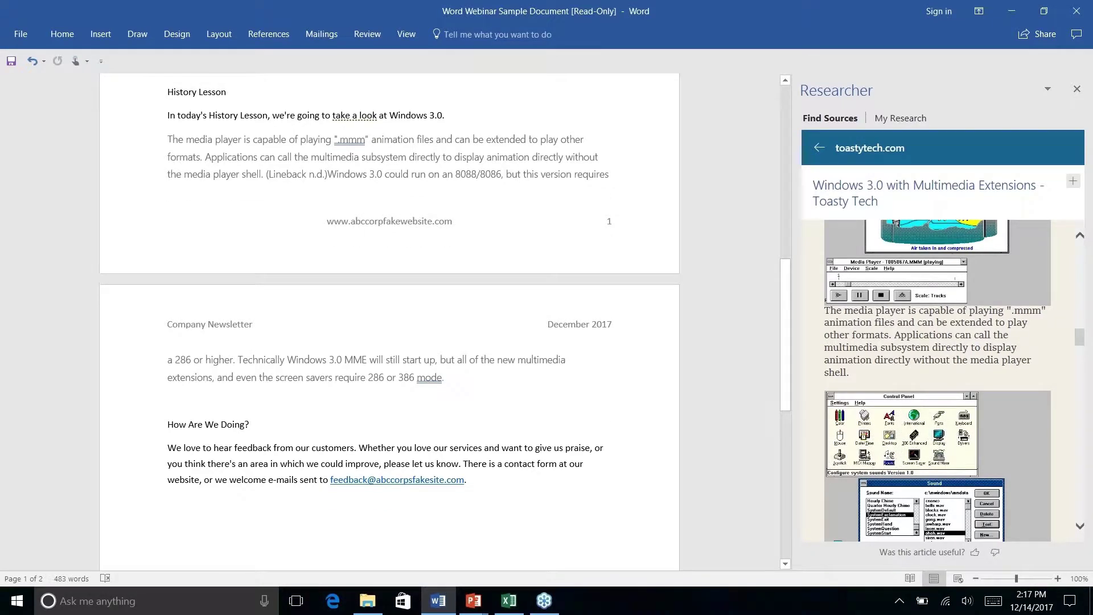
left_click(268, 33)
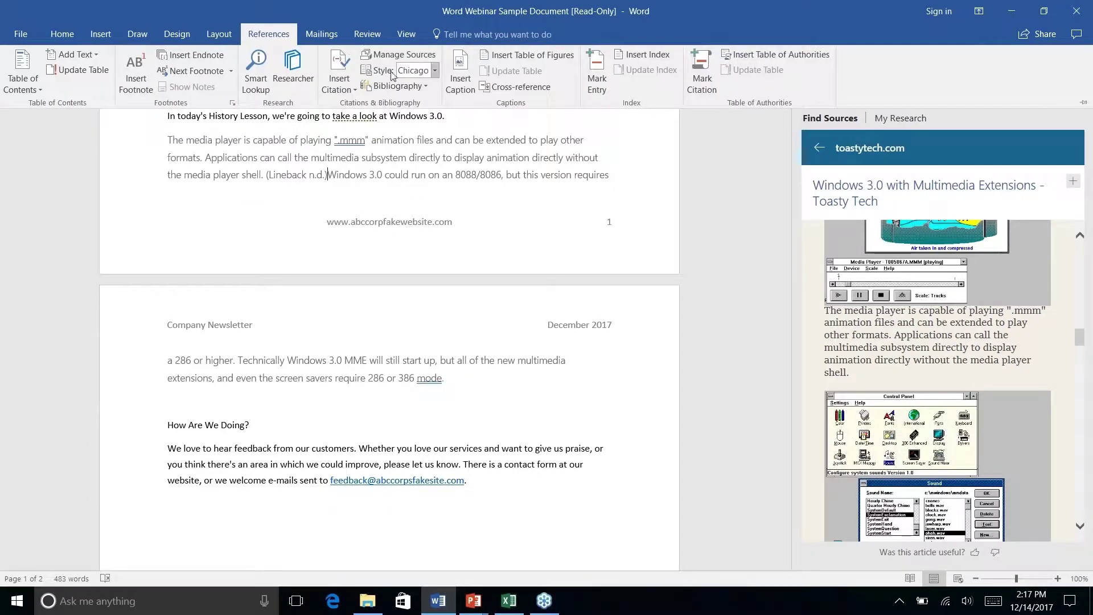
left_click(435, 73)
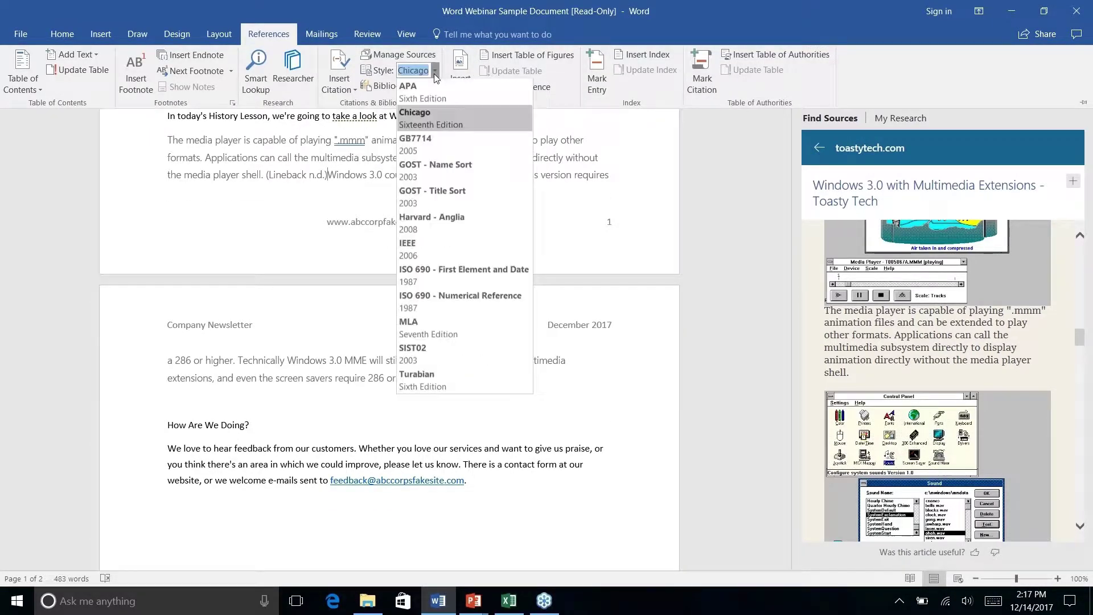
left_click(428, 104)
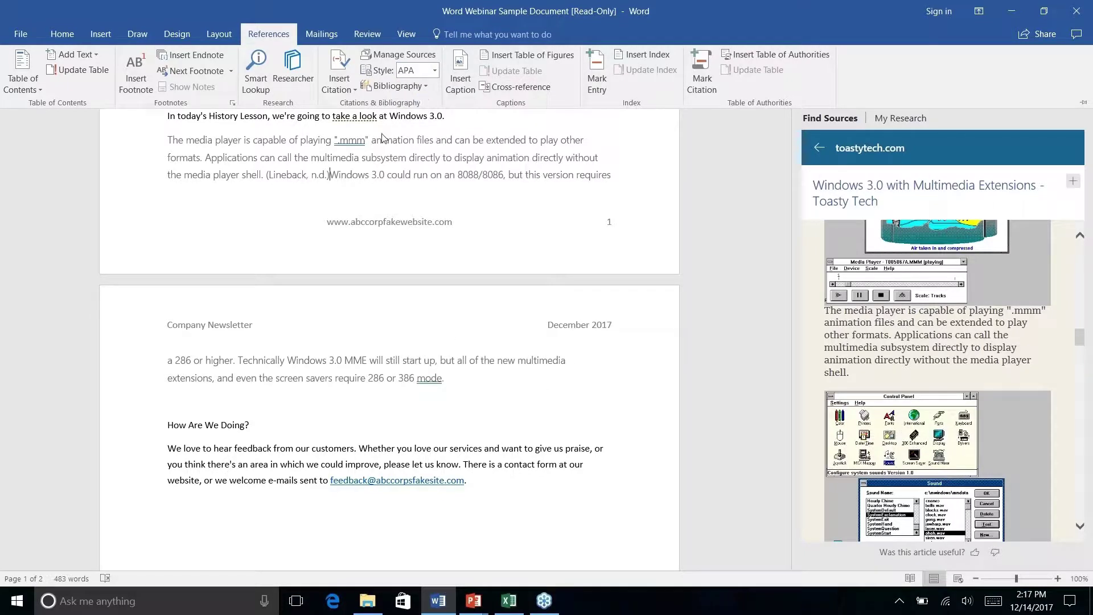
- Open the source behind the inserted citation for editing and check the available source types, keeping Web site
left_click(331, 177)
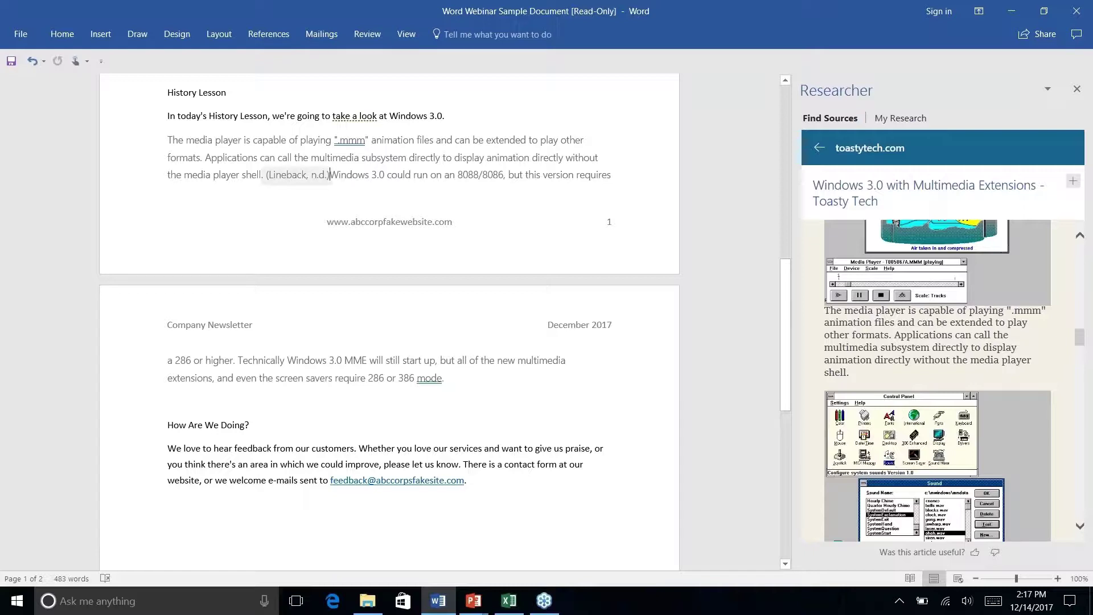
left_click(289, 174)
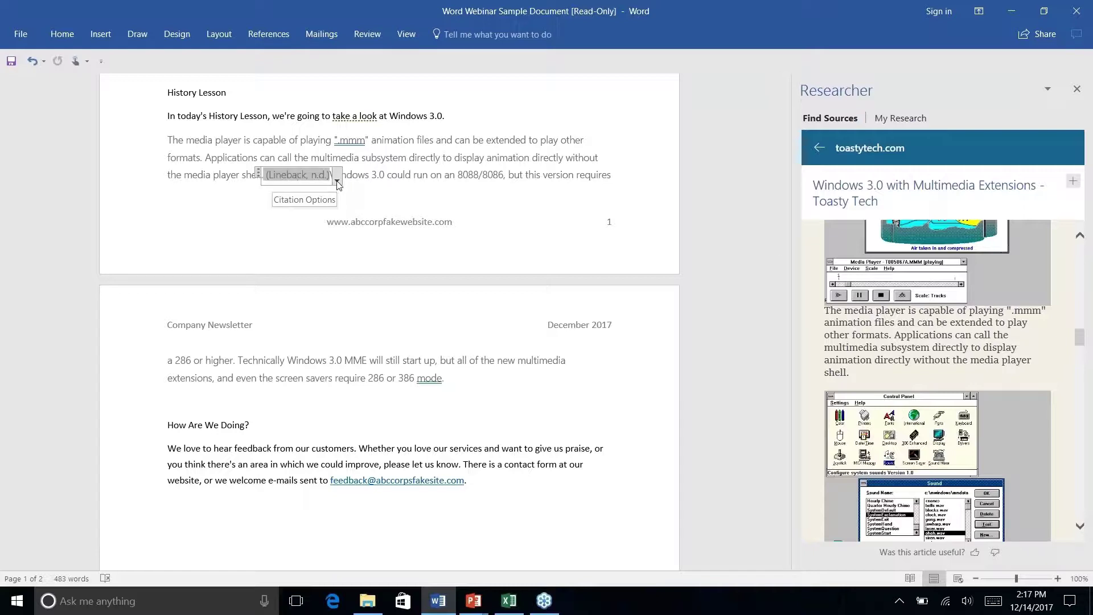
left_click(338, 181)
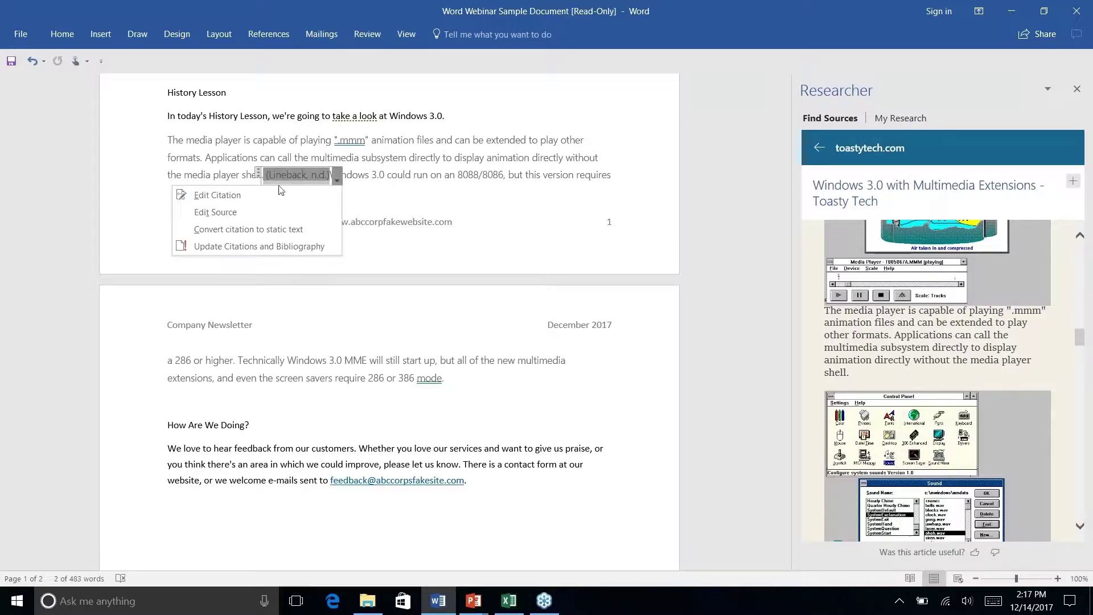
left_click(241, 213)
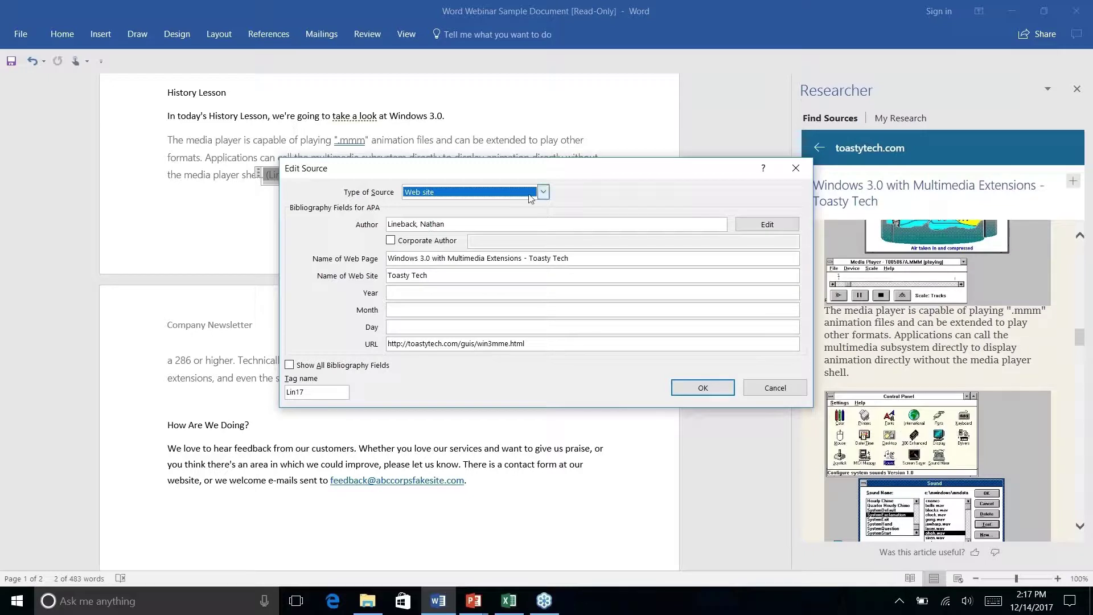
left_click(541, 193)
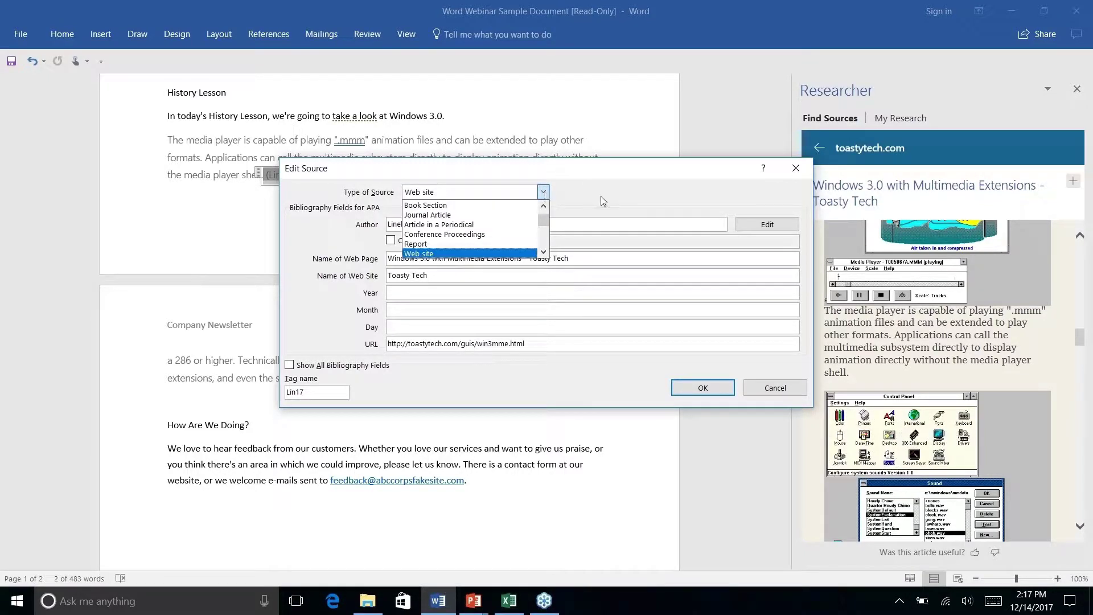
left_click(601, 196)
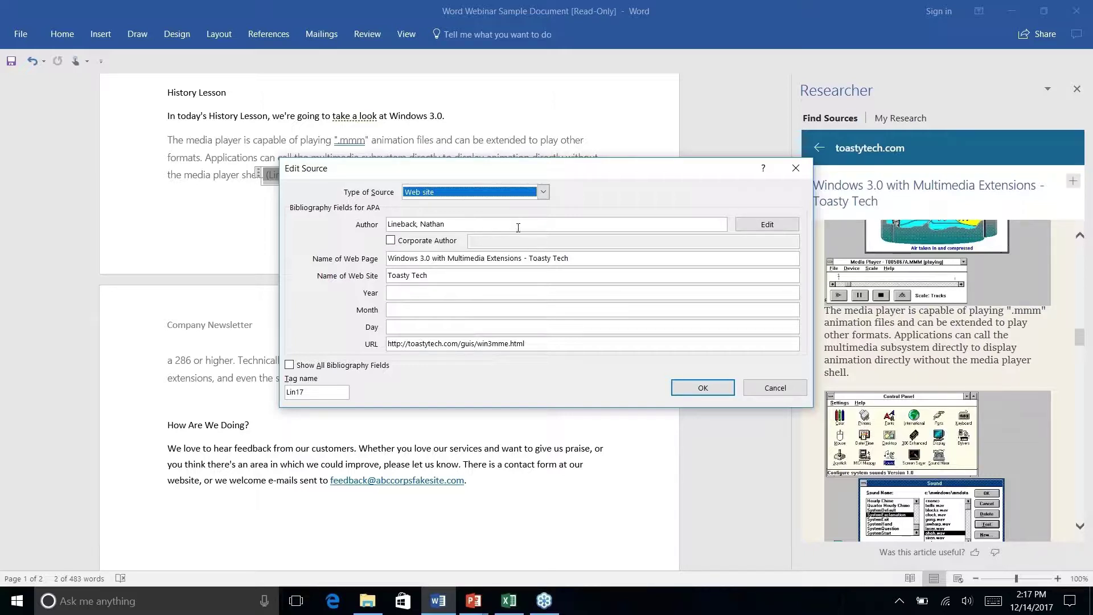
- Close the source details without saving changes and look over the available citation style and bibliography commands
left_click(775, 388)
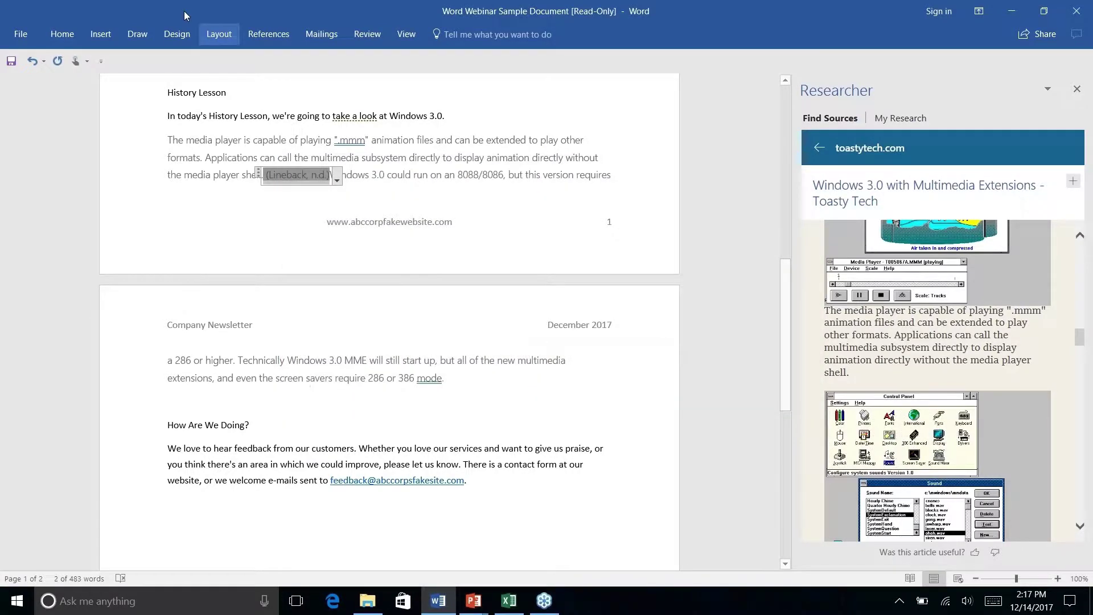
left_click(266, 35)
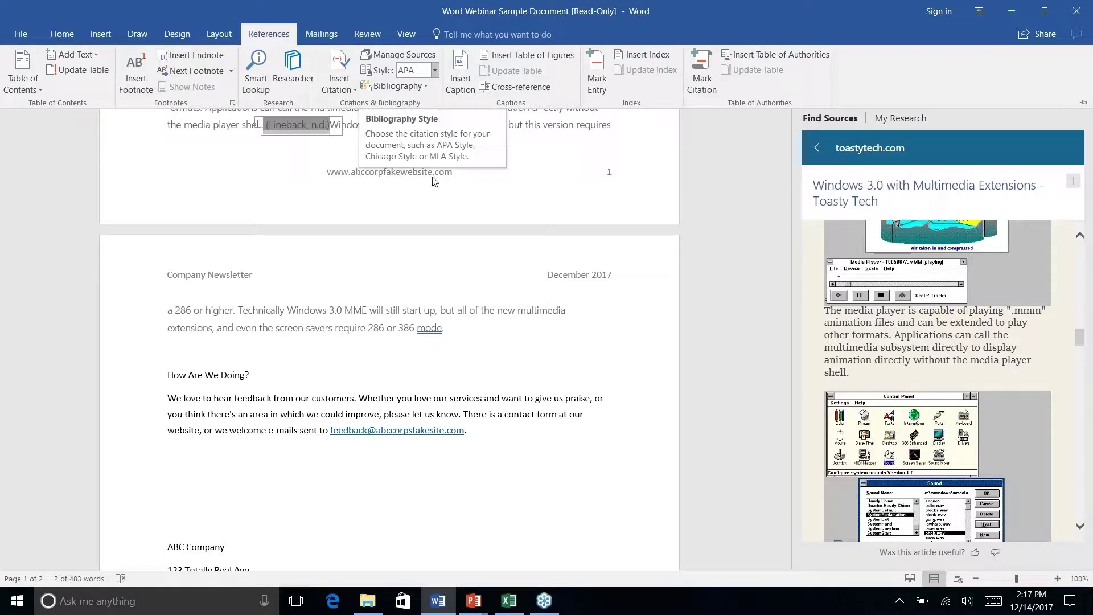
key("ctrl+F1")
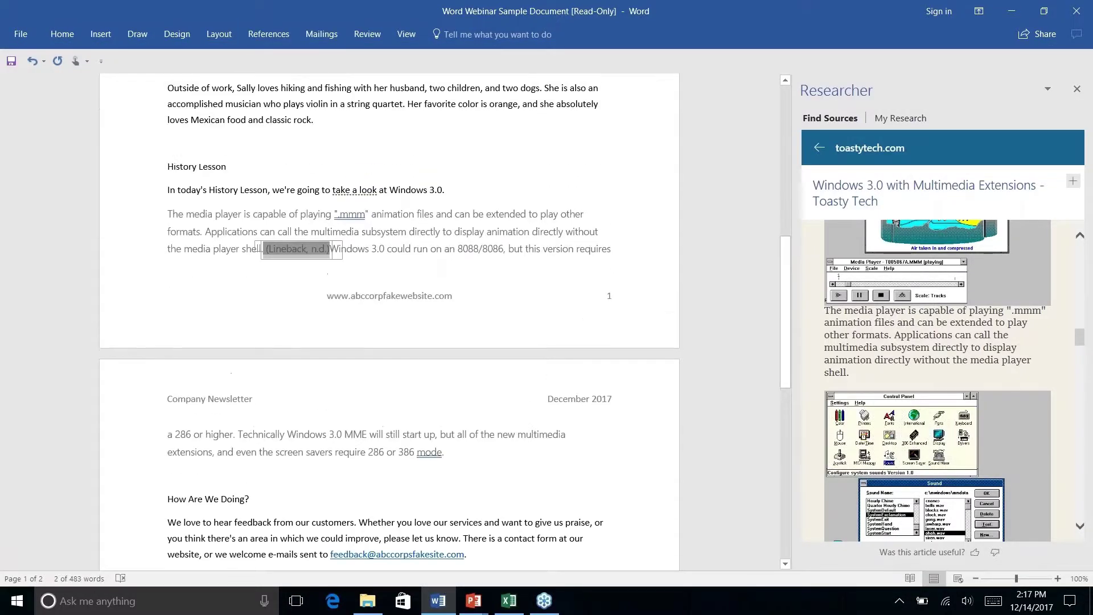
left_click(497, 214)
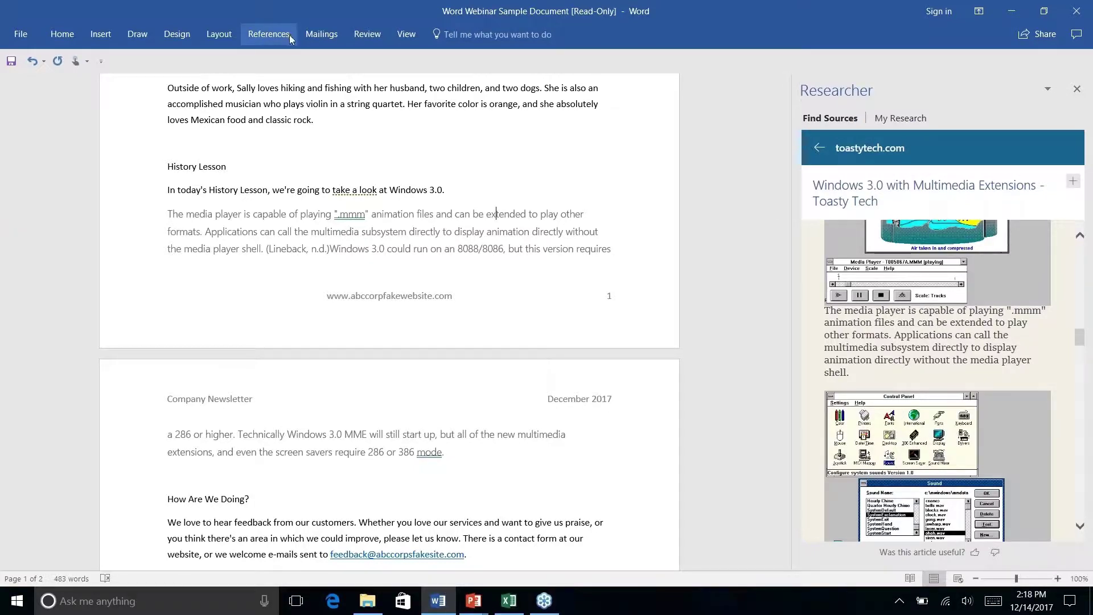
left_click(260, 35)
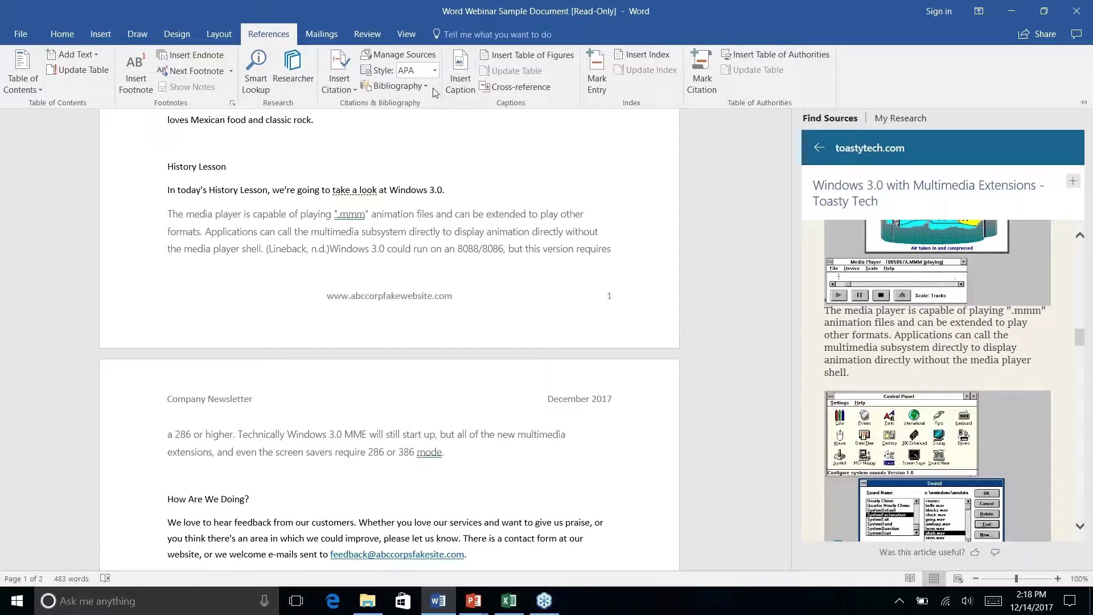
left_click(496, 214)
- Insert a built-in References bibliography right after the passage ending in "286 or 386 mode"
right_click(448, 453)
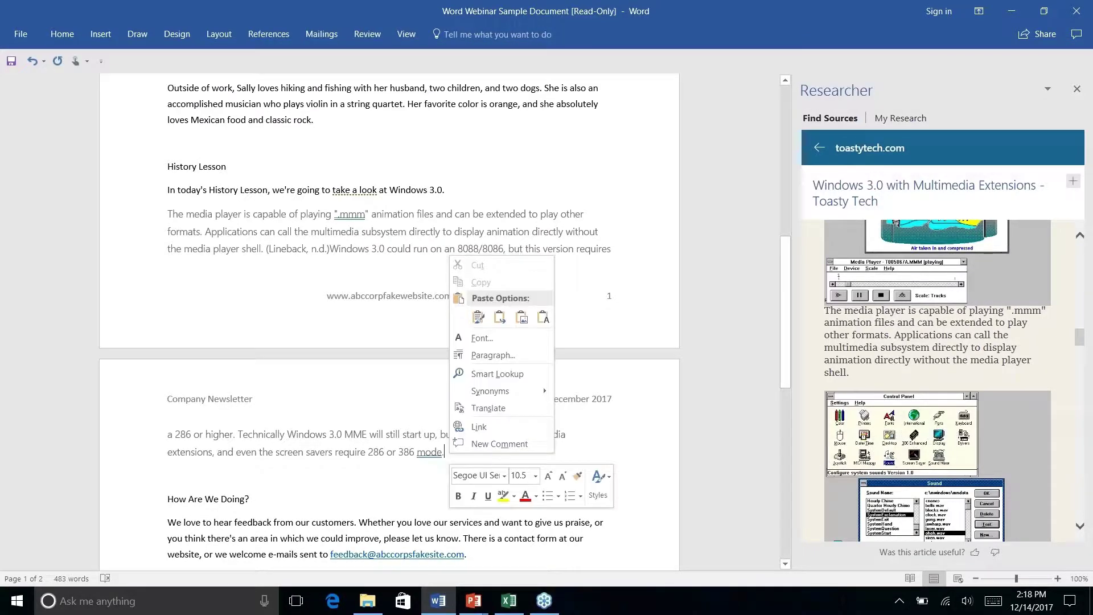
key("Escape")
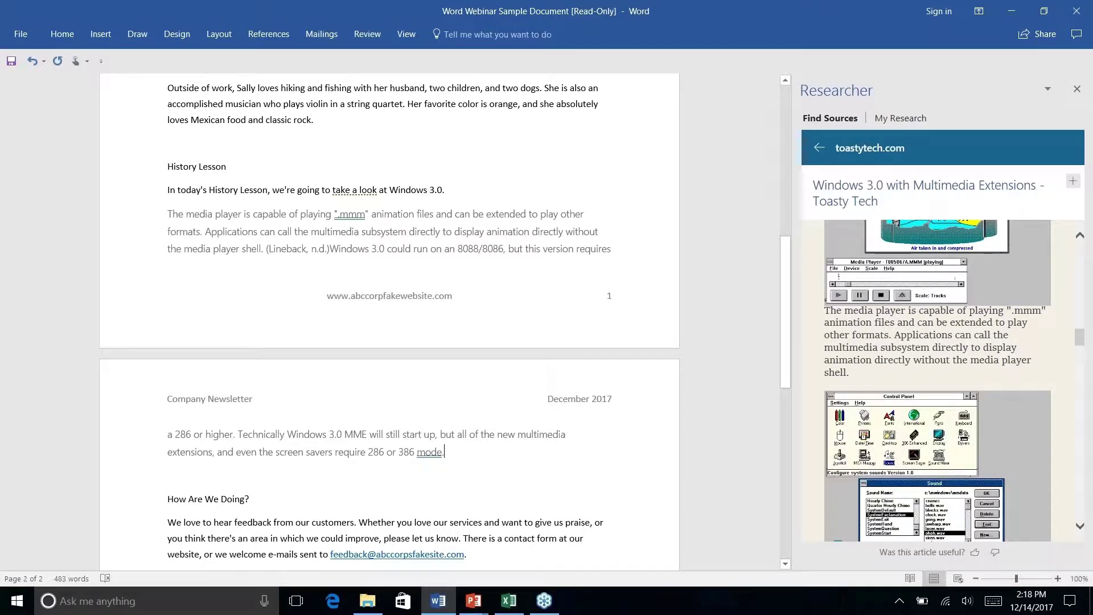
left_click(276, 36)
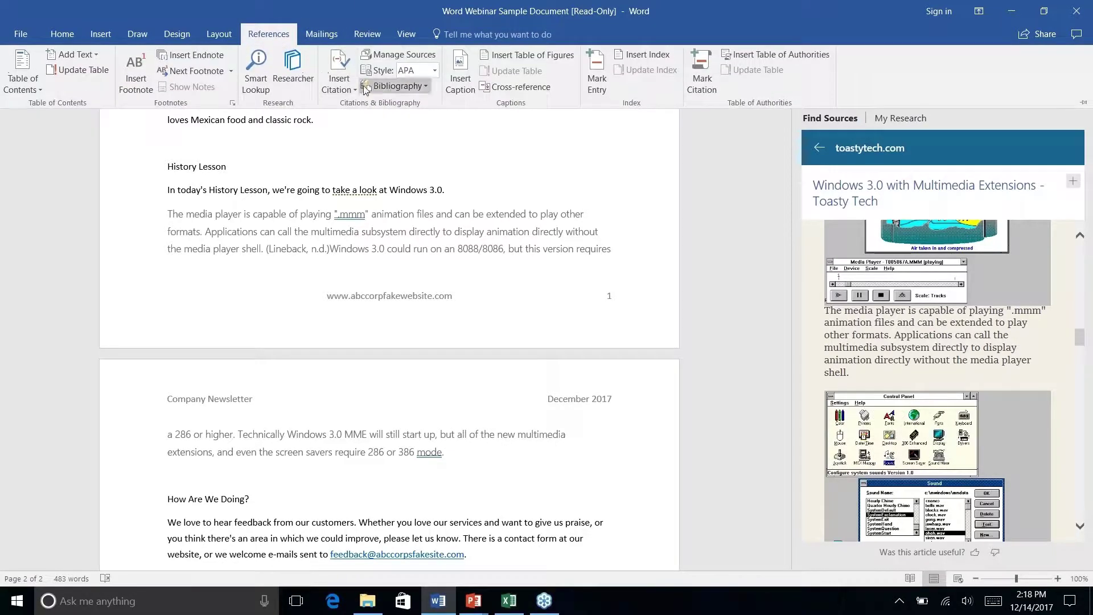
left_click(424, 85)
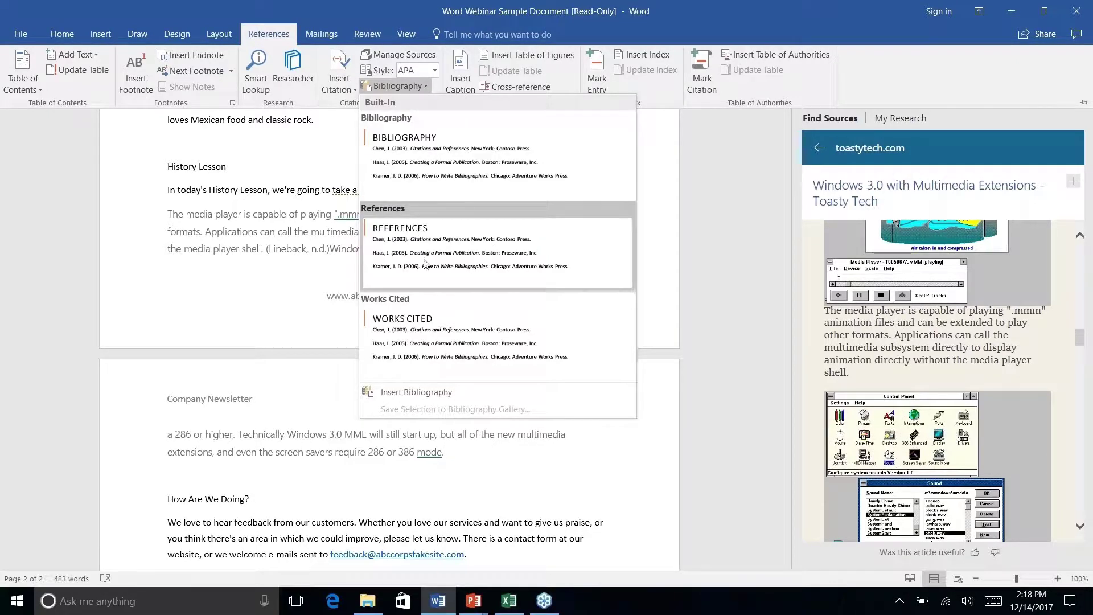
left_click(425, 258)
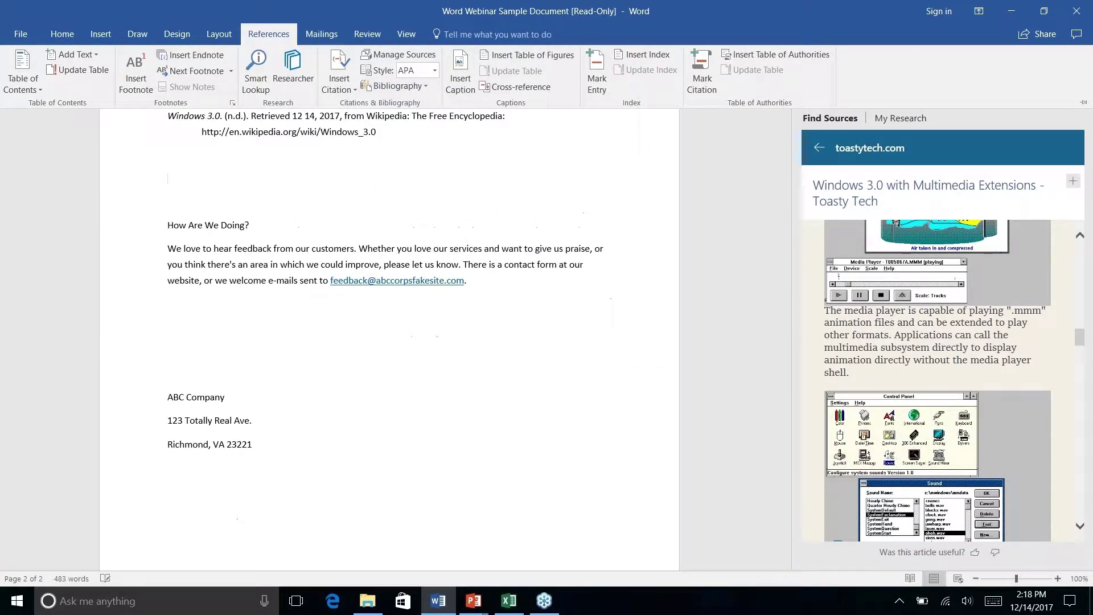
- Compare the in-text citation in the History Lesson passage with the entries in the References list
scroll(389, 319, "up", 10)
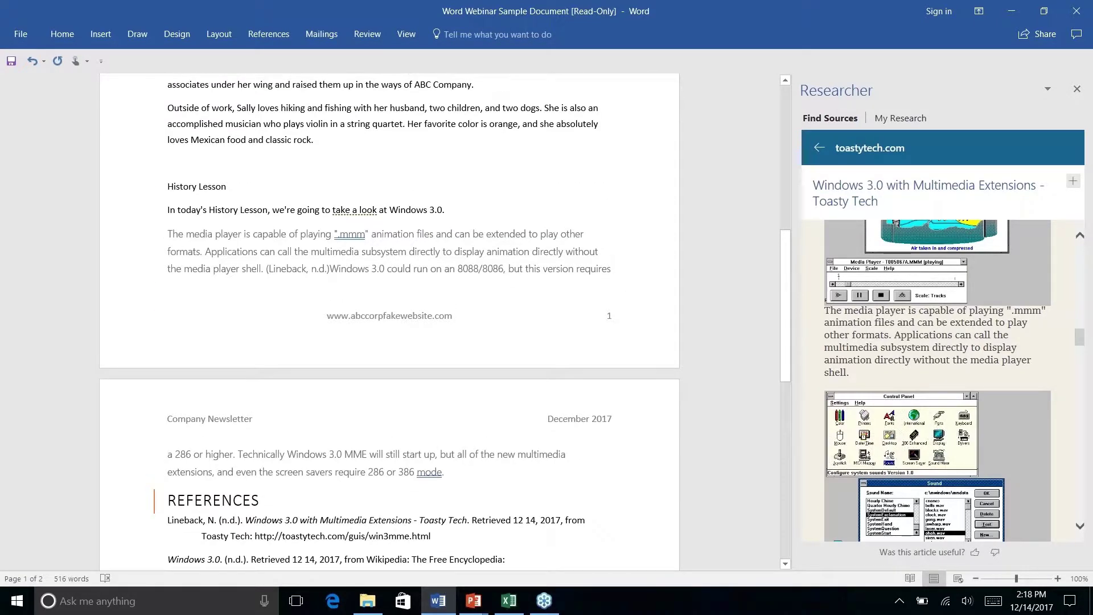
scroll(387, 213, "down", 1)
left_click(318, 218)
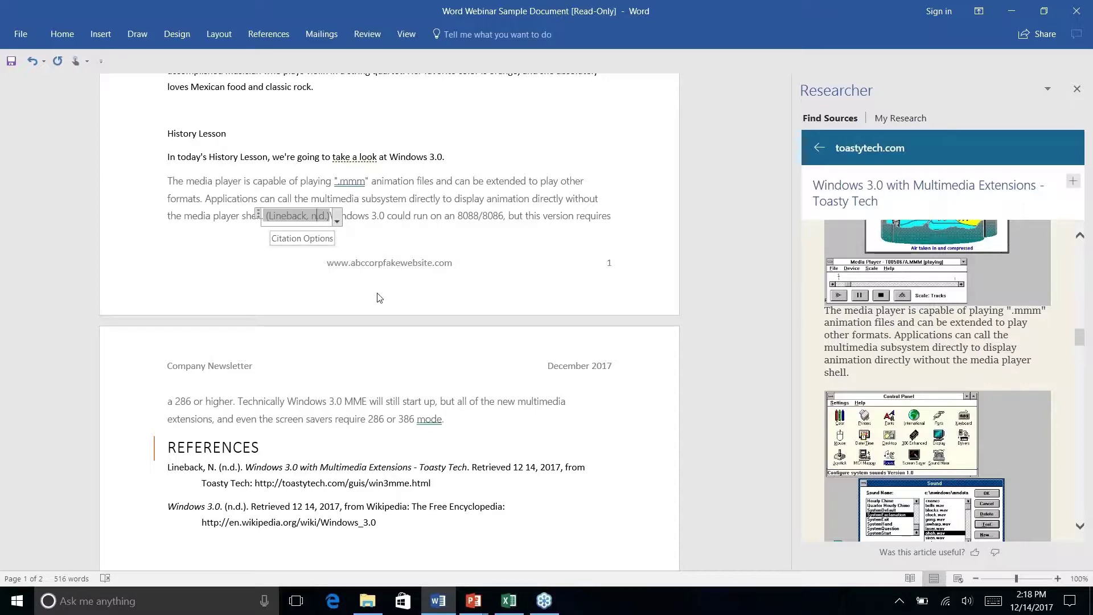
right_click(401, 399)
left_click(401, 398)
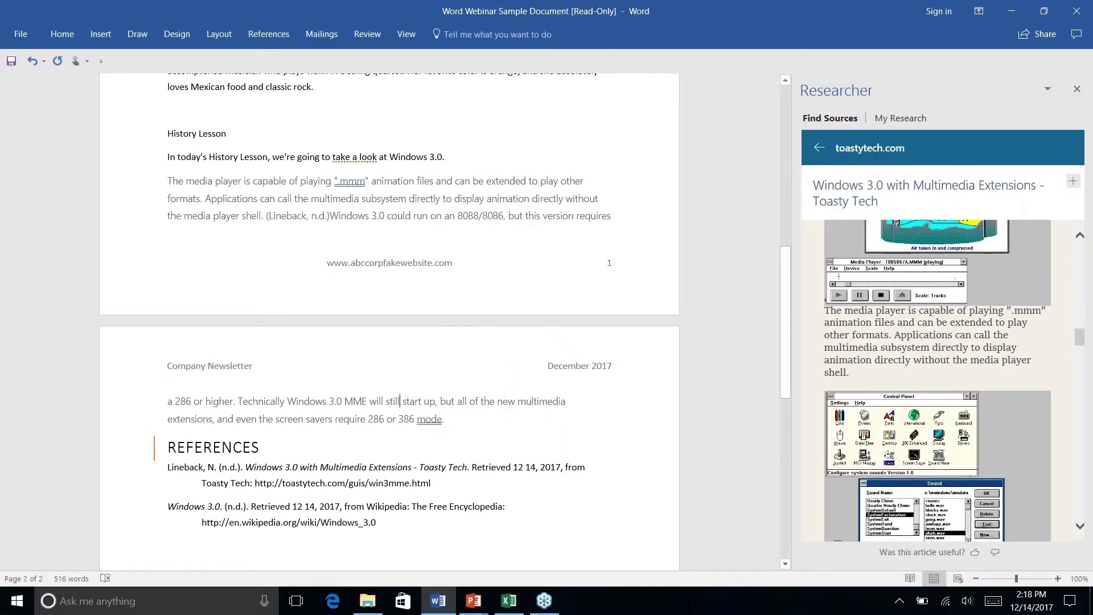
scroll(401, 400, "down", 4)
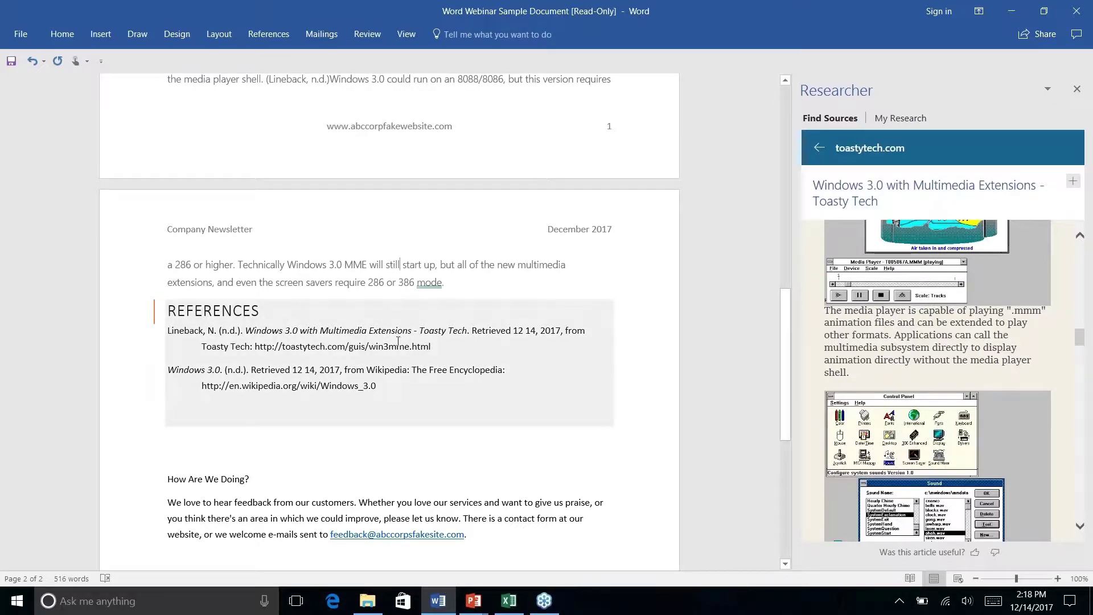
scroll(390, 319, "down", 2)
scroll(390, 319, "up", 5)
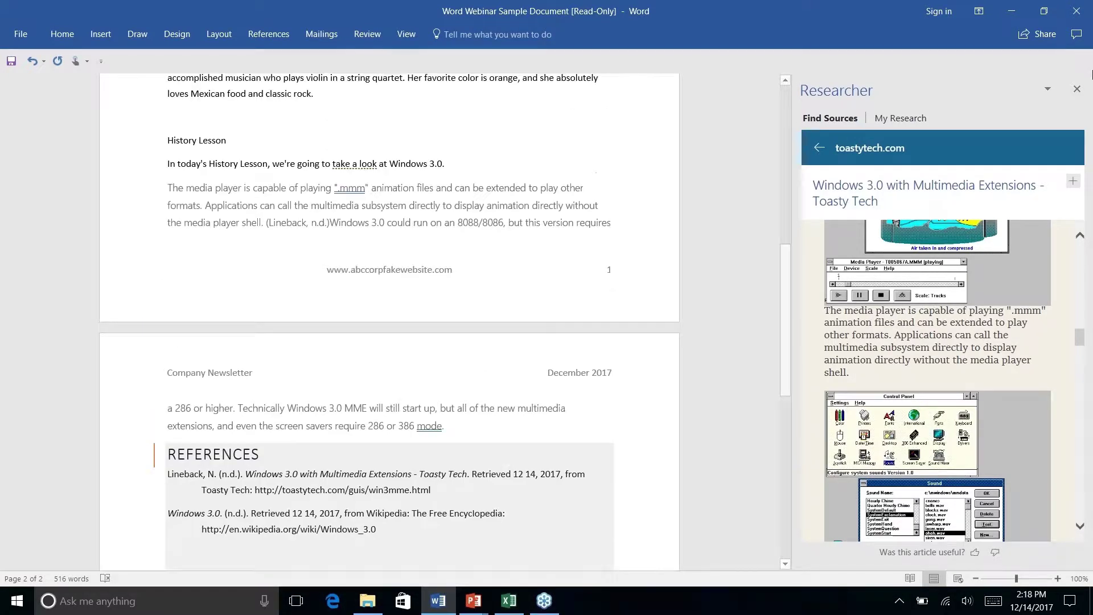
- Close and reopen the Researcher, check its My Research section for saved research, and close it again
left_click(1076, 91)
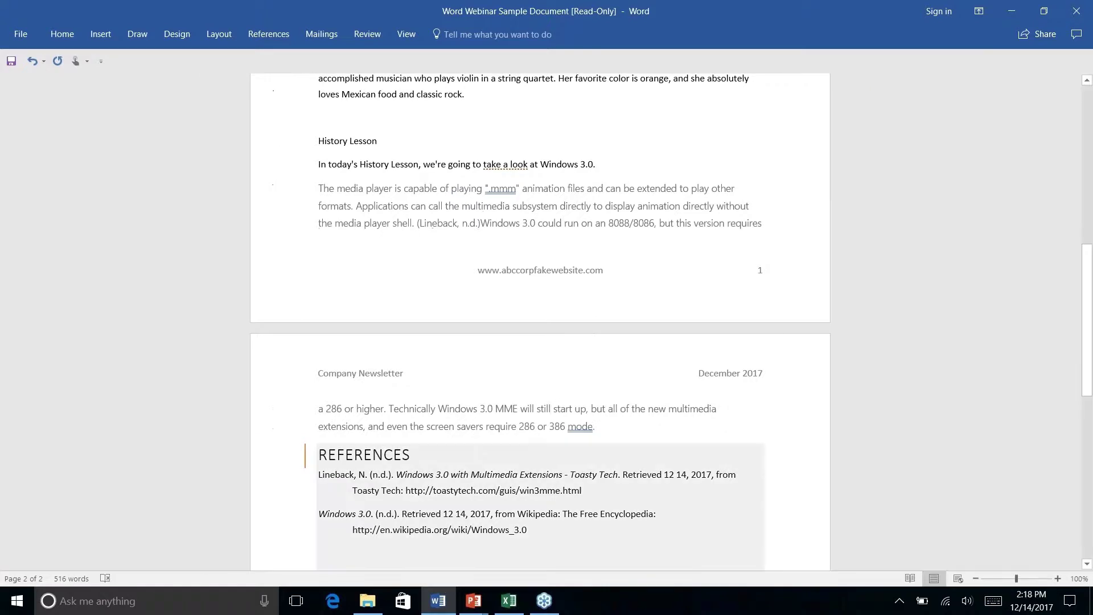
left_click(282, 33)
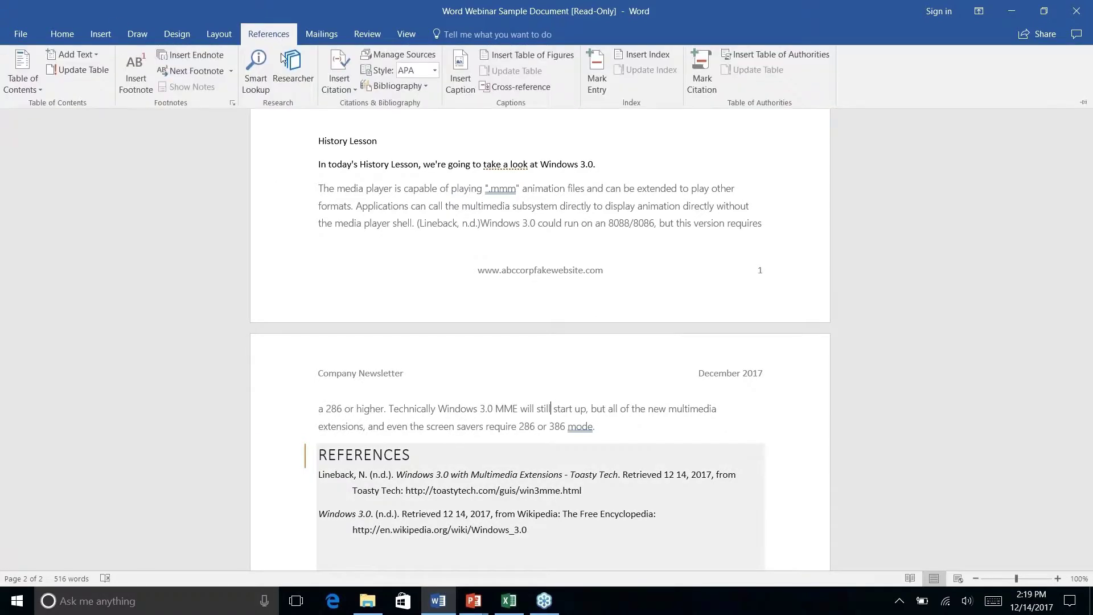
left_click(291, 77)
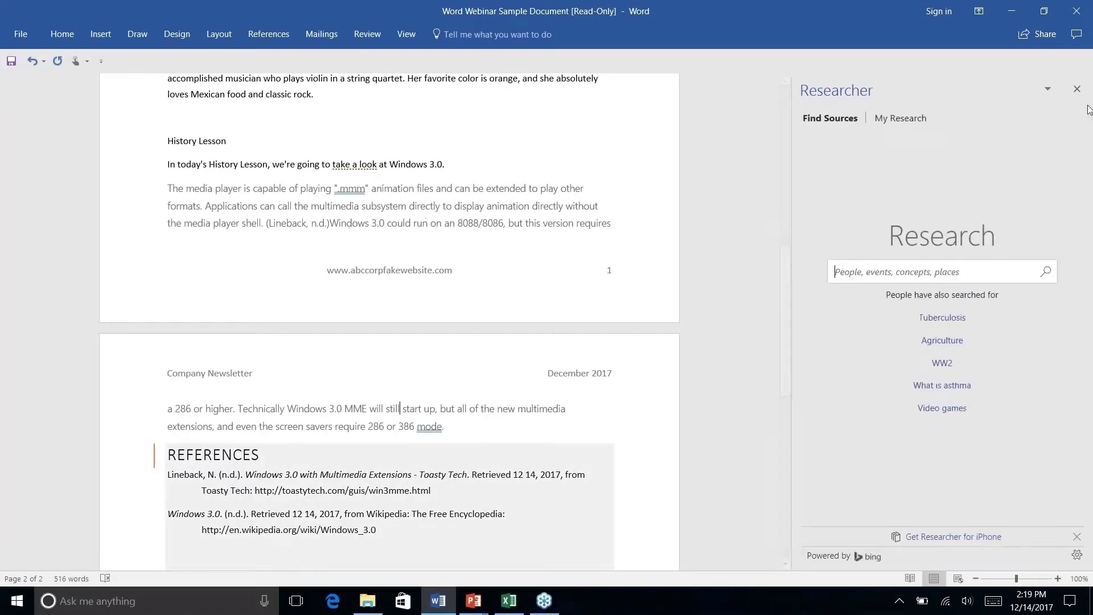
left_click(887, 120)
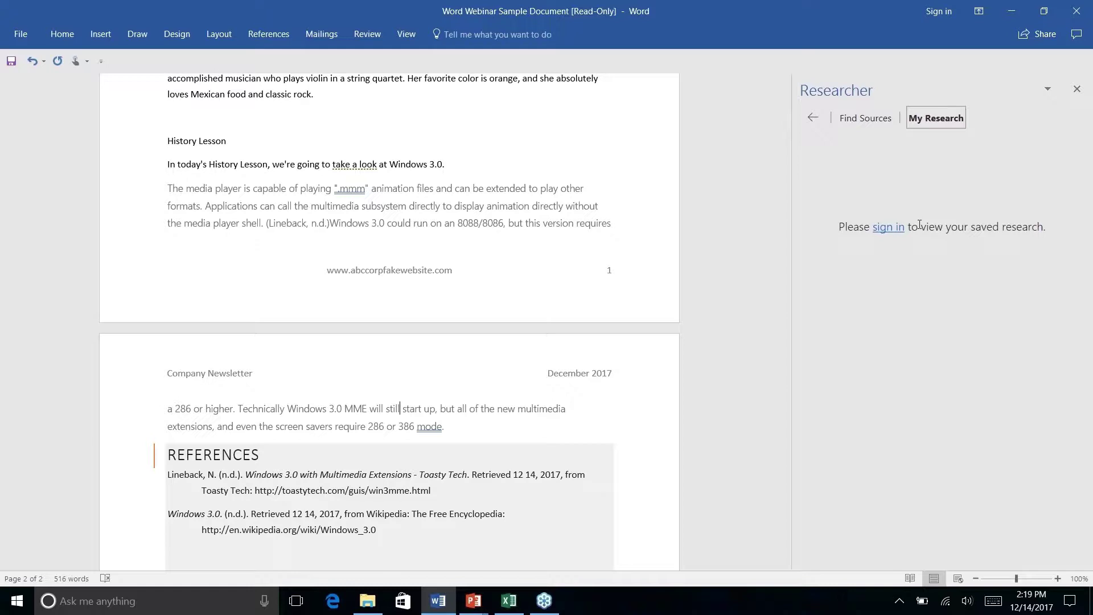
left_click(1077, 90)
- Look through the whole newsletter, from the introduction to the References list and the closing section
scroll(683, 285, "down", 3)
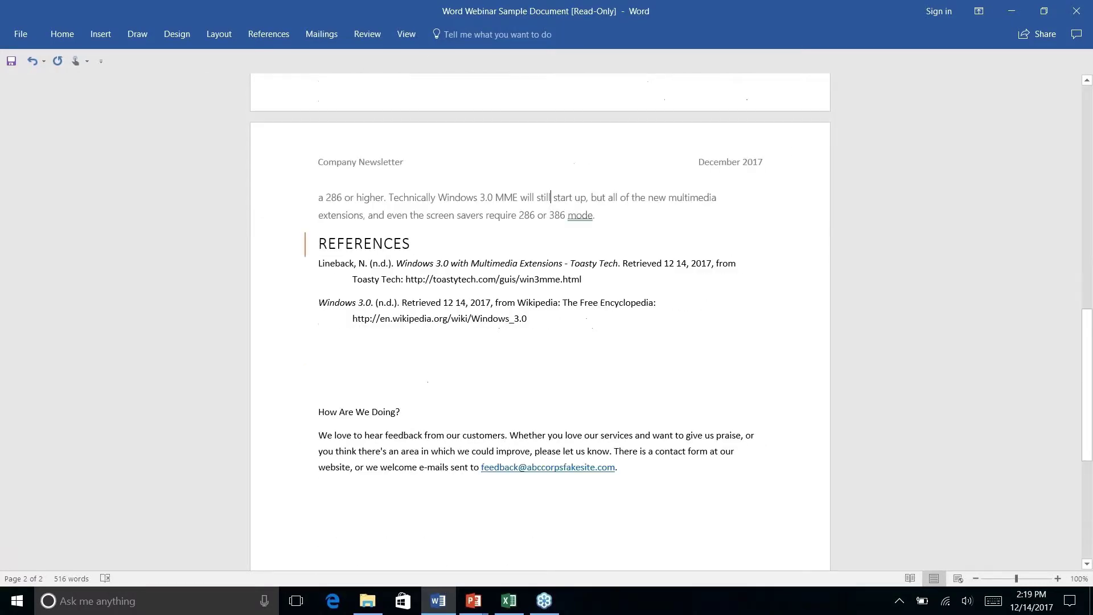
scroll(540, 319, "up", 15)
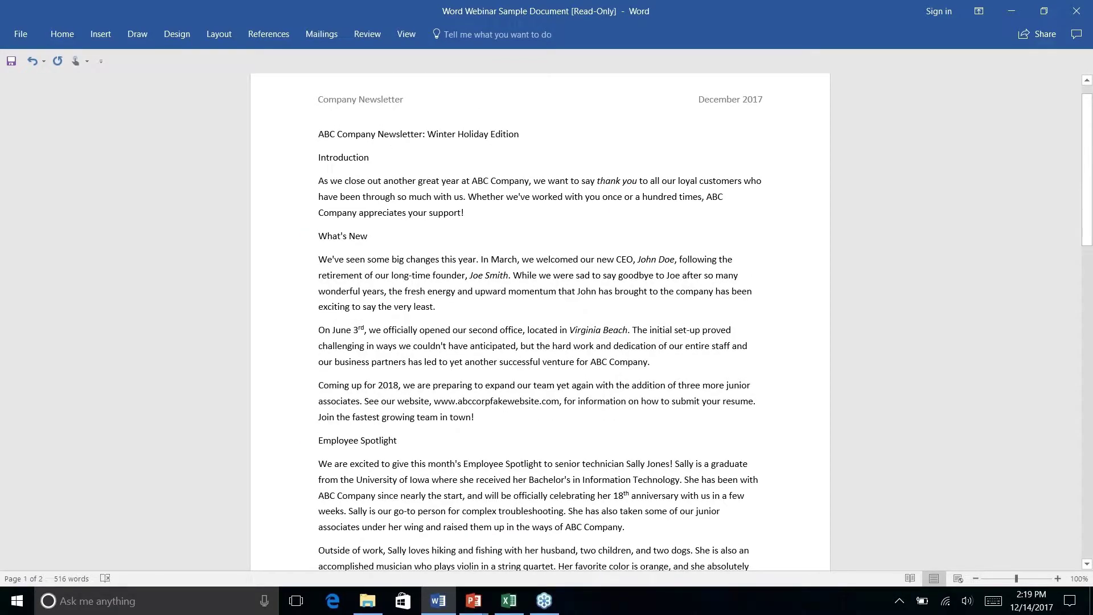
scroll(540, 319, "down", 10)
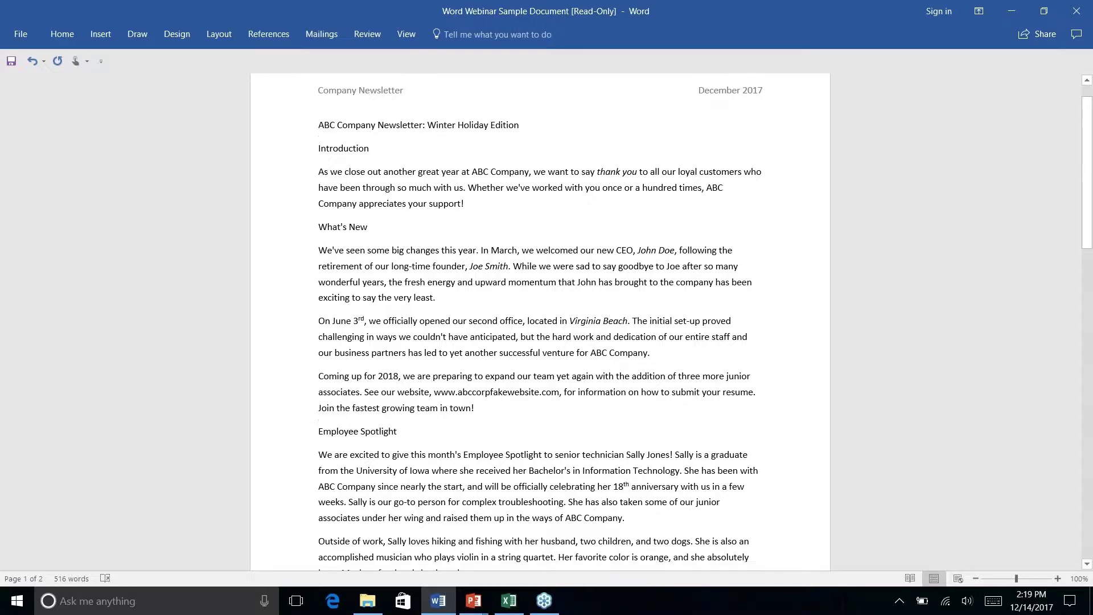
scroll(540, 319, "down", 12)
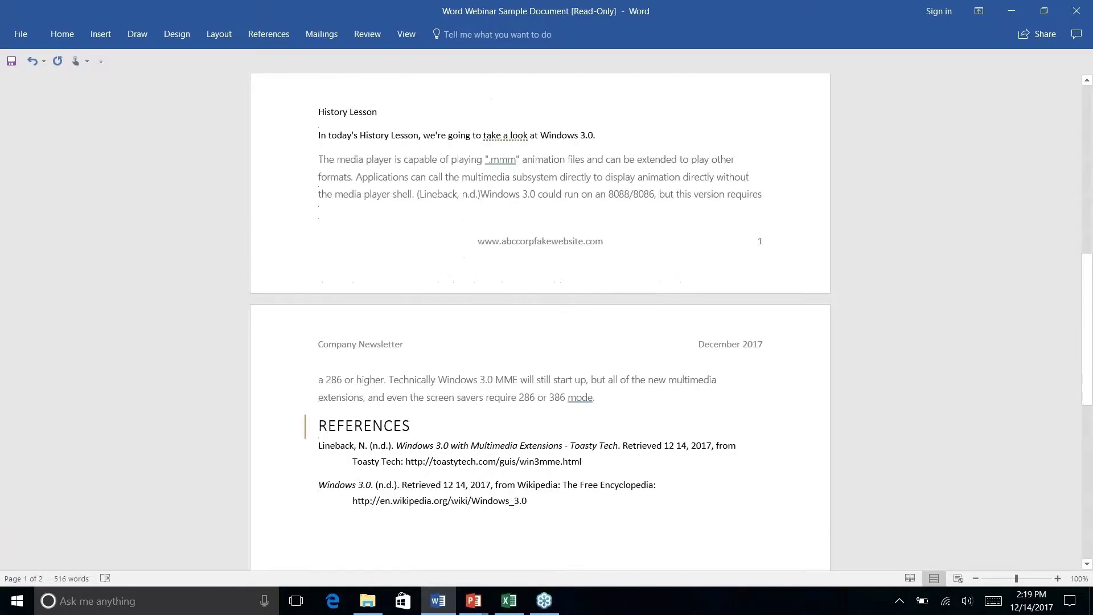
scroll(551, 319, "up", 5)
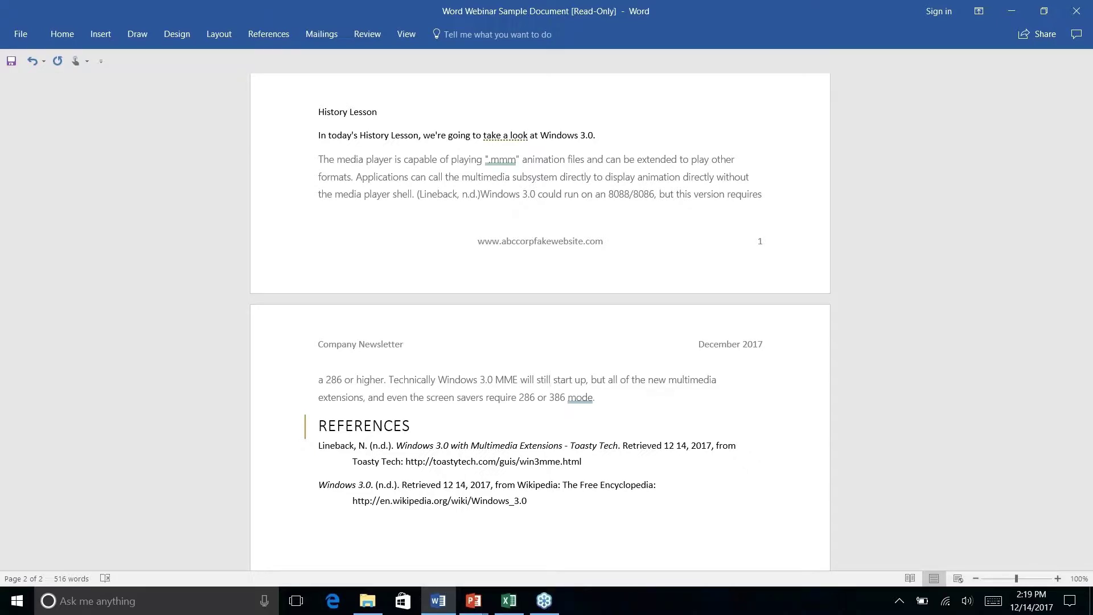
- Switch to the PowerPoint slide show, advance to the "Quick Parts" slide, and return to the Word document
key("alt+Tab")
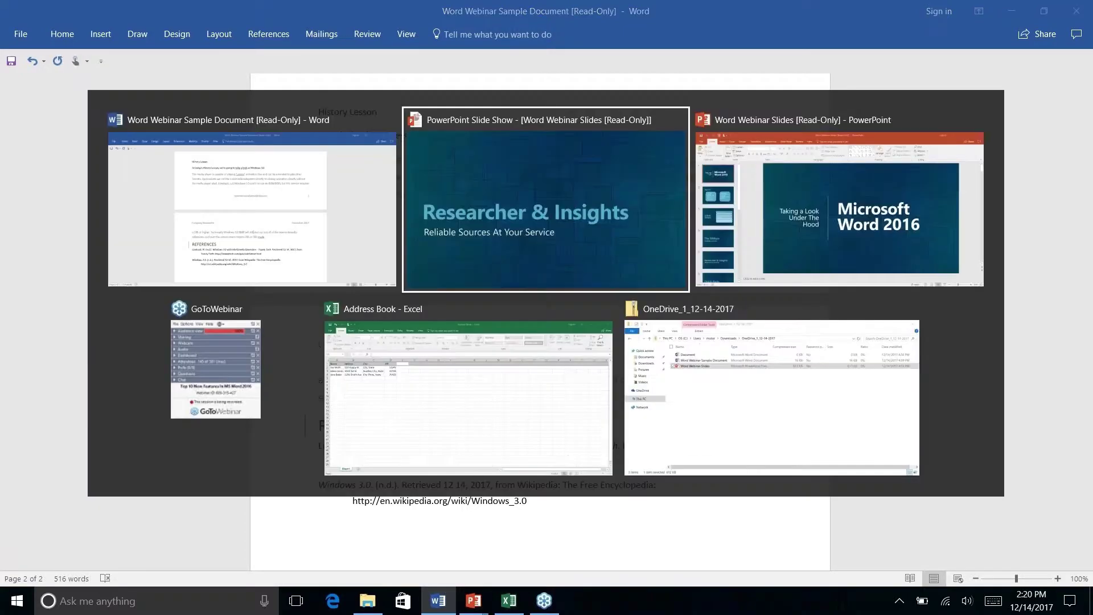
key("Right")
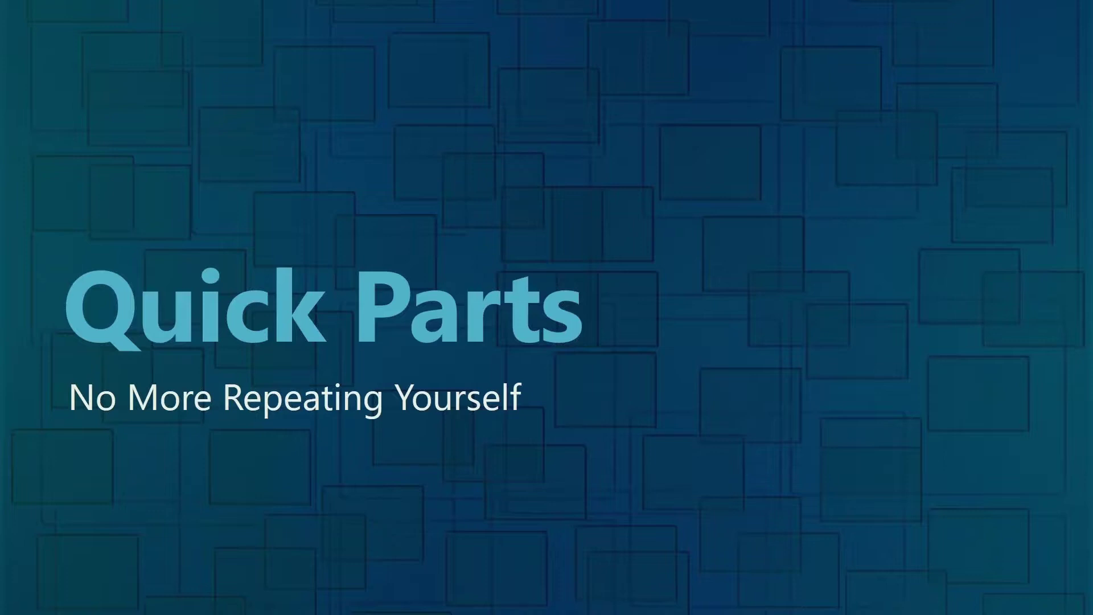
key("alt+Tab")
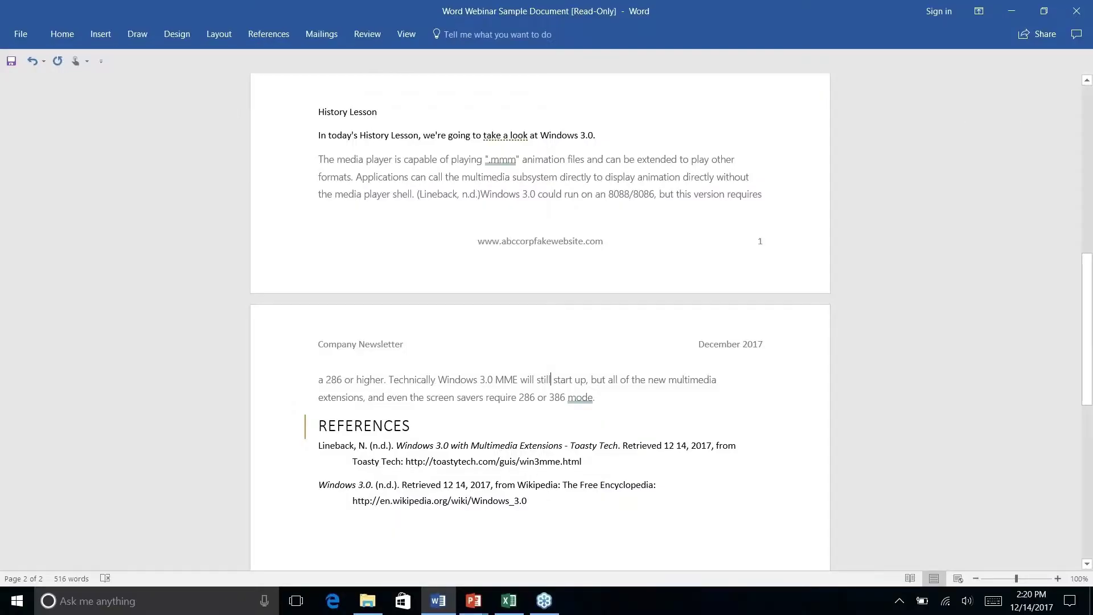
- Center the three-line company name and address block at the end of the newsletter
scroll(679, 167, "down", 1)
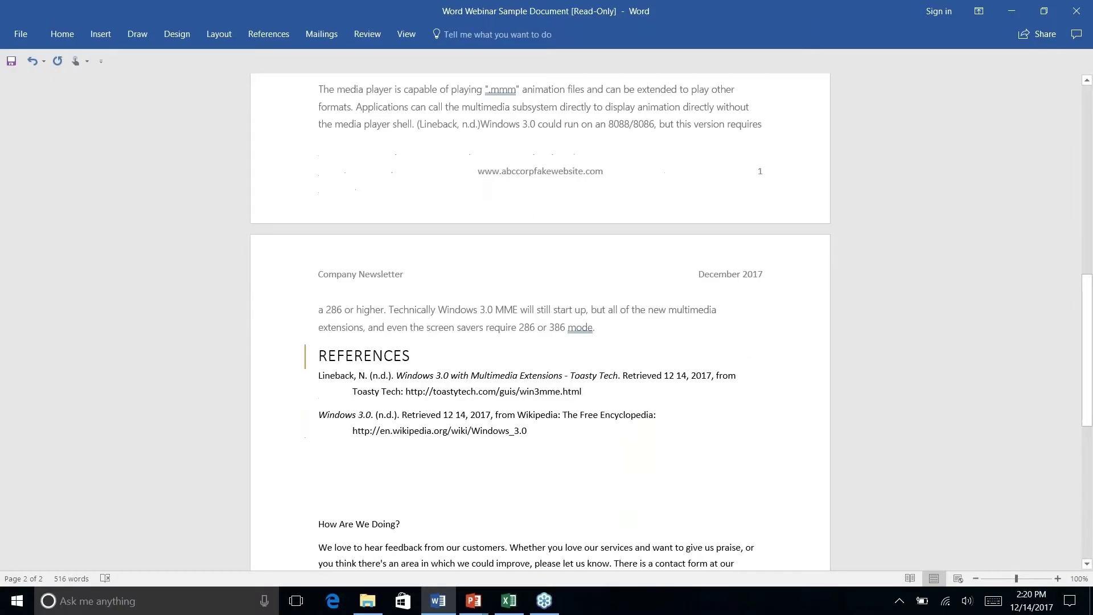
scroll(679, 167, "up", 5)
scroll(679, 167, "down", 15)
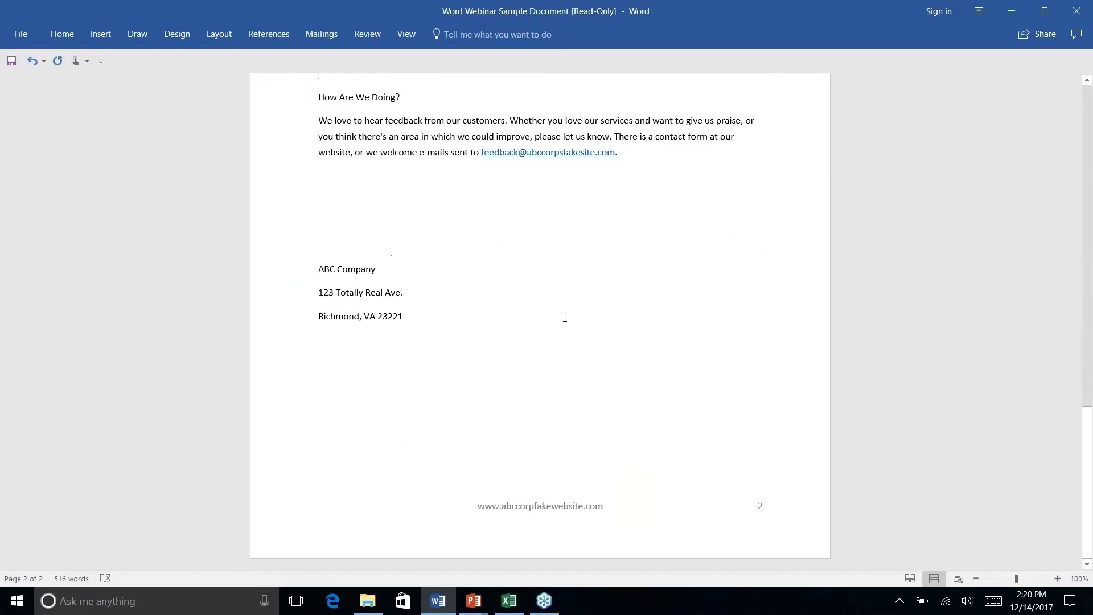
left_click_drag(403, 315, 281, 272)
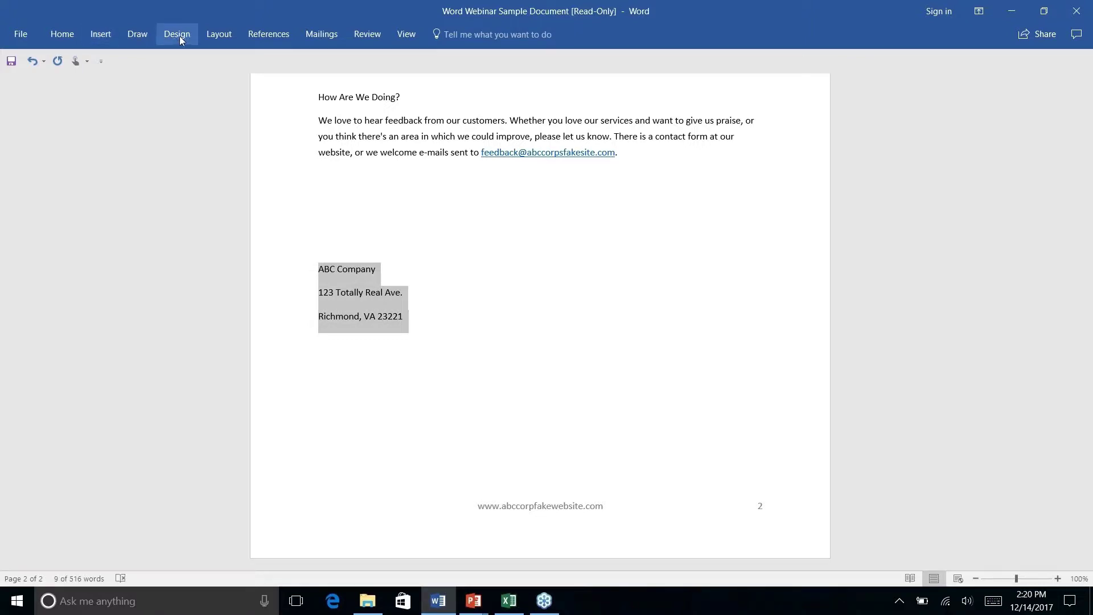
left_click(62, 35)
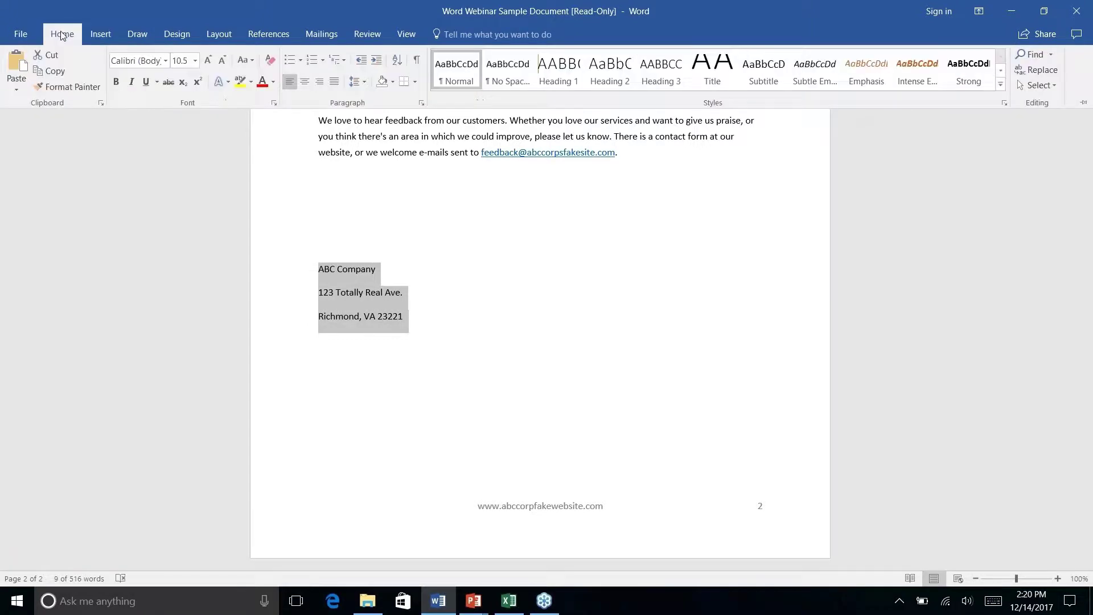
left_click(305, 82)
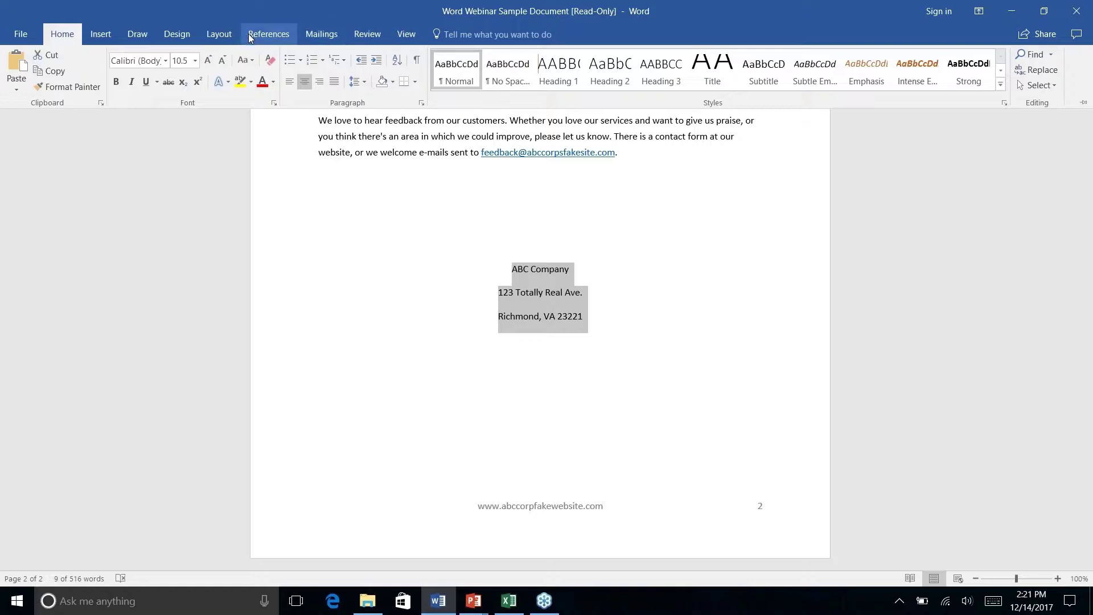
- Locate the Quick Parts command while keeping the company address block selected
left_click(213, 35)
left_click(185, 36)
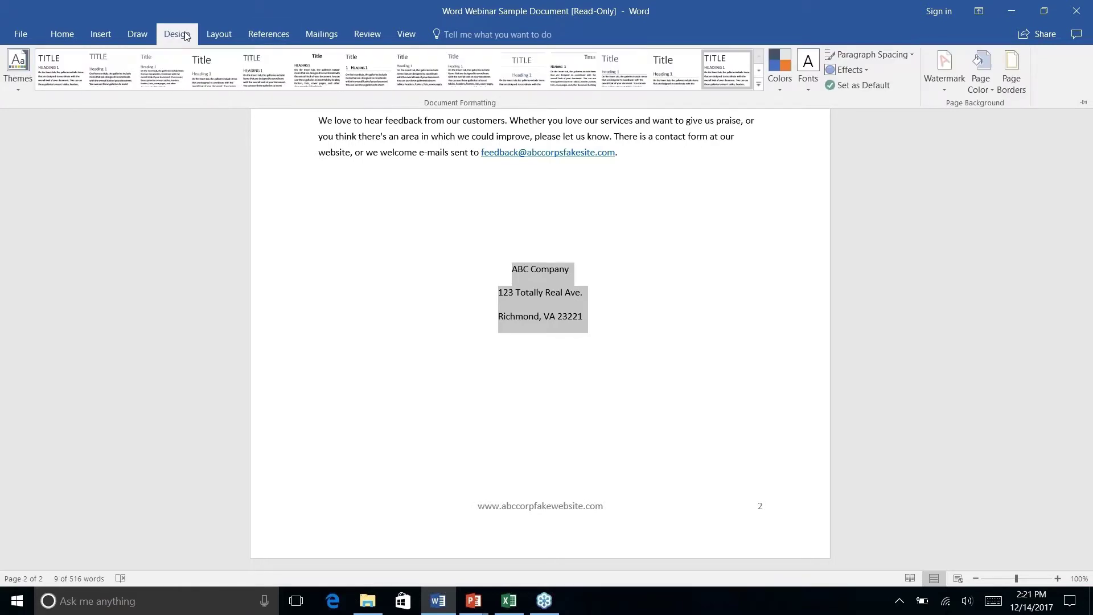
left_click(97, 37)
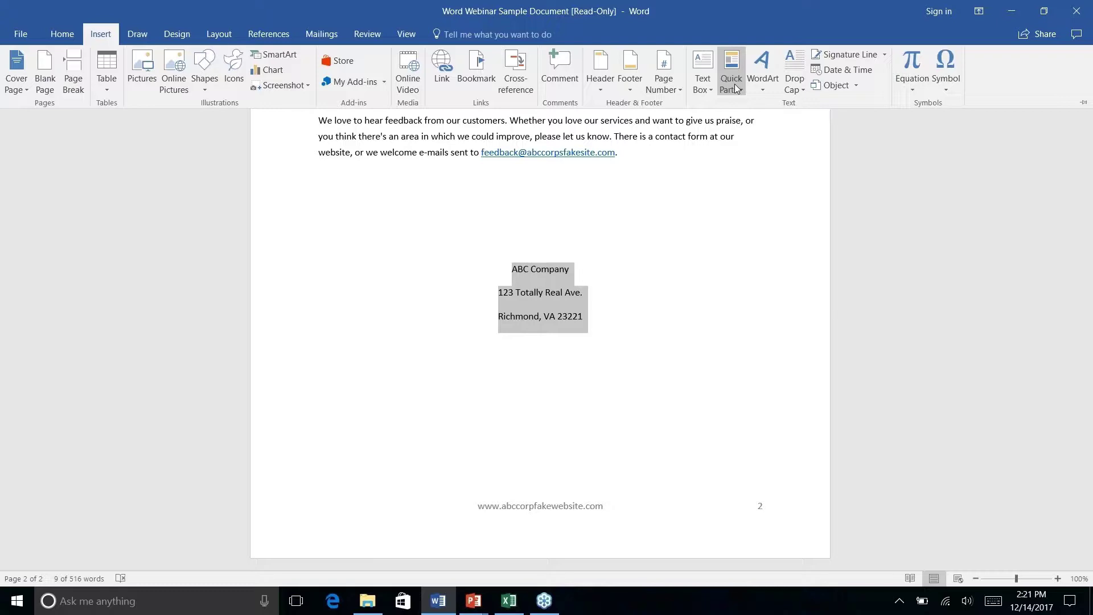
key("ctrl+F1")
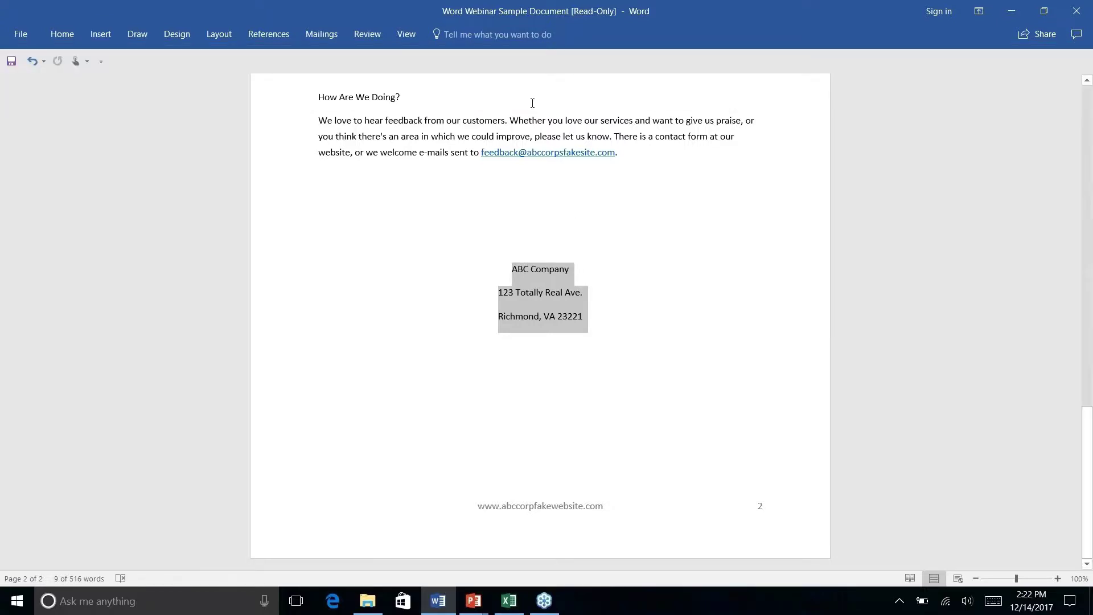
- Save the selected company address block to the AutoText gallery as a building block named Company Address
left_click(101, 36)
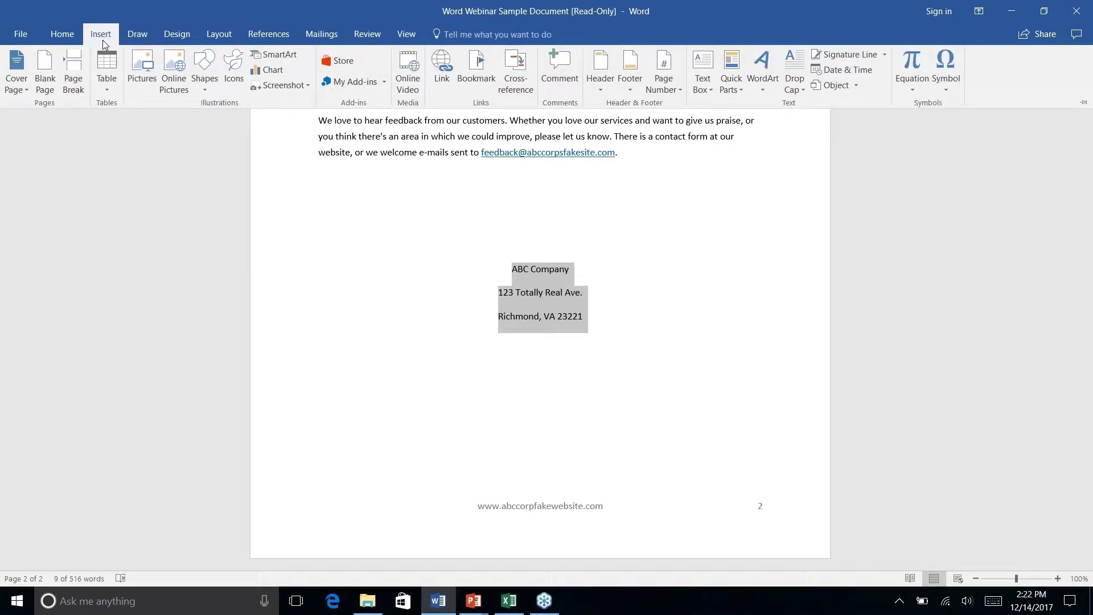
left_click(738, 88)
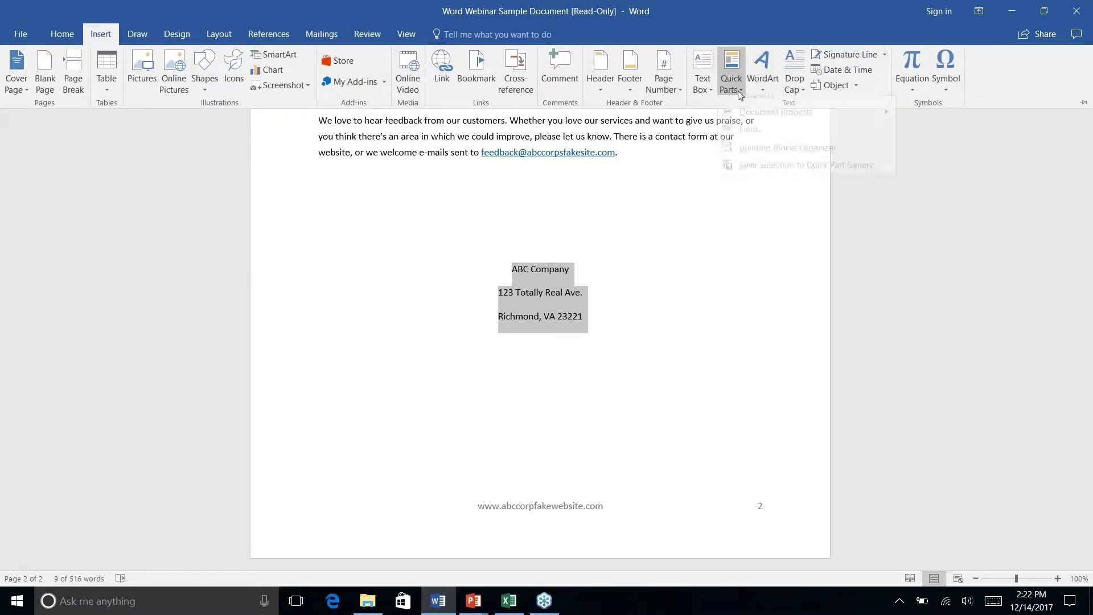
mouse_move(756, 107)
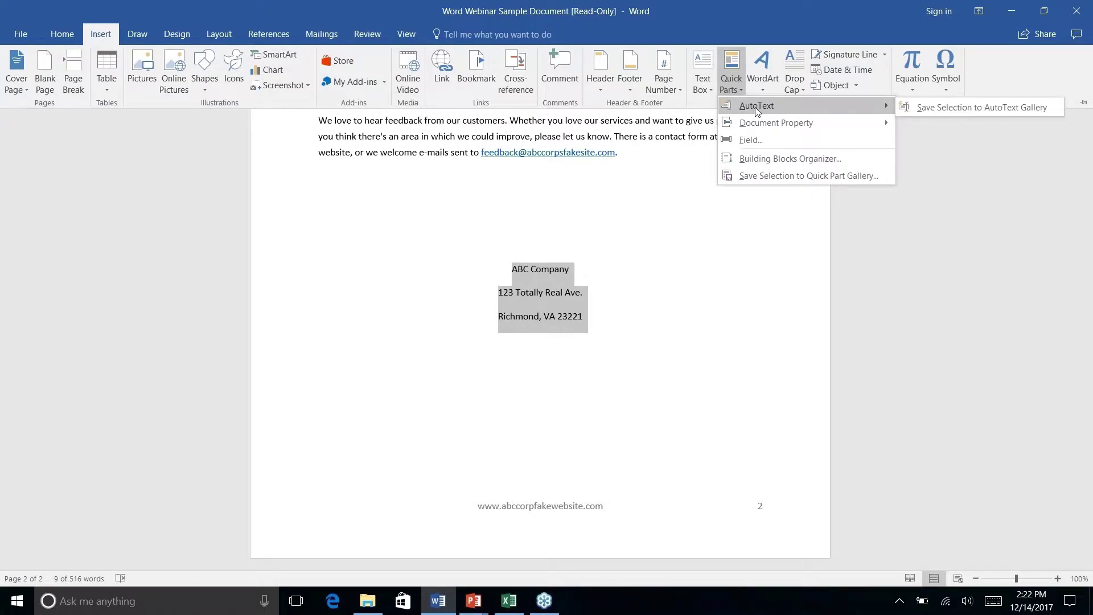
right_click(961, 109)
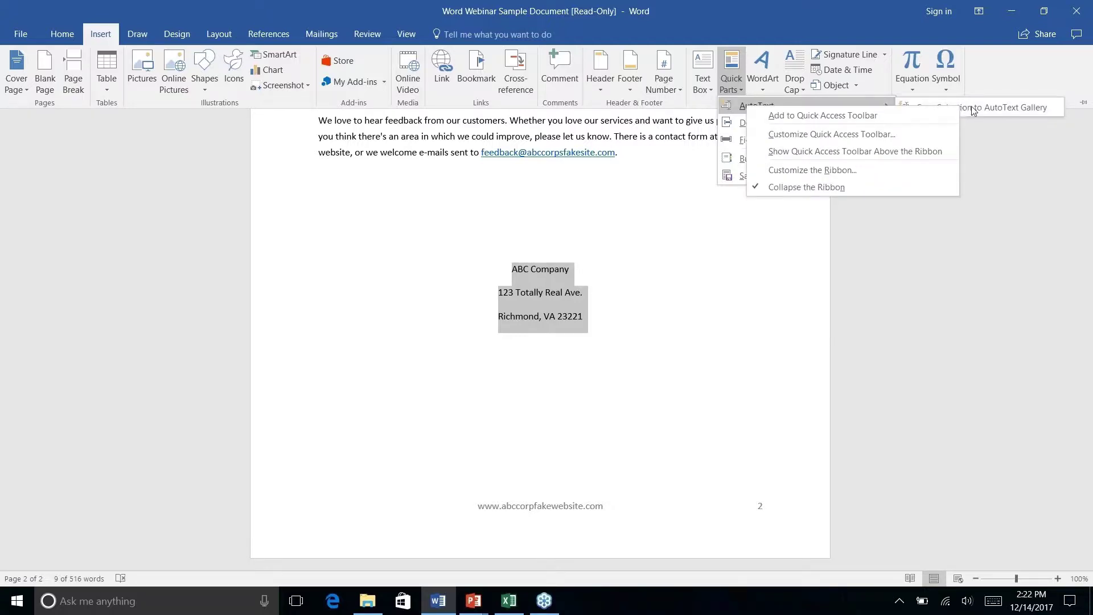
key("Escape")
left_click(979, 105)
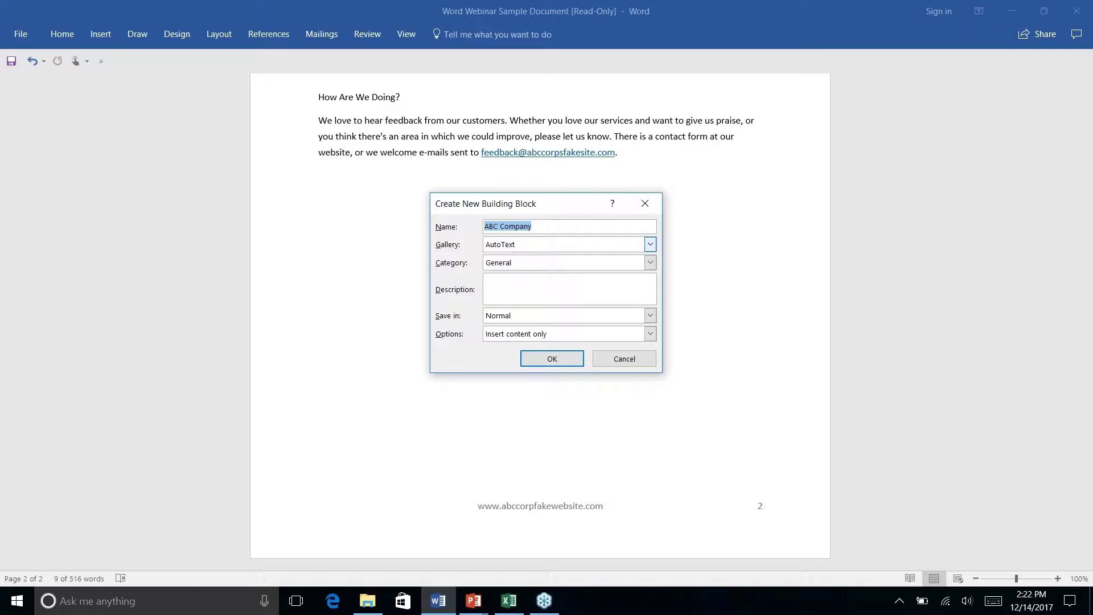
type("Company Address")
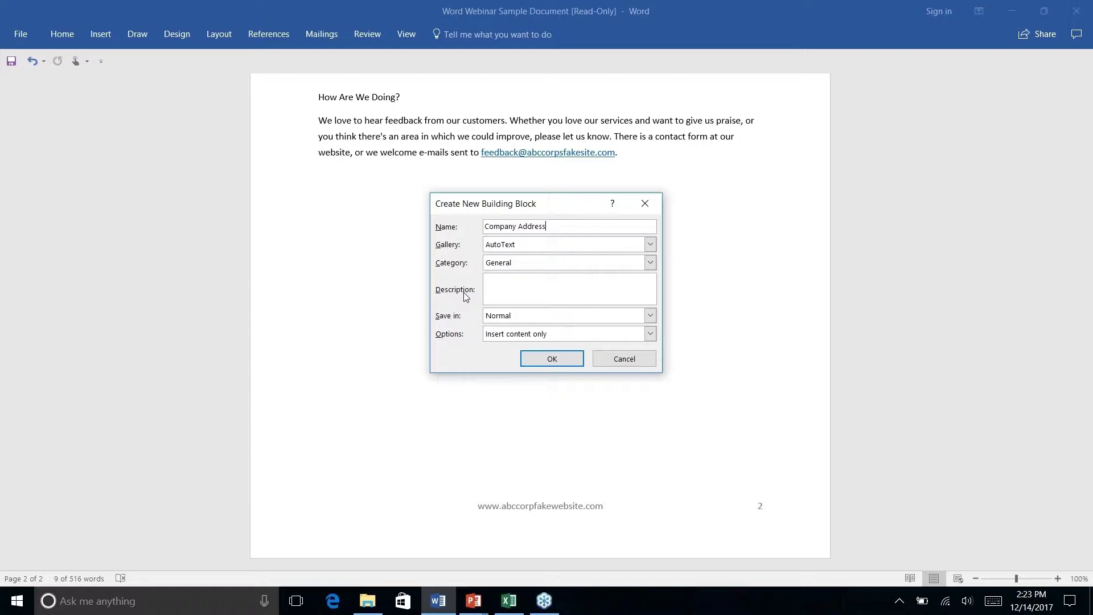
left_click(552, 359)
- Delete the three-line company address block at the end of the newsletter
left_click(546, 294)
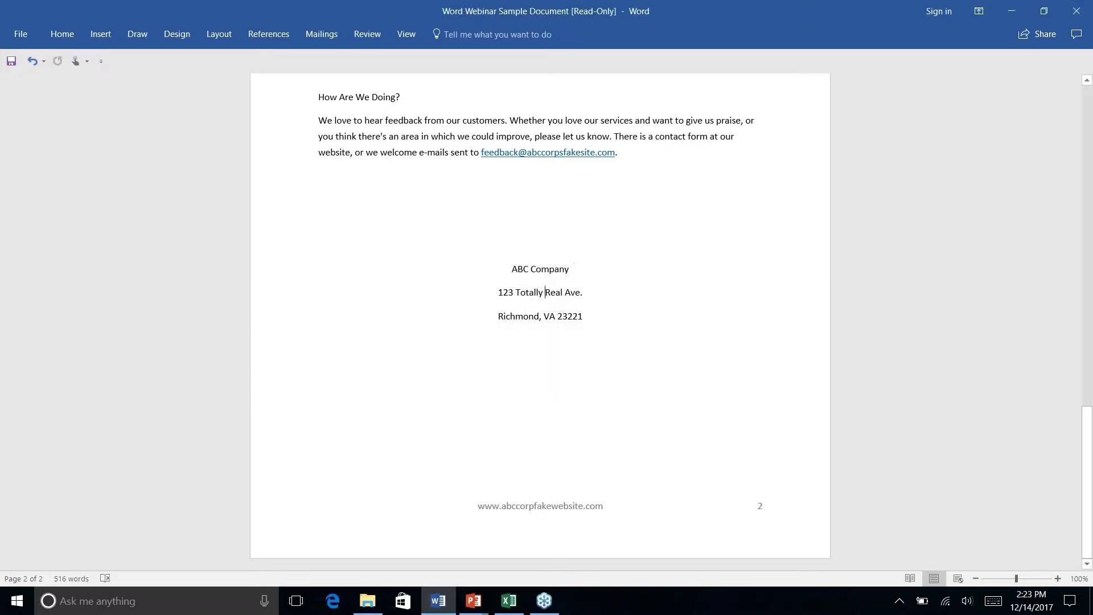
left_click_drag(591, 327, 511, 265)
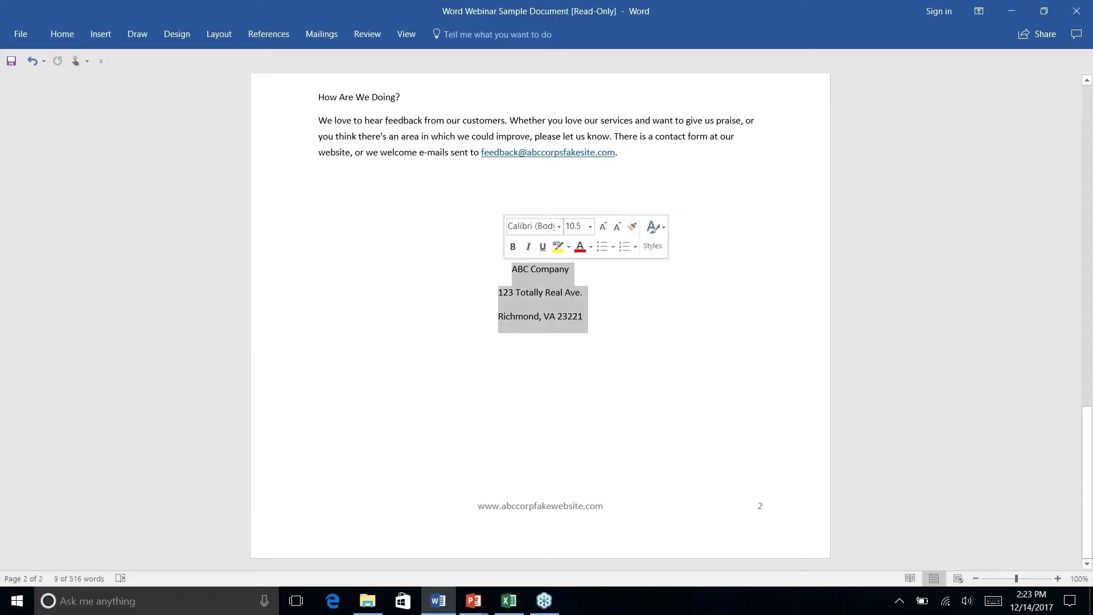
key("Delete")
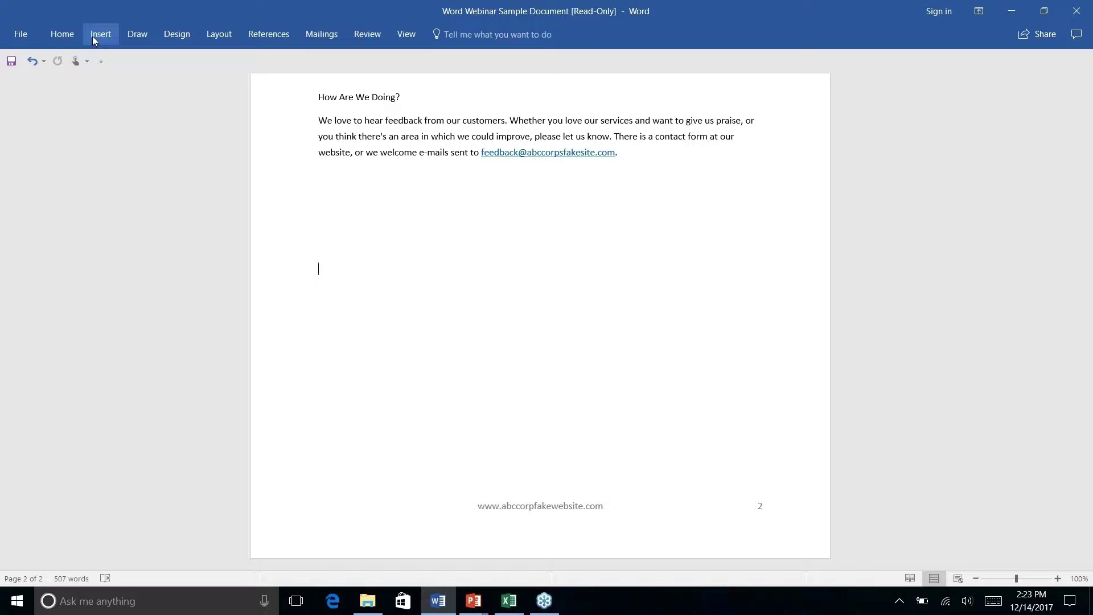
- Insert the saved Company Address AutoText entry in the empty space below the closing section
left_click(94, 39)
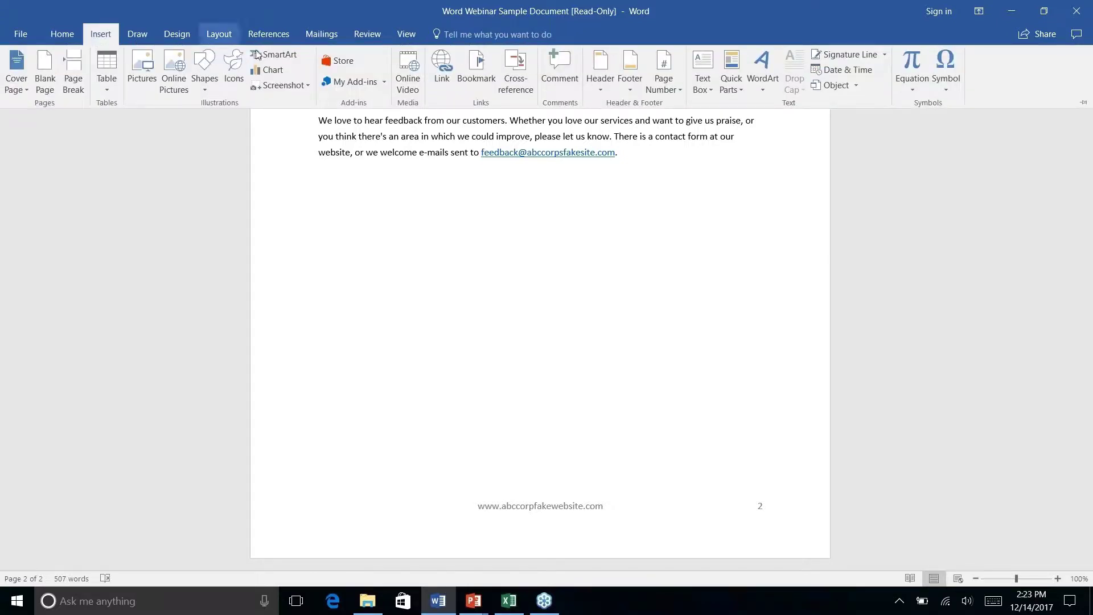
right_click(740, 90)
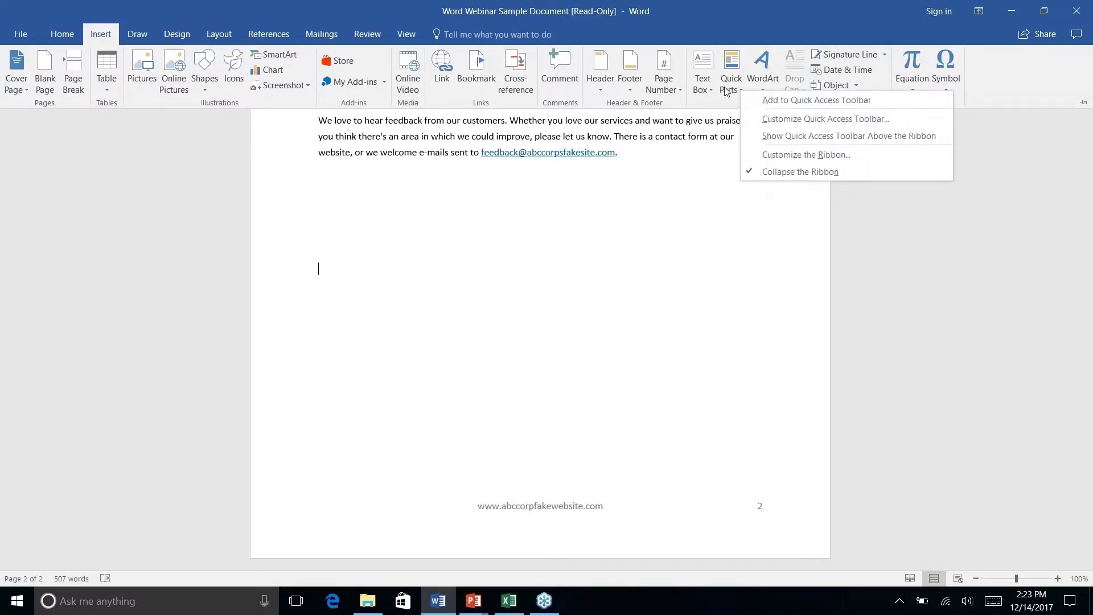
left_click(727, 90)
left_click(727, 90)
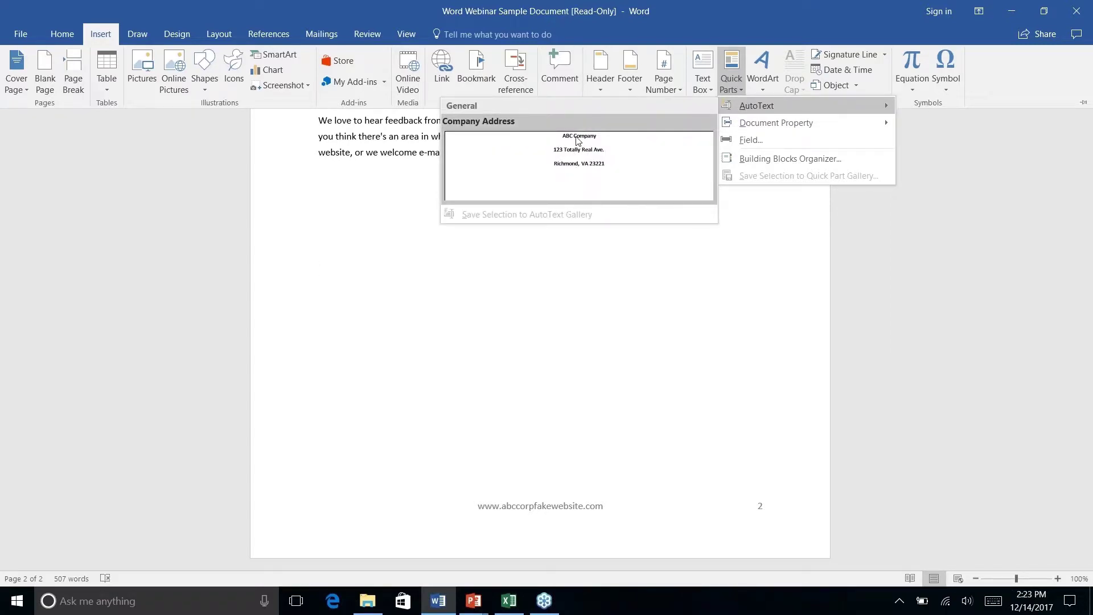
left_click(580, 162)
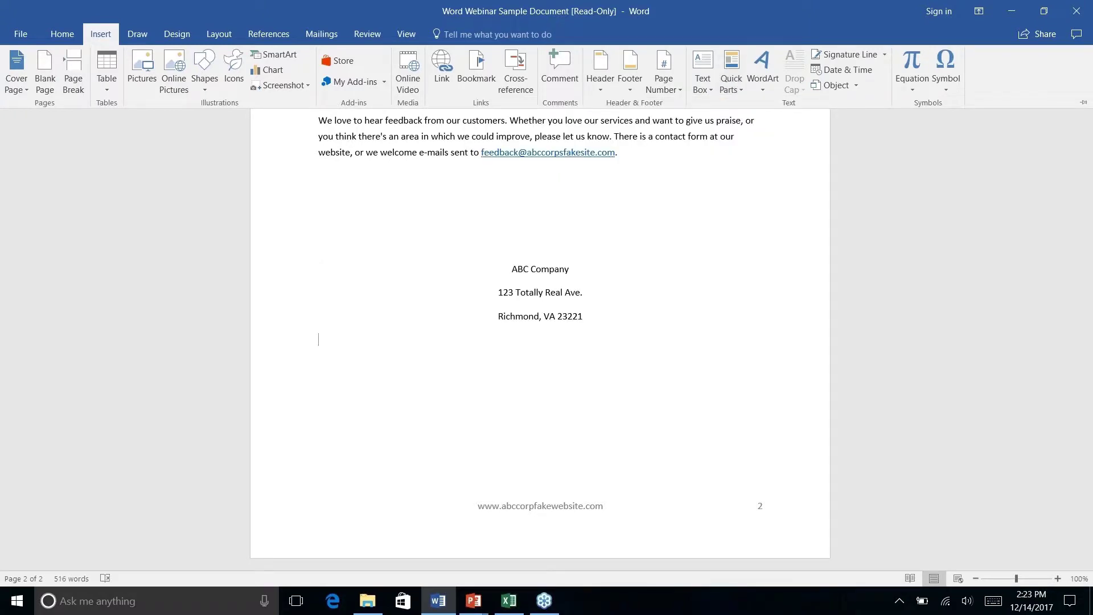
- Open the Building Blocks Organizer and sort the building blocks by name, and then by gallery
left_click(740, 91)
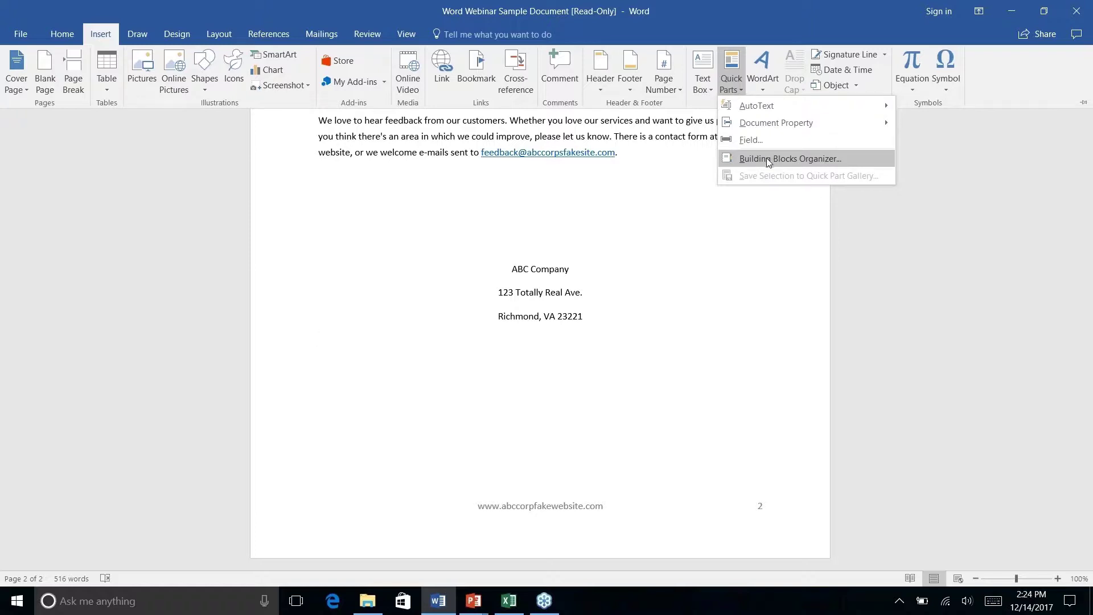
left_click(767, 158)
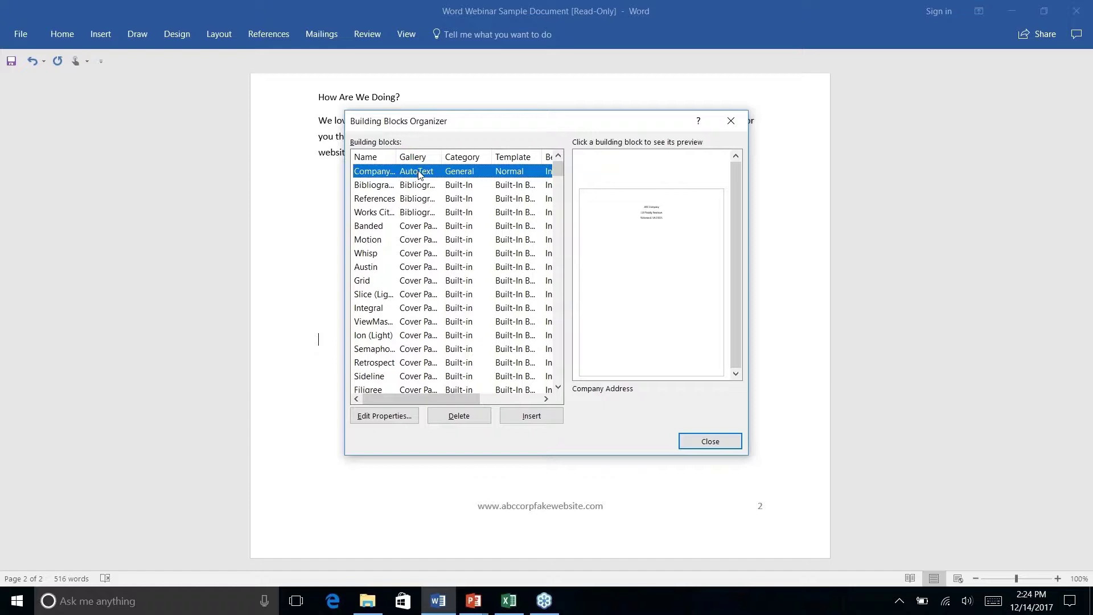
left_click(371, 164)
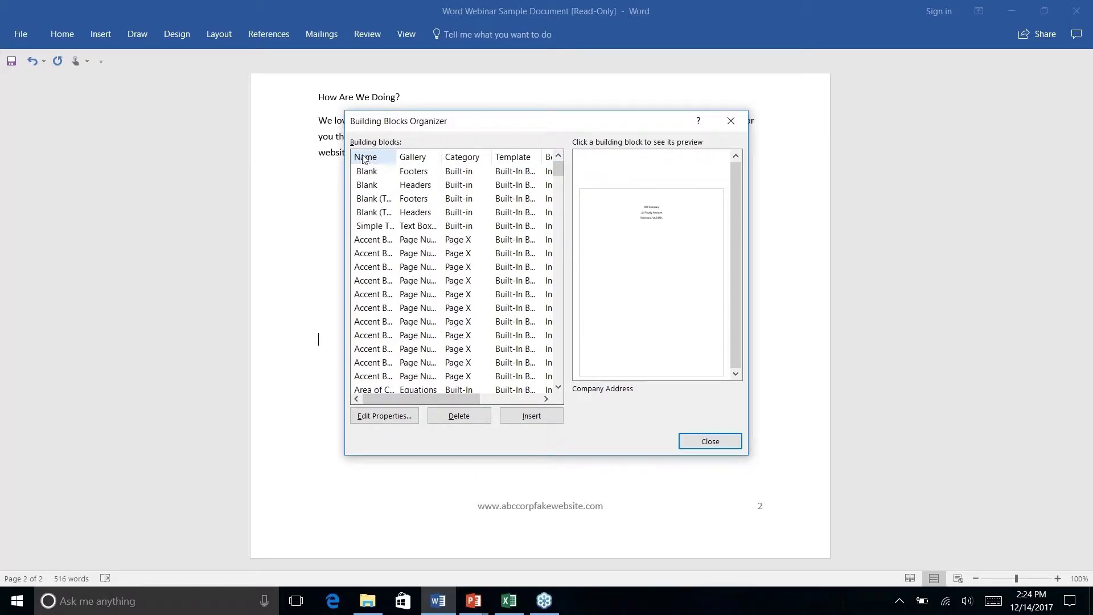
left_click(418, 159)
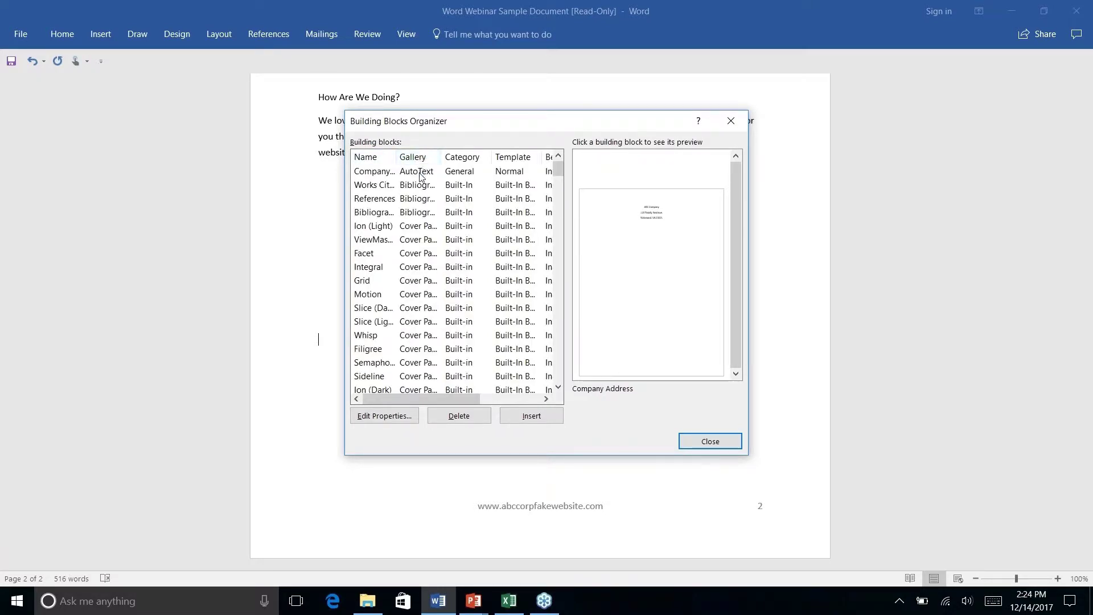
- Review the properties of the Company Address building block and close them without making changes
left_click(374, 172)
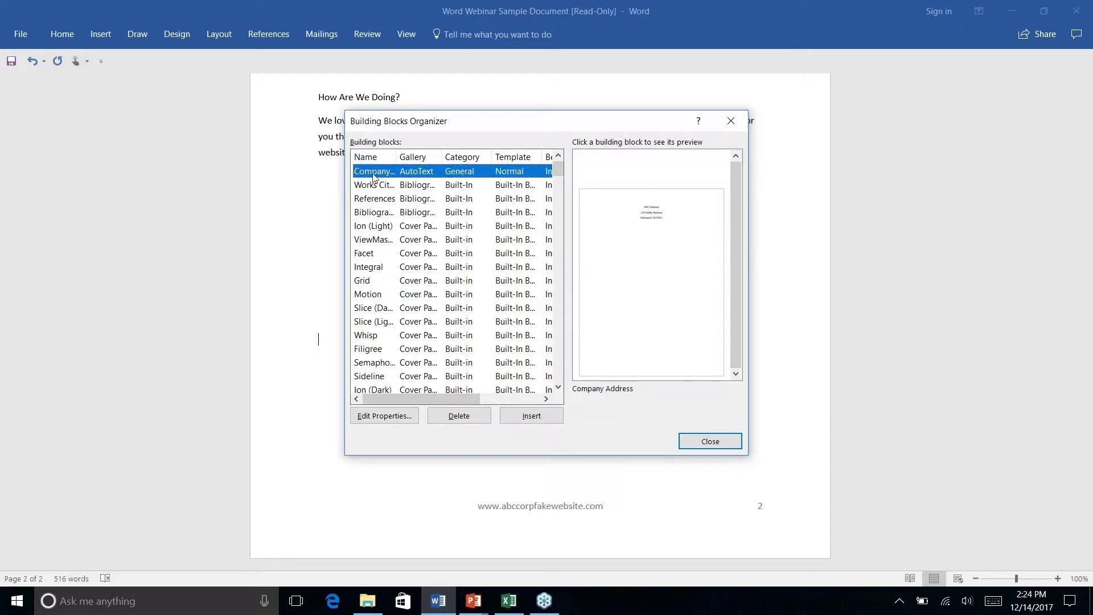
left_click(385, 416)
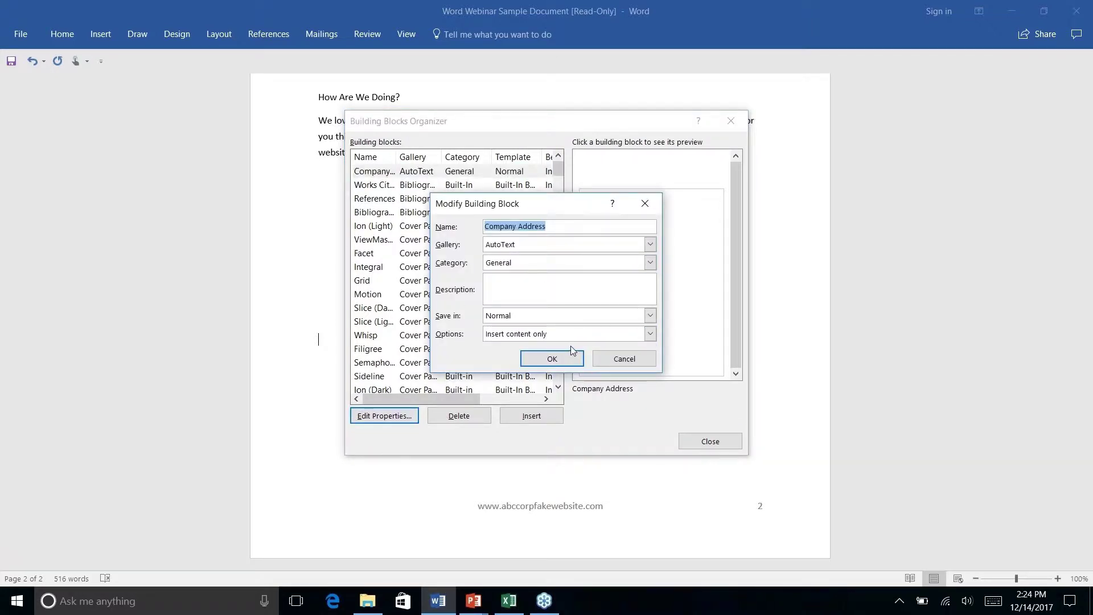
left_click(637, 358)
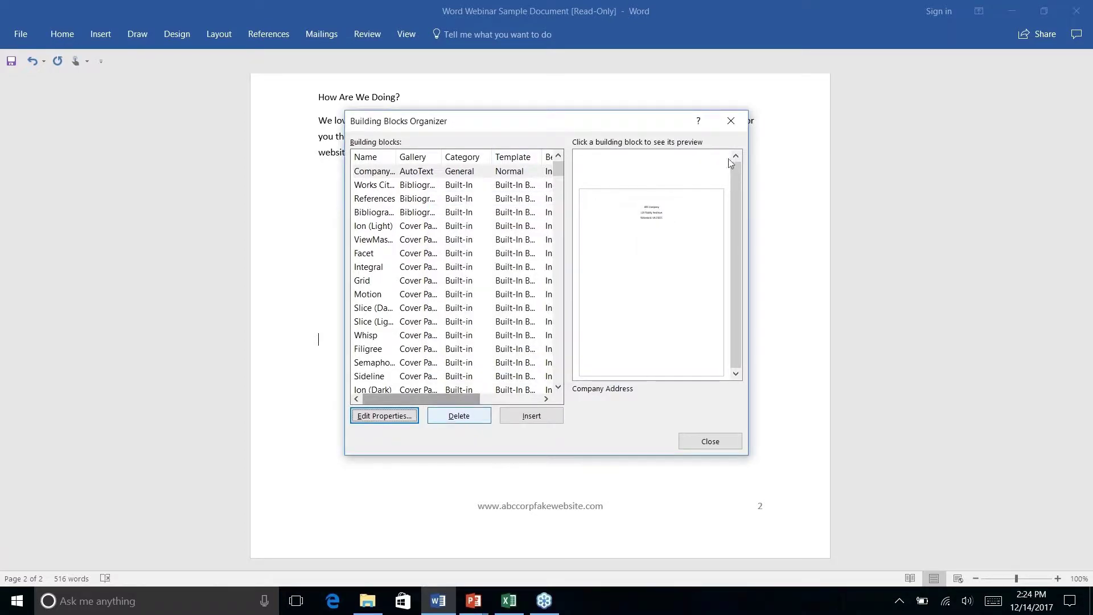
- Delete the Company Address entry from the building blocks and confirm the deletion
left_click(420, 173)
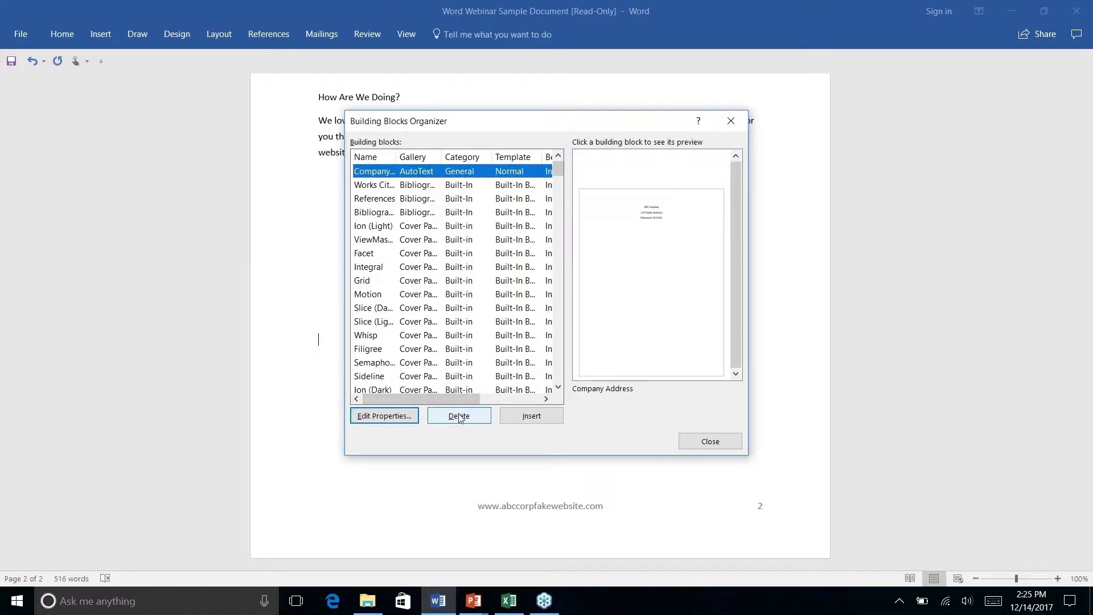
left_click(461, 420)
left_click(525, 340)
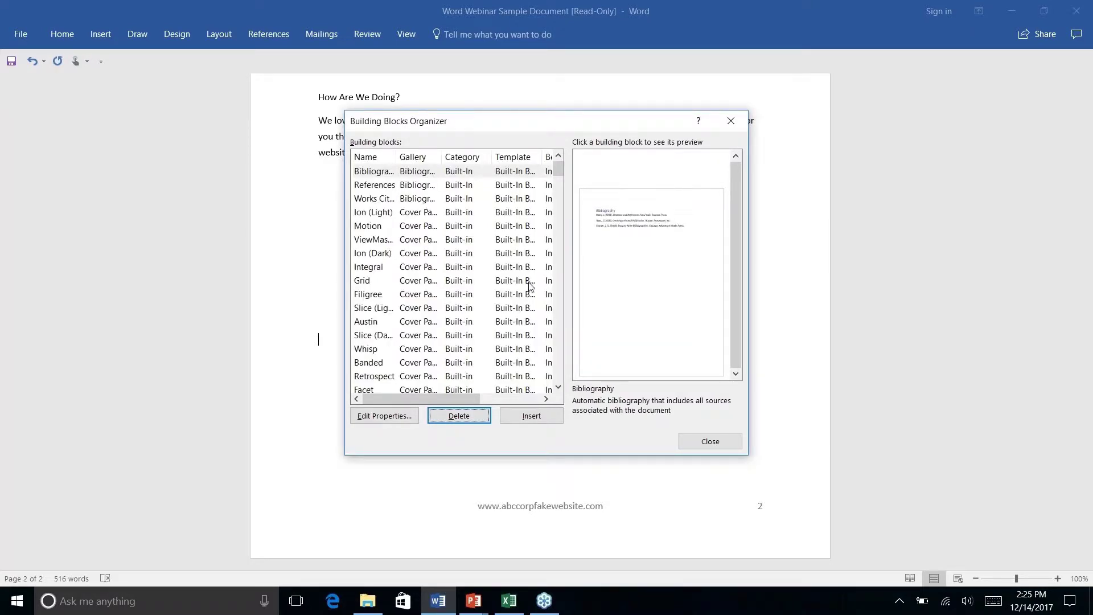
- Look through the columns and entries of the remaining building blocks, and close the Building Blocks Organizer
scroll(397, 239, "right", 5)
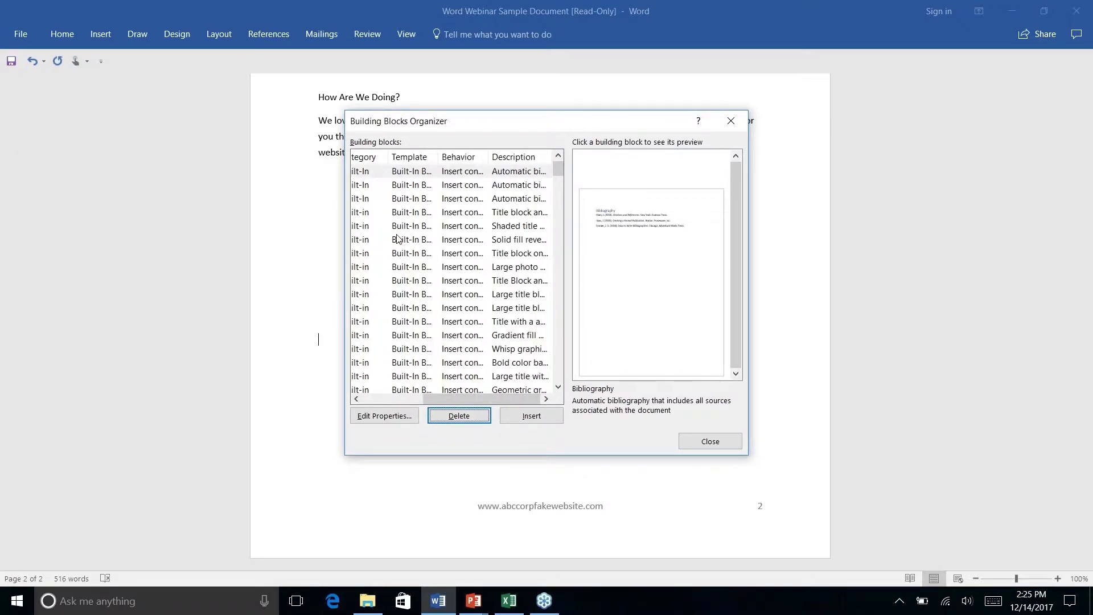
scroll(397, 240, "left", 5)
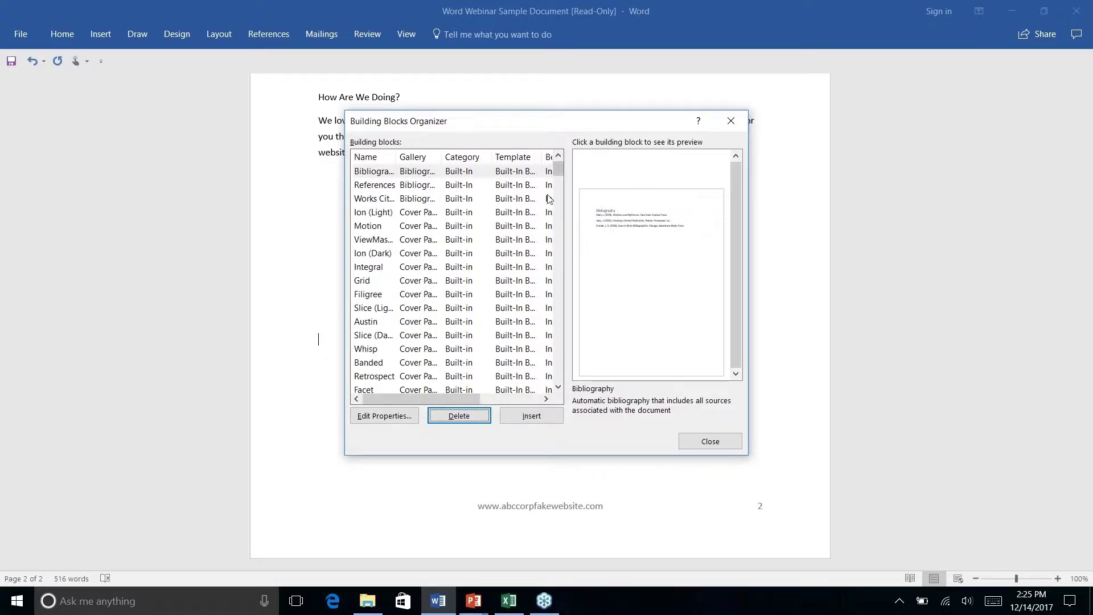
scroll(518, 259, "down", 5)
scroll(518, 260, "down", 10)
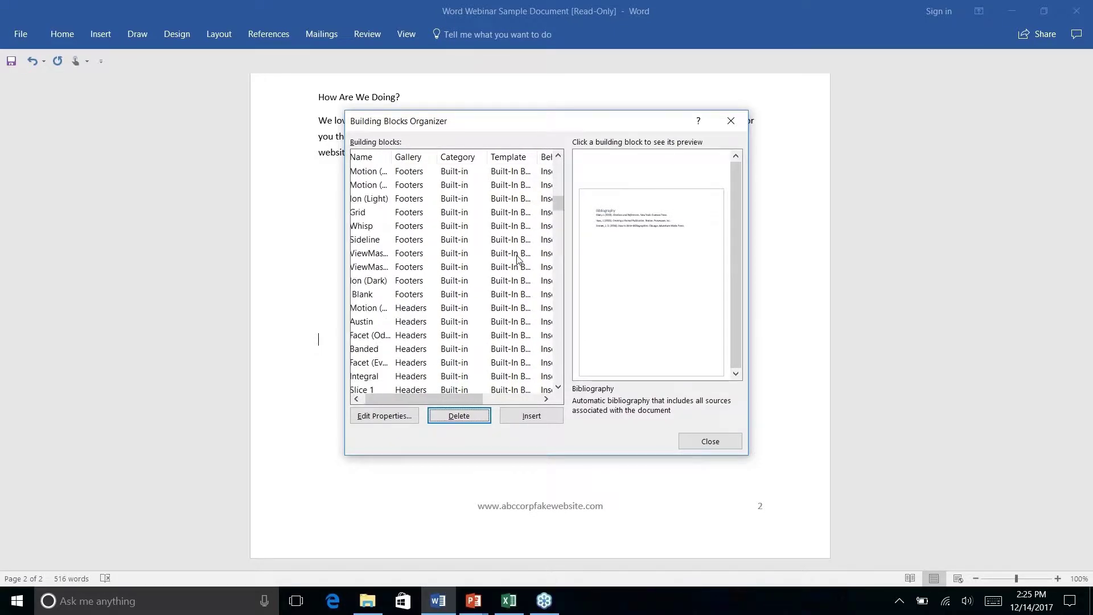
scroll(518, 259, "down", 2)
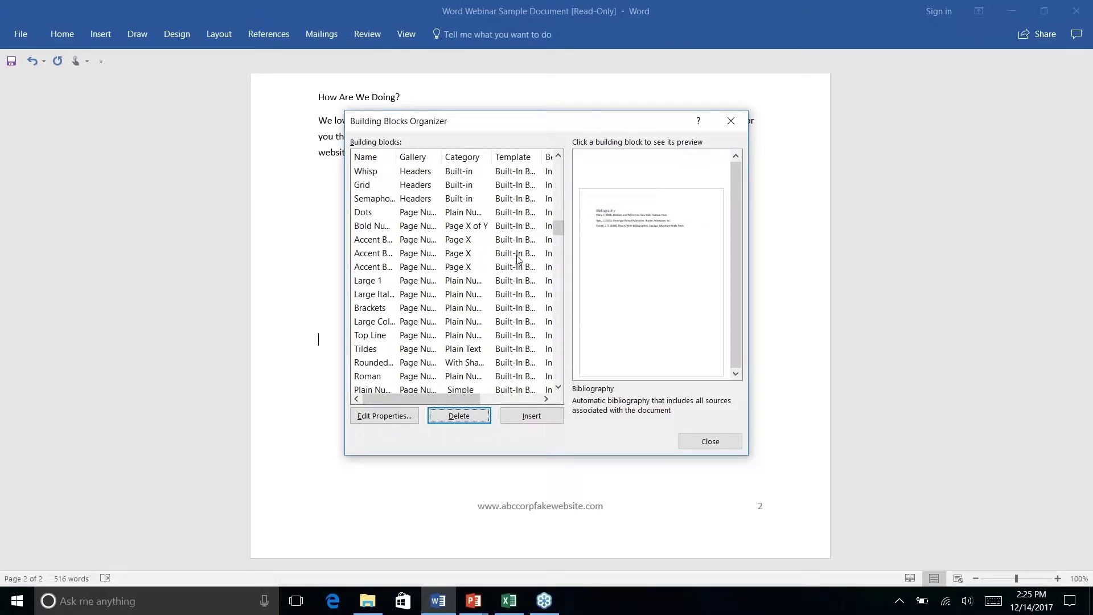
scroll(518, 259, "down", 2)
scroll(518, 259, "down", 6)
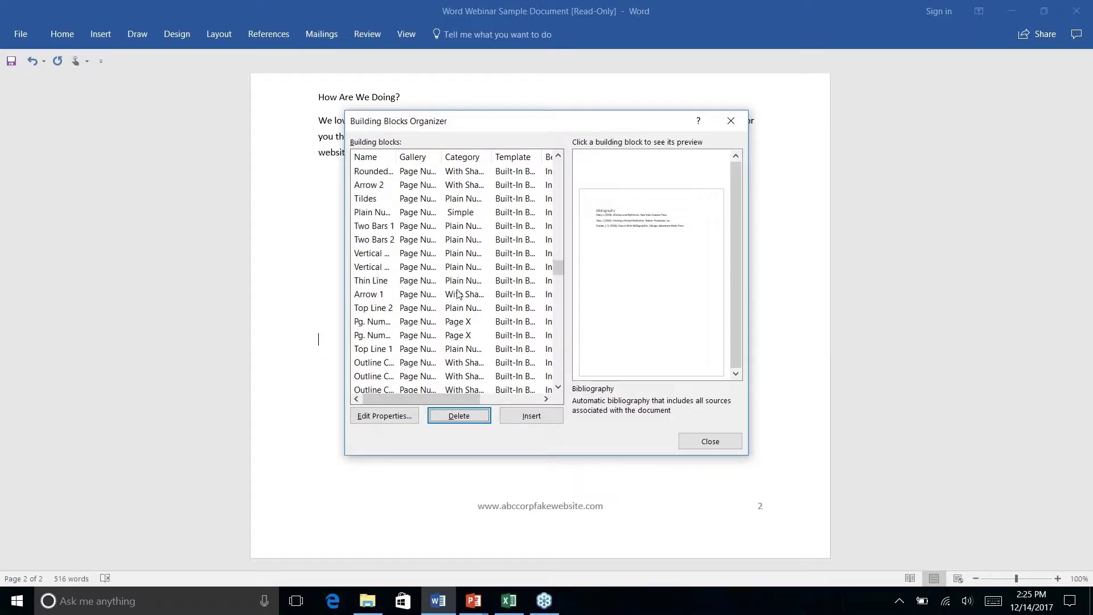
left_click(730, 123)
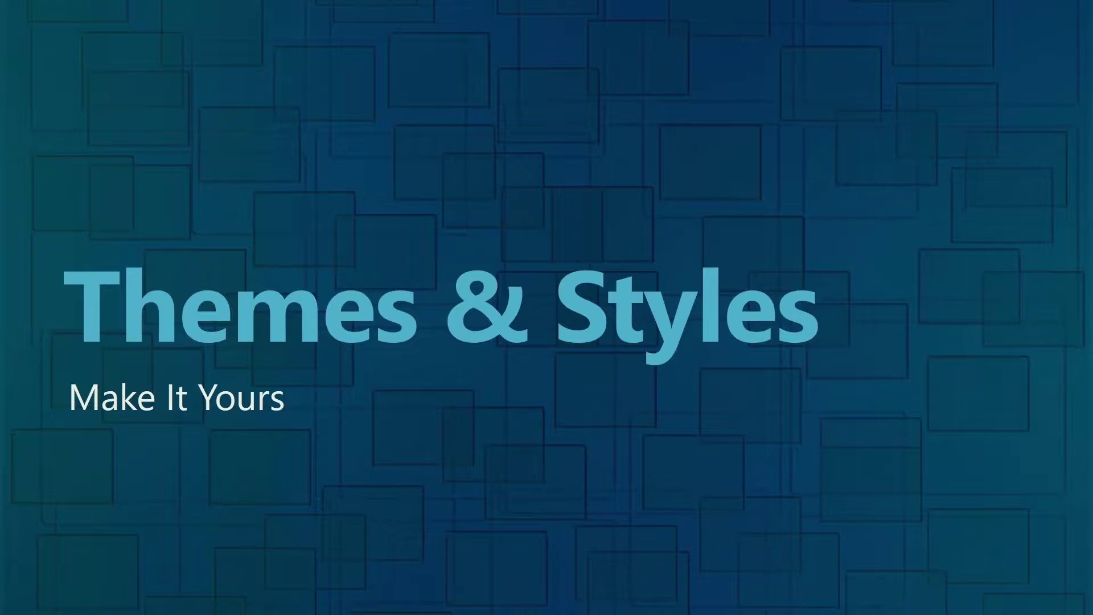
- Switch from the slide show back to the Word newsletter and apply the Wisp theme to the document
key("alt+Tab")
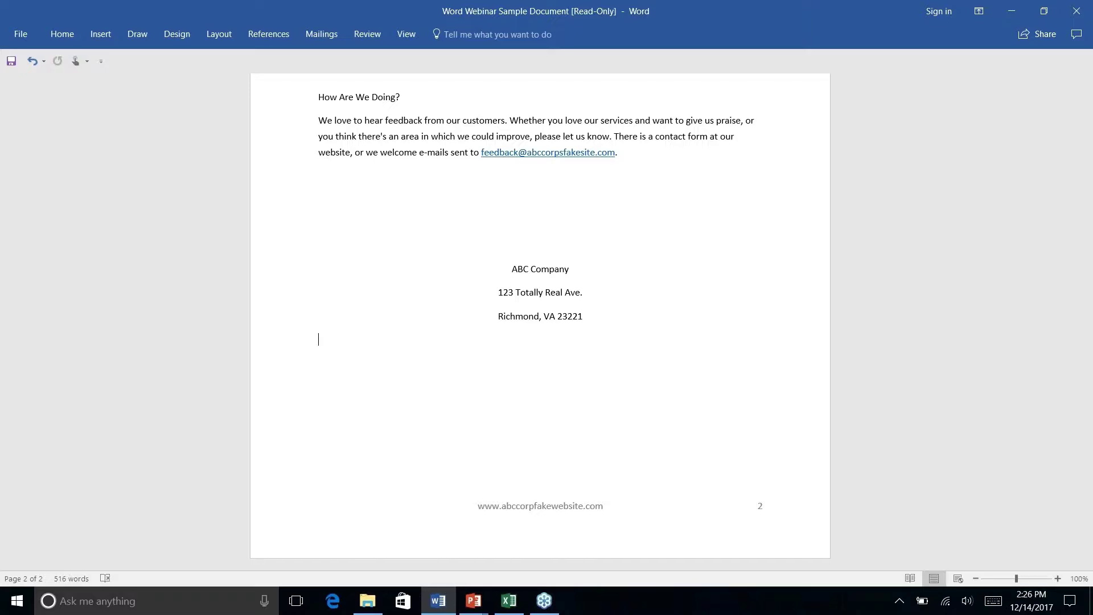
scroll(541, 319, "up", 15)
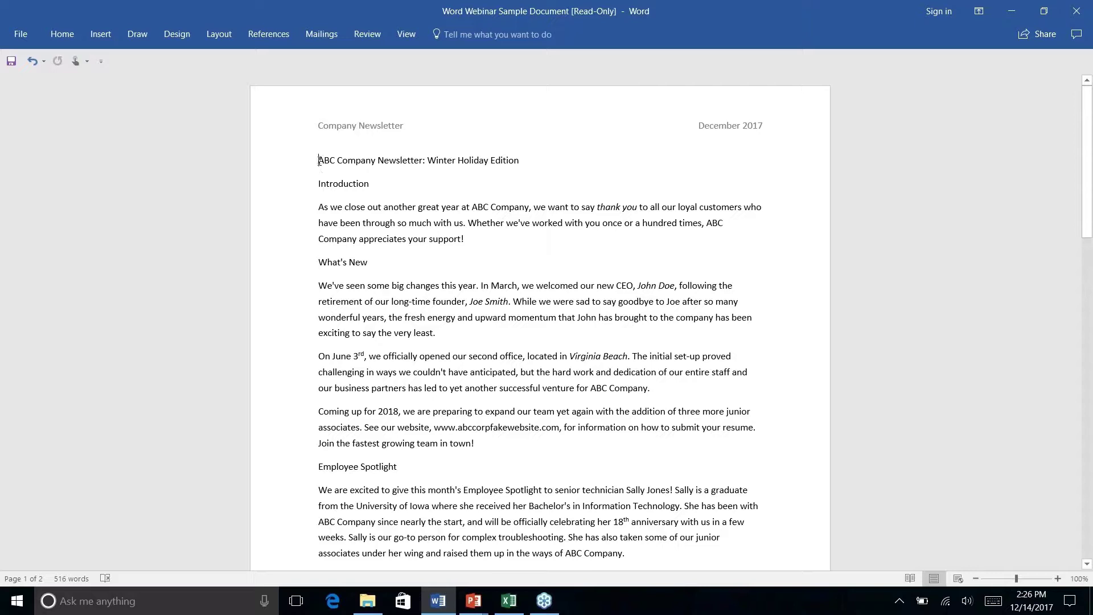
left_click(206, 35)
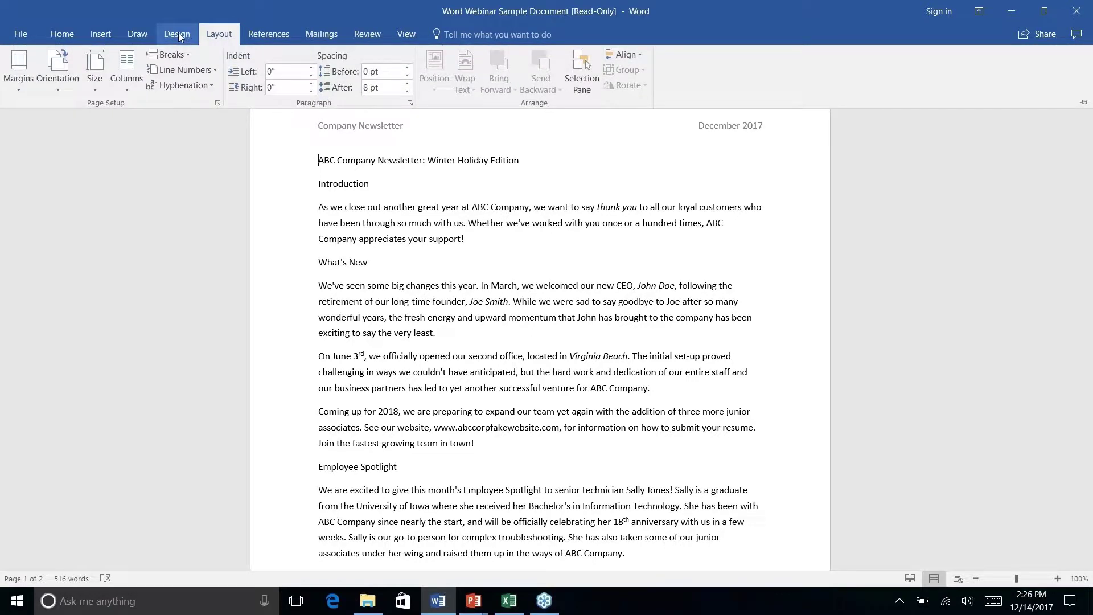
left_click(178, 35)
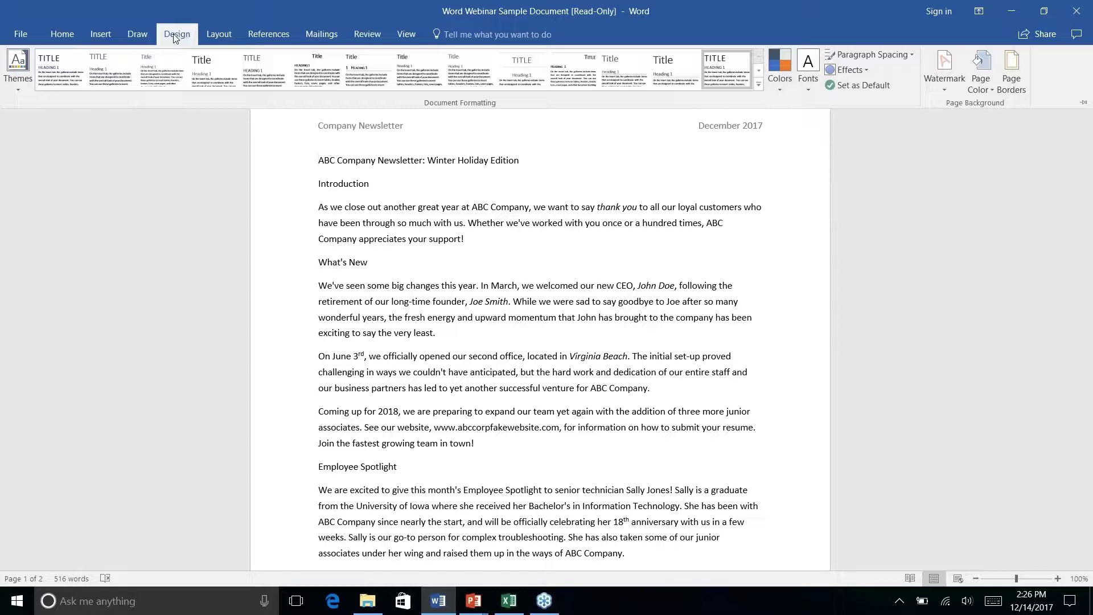
left_click(20, 88)
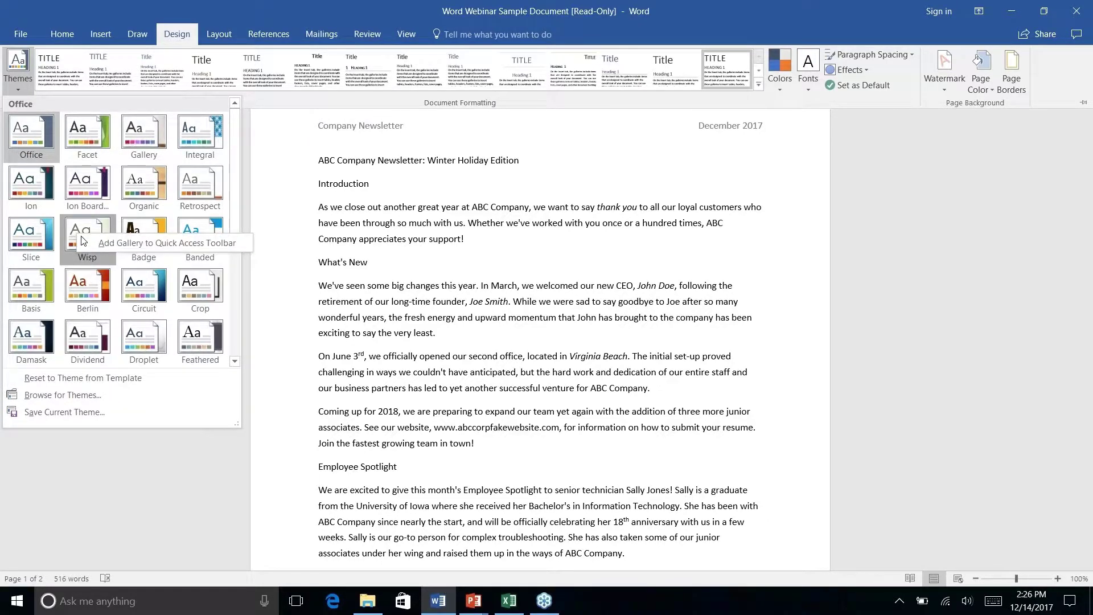
left_click(74, 237)
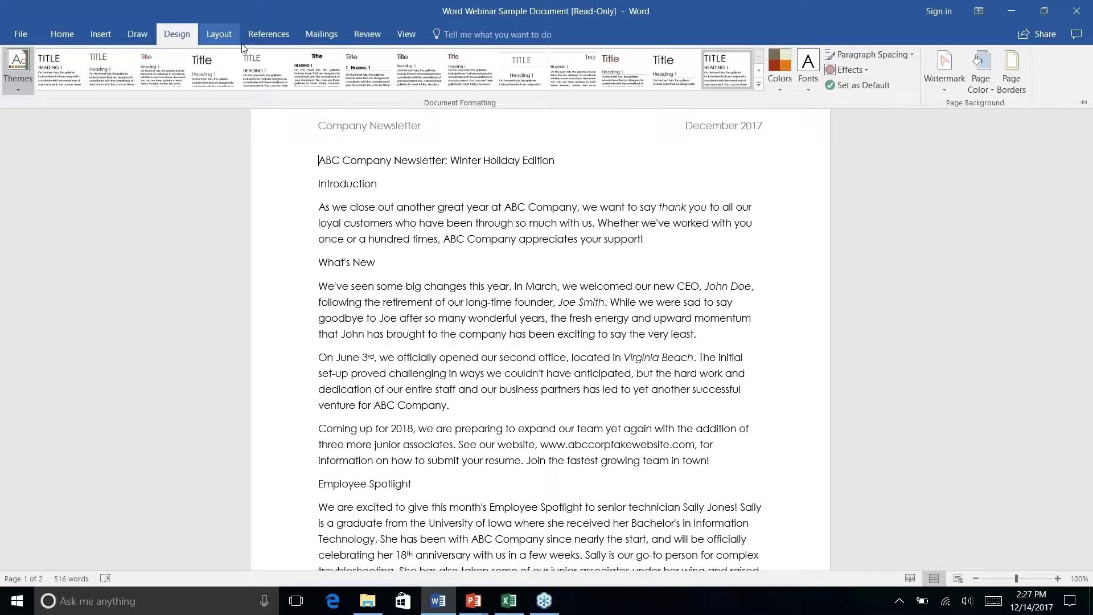
left_click(222, 73)
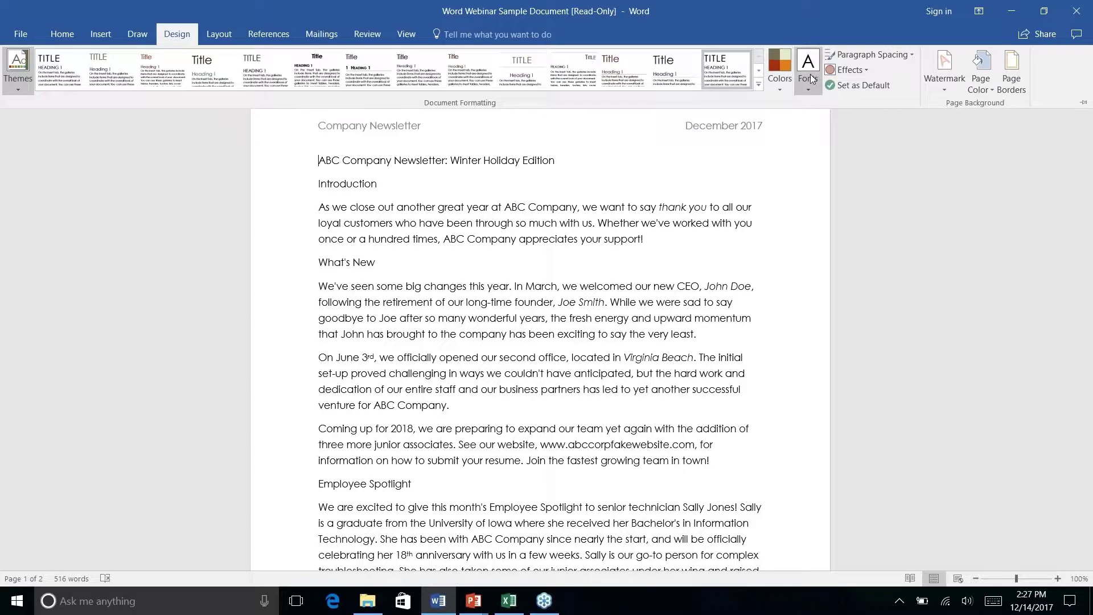
- Look through the available theme color sets and the options for creating new theme colors, and cancel without saving a custom set
left_click(778, 86)
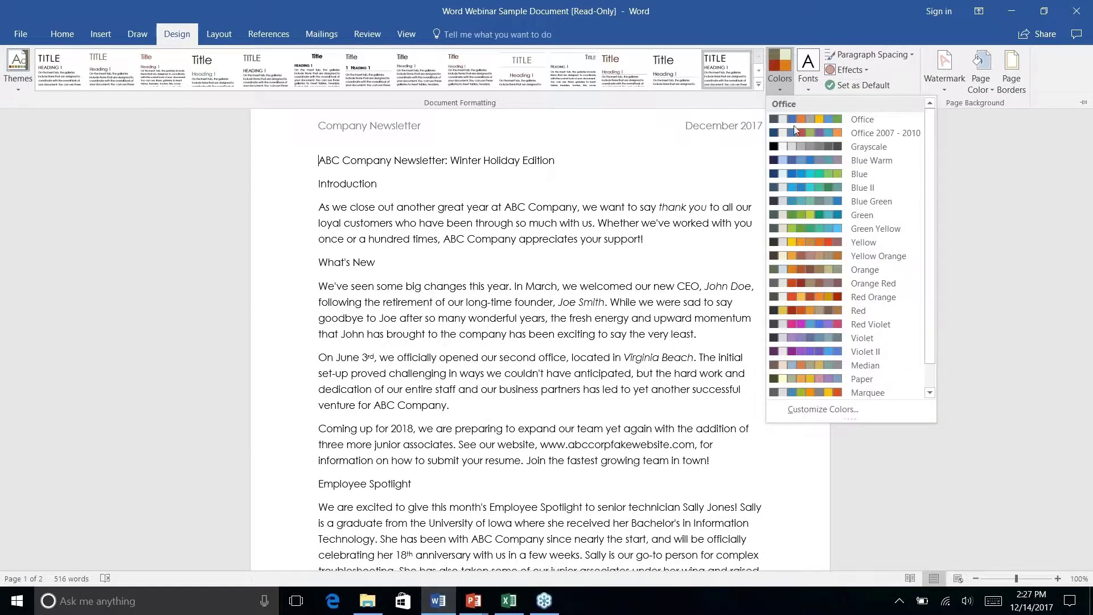
scroll(803, 191, "down", 1)
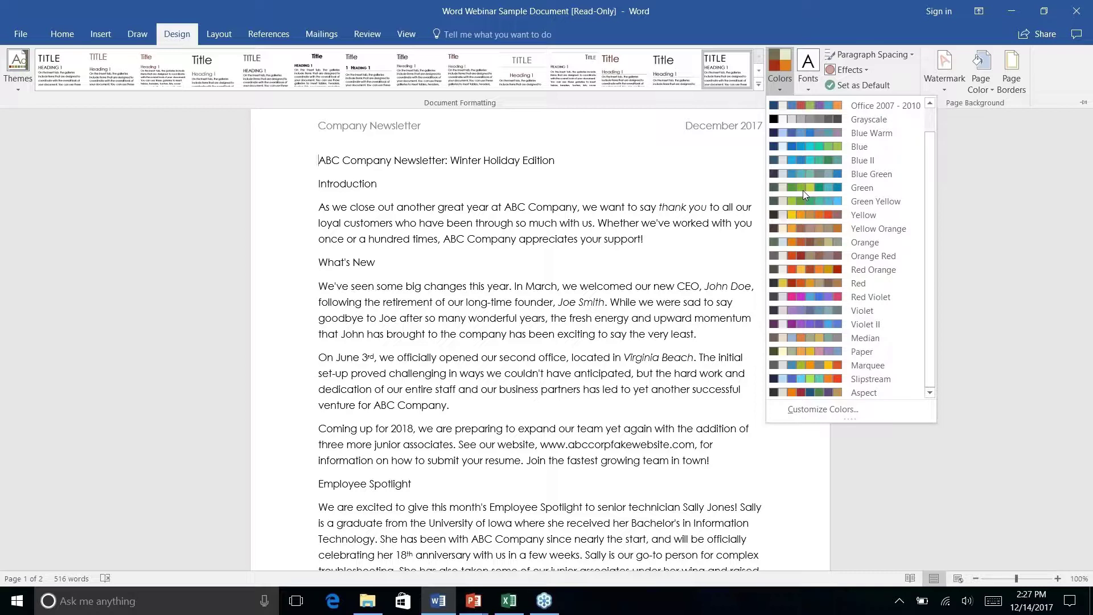
scroll(803, 190, "up", 1)
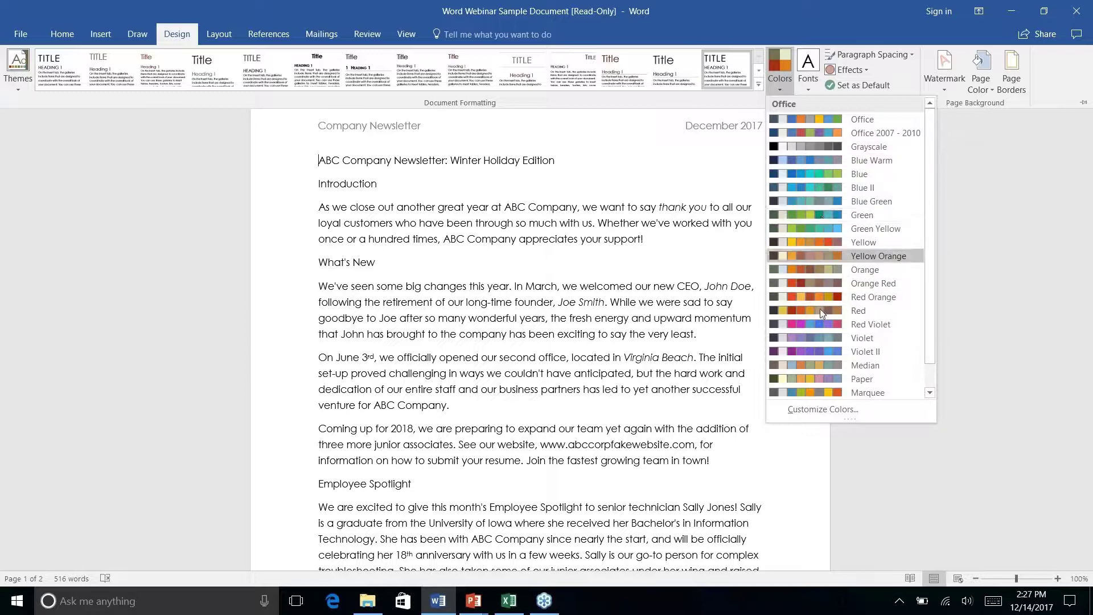
right_click(815, 414)
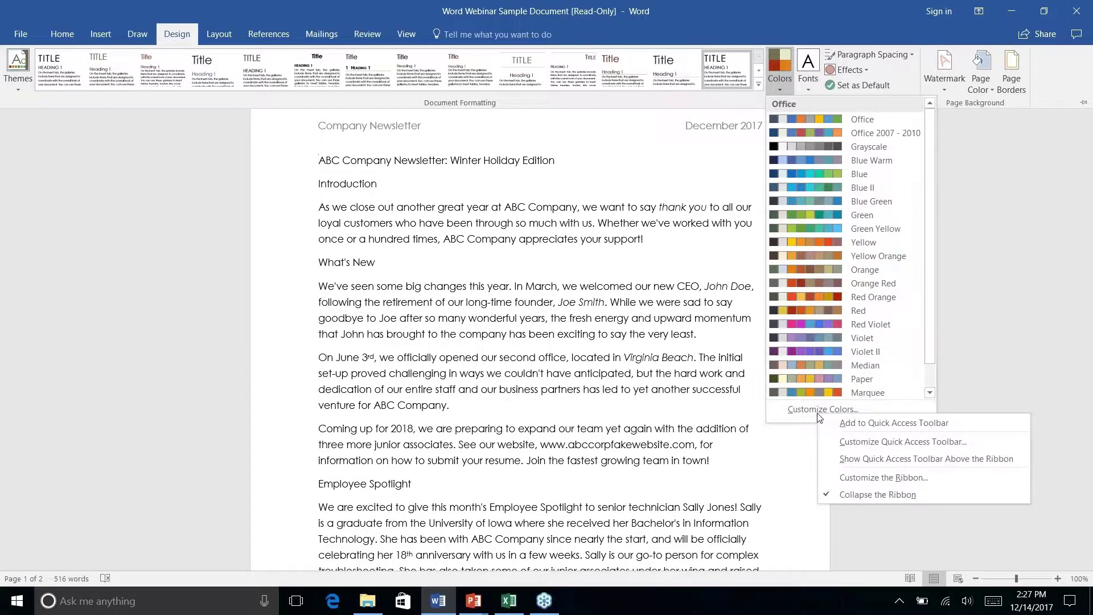
left_click(809, 408)
left_click(808, 408)
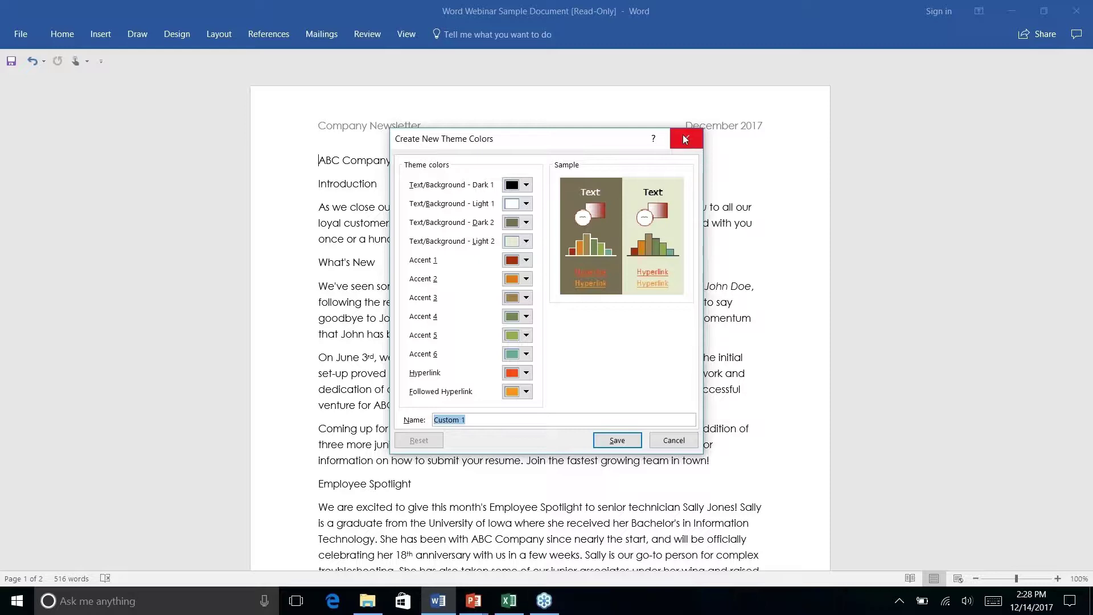
left_click(671, 443)
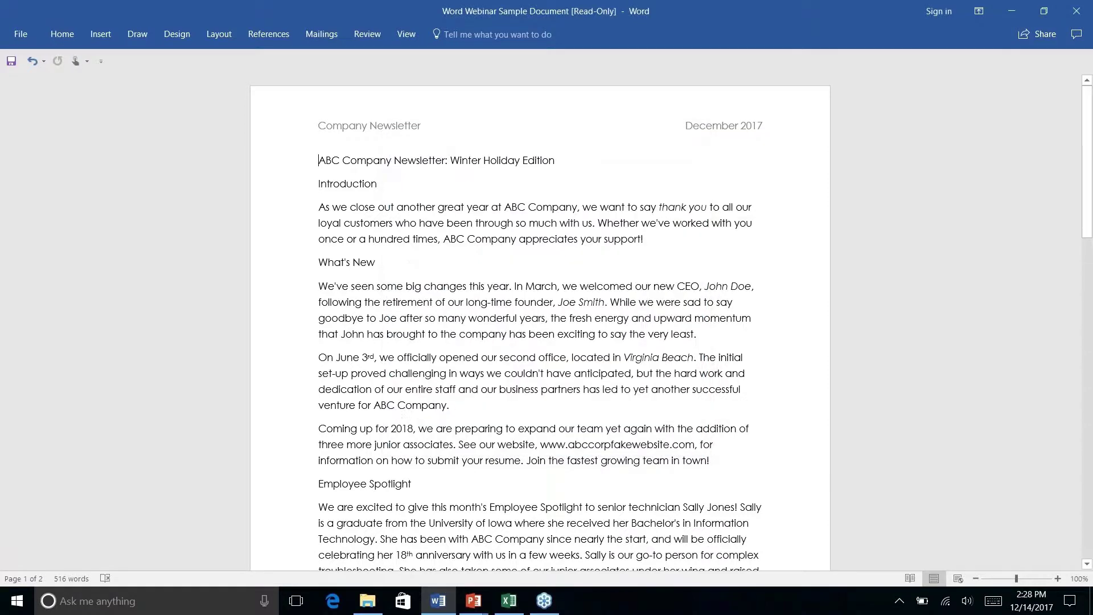
- Browse the built-in style sets, and apply the Feathered theme to the newsletter
left_click(204, 34)
left_click(181, 32)
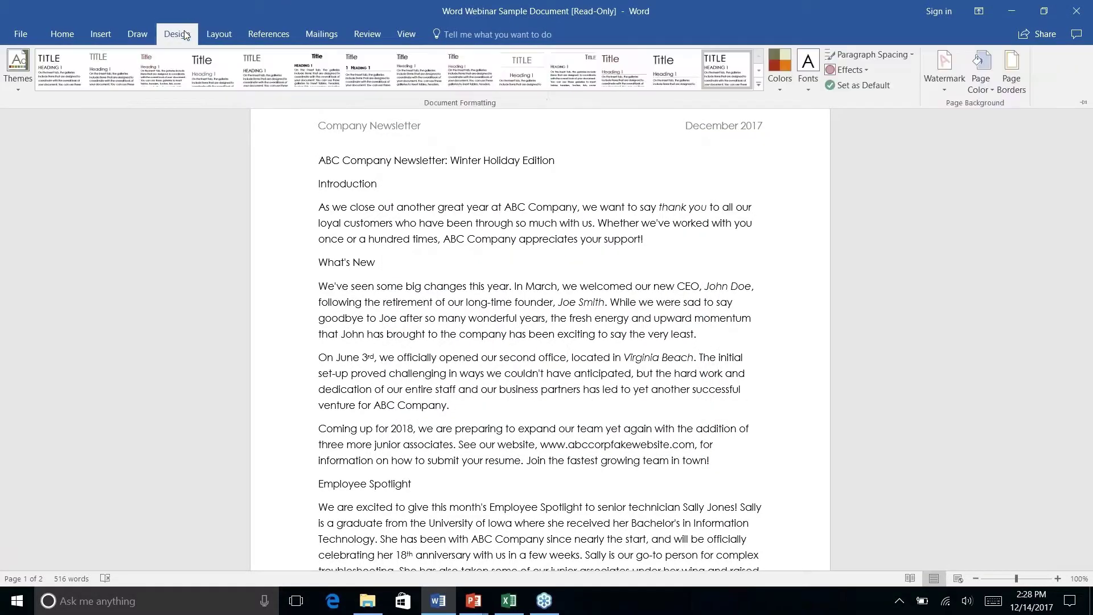
left_click(759, 86)
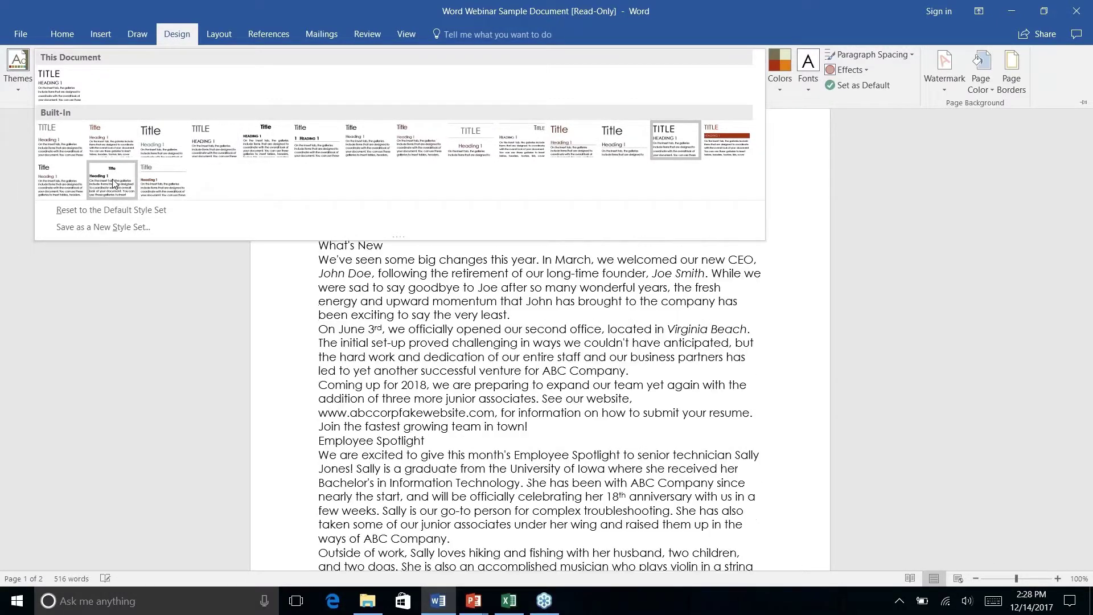
left_click(17, 74)
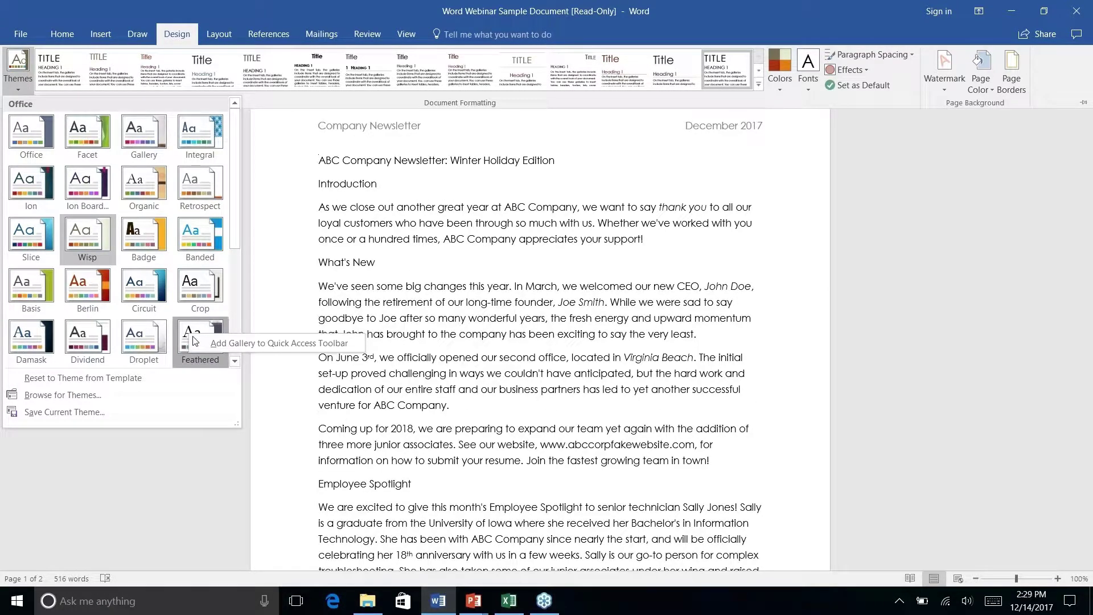
left_click(183, 330)
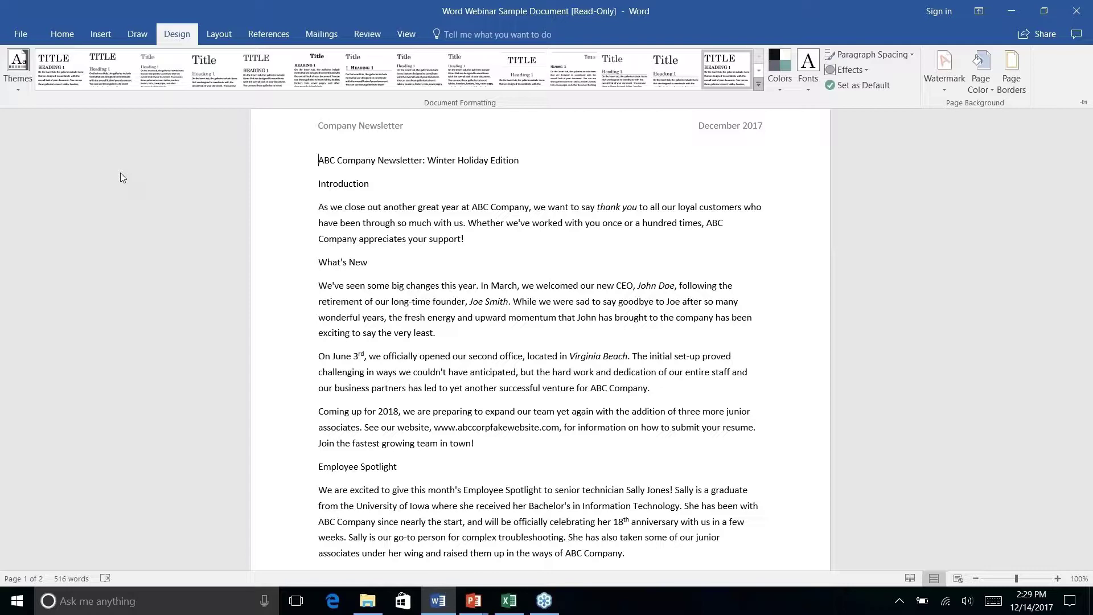
- Look through the newsletter from beginning to end to examine its text formatting, and return to its start
left_click(109, 34)
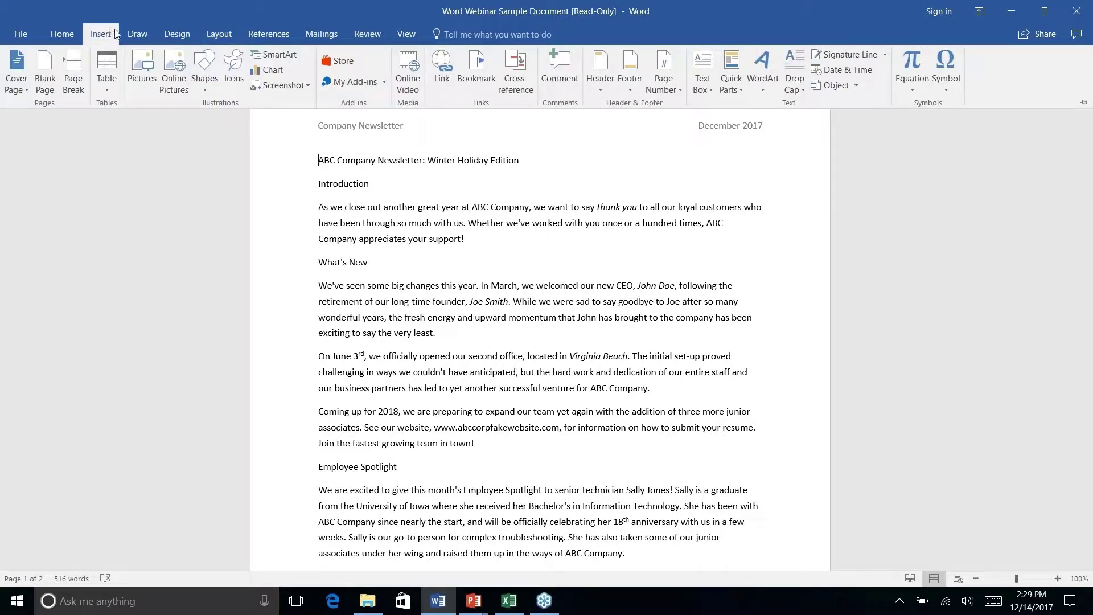
left_click(137, 35)
left_click(77, 31)
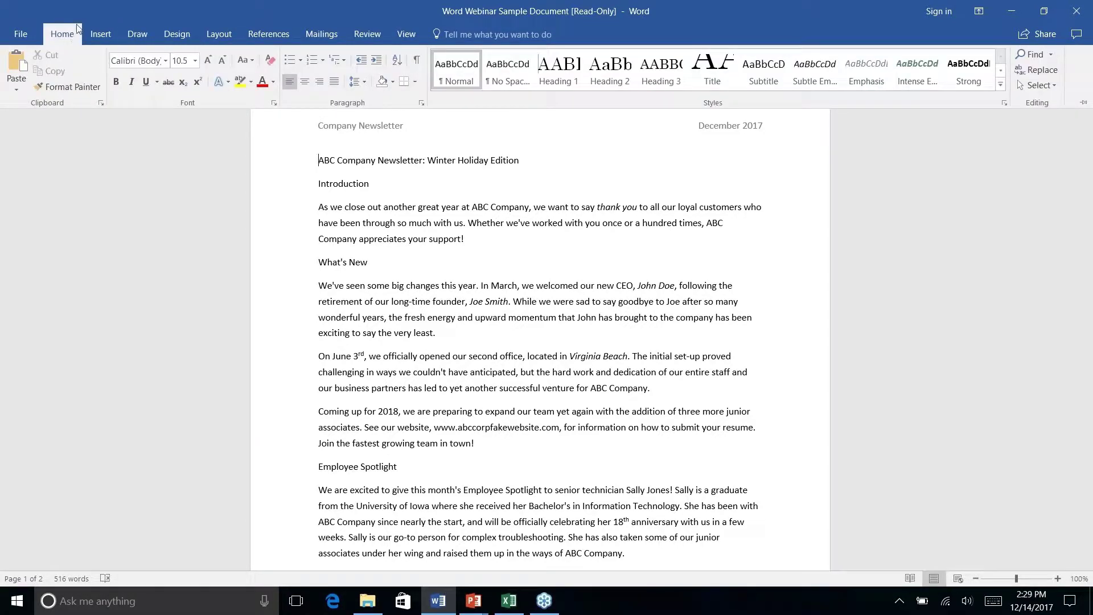
key("ctrl+F1")
scroll(635, 202, "down", 2)
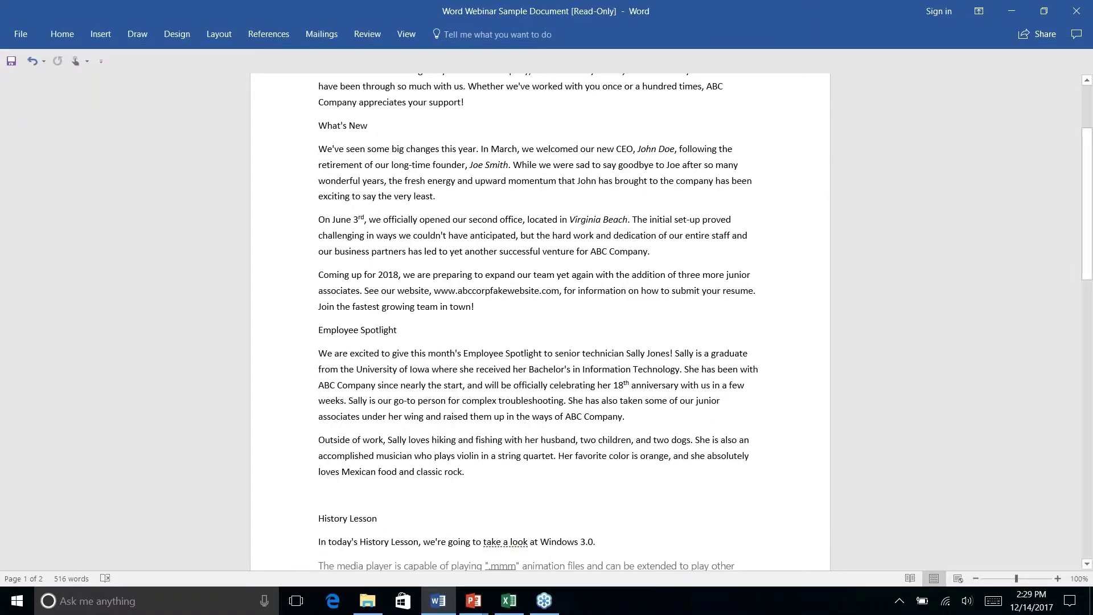
scroll(540, 319, "down", 4)
key("ctrl+Home")
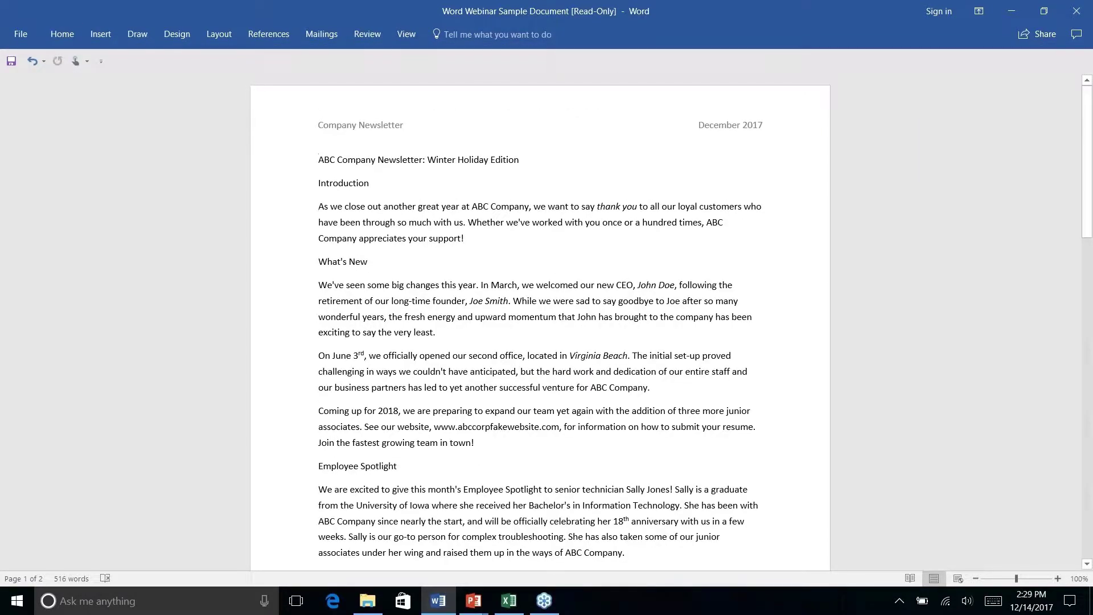
scroll(540, 318, "down", 7)
scroll(540, 318, "down", 5)
key("ctrl+Home")
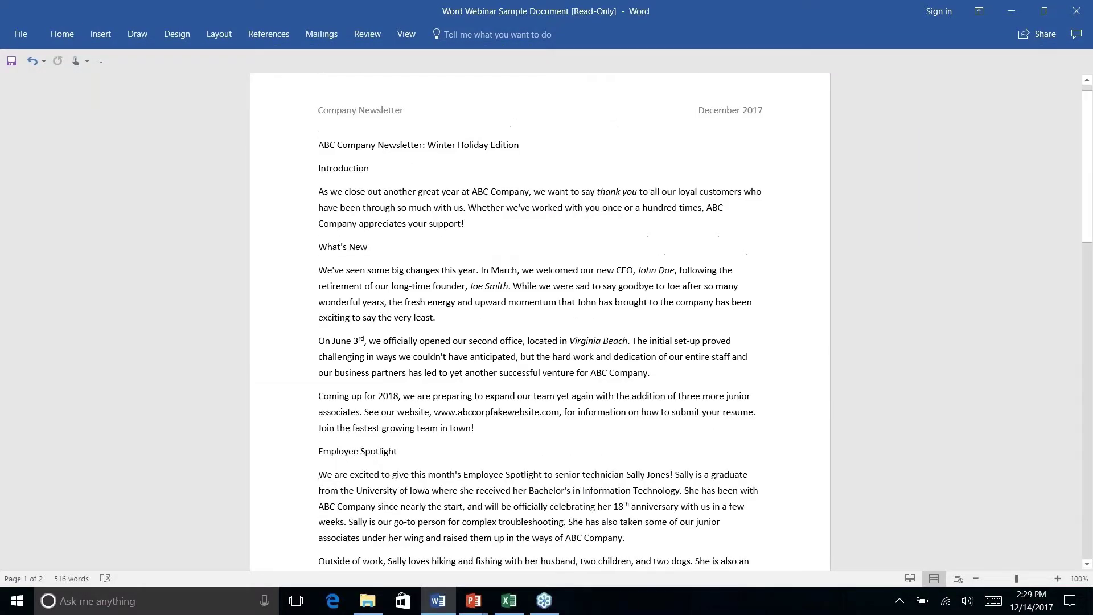
- Apply the Title style to the line "ABC Company Newsletter: Winter Holiday Edition"
left_click(62, 34)
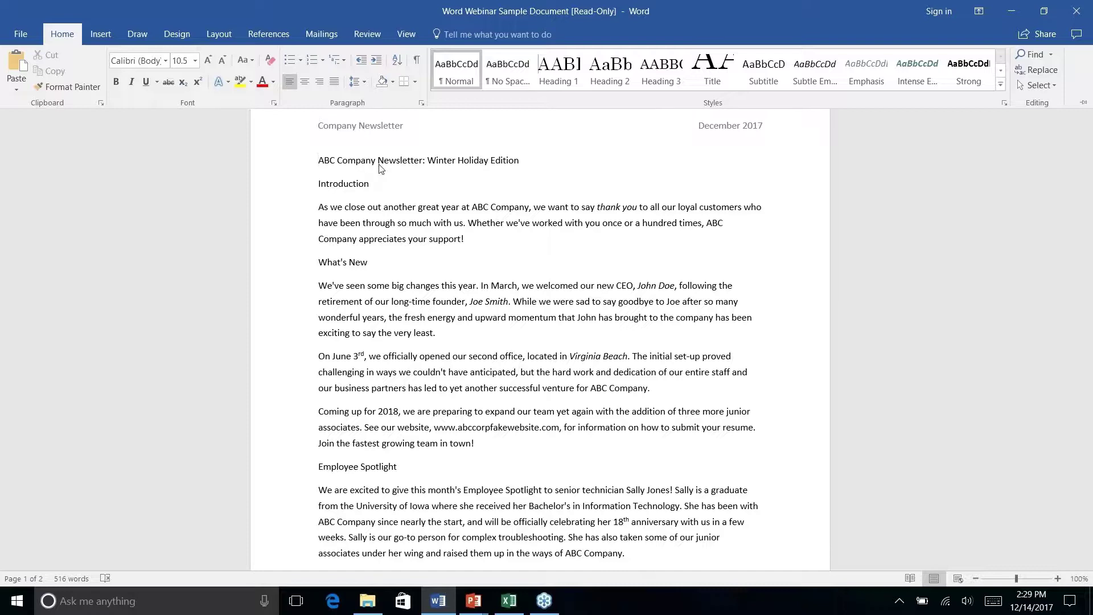
key("ctrl+F1")
triple_click(397, 160)
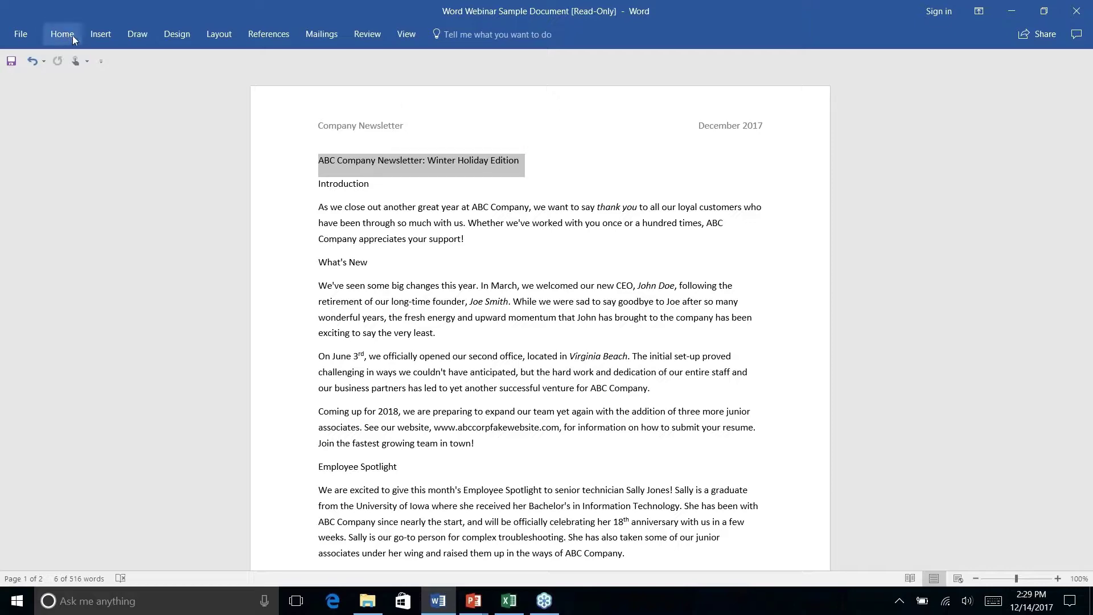
left_click(63, 35)
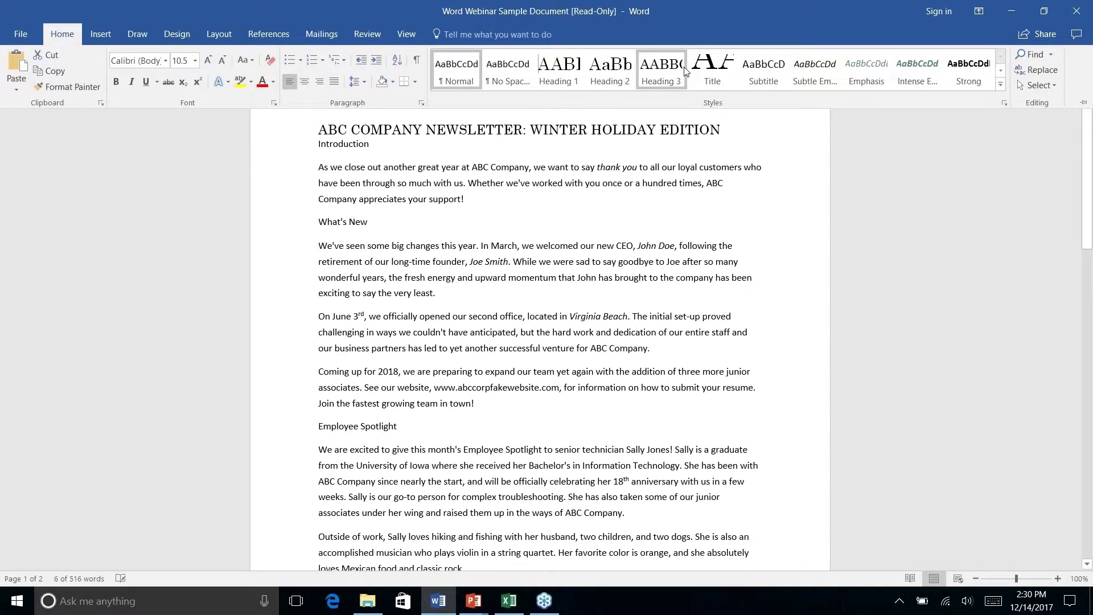
left_click(722, 76)
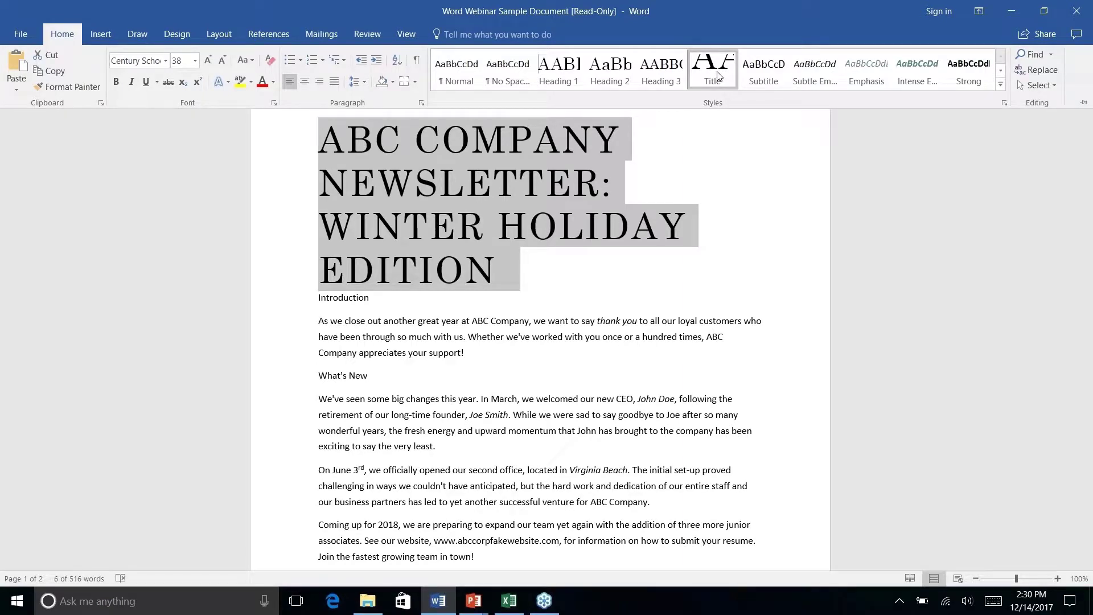
left_click(710, 74)
key("ctrl+F1")
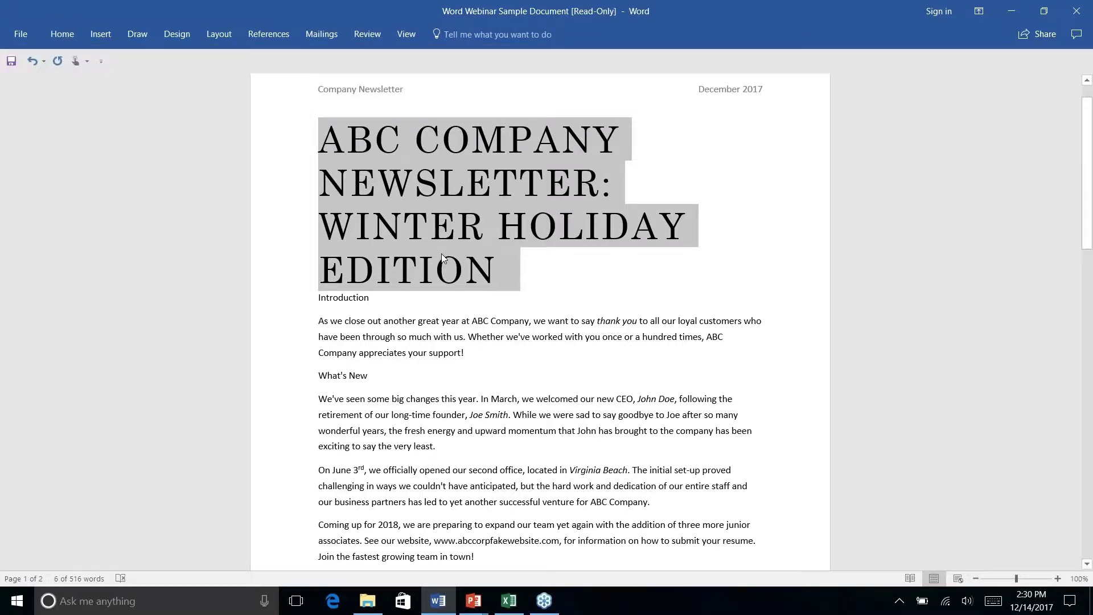
- Modify the Title style to a font size of 20, and break the newsletter title onto a new line before "Winter"
right_click(80, 33)
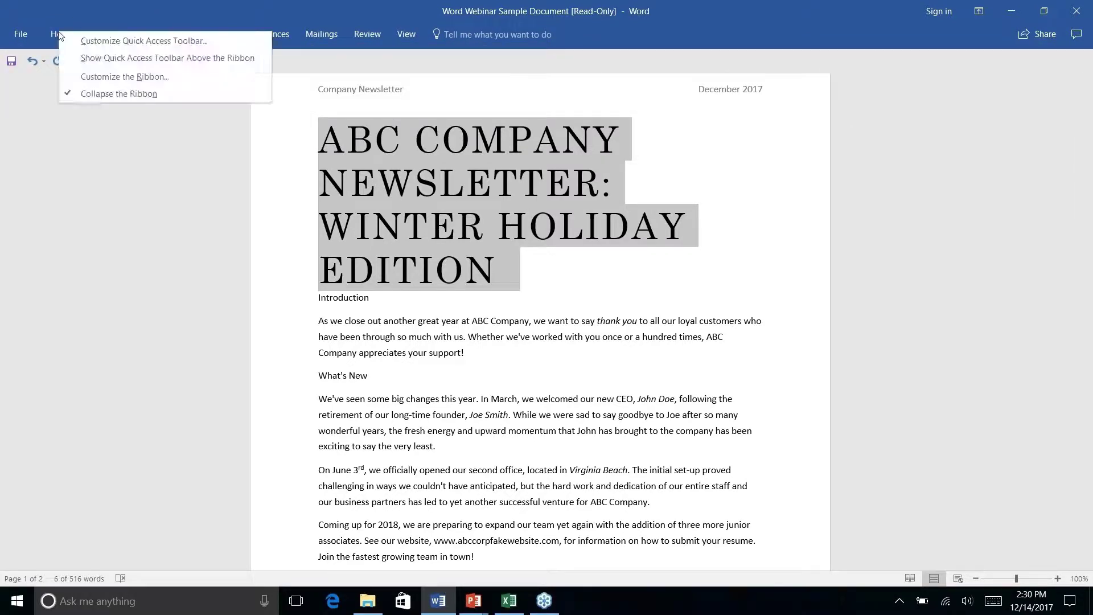
left_click(151, 163)
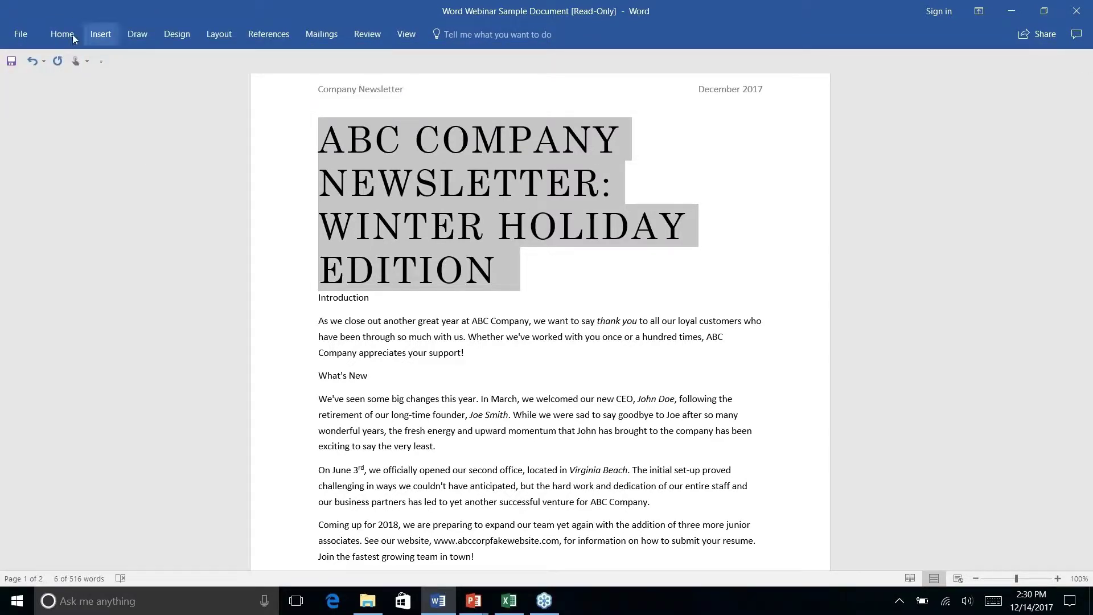
left_click(64, 33)
right_click(719, 67)
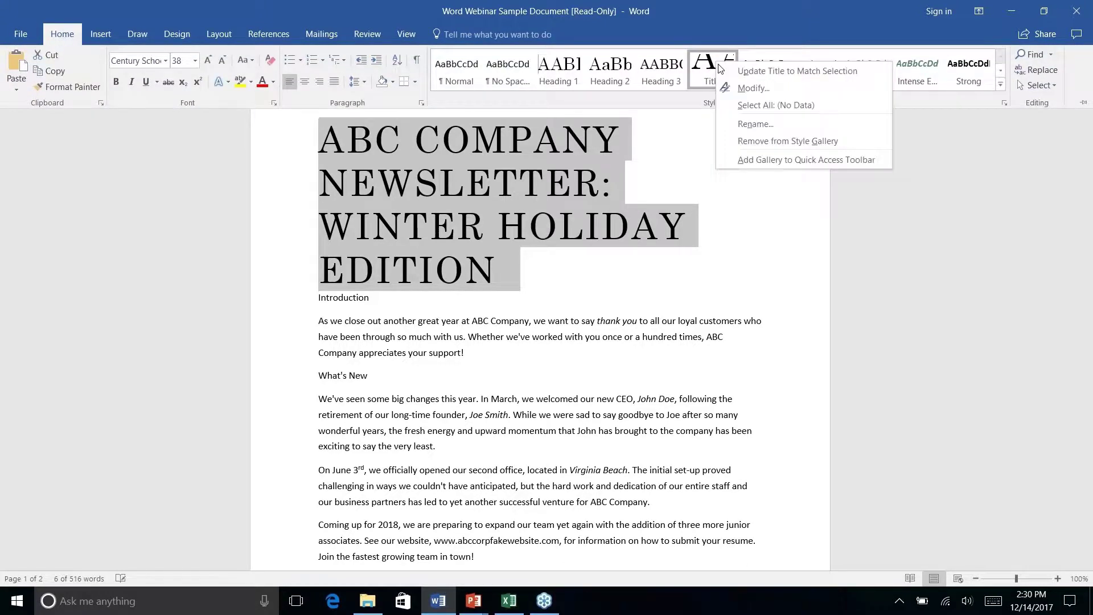
left_click(753, 88)
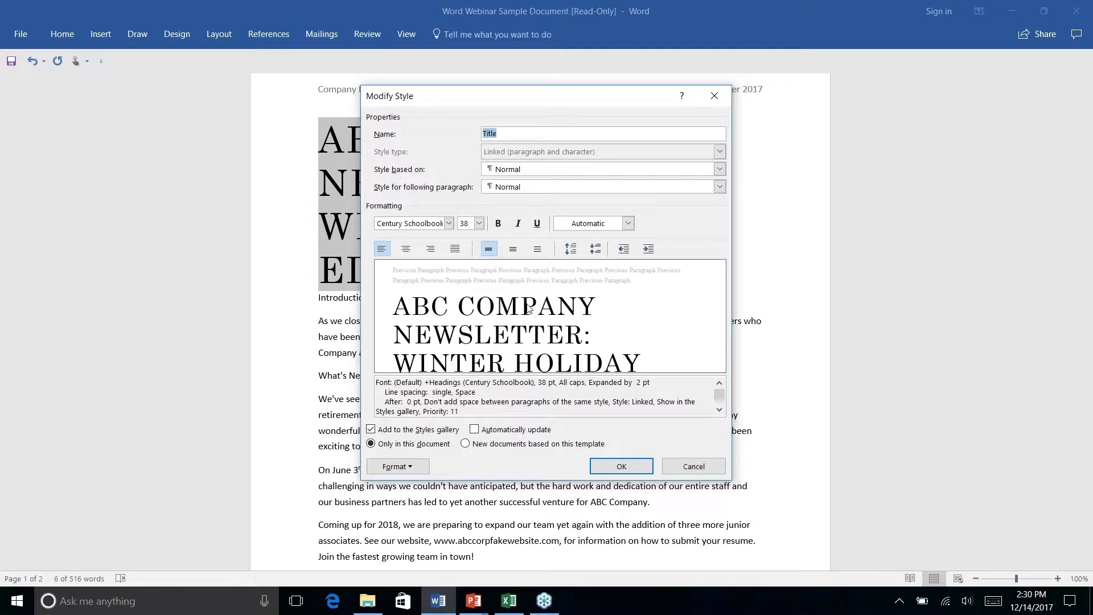
left_click(479, 224)
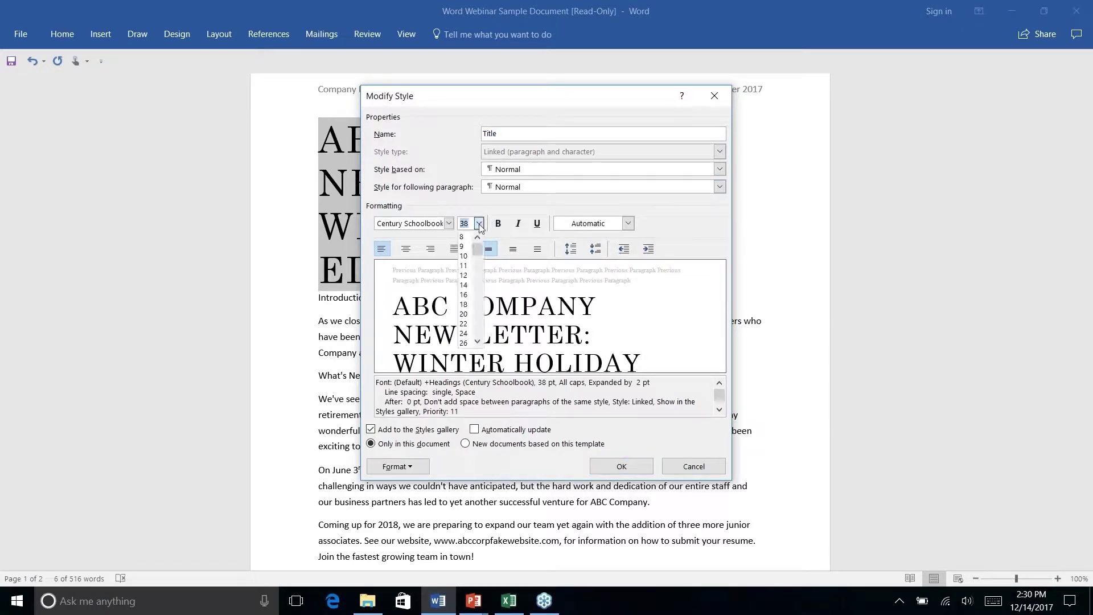
left_click(465, 295)
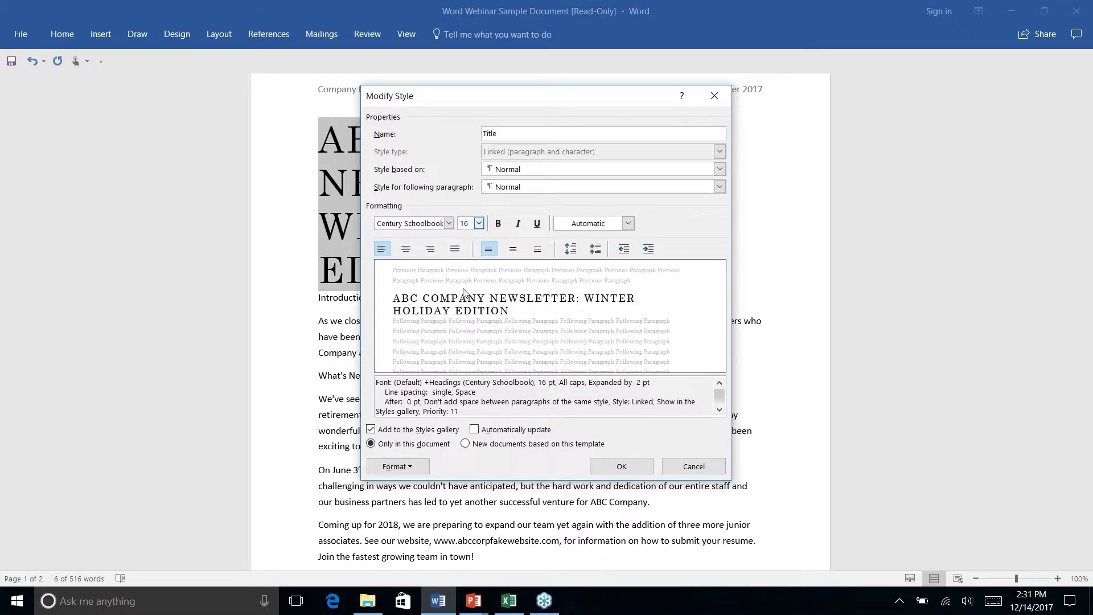
left_click(479, 224)
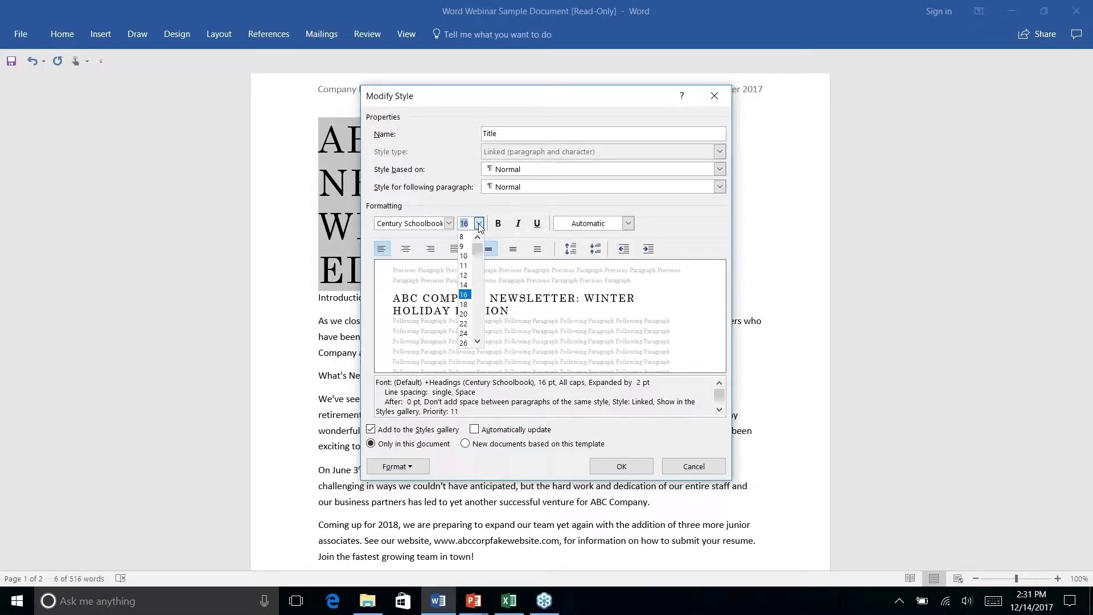
left_click(464, 305)
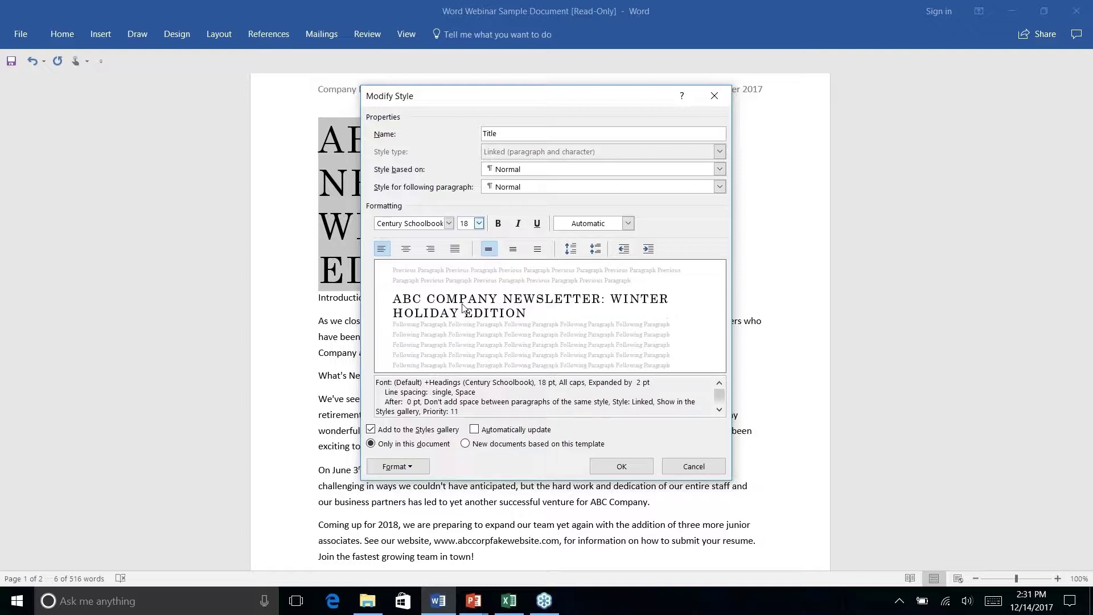
left_click(479, 224)
left_click(466, 316)
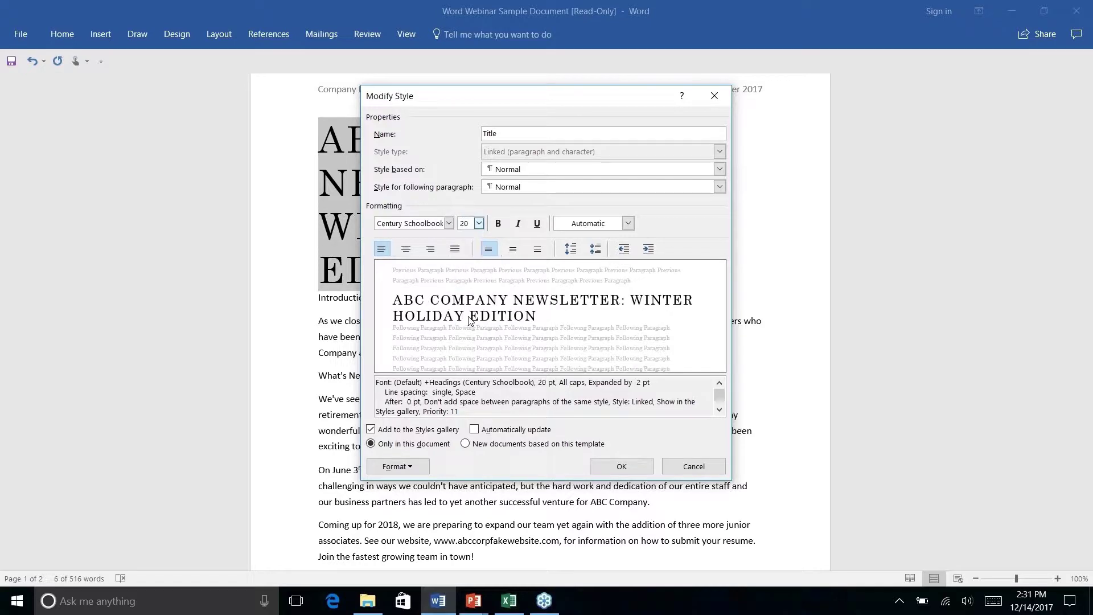
left_click(622, 467)
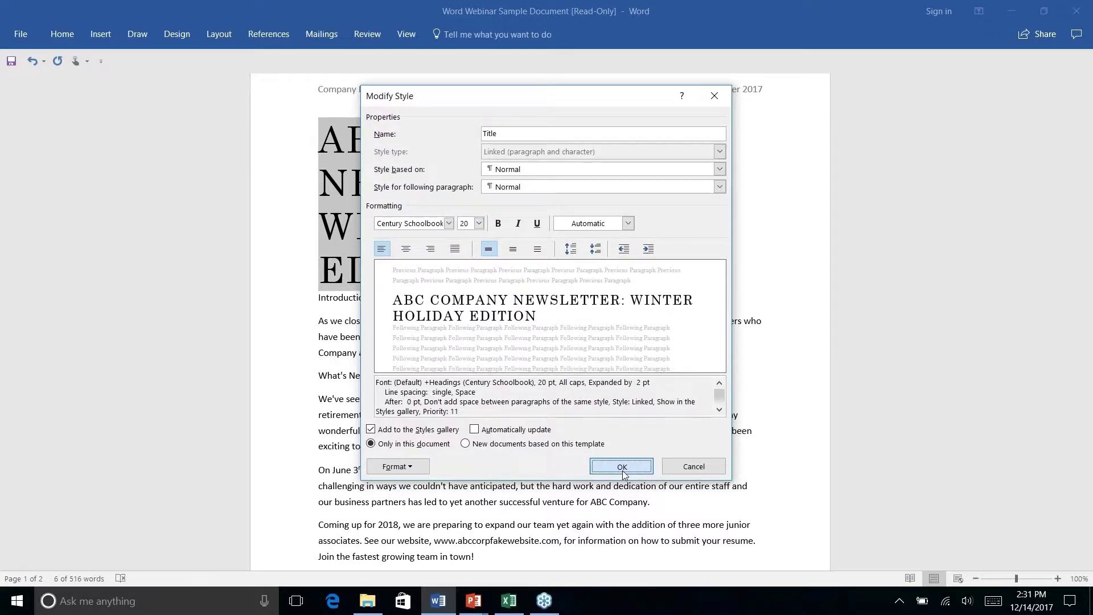
left_click(670, 134)
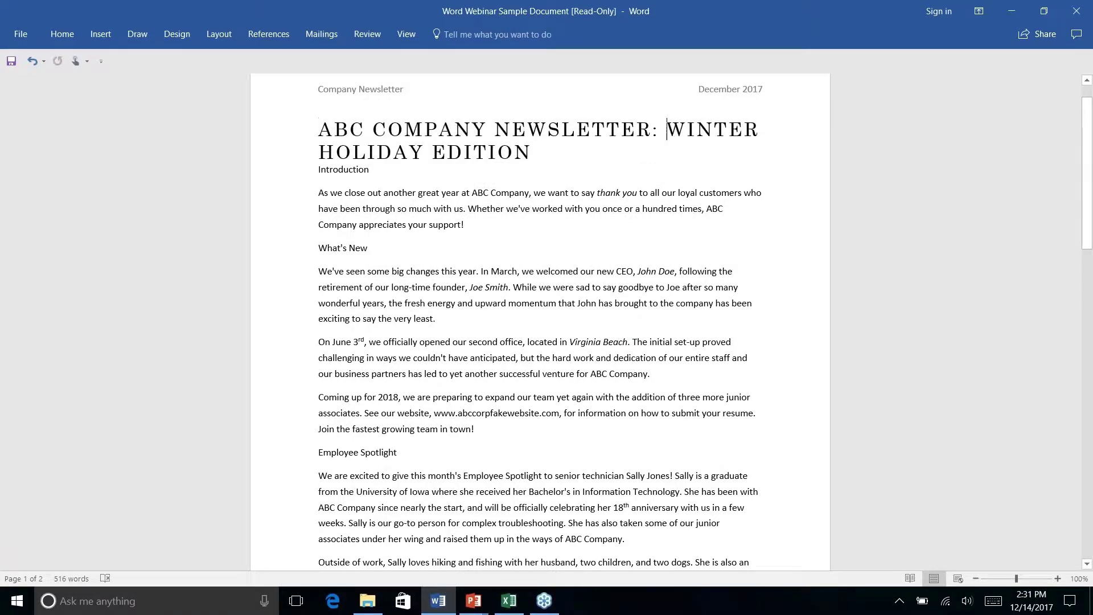
key("Return")
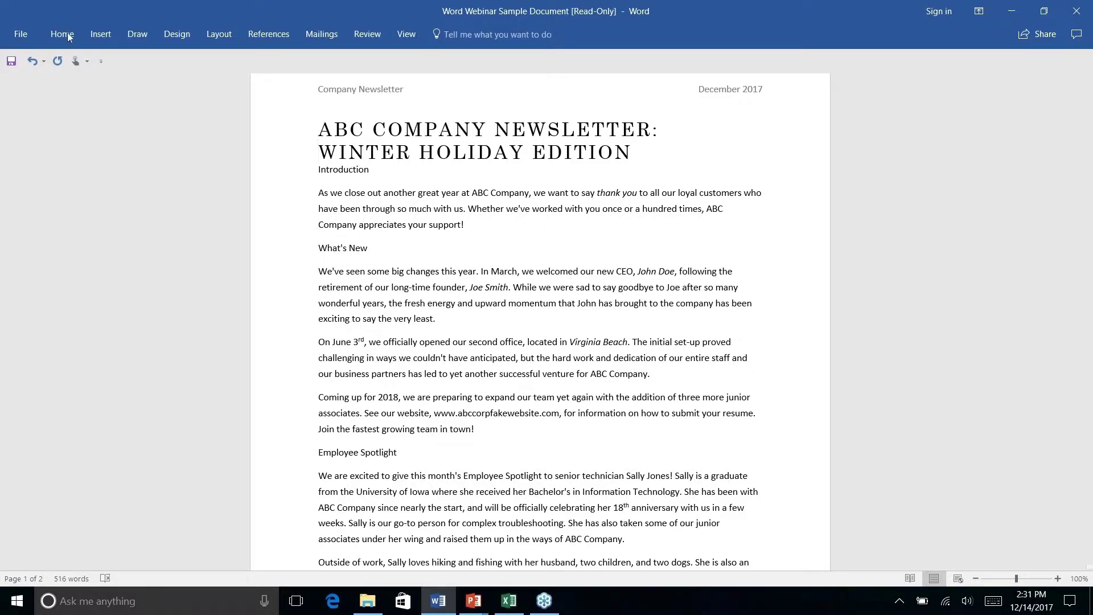
- Apply the Heading 1 style to the "Introduction" line below the newsletter title
double_click(324, 169)
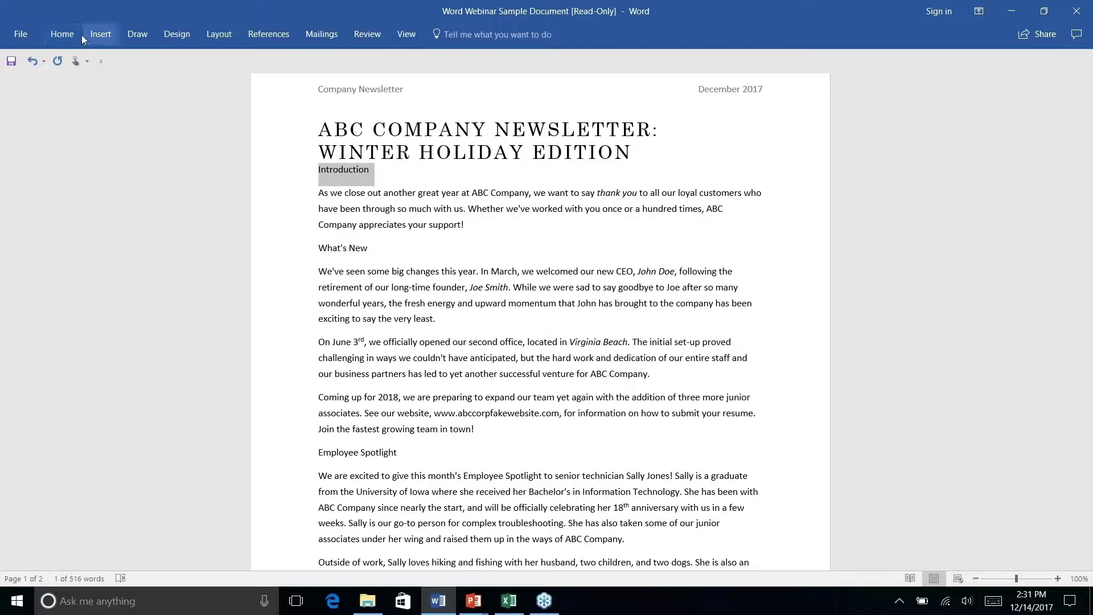
left_click(64, 32)
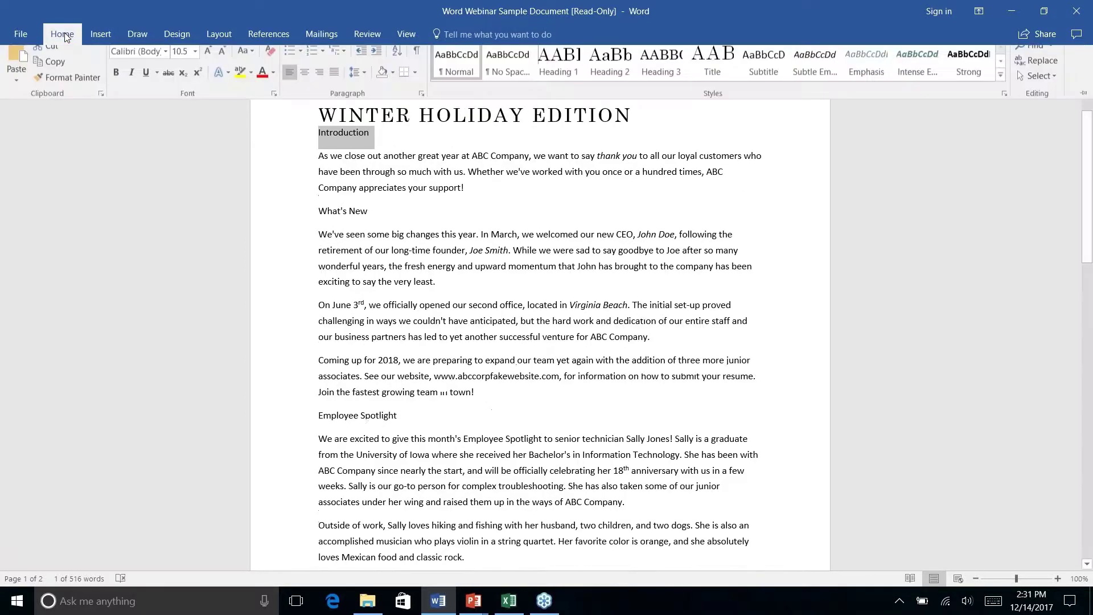
left_click(565, 71)
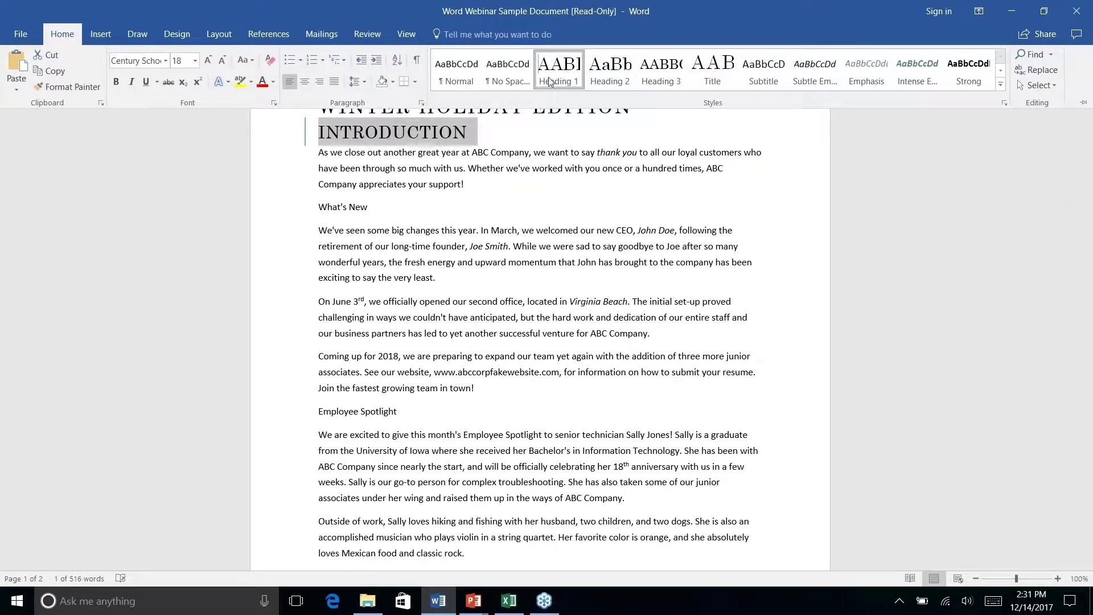
- Apply the Heading 2 style to the "What's New" line below the introduction paragraph
left_click(422, 146)
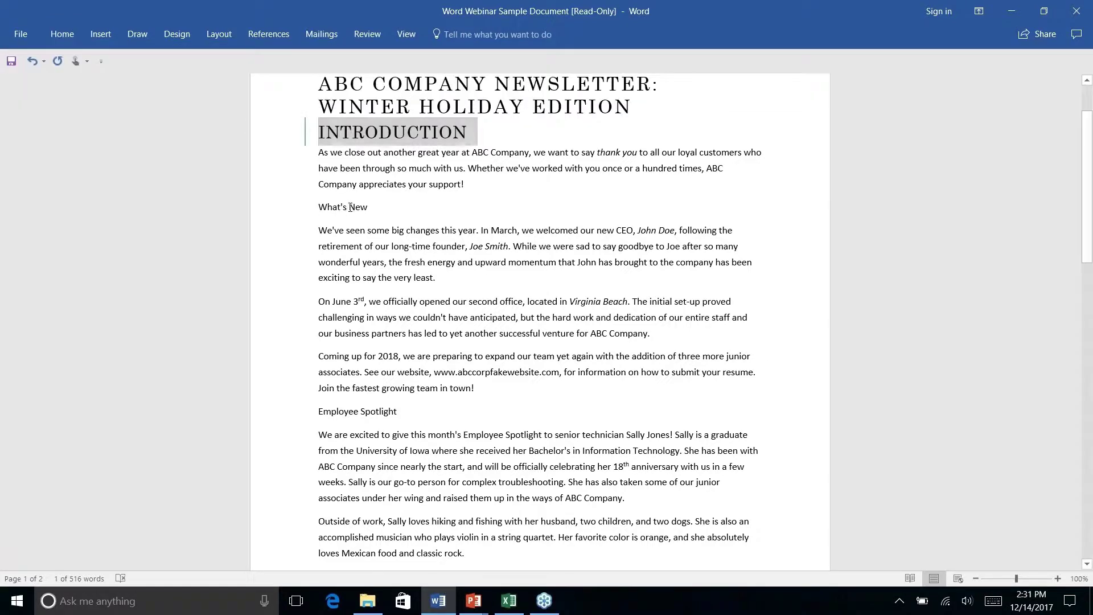
double_click(352, 206)
key("Right")
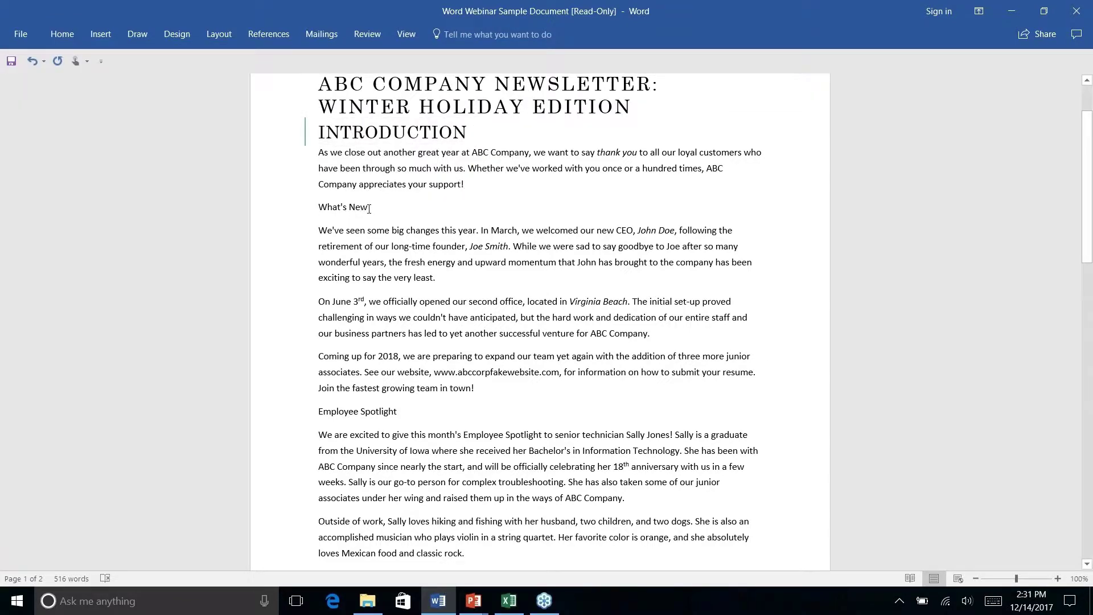
left_click(300, 206)
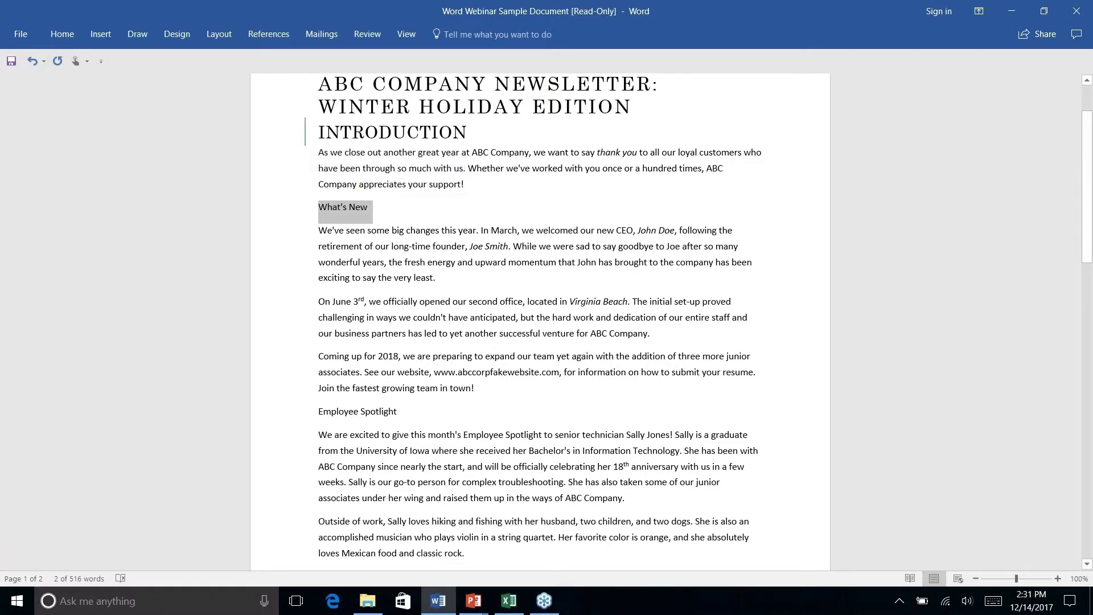
left_click(63, 35)
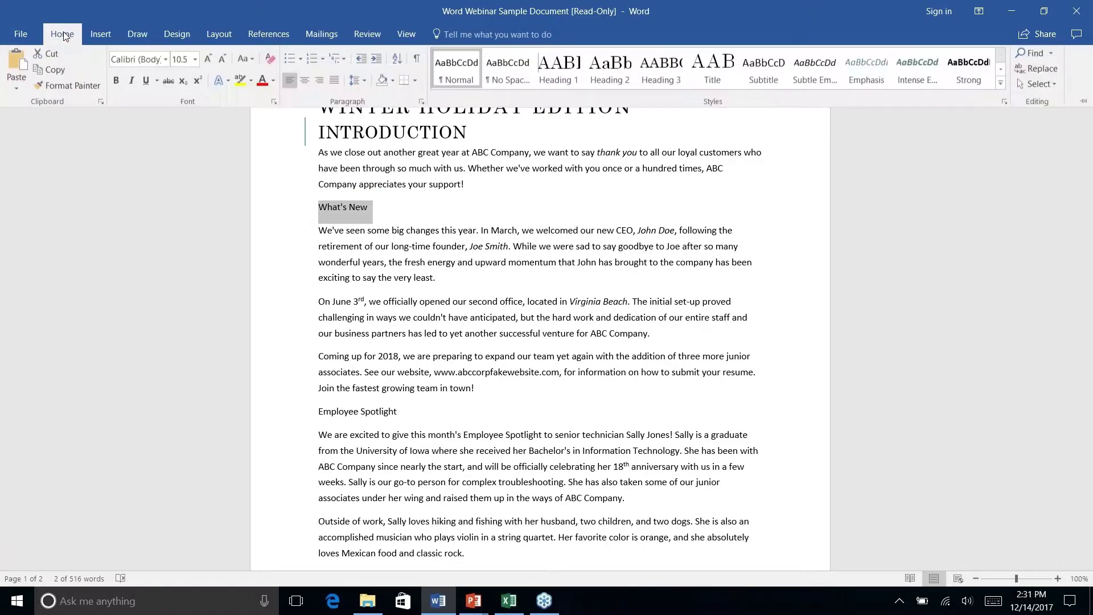
left_click(610, 69)
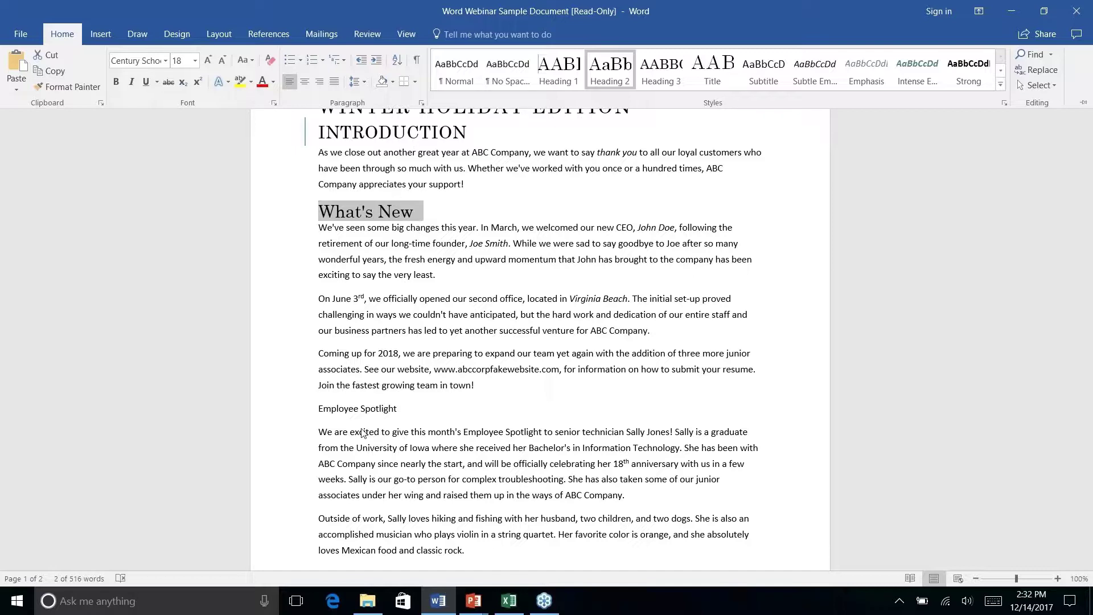
- Apply the Heading 1 style to the "Employee Spotlight" line
key("ctrl+F1")
right_click(356, 412)
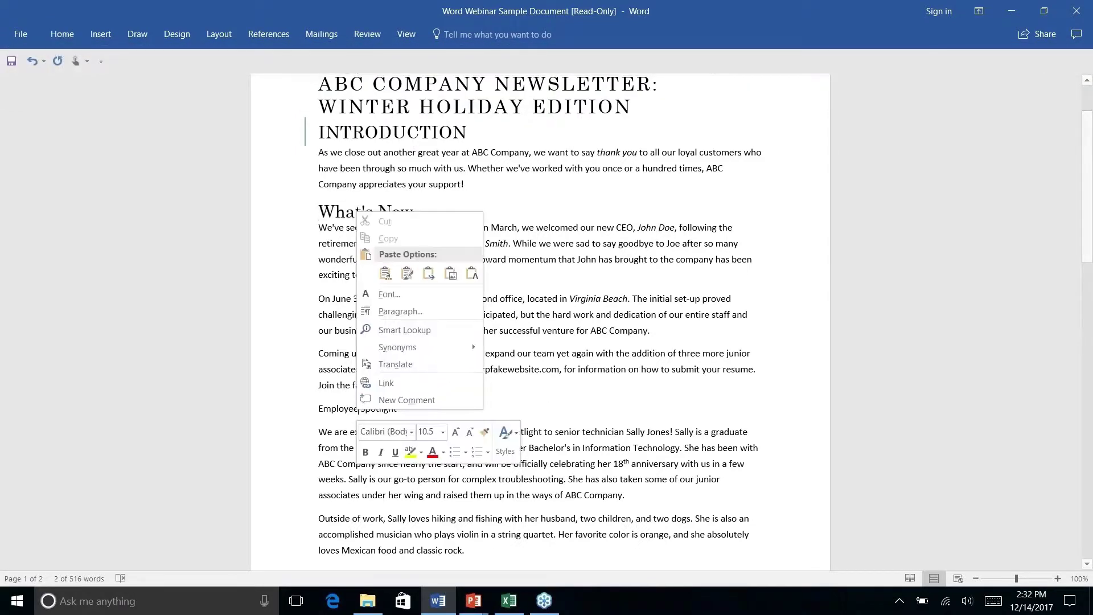
left_click(359, 408)
triple_click(358, 409)
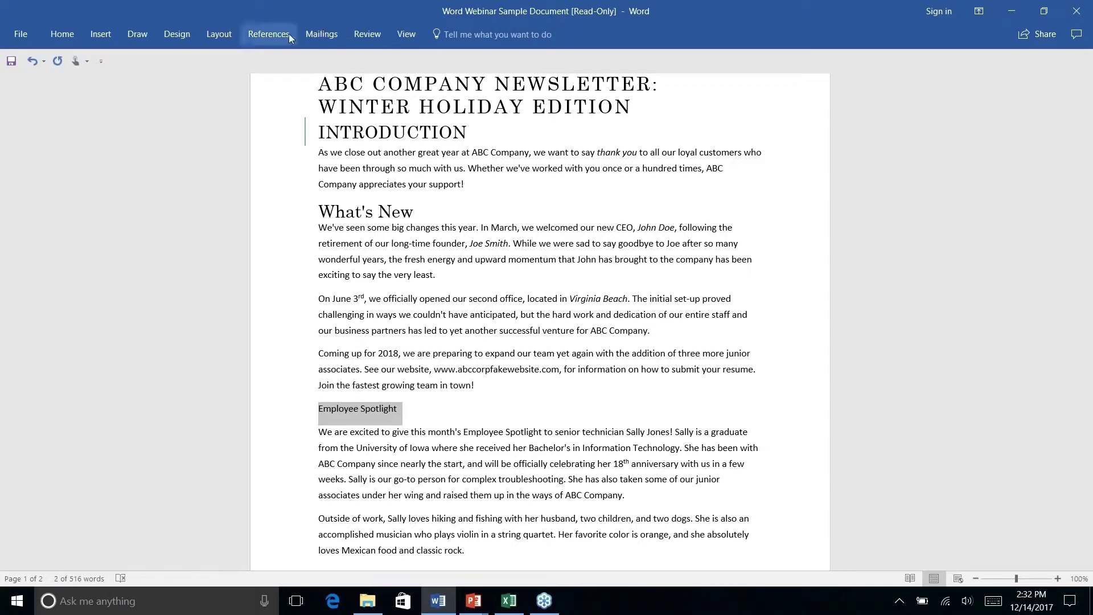
left_click(61, 35)
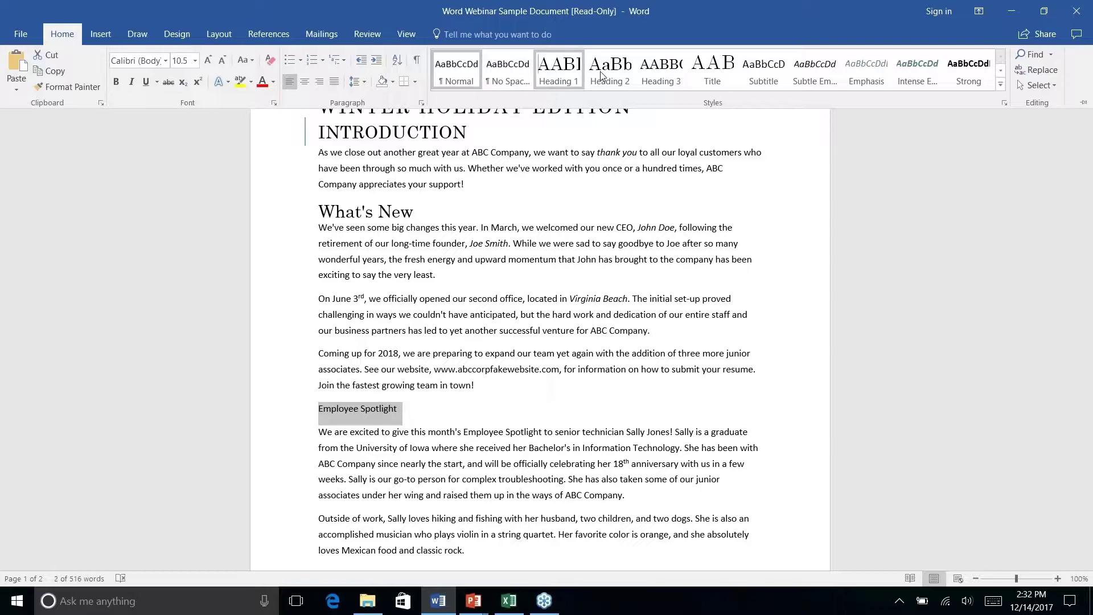
left_click(559, 71)
- Apply the Heading 1 style to the "History Lesson" line near the end of the first page
scroll(336, 343, "down", 5)
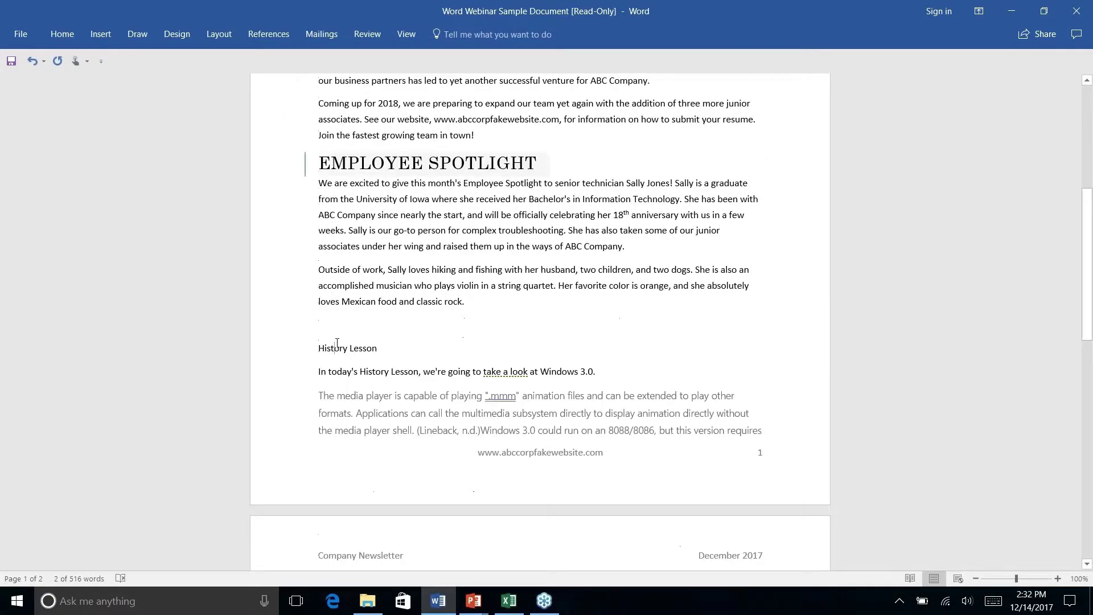
triple_click(337, 343)
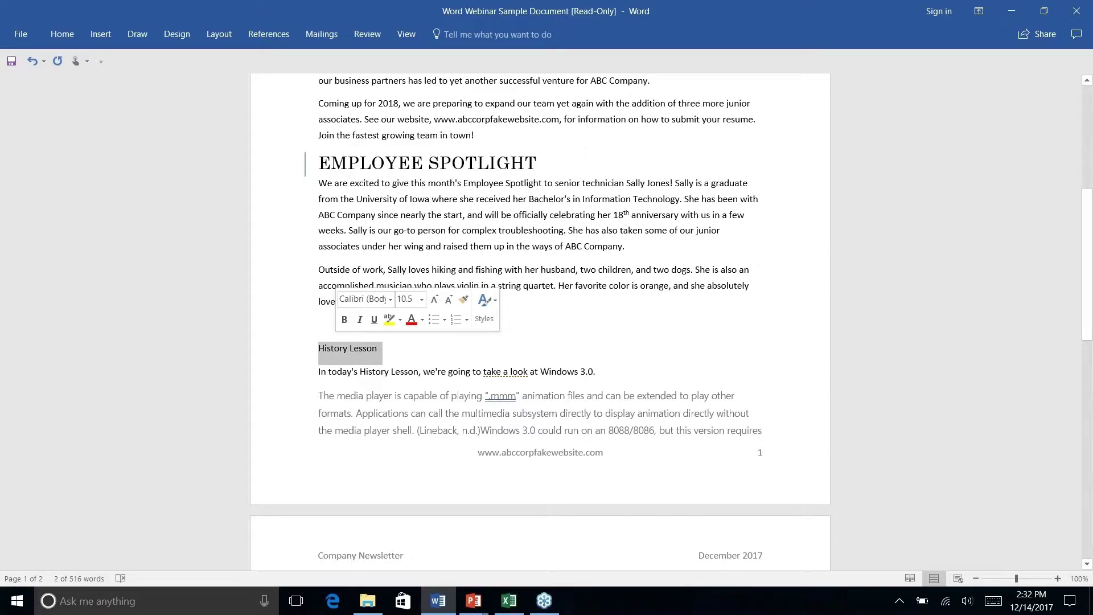
left_click(62, 34)
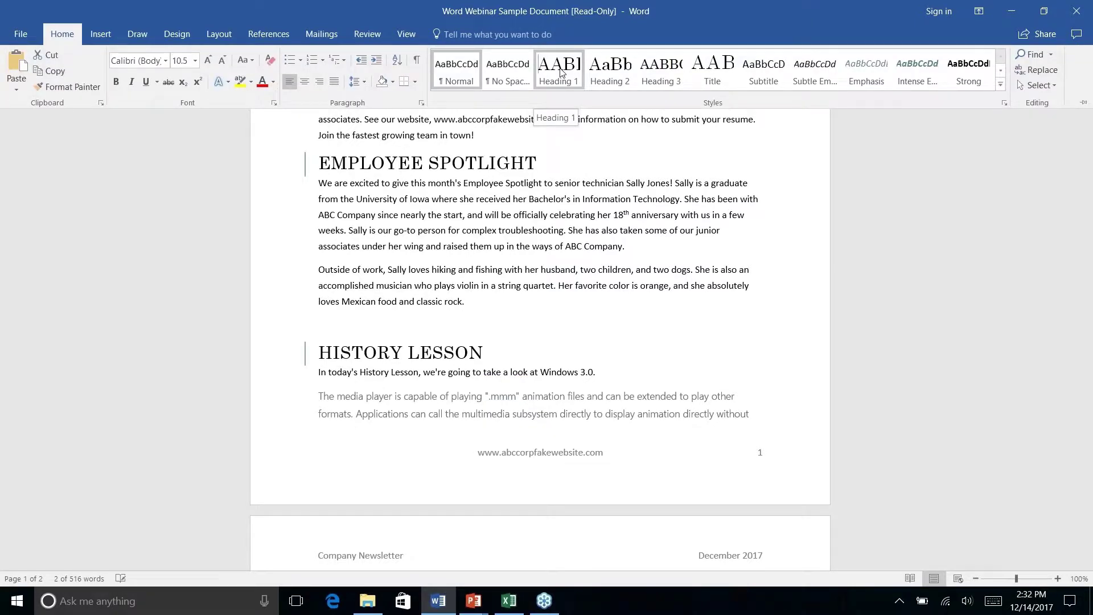
left_click(561, 71)
- Check which style is applied to the References heading on the second page
scroll(500, 281, "down", 10)
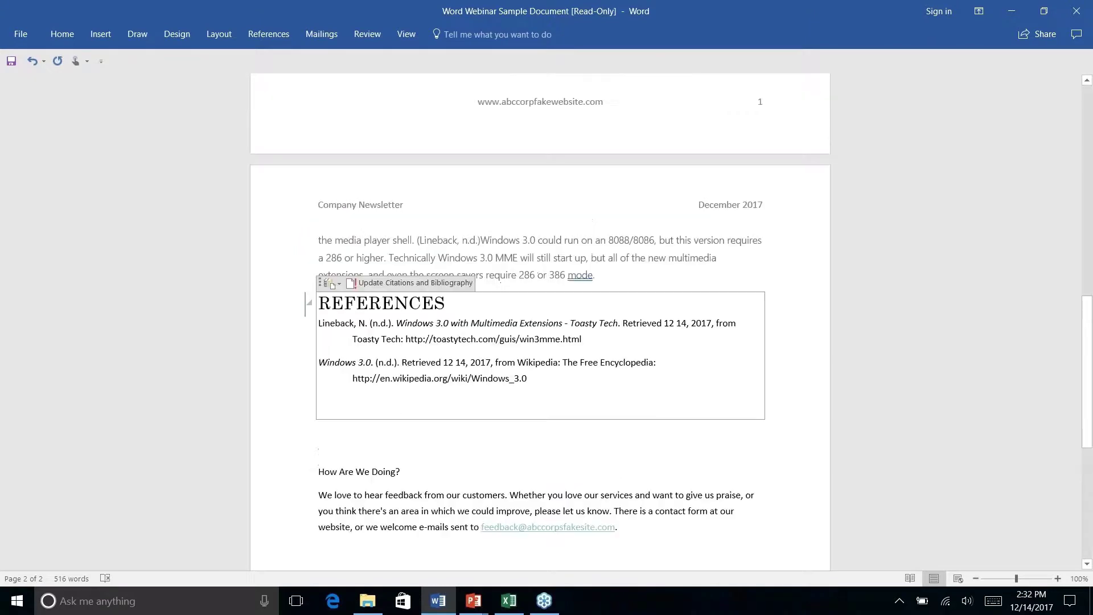
scroll(500, 281, "up", 1)
left_click(394, 323)
left_click(62, 34)
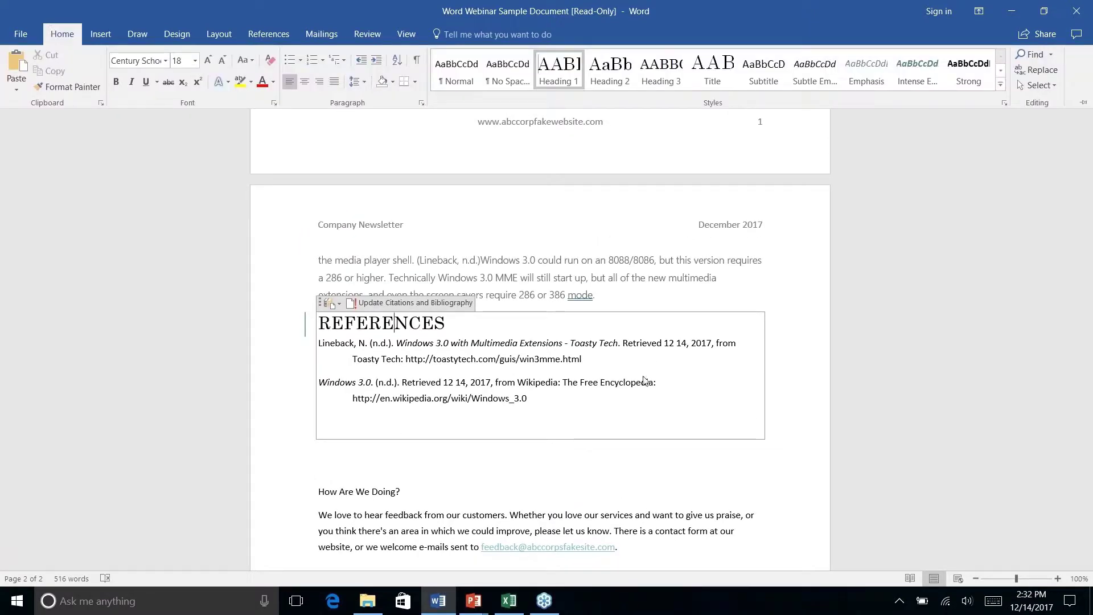
- Try to delete the bibliography entries below the References heading
left_click(551, 389)
right_click(552, 390)
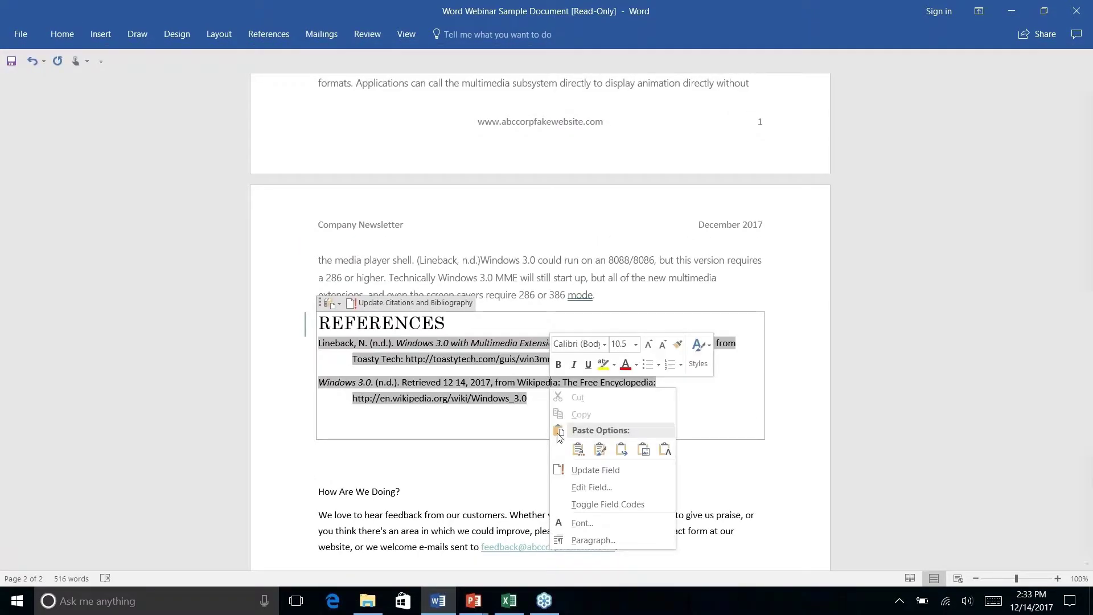
key("Escape")
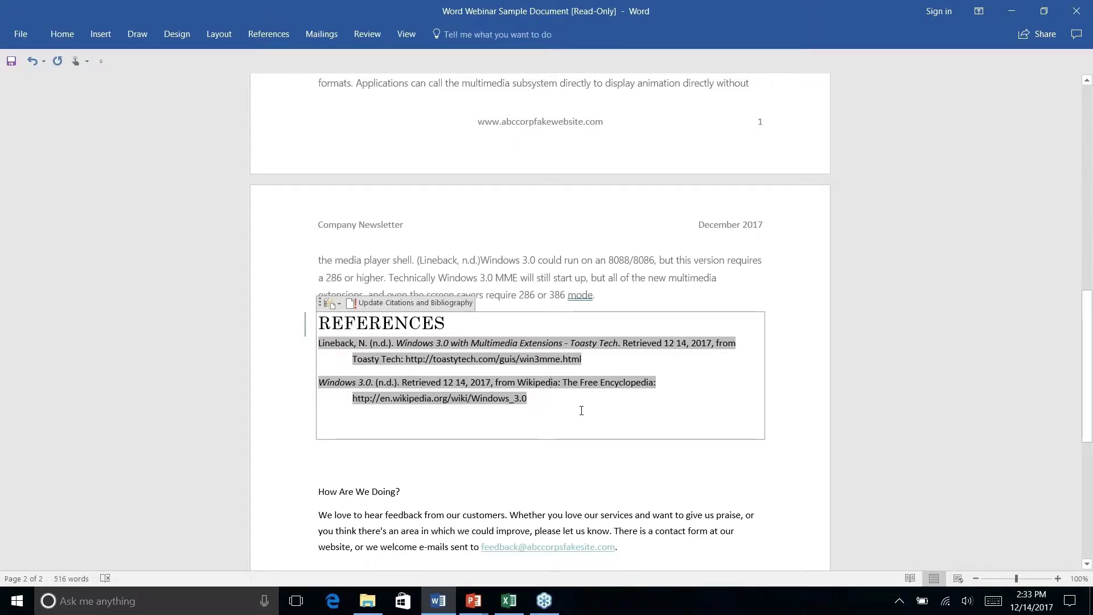
key("Delete")
right_click(581, 410)
key("Escape")
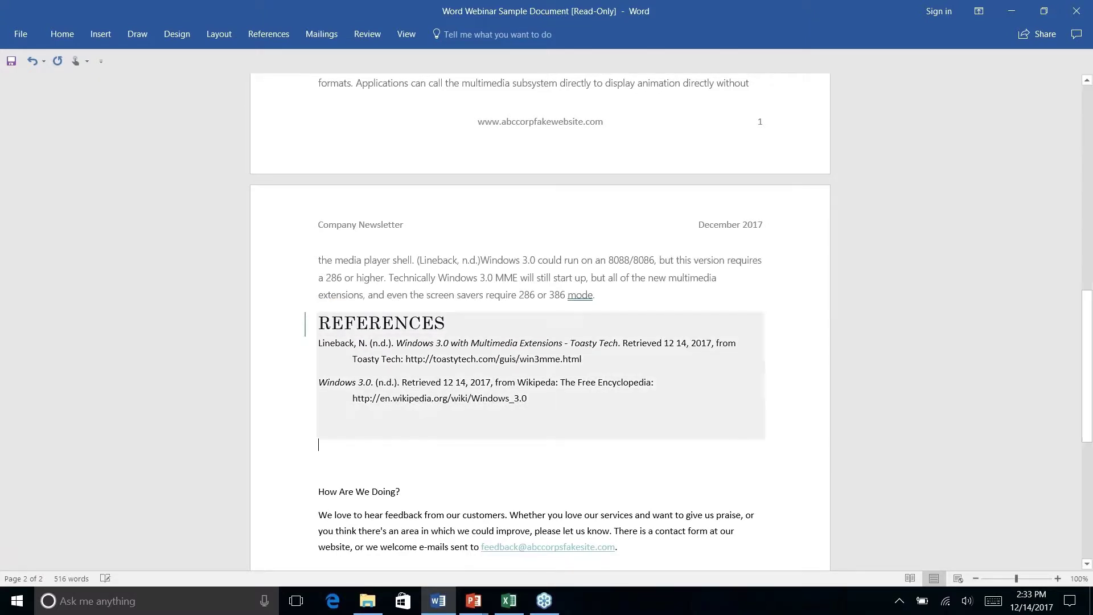
- Delete the References heading with its bibliography entries and a leftover blank line above "How Are We Doing?"
key("Delete")
key("shift+Up")
key("shift+Up")
key("shift+Up")
key("shift+Up")
key("shift+Up")
key("shift+Up")
key("shift+Up")
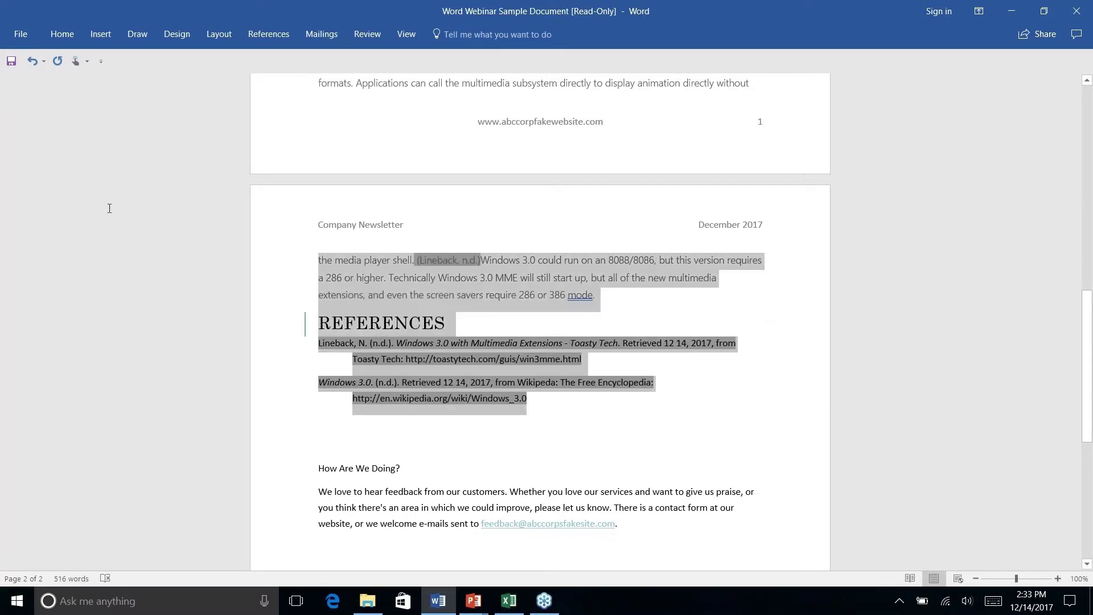
key("shift+Down")
key("shift+Down")
key("shift+Down")
key("Delete")
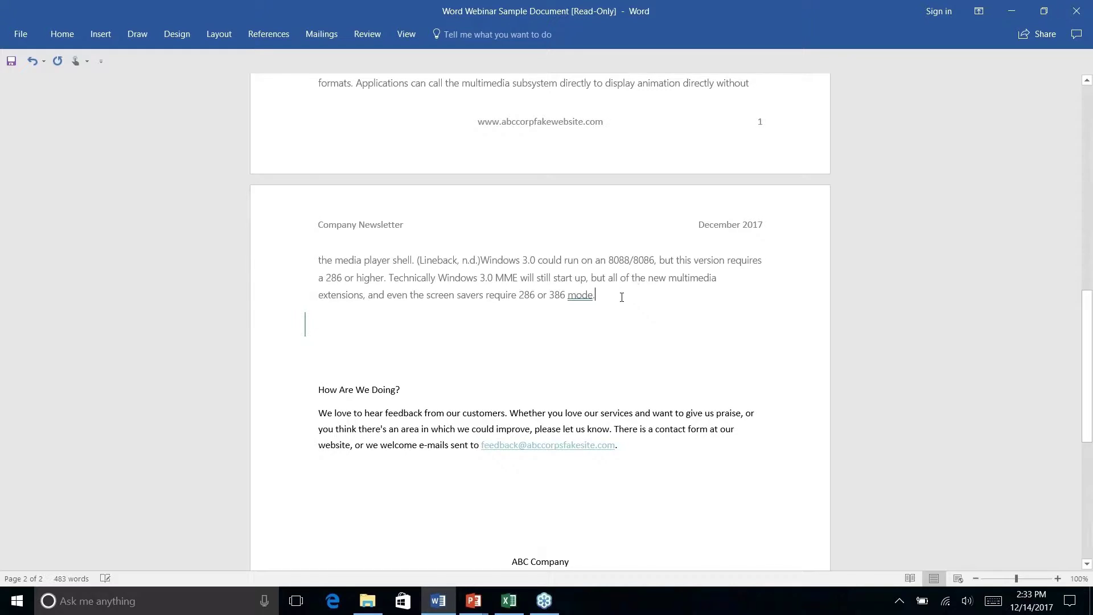
key("Delete")
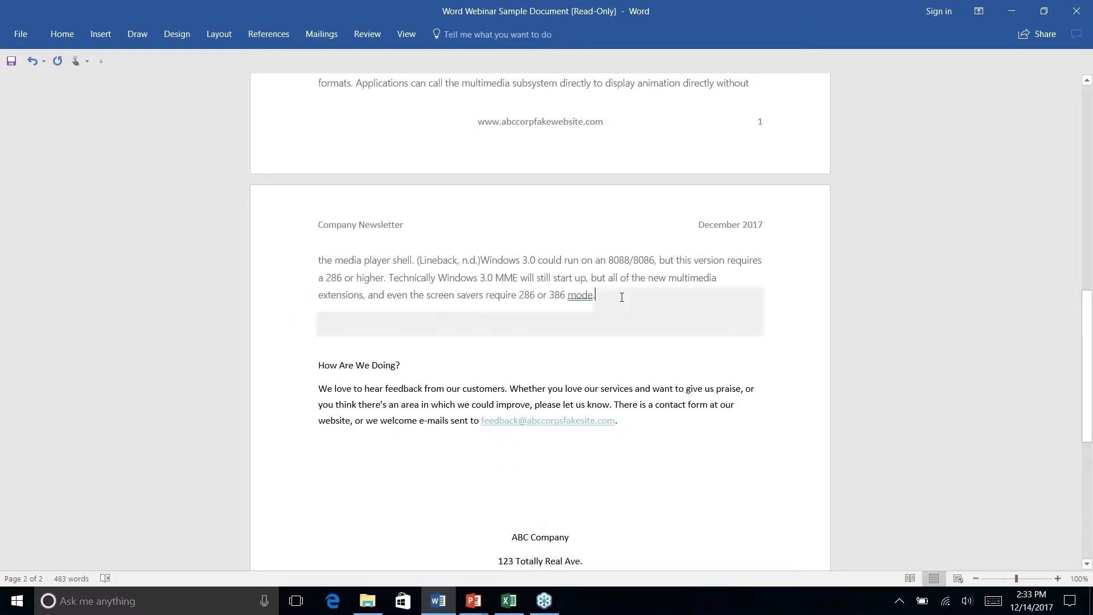
key("Down")
key("Down")
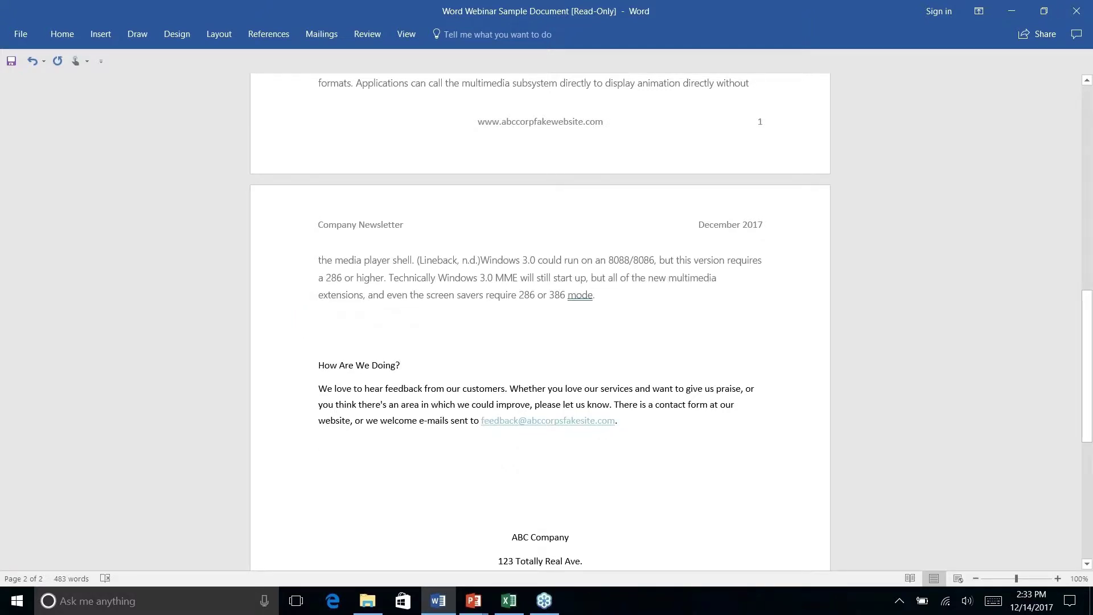
key("Up")
key("Down")
scroll(459, 345, "up", 3)
right_click(458, 345)
key("Escape")
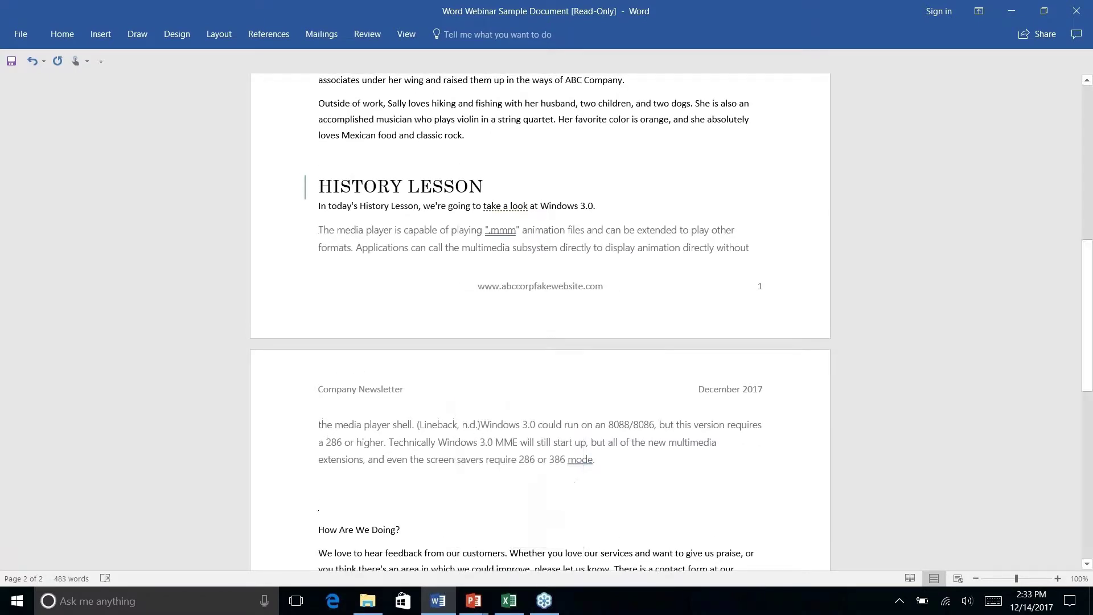
- Apply the Heading 1 style to the "How Are We Doing?" line on page 2
scroll(540, 319, "up", 2)
scroll(396, 263, "down", 10)
scroll(395, 264, "up", 5)
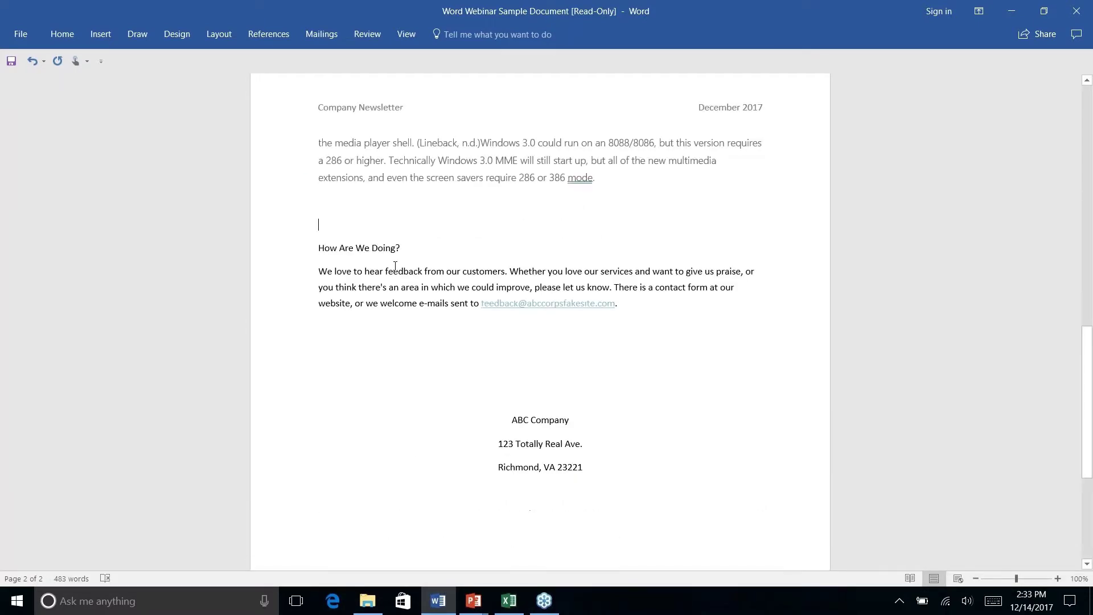
scroll(396, 268, "down", 1)
right_click(396, 268)
triple_click(369, 268)
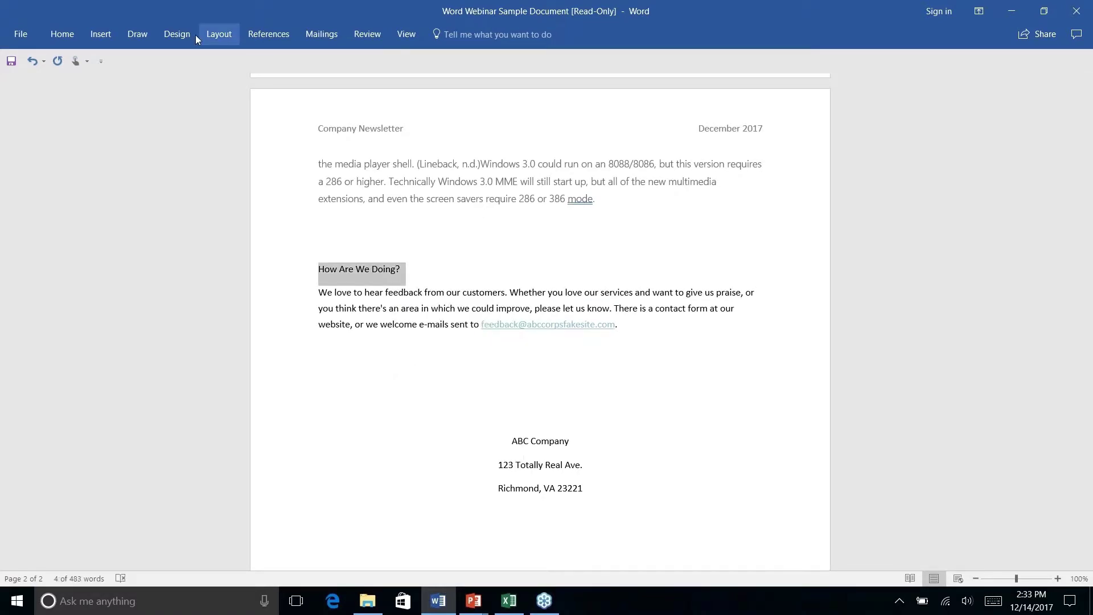
left_click(63, 38)
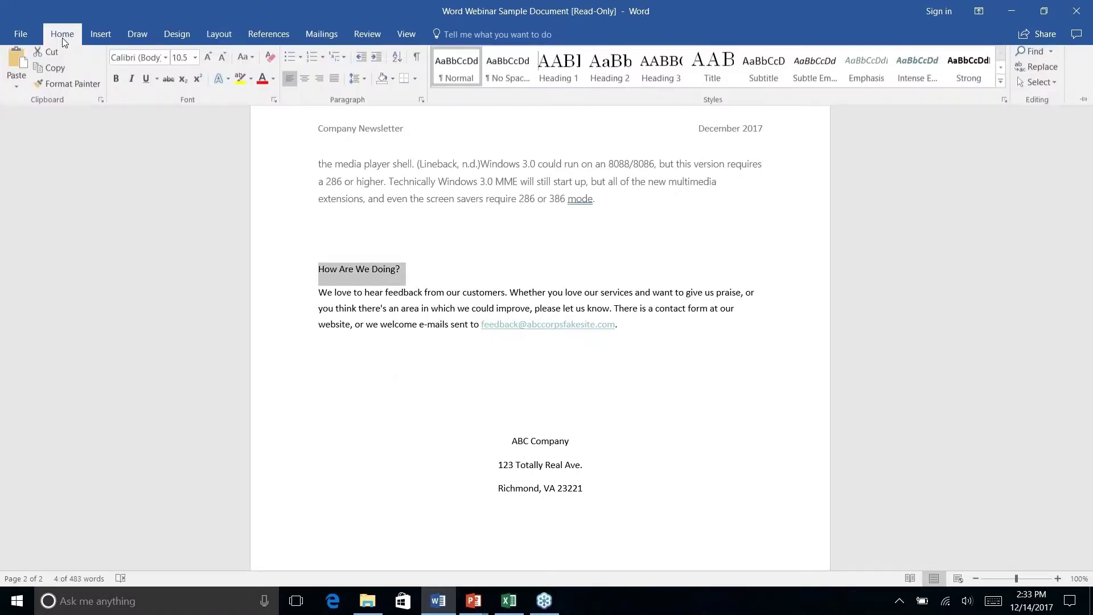
left_click(566, 72)
- Add a blank line between the newsletter title and the Introduction heading on page 1
scroll(540, 342, "down", 4)
scroll(540, 341, "up", 15)
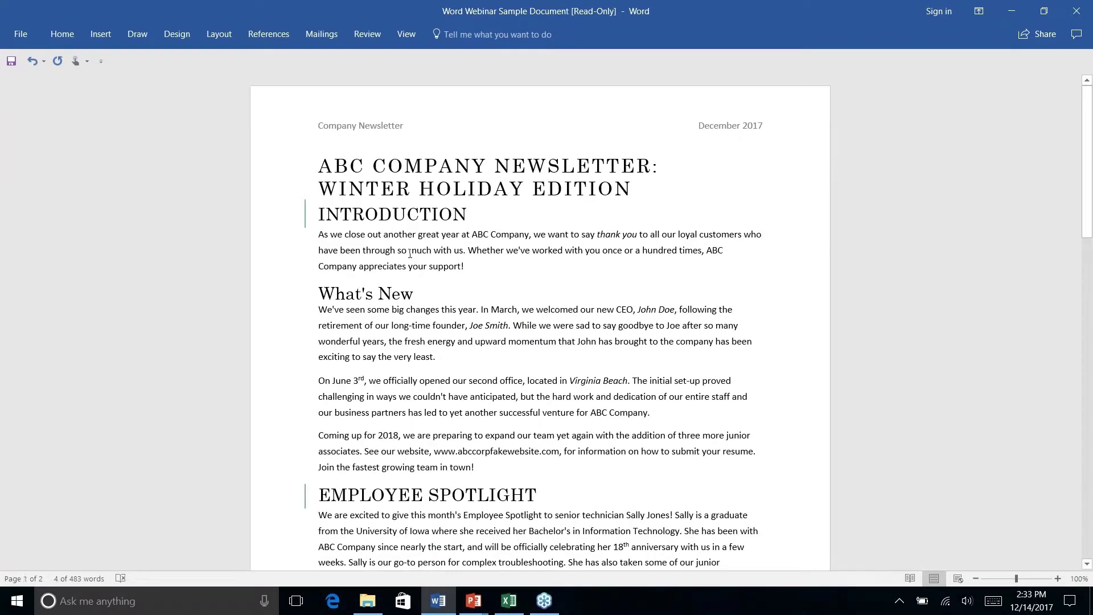
left_click(410, 253)
left_click(379, 215)
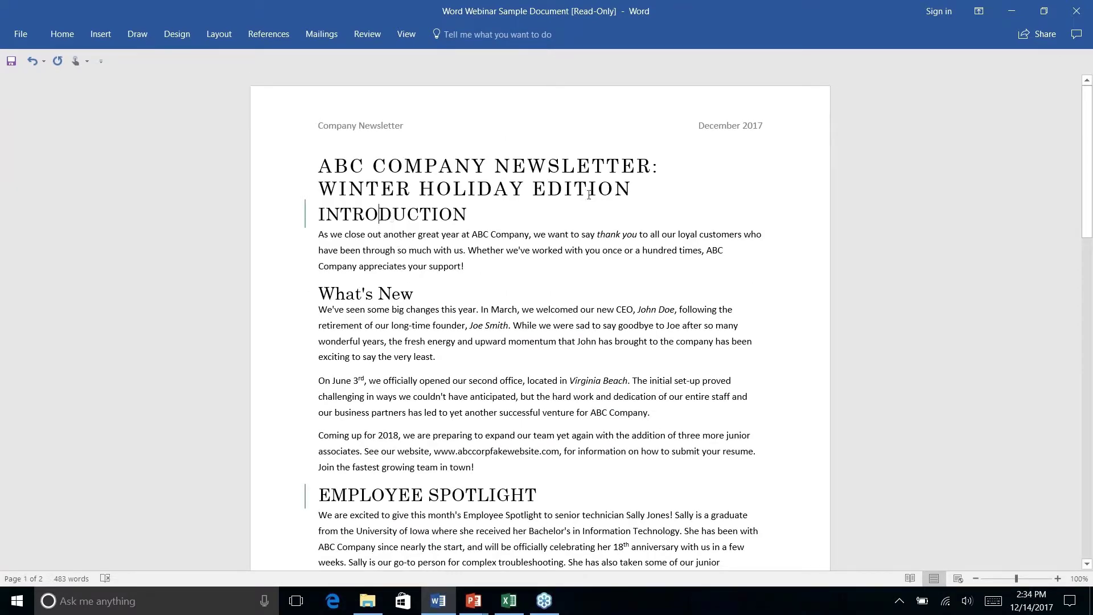
left_click(656, 189)
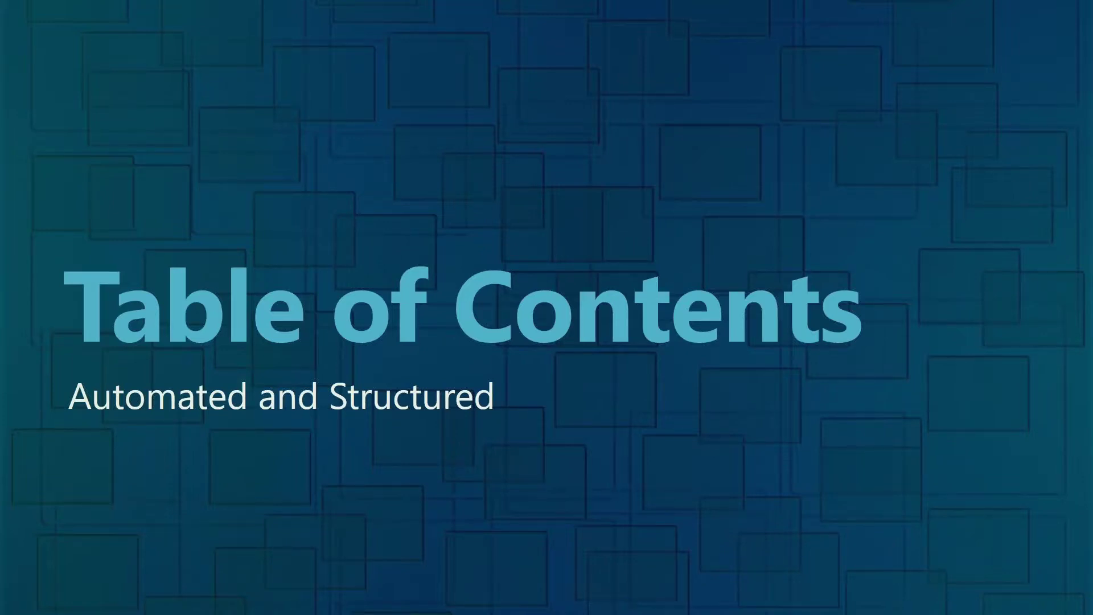
key("alt+Tab")
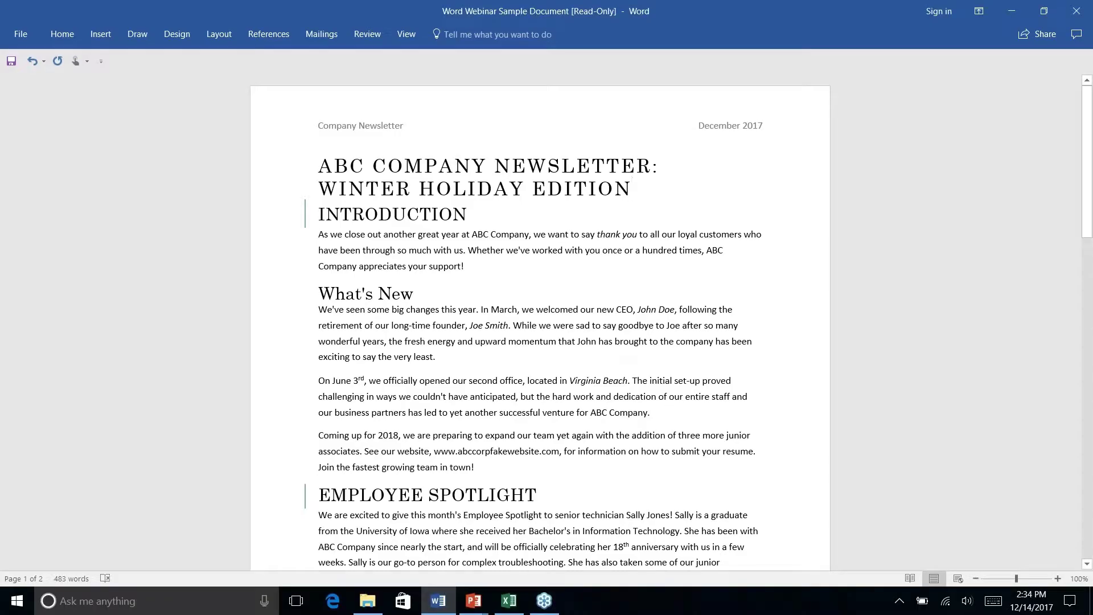
key("Return")
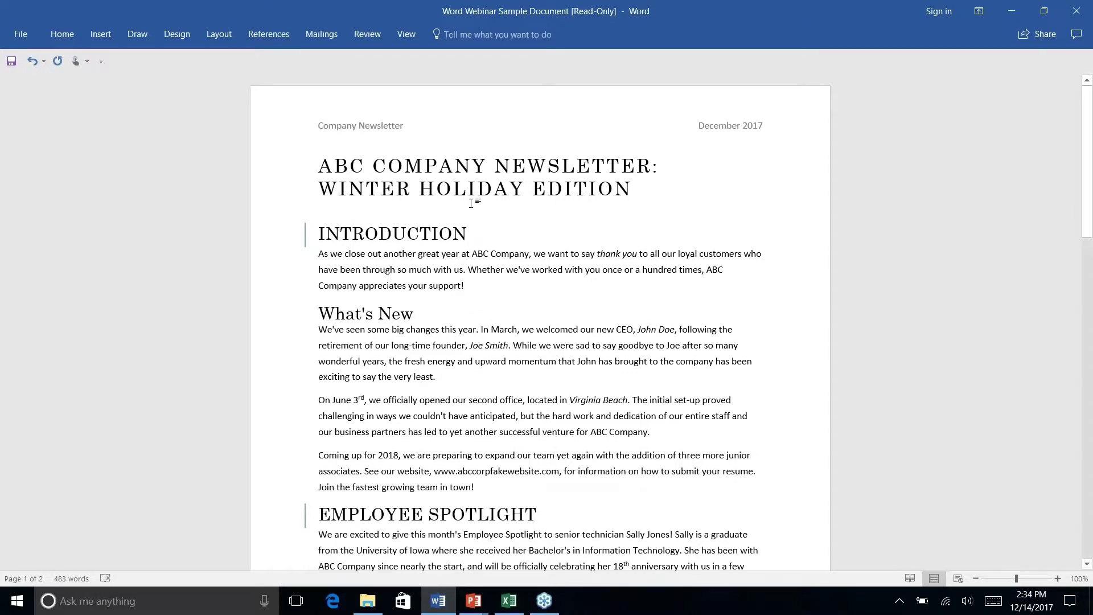
- Insert the Automatic Table 1 table of contents below the newsletter title and add a blank line above its Contents heading
left_click(319, 218)
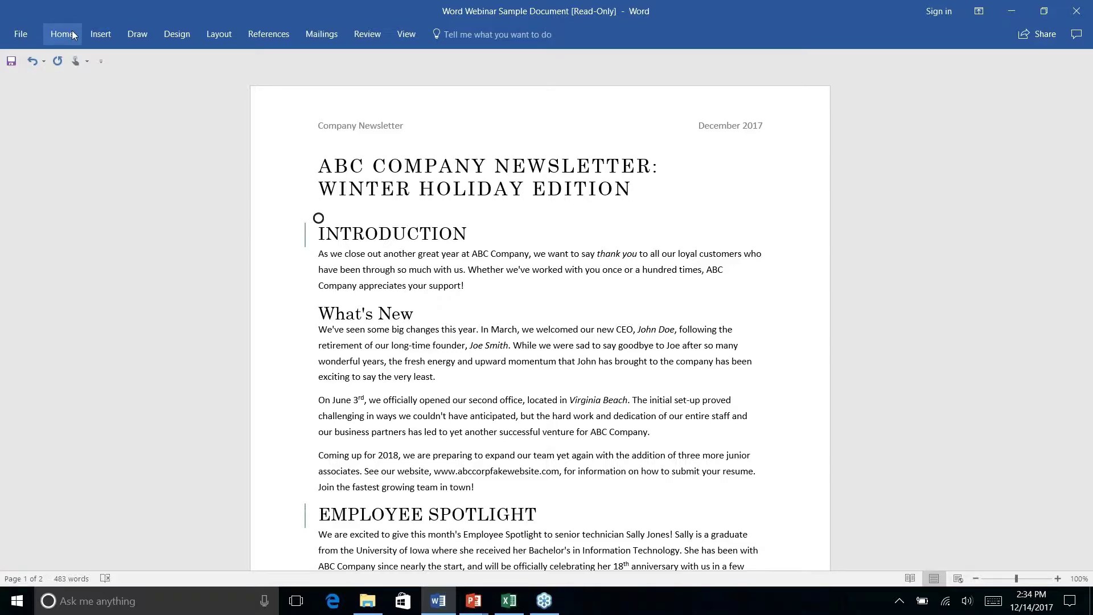
key("alt+s")
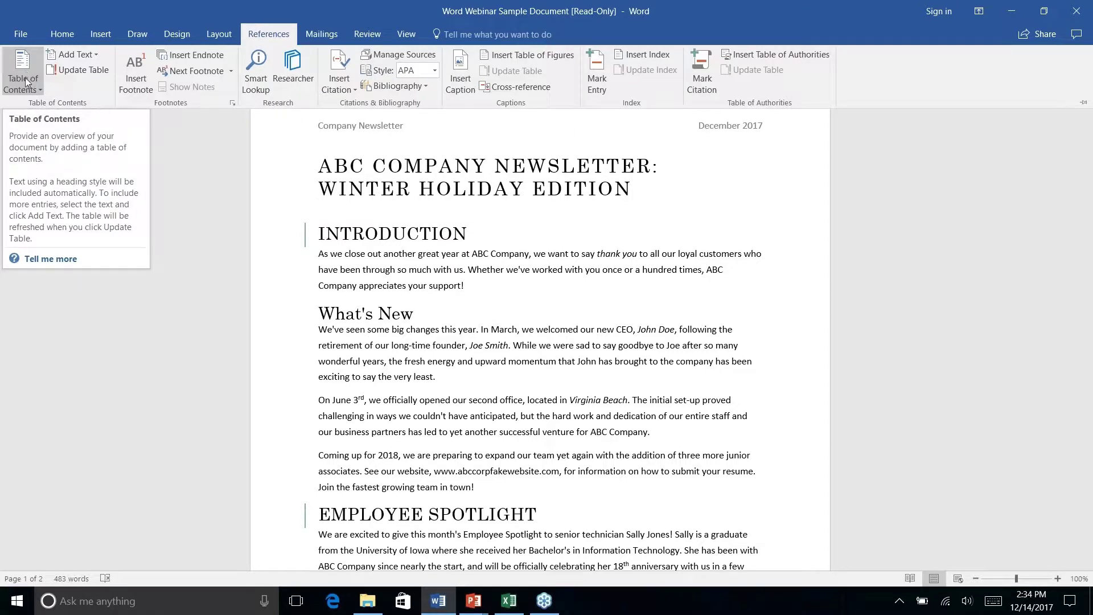
left_click(35, 89)
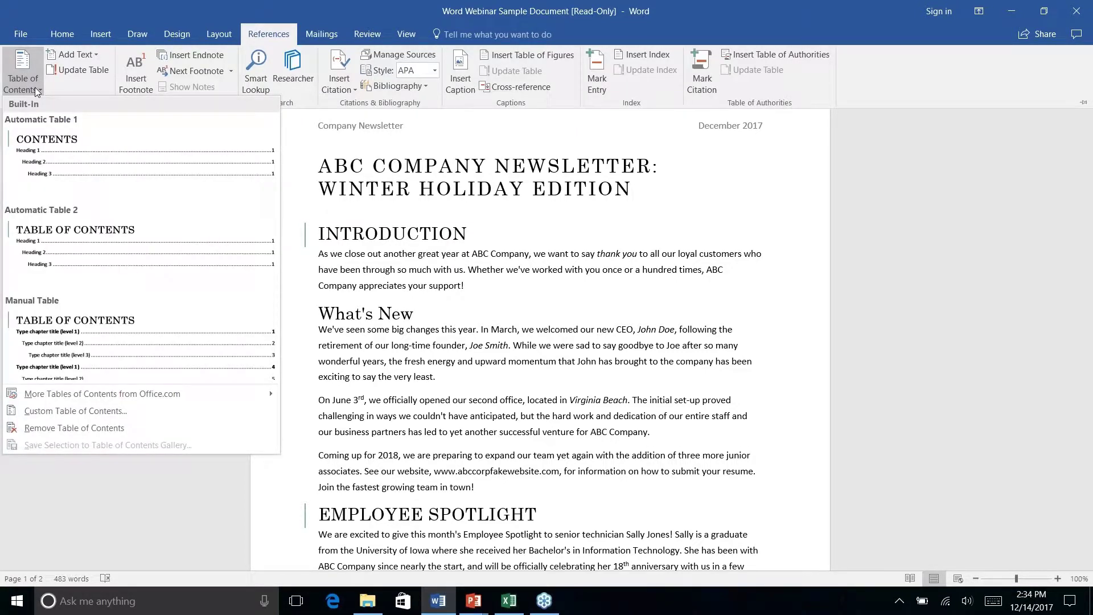
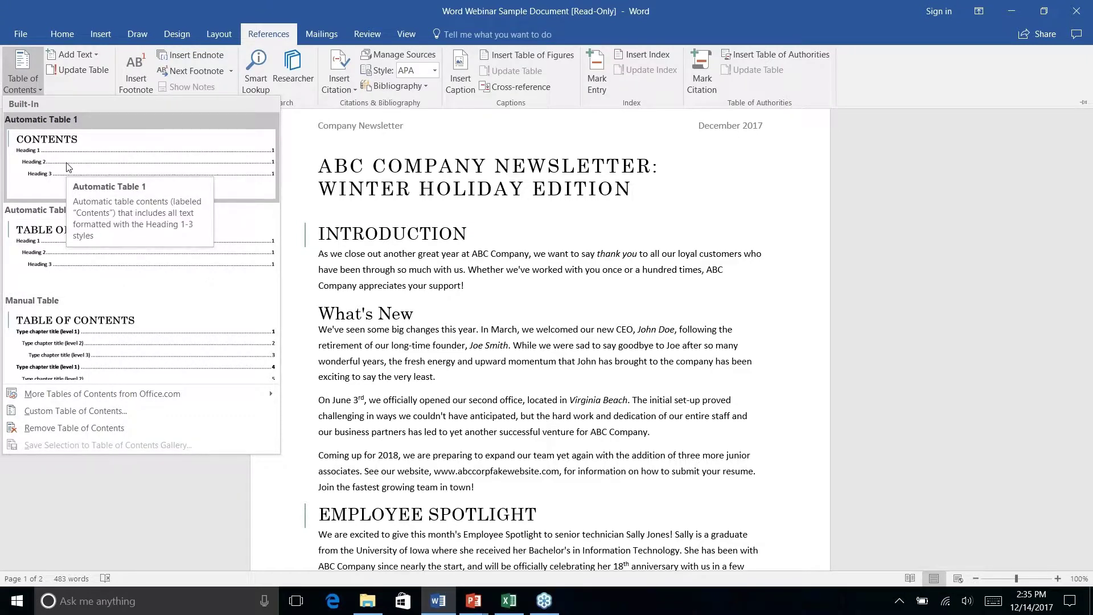
right_click(48, 166)
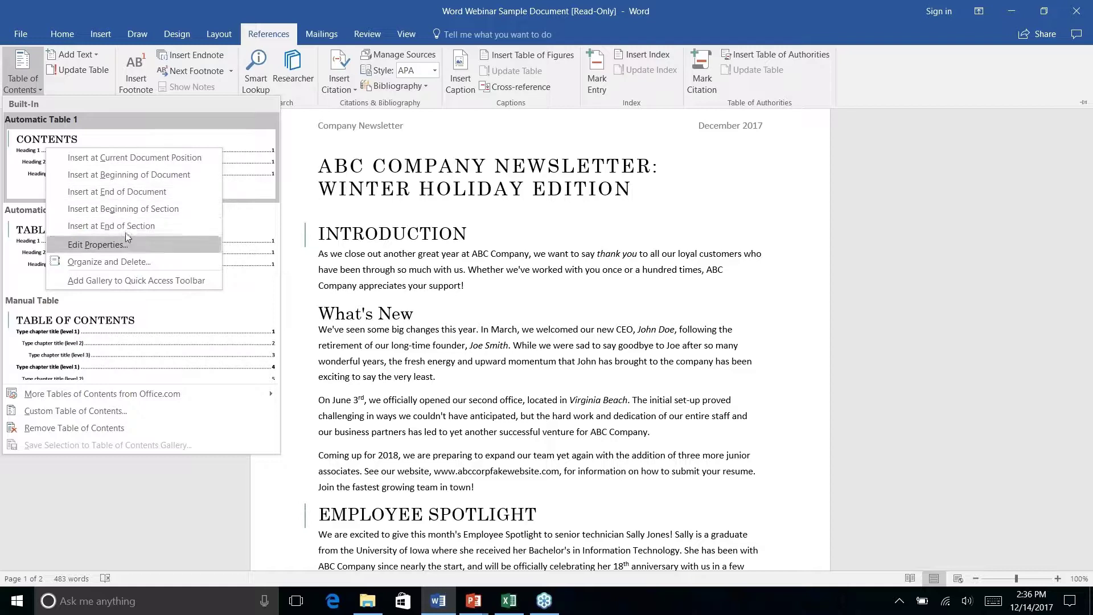
key("Escape")
key("Escape")
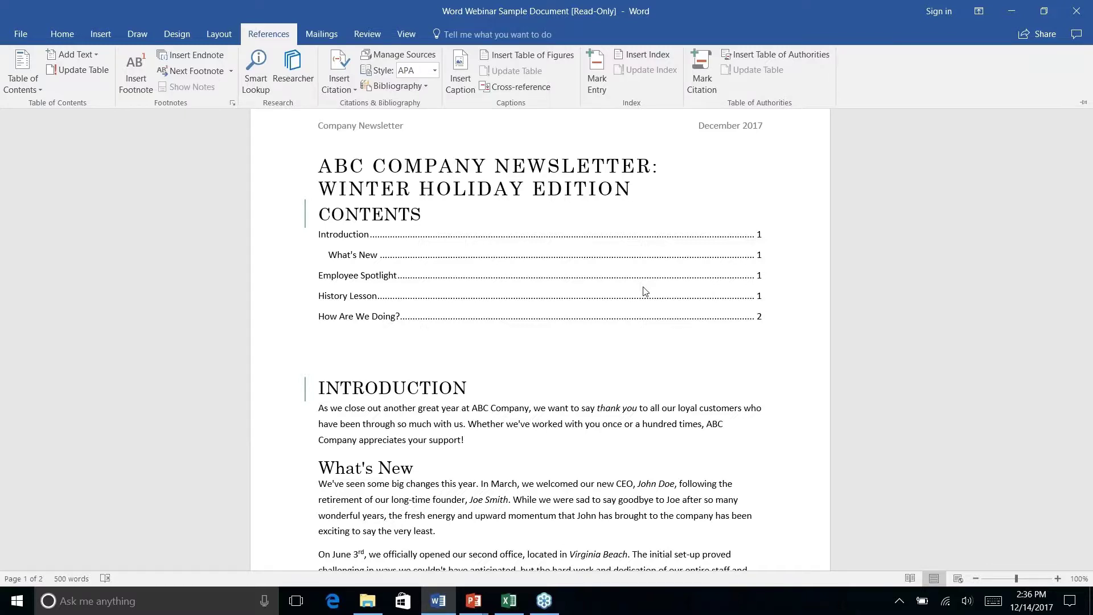
key("ctrl+F1")
key("Return")
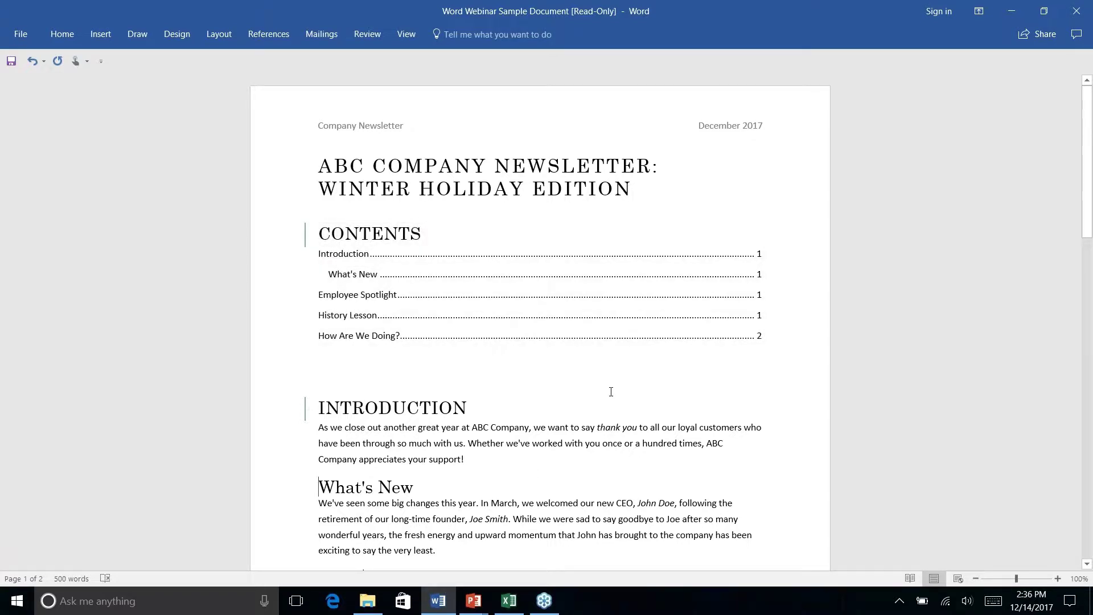
- Update the table of contents against the document's current headings and page numbers
scroll(611, 393, "down", 3)
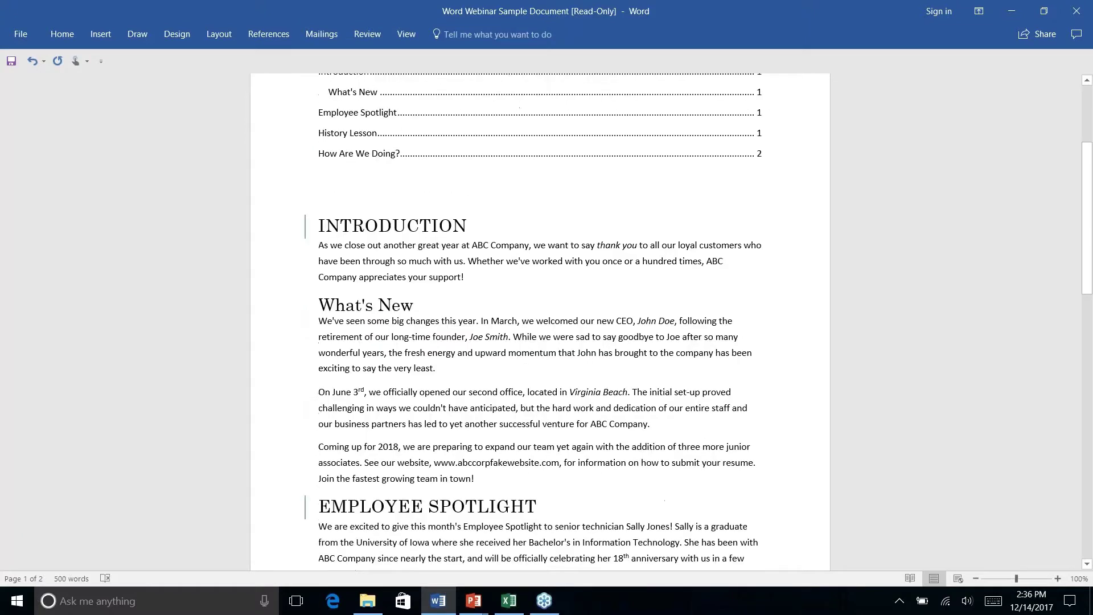
scroll(611, 393, "up", 3)
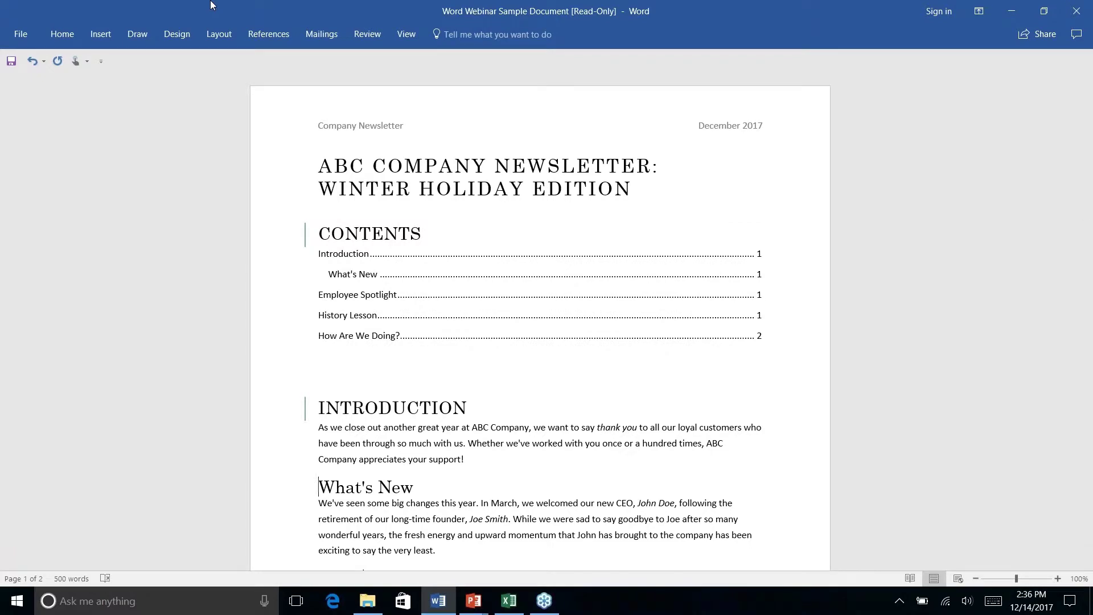
left_click(274, 34)
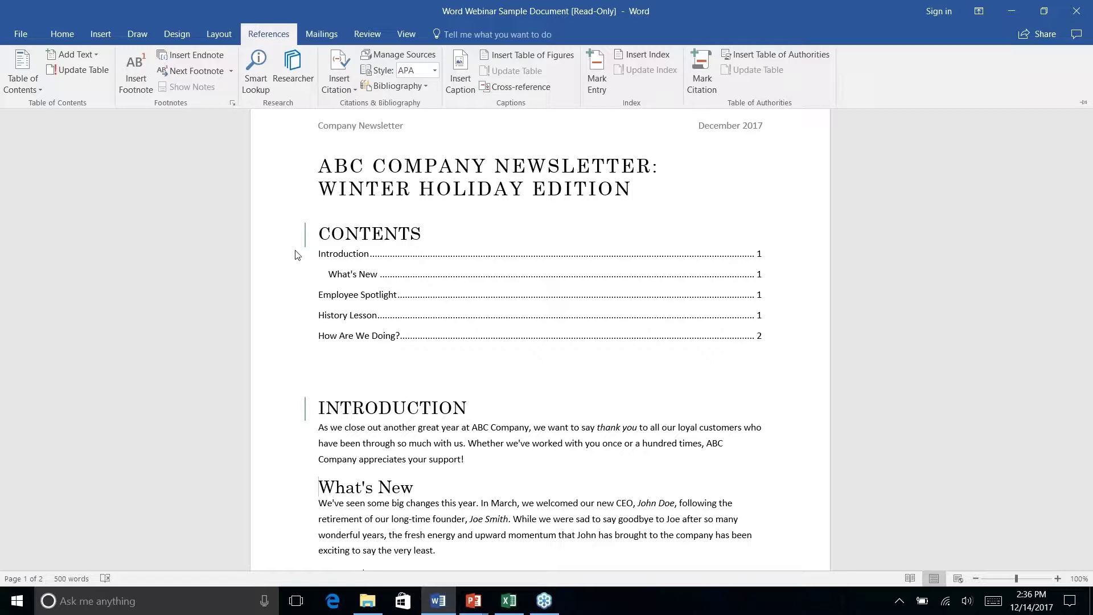
left_click(83, 70)
left_click(74, 71)
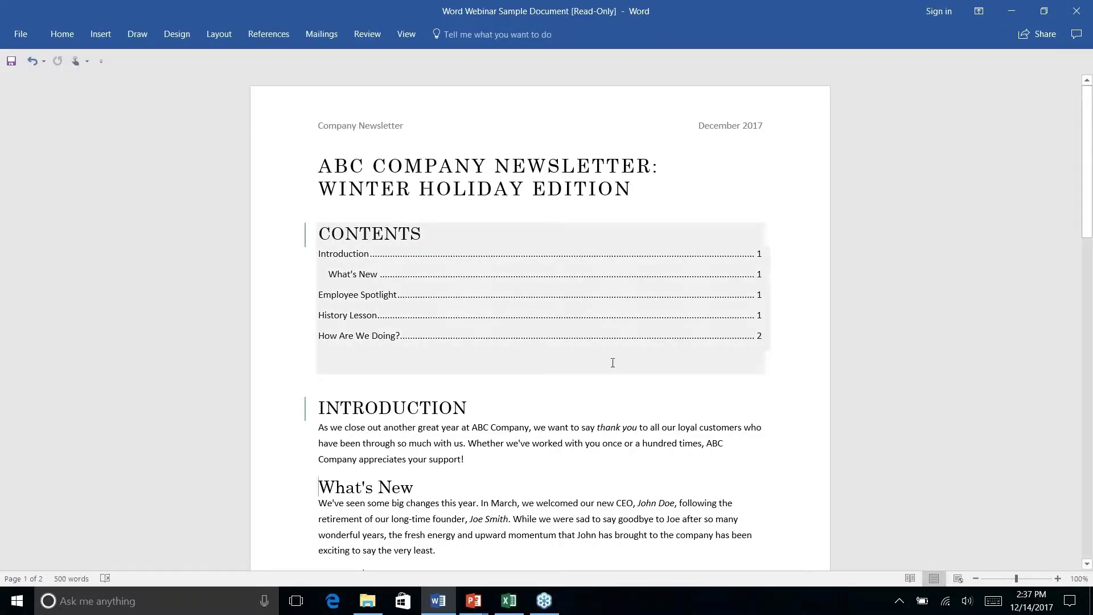
left_click(556, 341)
left_click(569, 389)
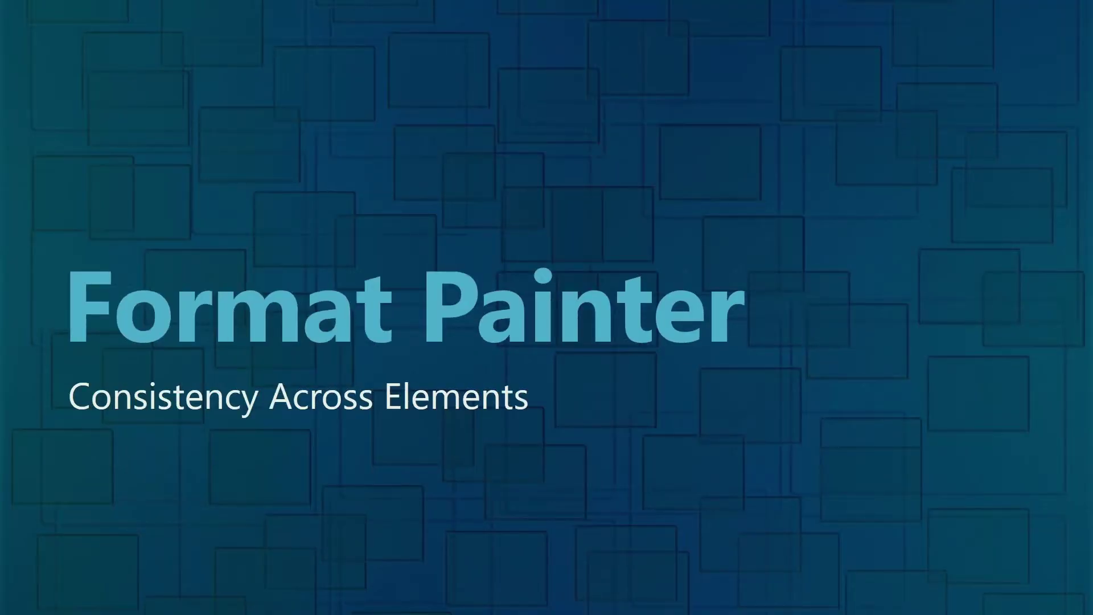
- Switch back to the Word newsletter and place the cursor at the start of the centered company address on page 2
key("alt+Tab")
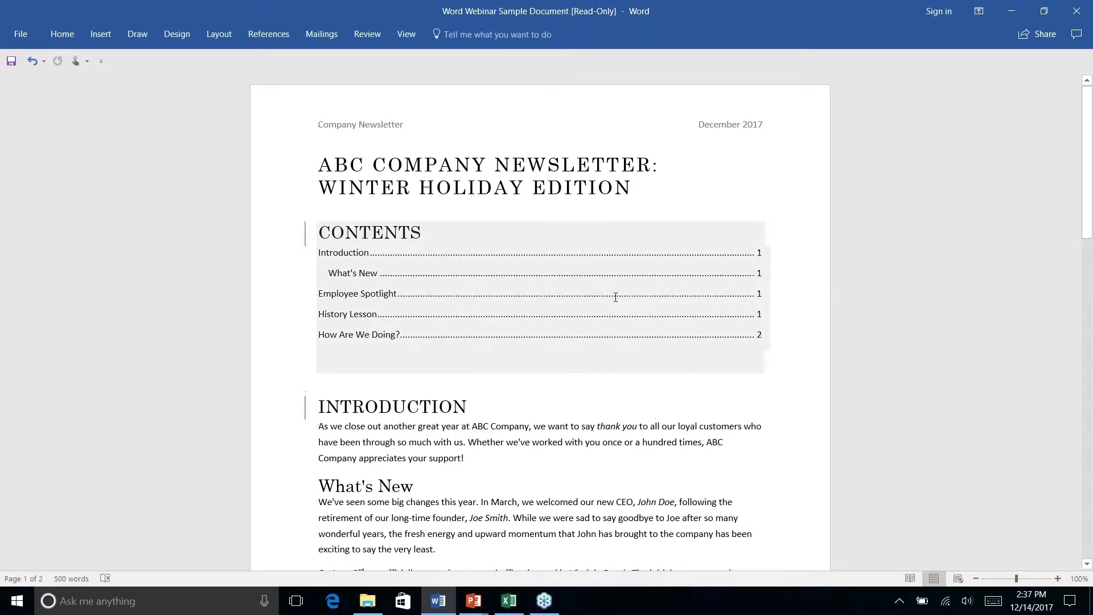
scroll(615, 295, "down", 2)
scroll(615, 298, "down", 18)
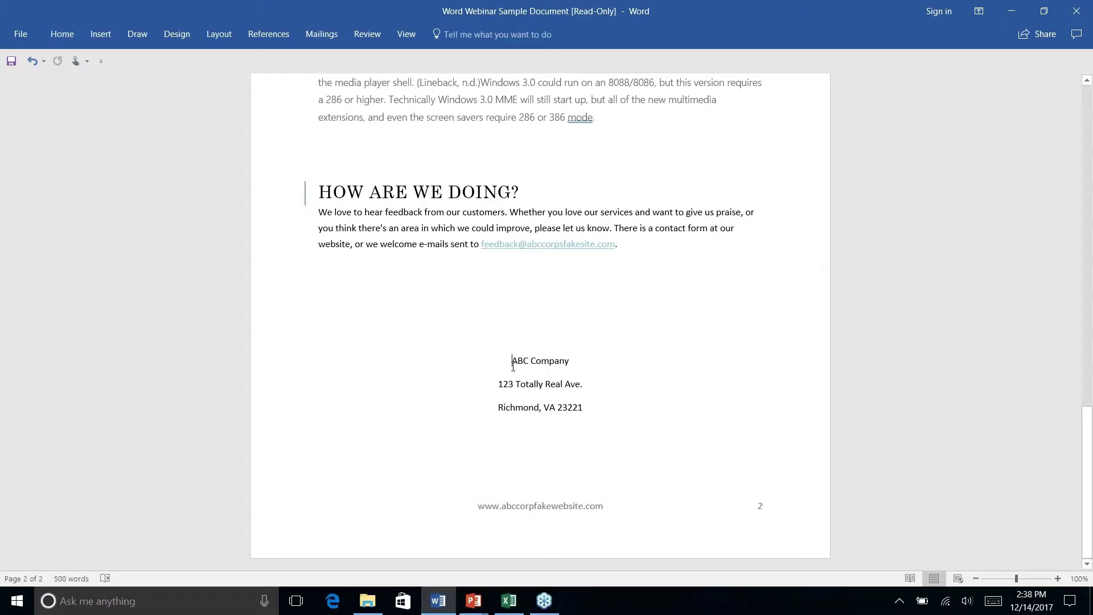
left_click(103, 36)
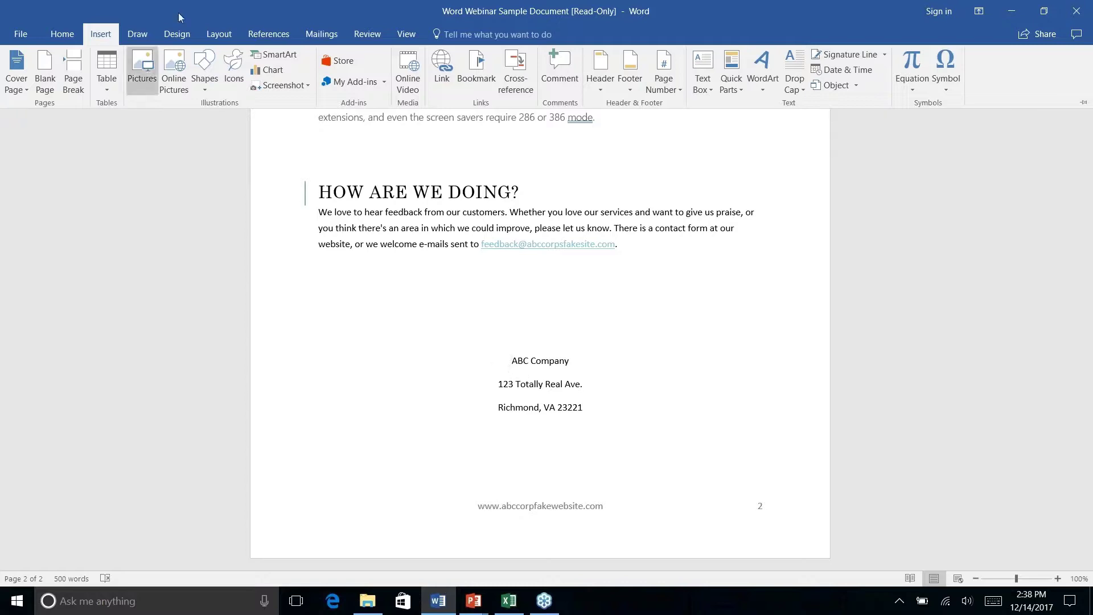
right_click(206, 90)
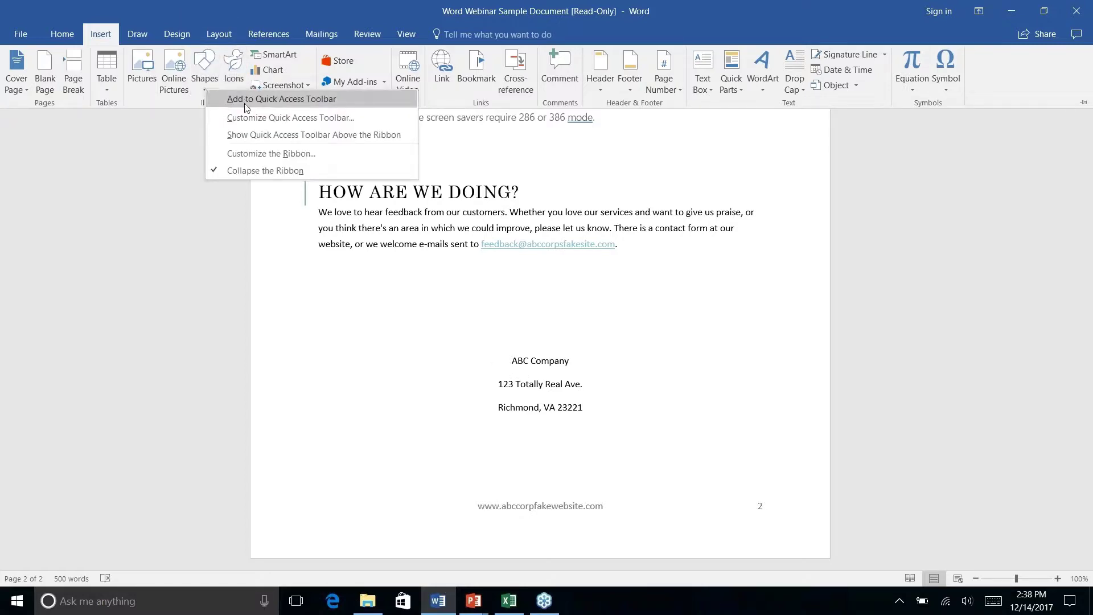
left_click(203, 66)
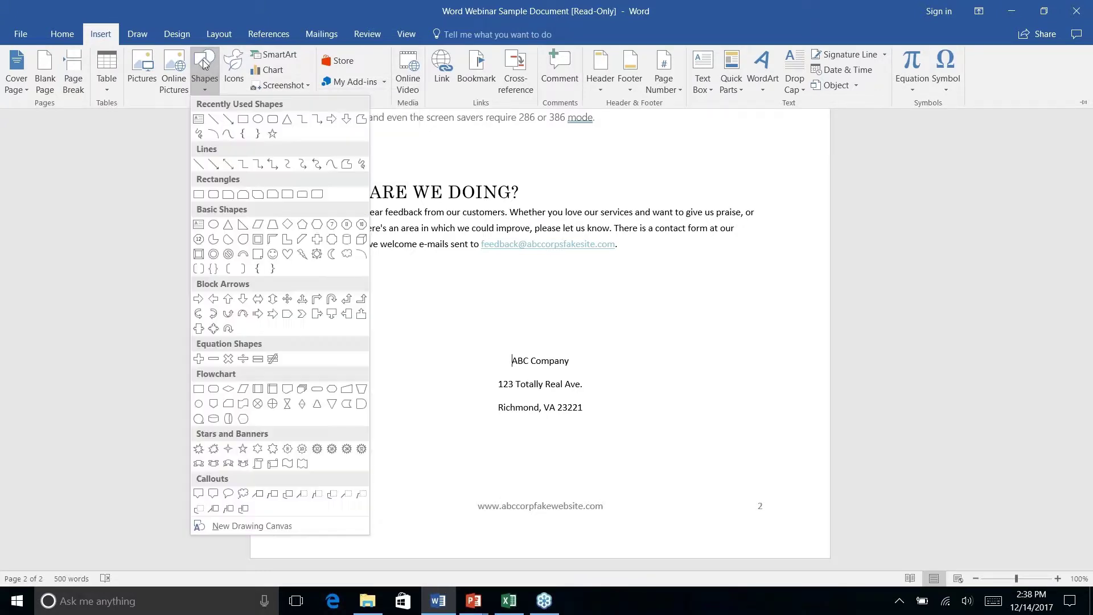
key("ctrl+F1")
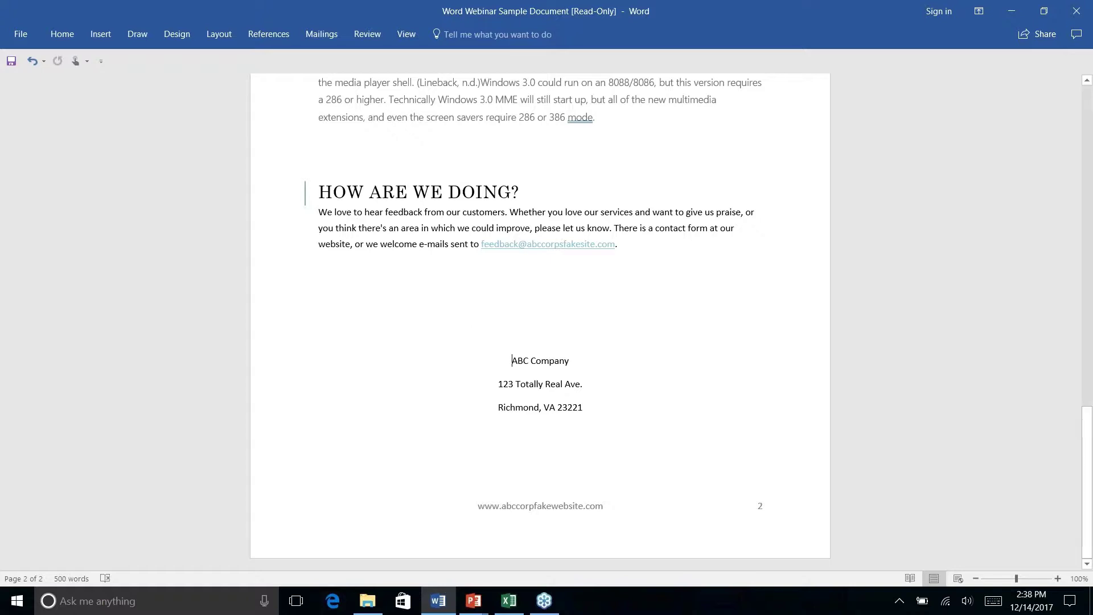
left_click(140, 35)
- Draw a rounded rectangle about 1.77" wide and 1.37" high over the company address block on page 2
left_click(92, 41)
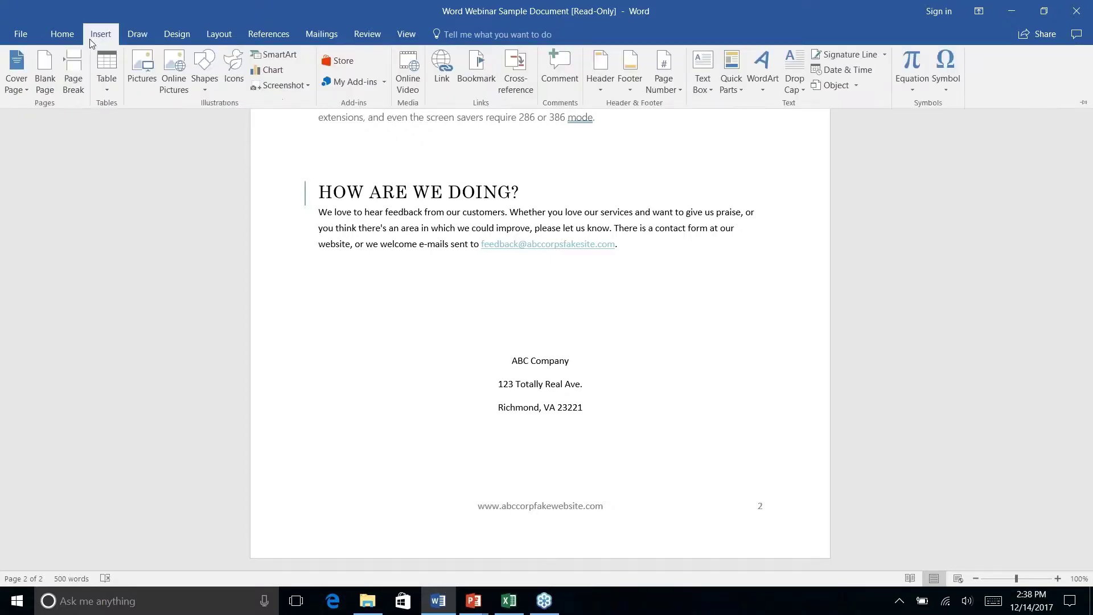
left_click(212, 87)
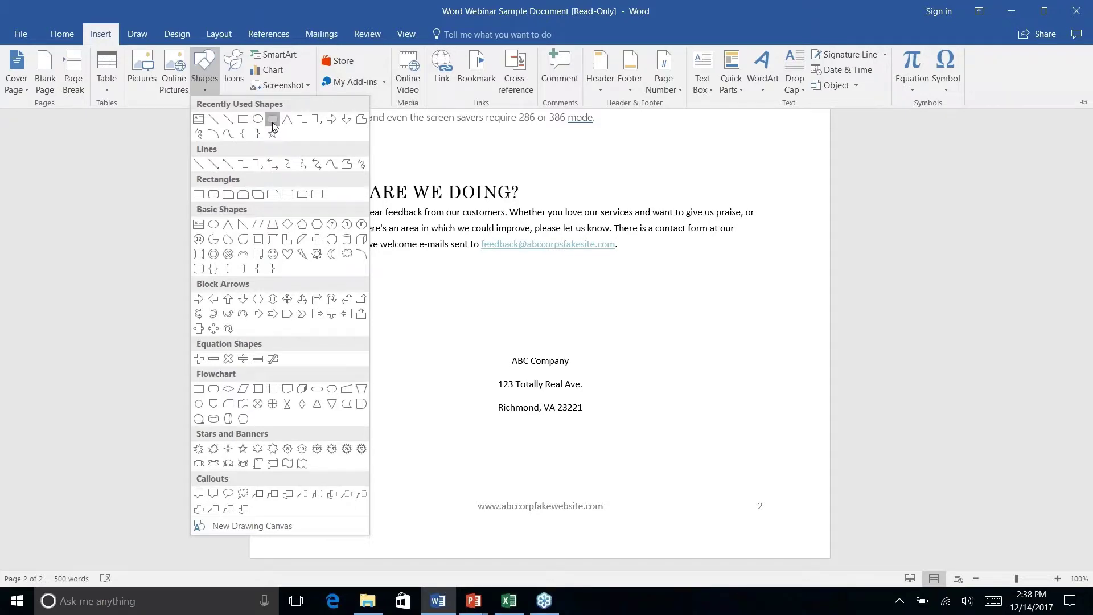
left_click(260, 121)
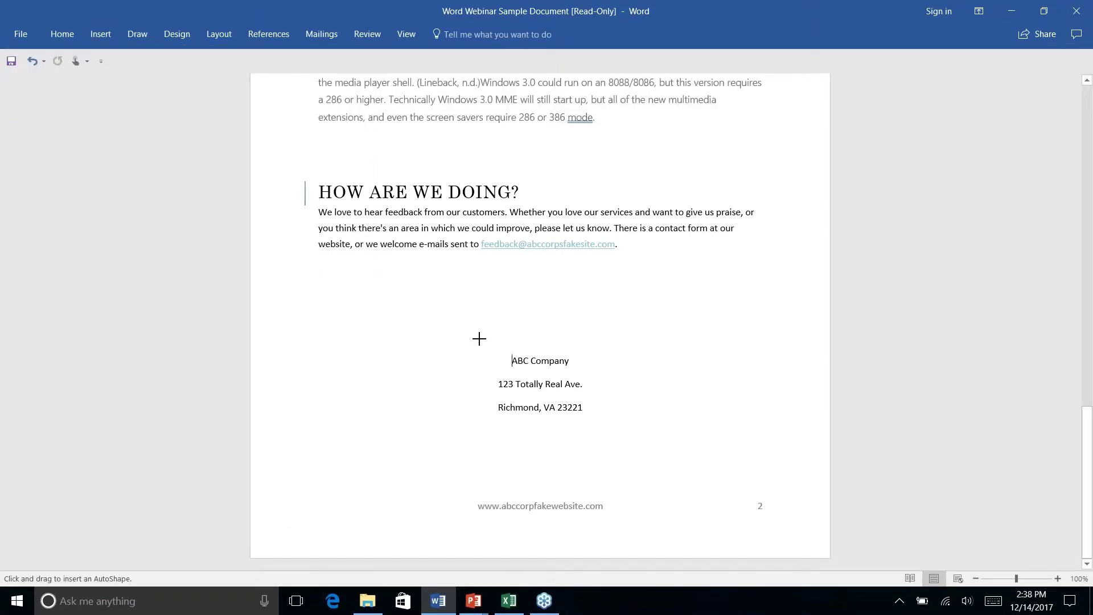
left_click_drag(479, 339, 601, 433)
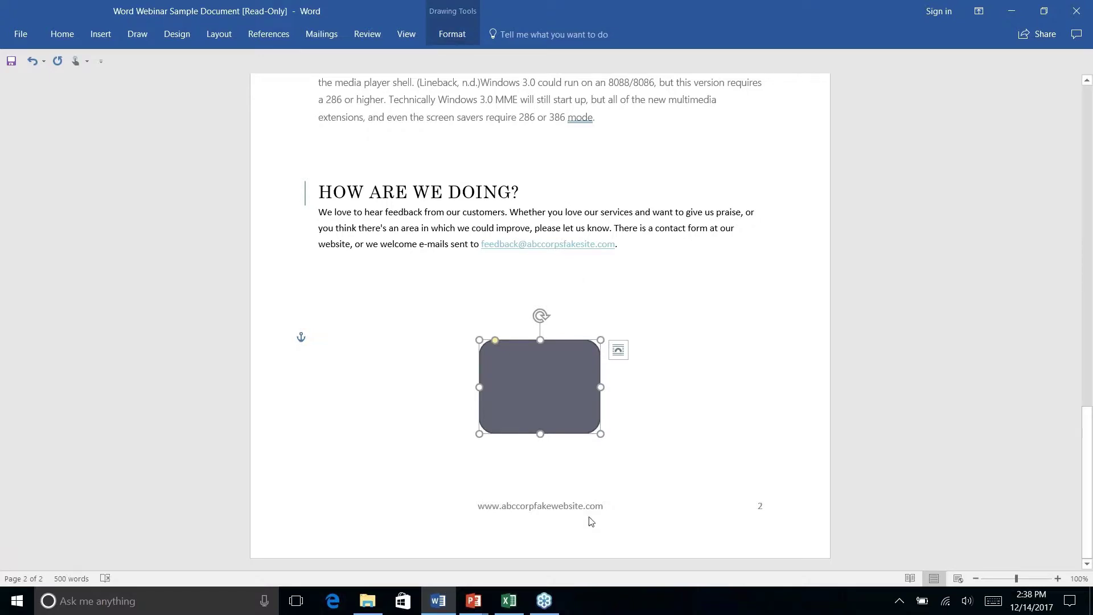
- Send the rounded rectangle behind the text of the company address and deselect it
left_click(452, 35)
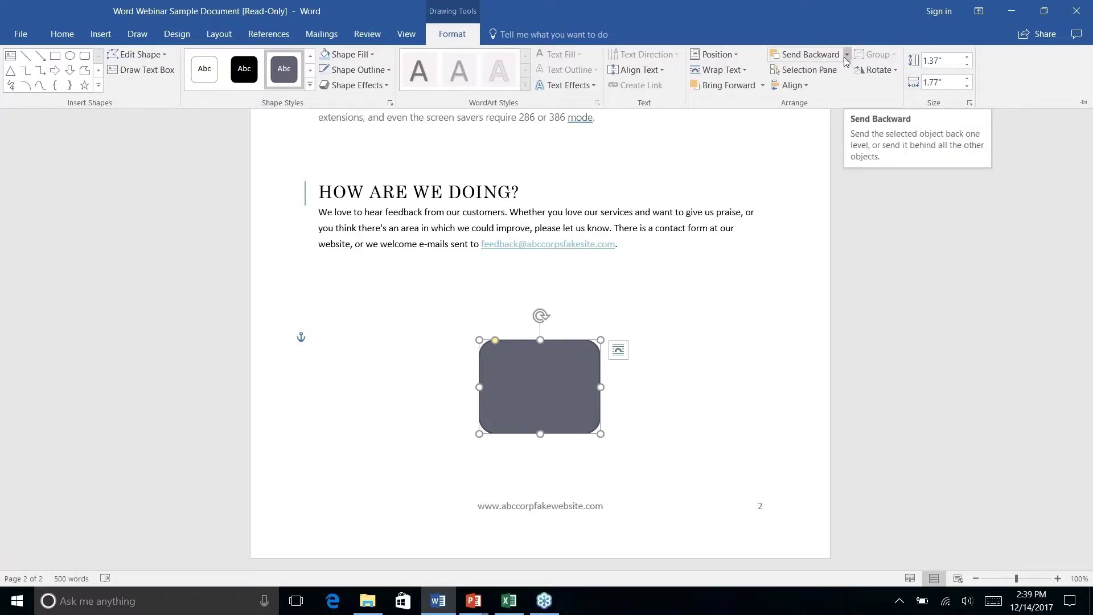
left_click(847, 57)
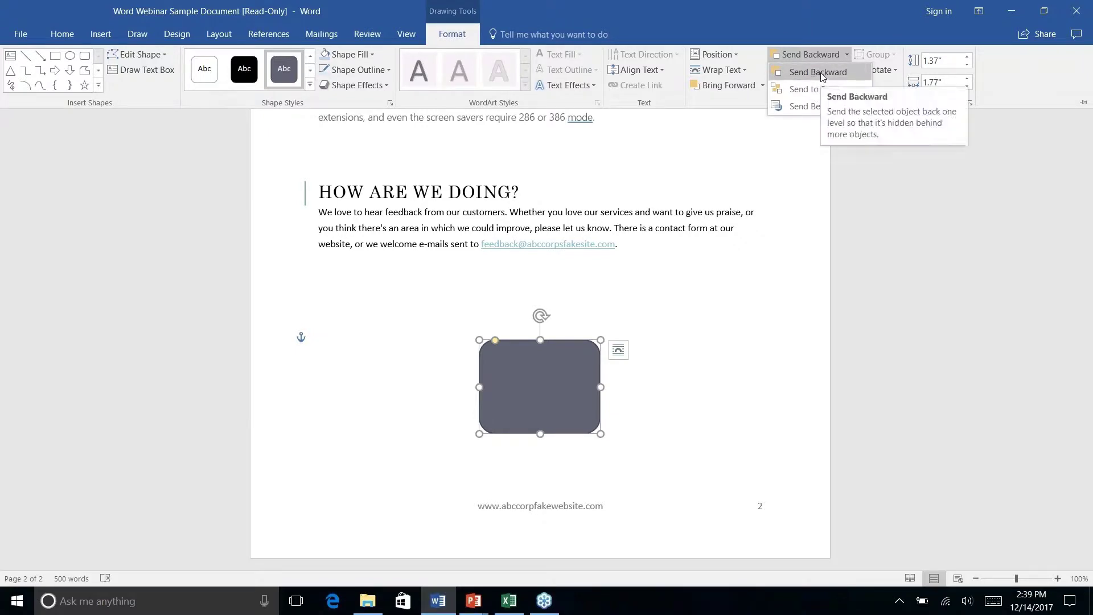
right_click(818, 109)
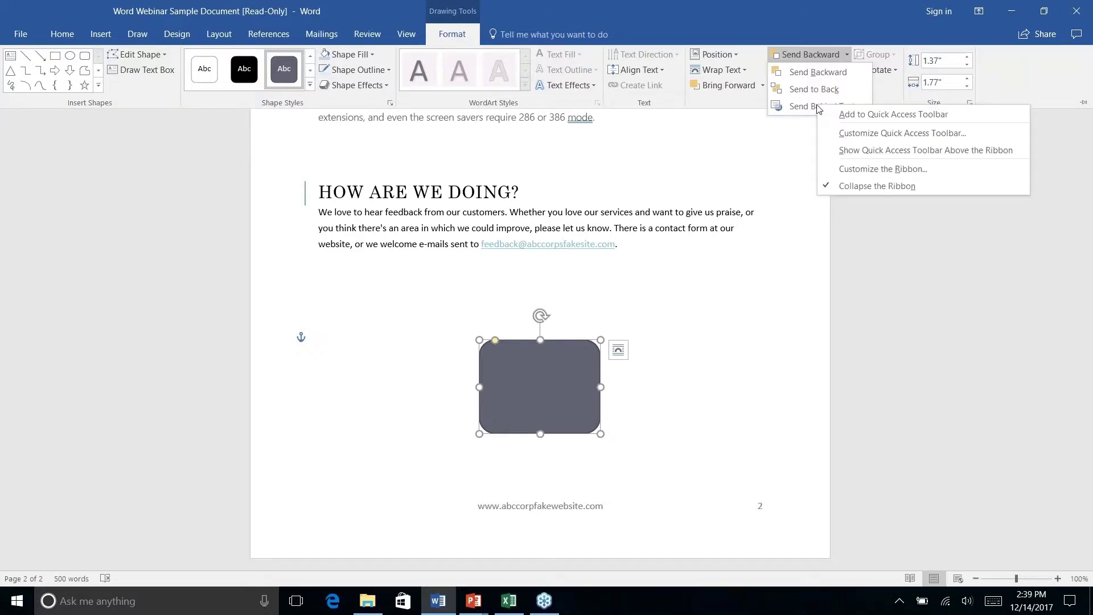
left_click(811, 108)
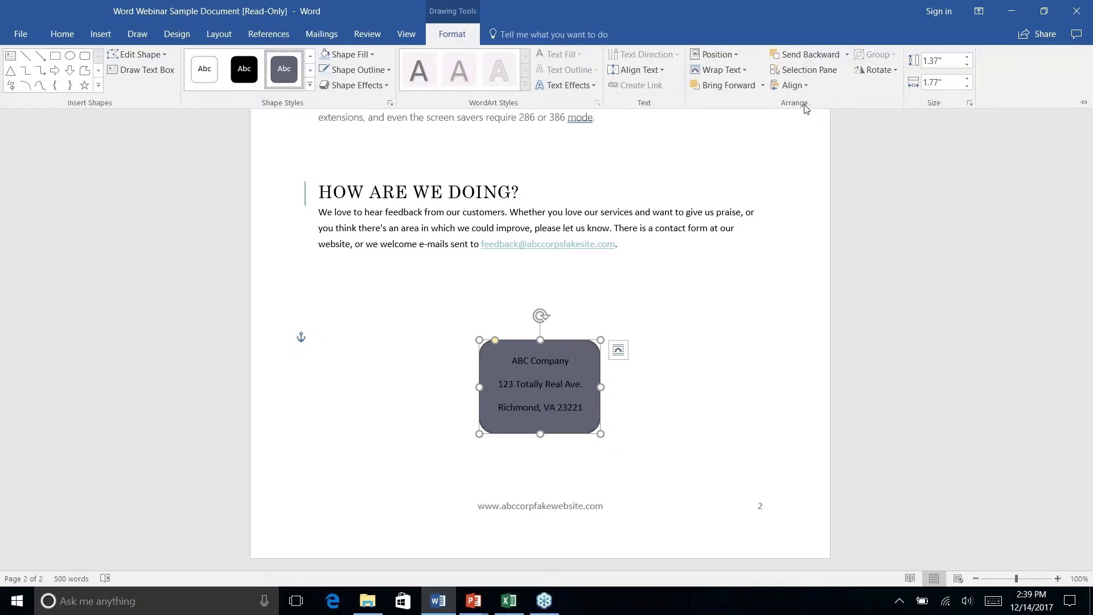
right_click(656, 407)
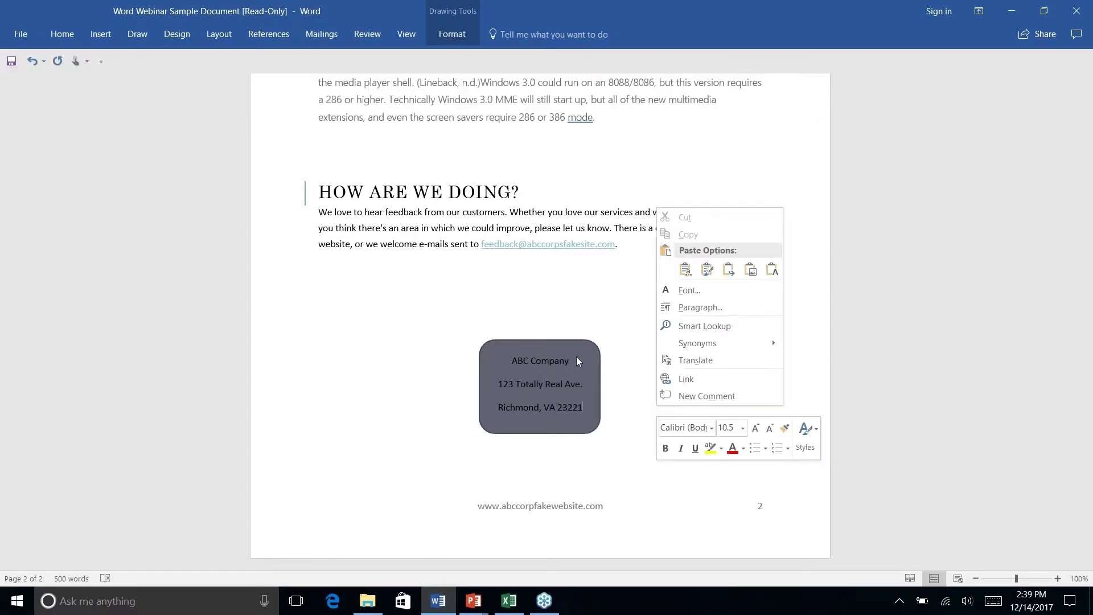
- Apply the light teal theme style from the fourth row to the rounded rectangle behind the company address
key("Escape")
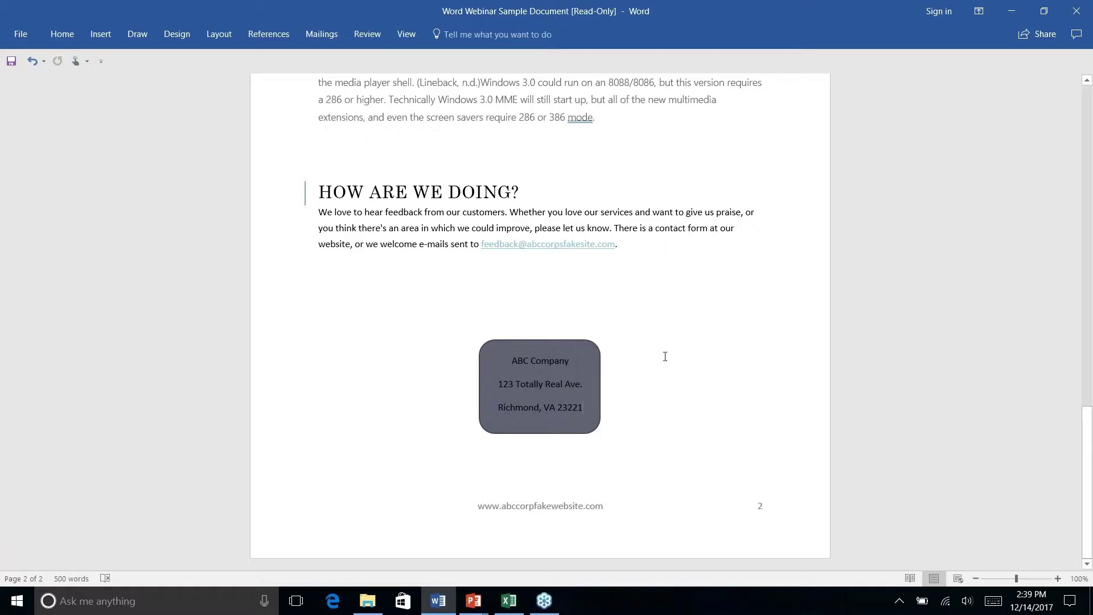
left_click(586, 370)
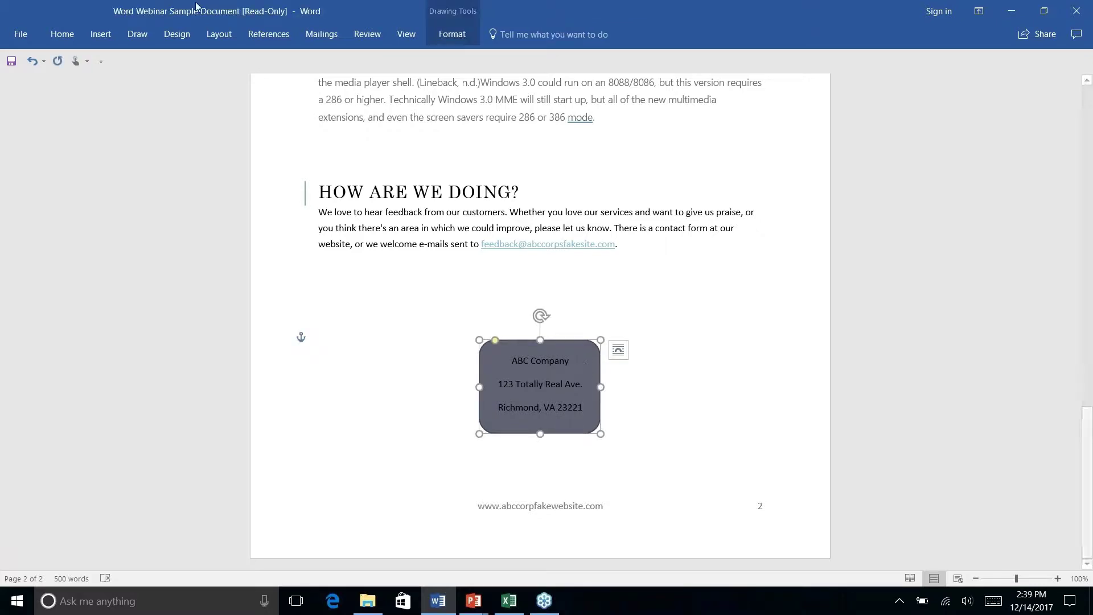
left_click(100, 35)
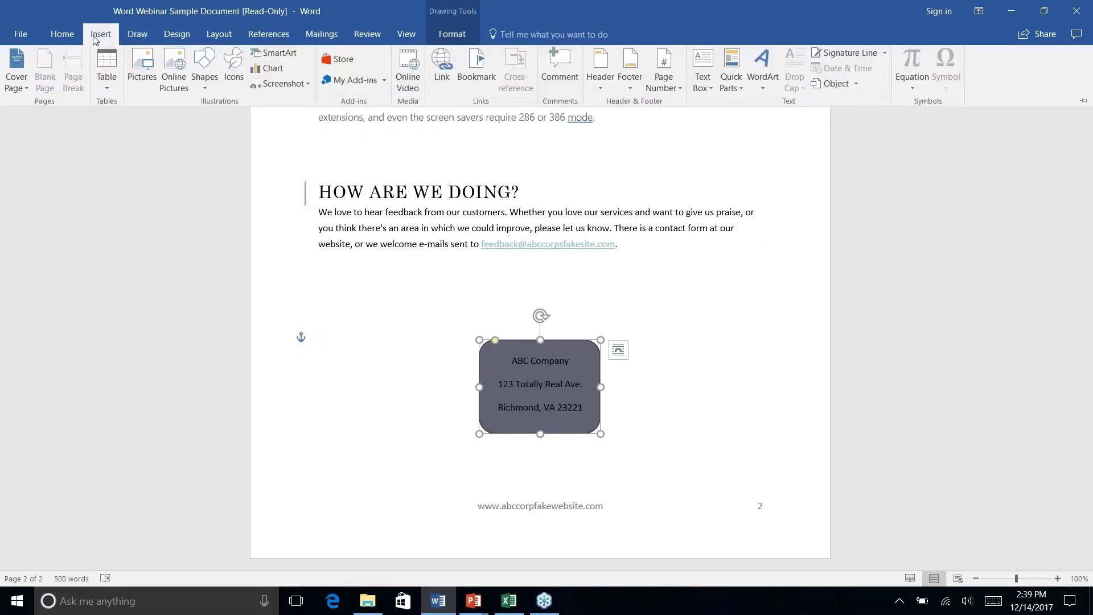
left_click(64, 35)
left_click(452, 34)
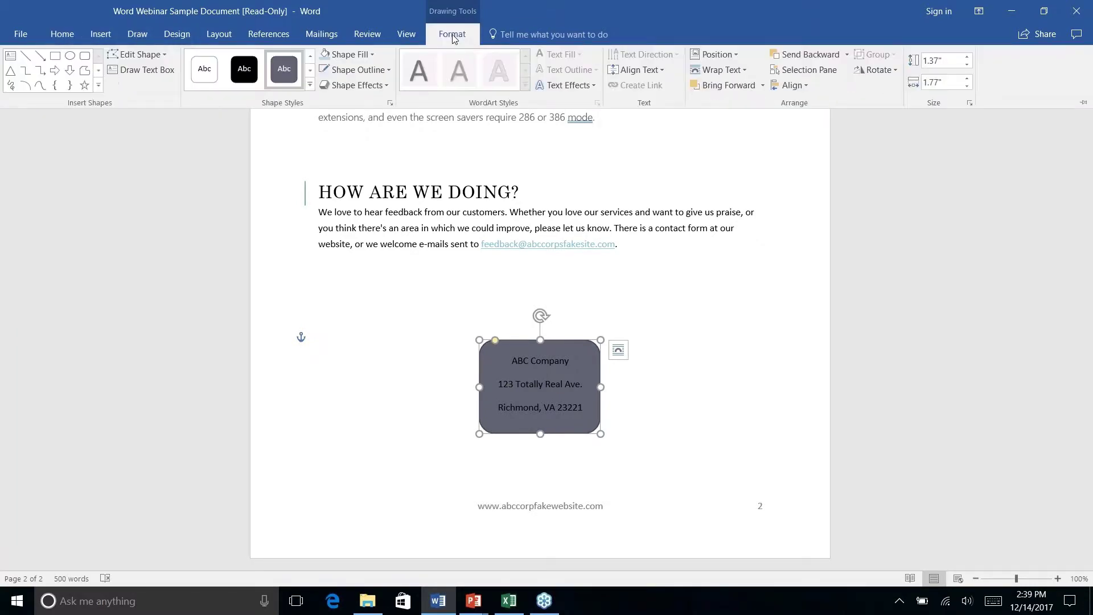
left_click(311, 86)
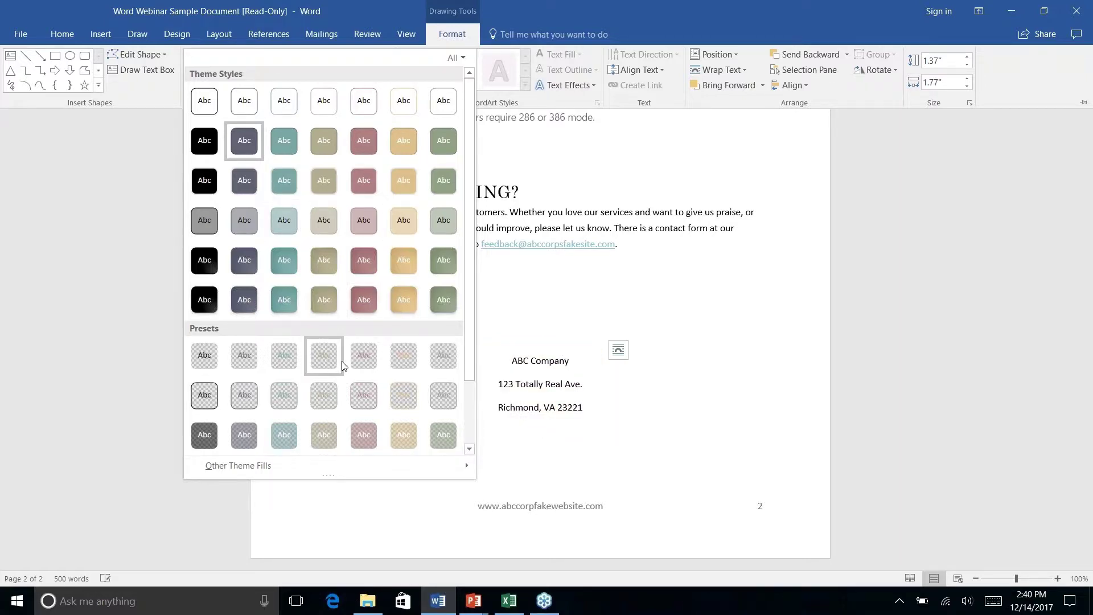
scroll(405, 310, "down", 2)
scroll(408, 316, "up", 2)
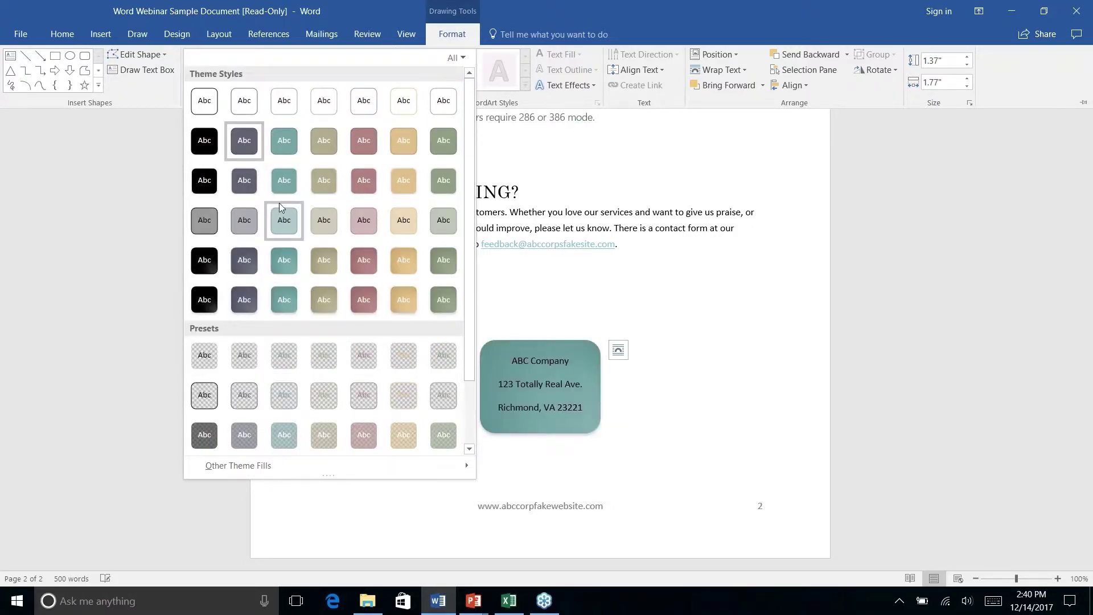
right_click(284, 223)
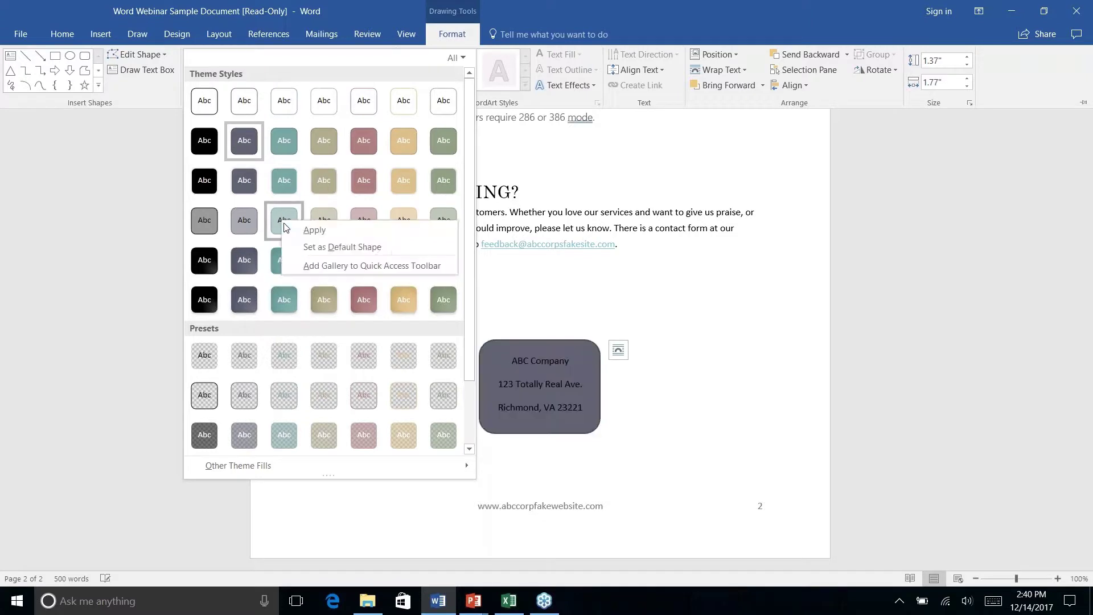
key("Escape")
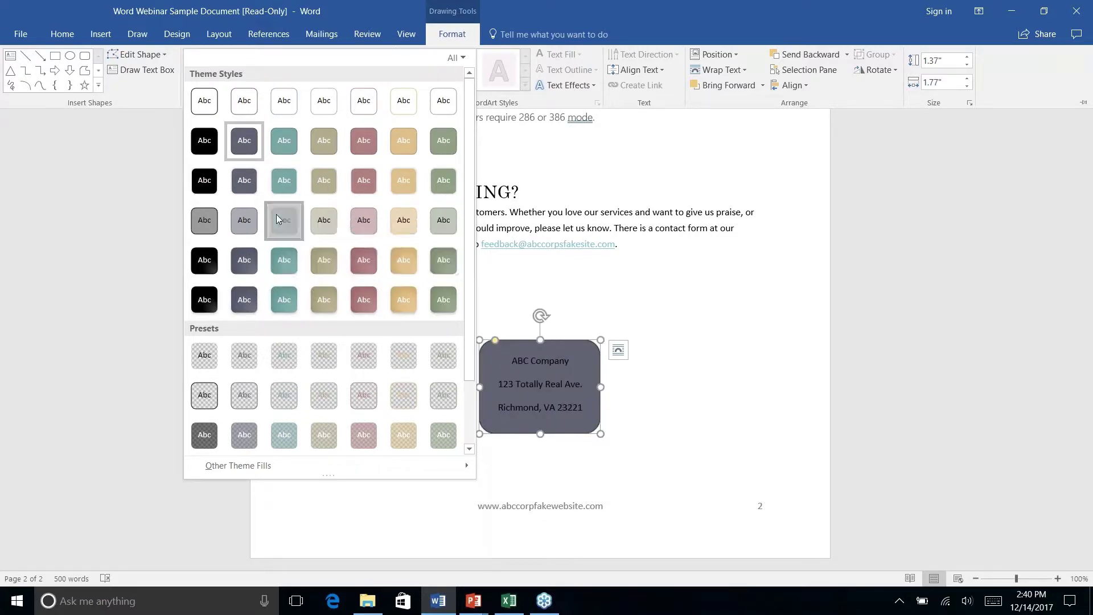
left_click(282, 220)
right_click(644, 417)
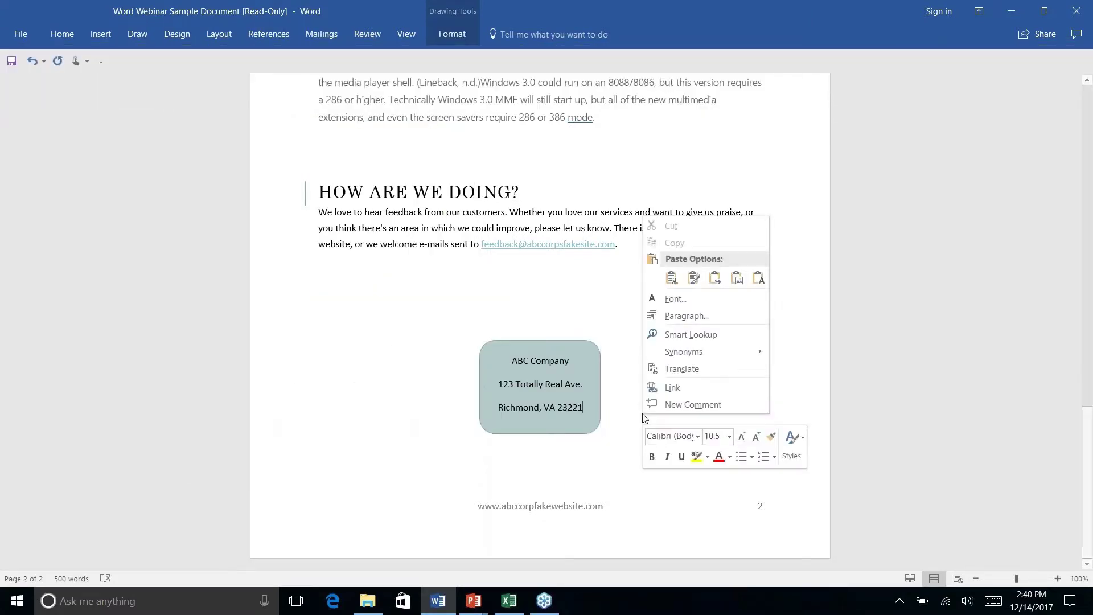
key("Escape")
- Set the address shape's outline to the darkest teal theme color
left_click(579, 352)
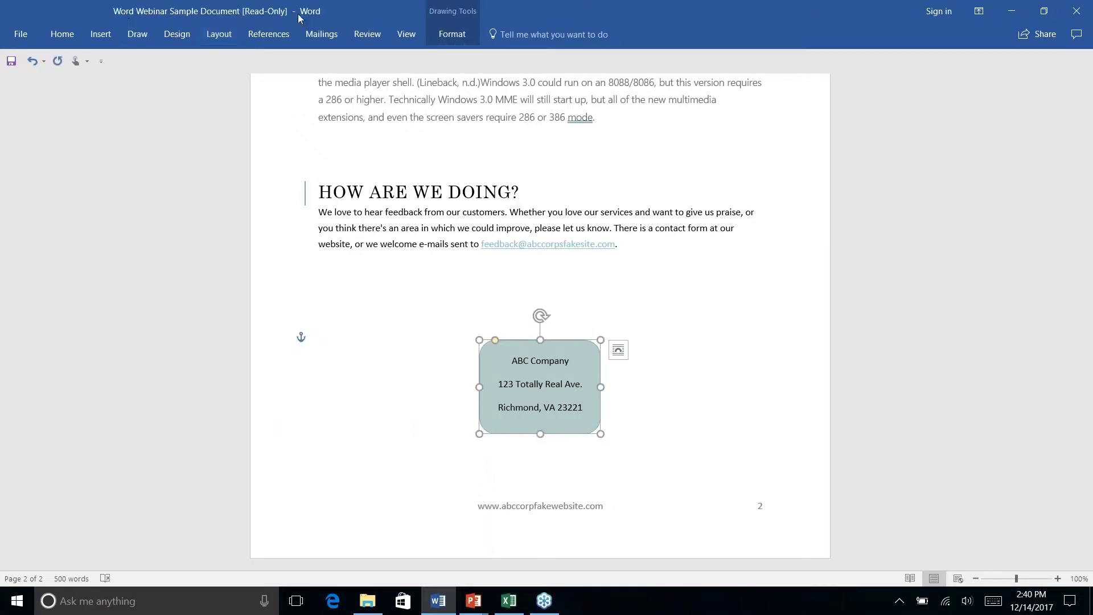
left_click(436, 36)
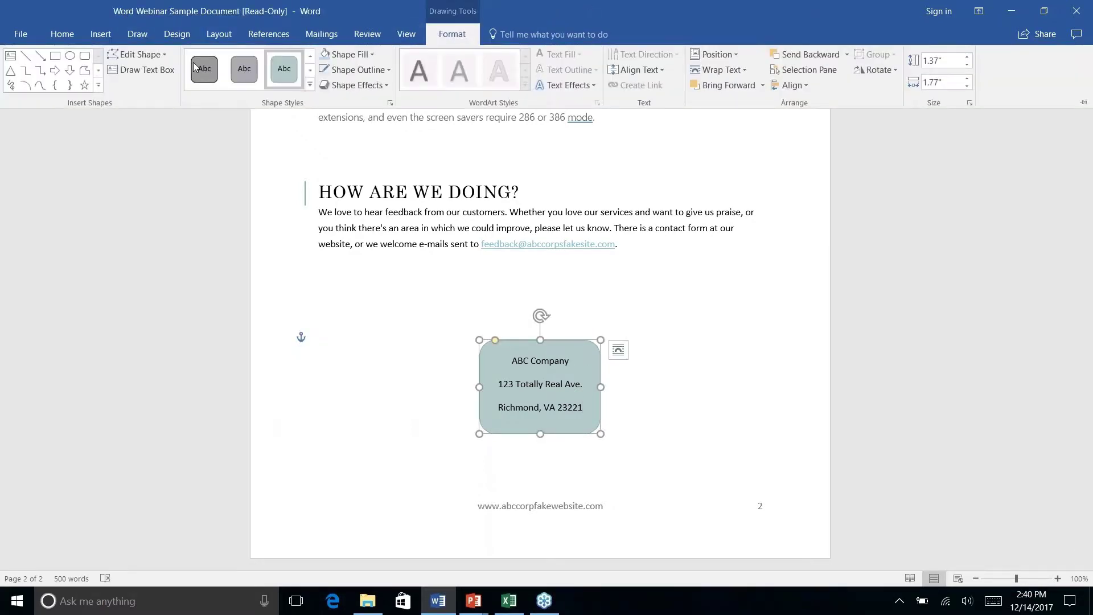
left_click(374, 71)
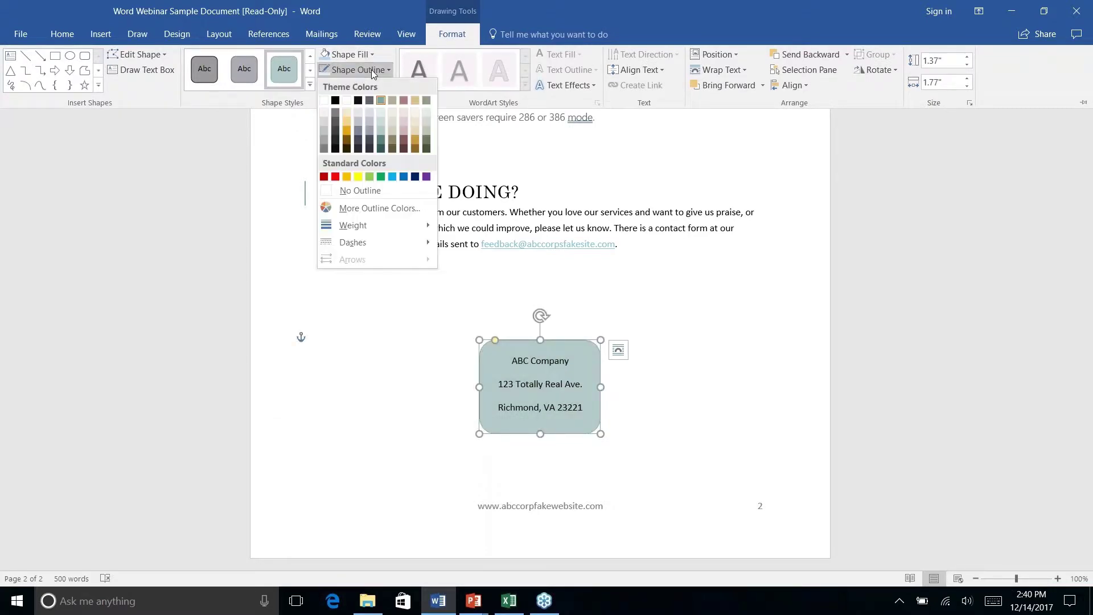
left_click(381, 149)
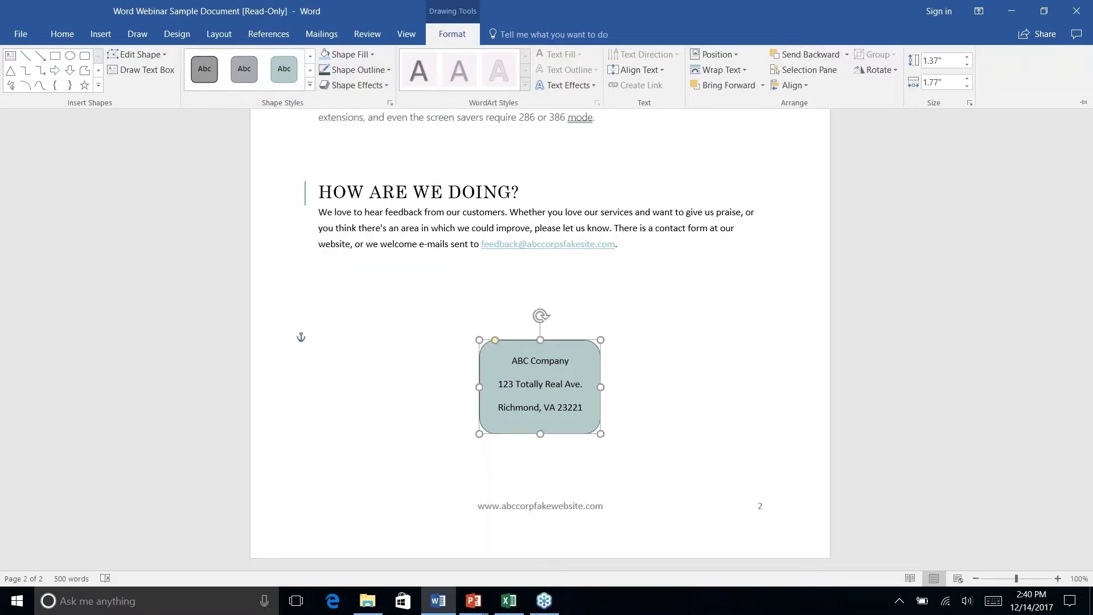
- Set the outline weight of the address shape to 2¼ pt and deselect the shape
left_click(385, 70)
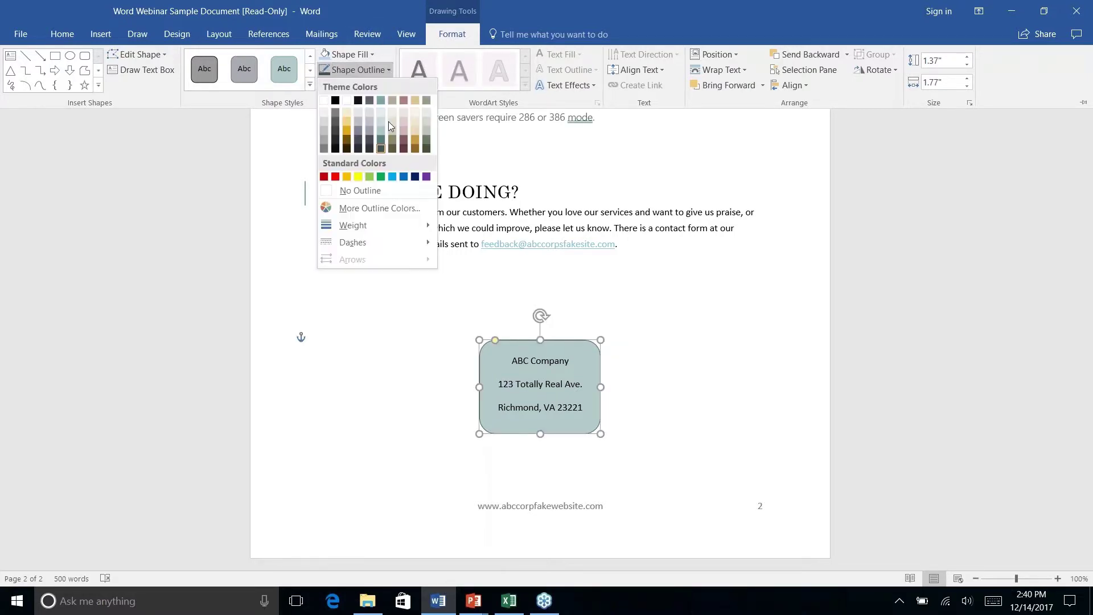
mouse_move(394, 236)
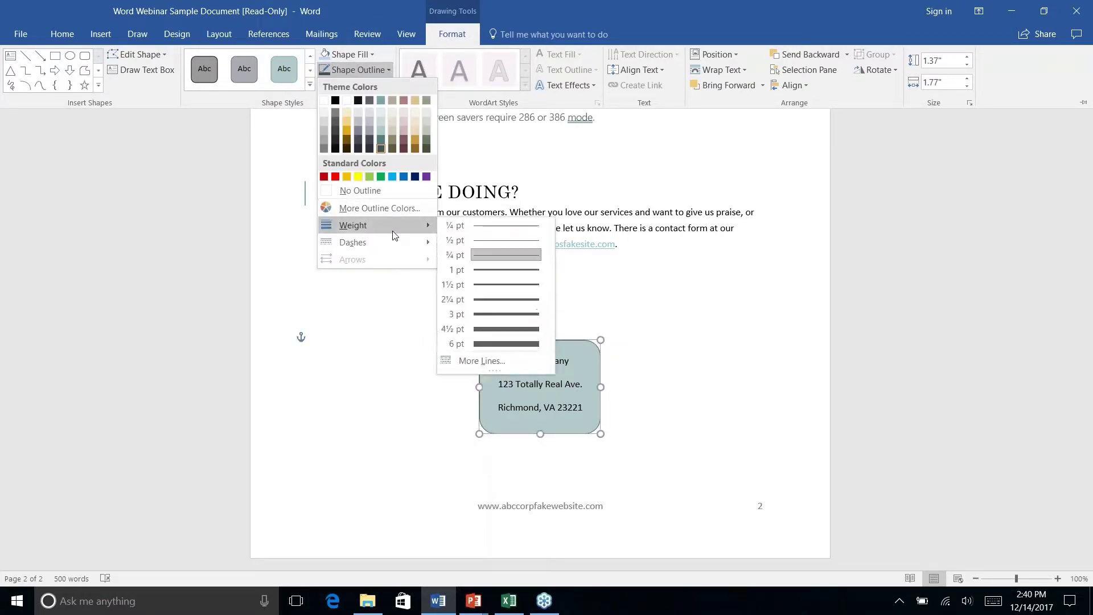
left_click(485, 299)
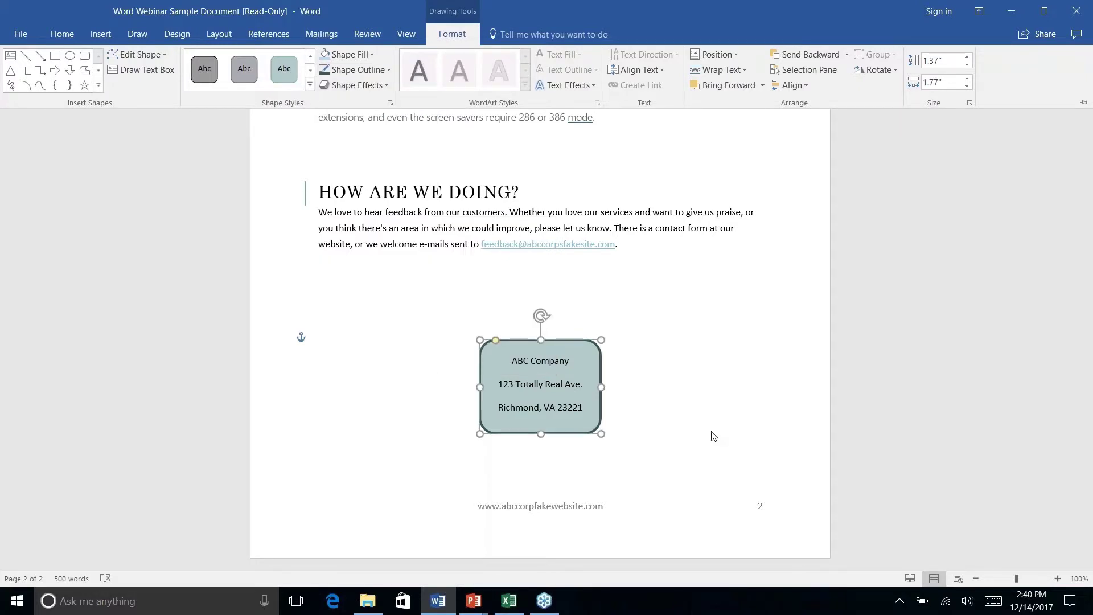
key("ctrl+F1")
key("Escape")
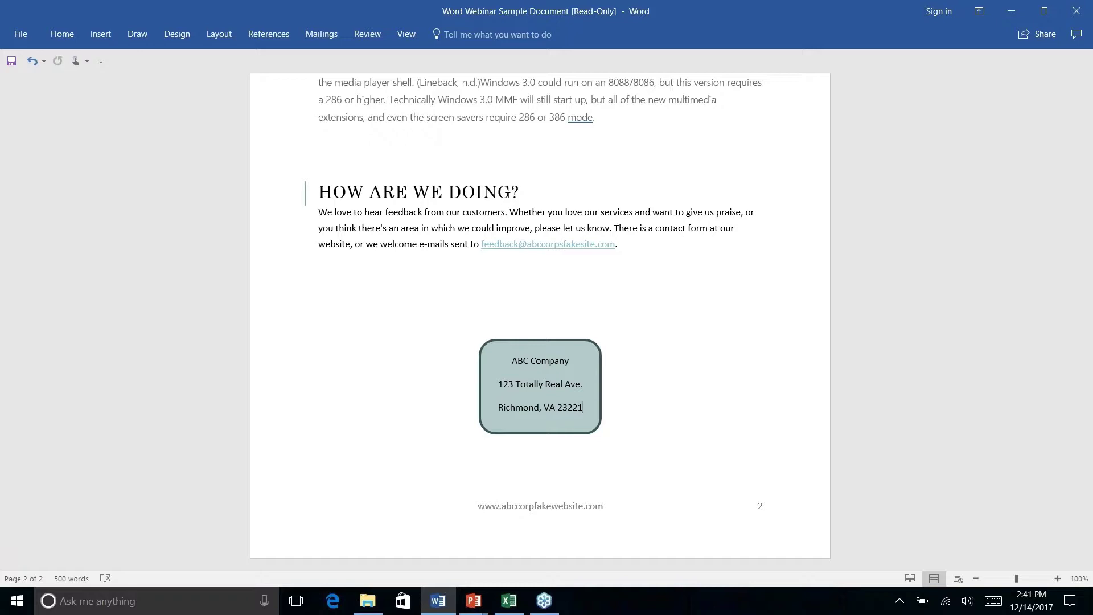
- Draw a rounded rectangle about 3.14" wide and 0.42" high over the History Lesson heading on page 2
scroll(540, 319, "up", 7)
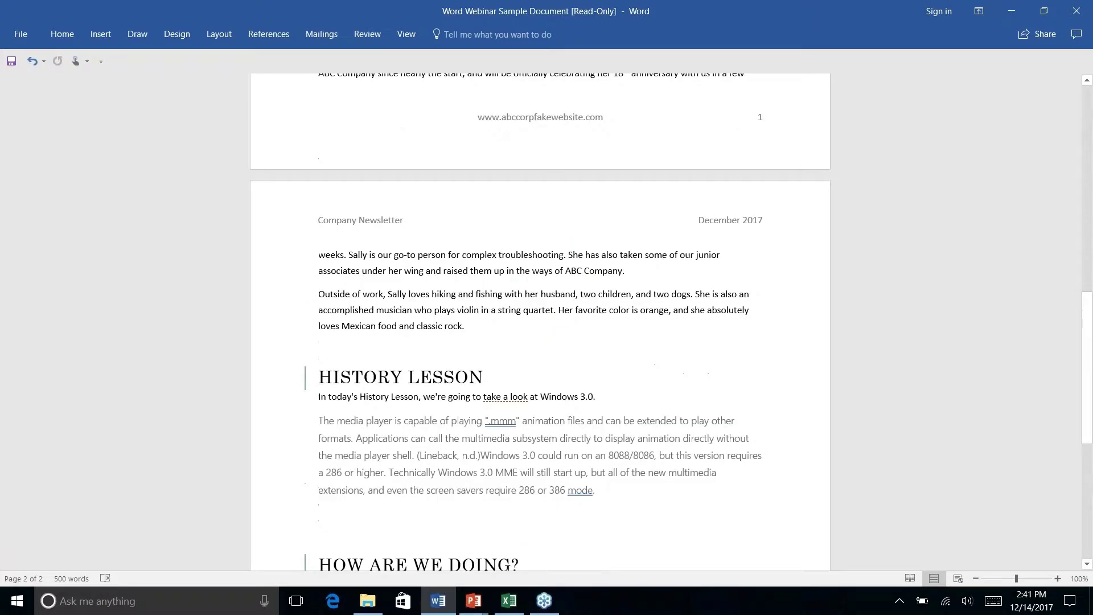
scroll(540, 319, "up", 3)
scroll(540, 319, "down", 1)
scroll(540, 319, "up", 1)
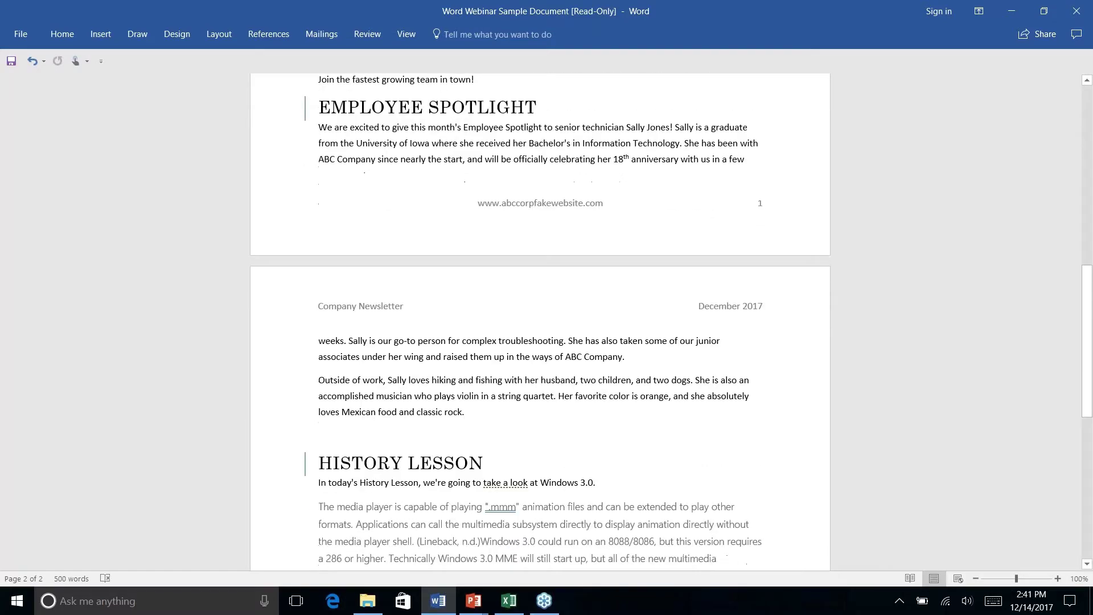
scroll(352, 226, "down", 5)
scroll(352, 226, "up", 1)
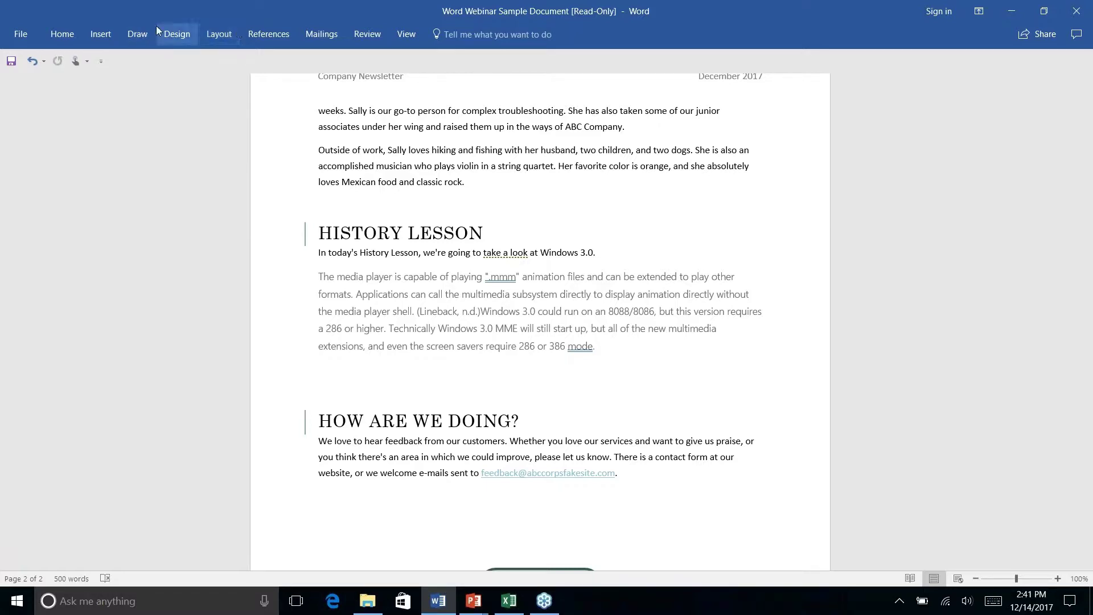
left_click(104, 36)
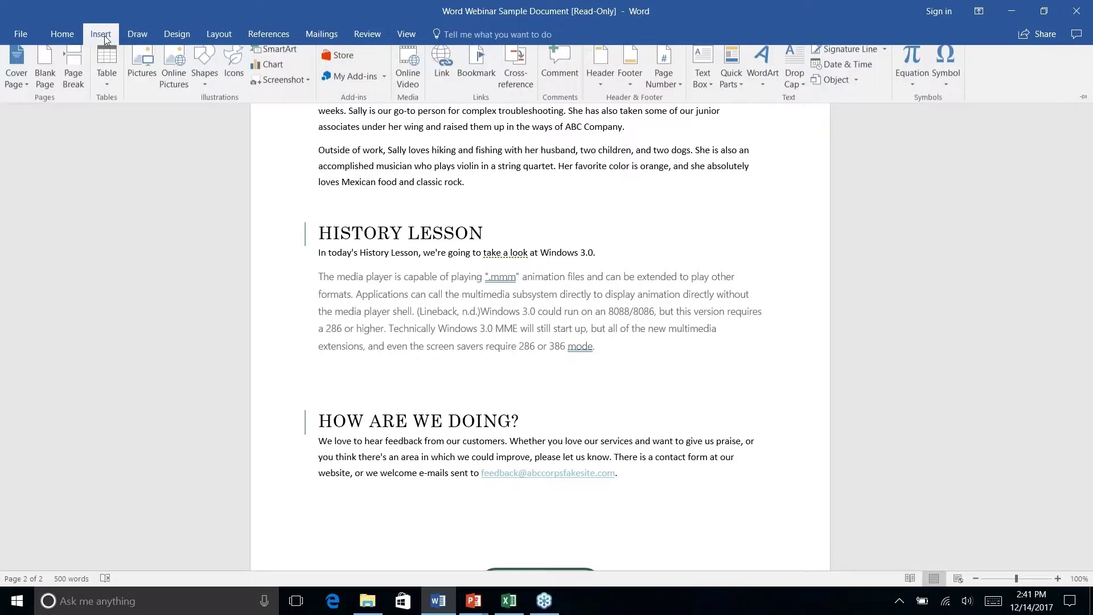
left_click(202, 80)
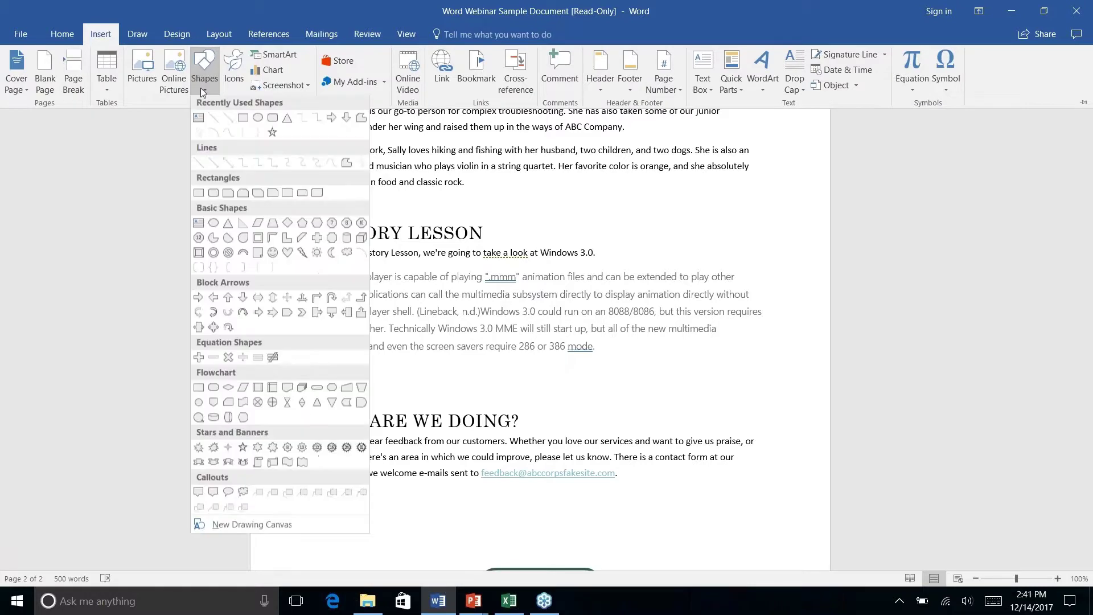
left_click(273, 121)
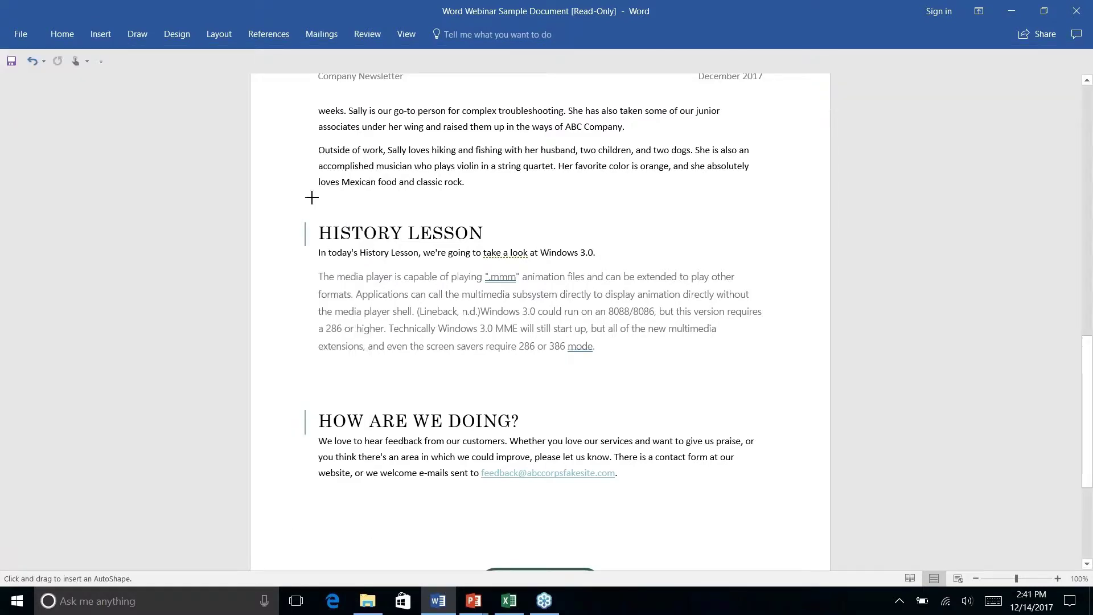
left_click_drag(311, 217, 529, 247)
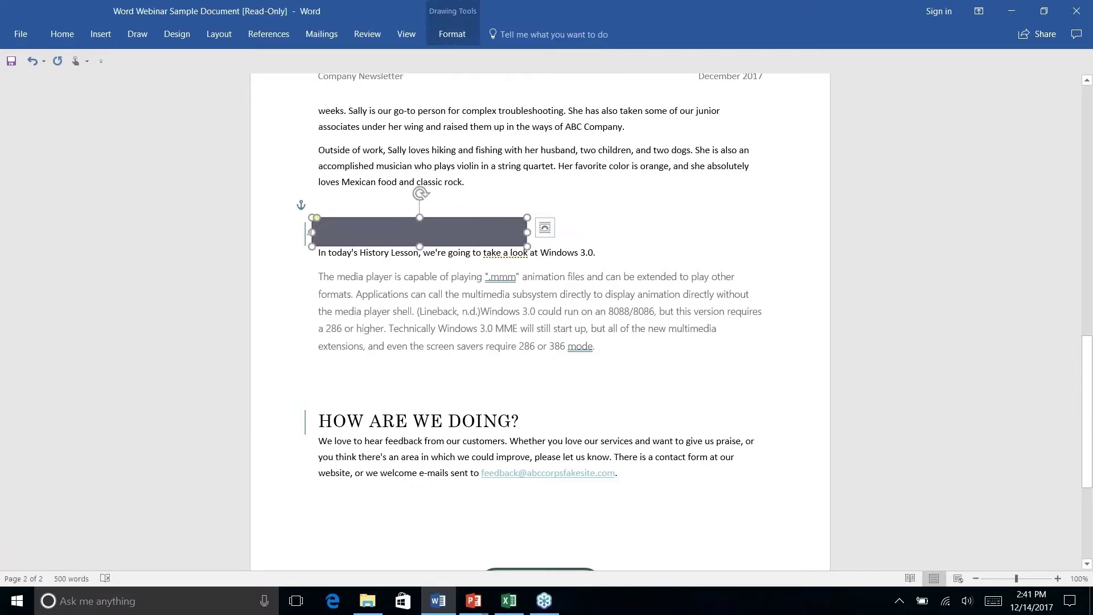
- Send the new rounded rectangle behind the History Lesson heading text and deselect it
left_click(452, 34)
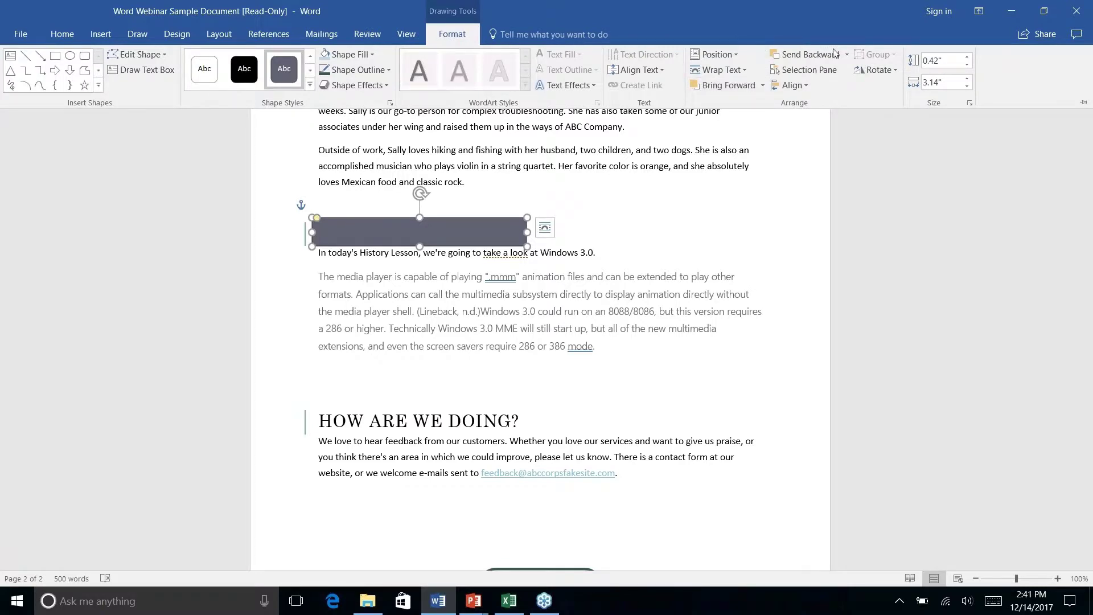
left_click(849, 55)
left_click(821, 110)
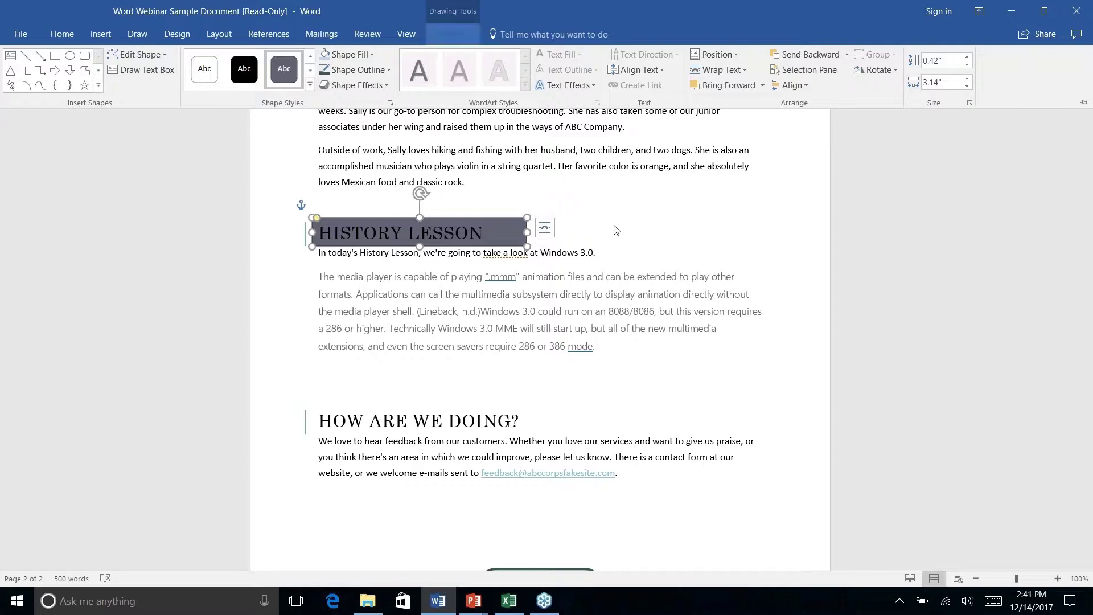
left_click(383, 258)
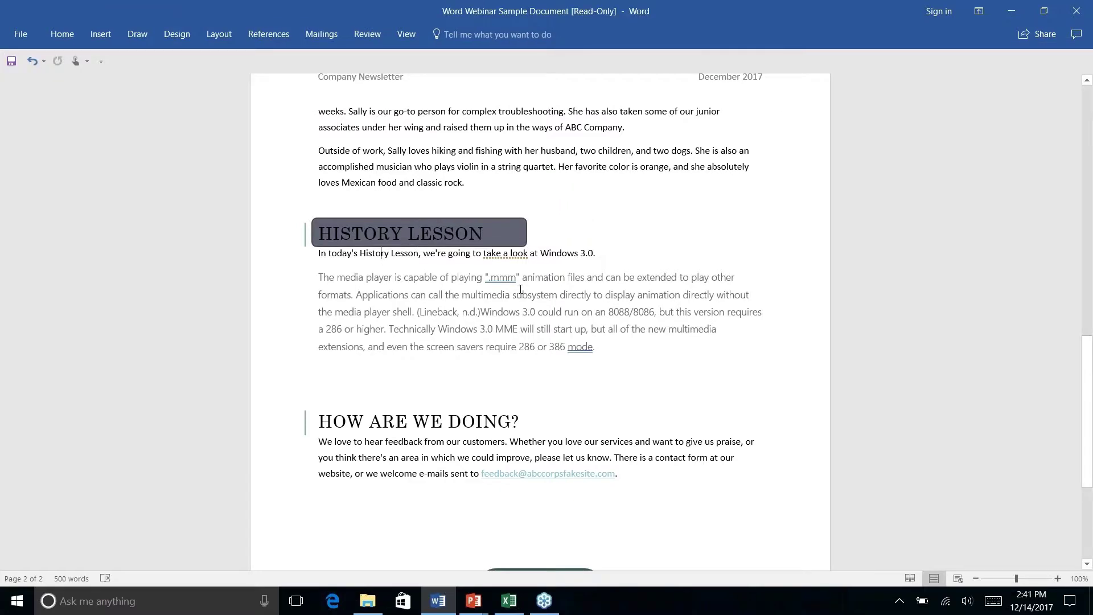
scroll(520, 289, "up", 2)
scroll(520, 288, "down", 6)
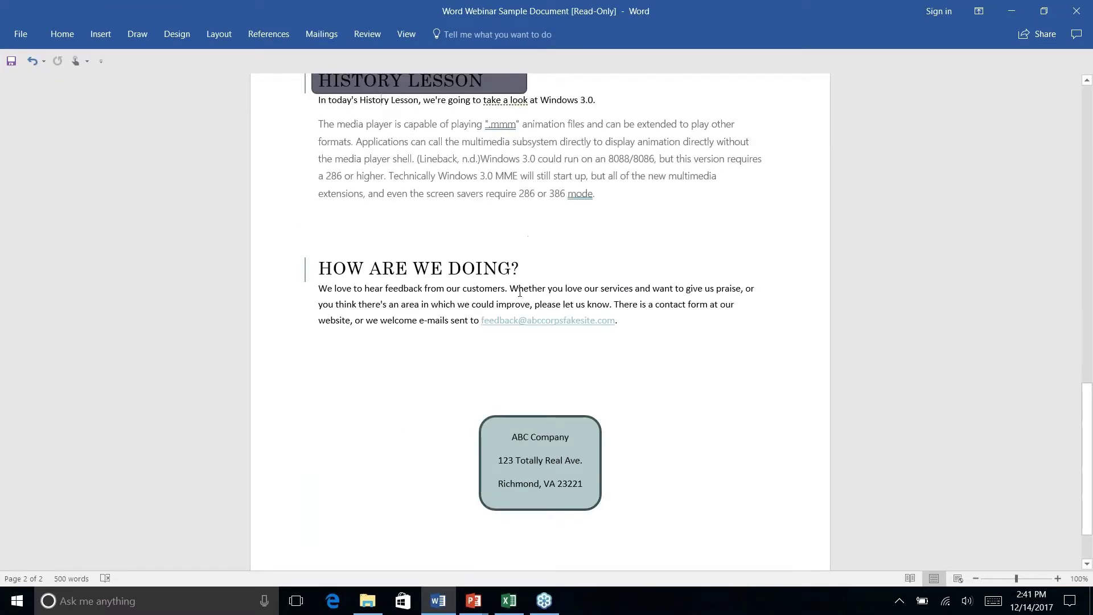
left_click(558, 495)
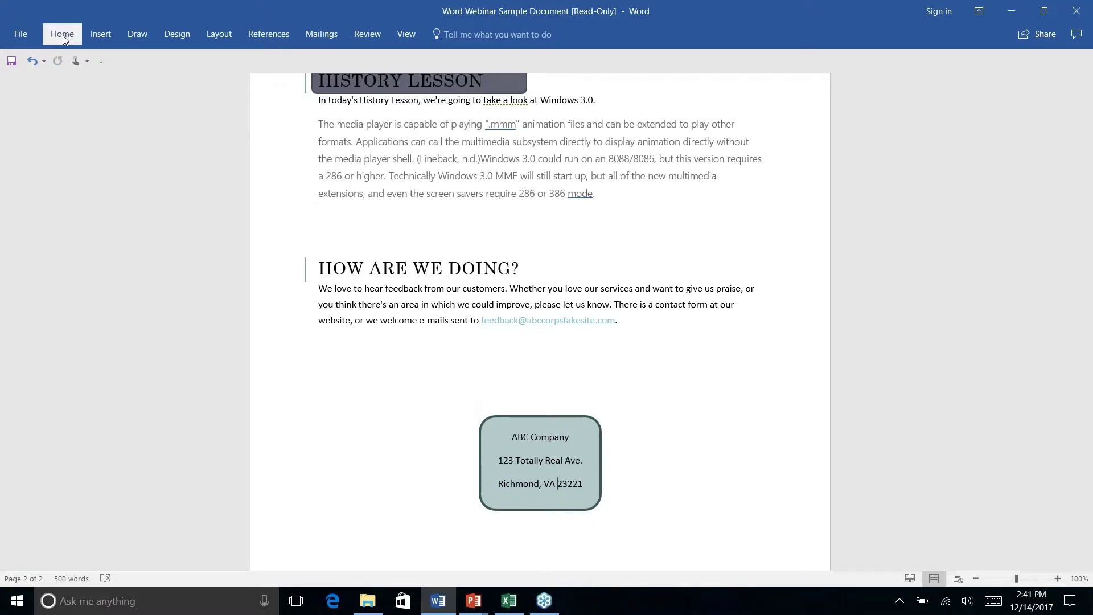
left_click(62, 35)
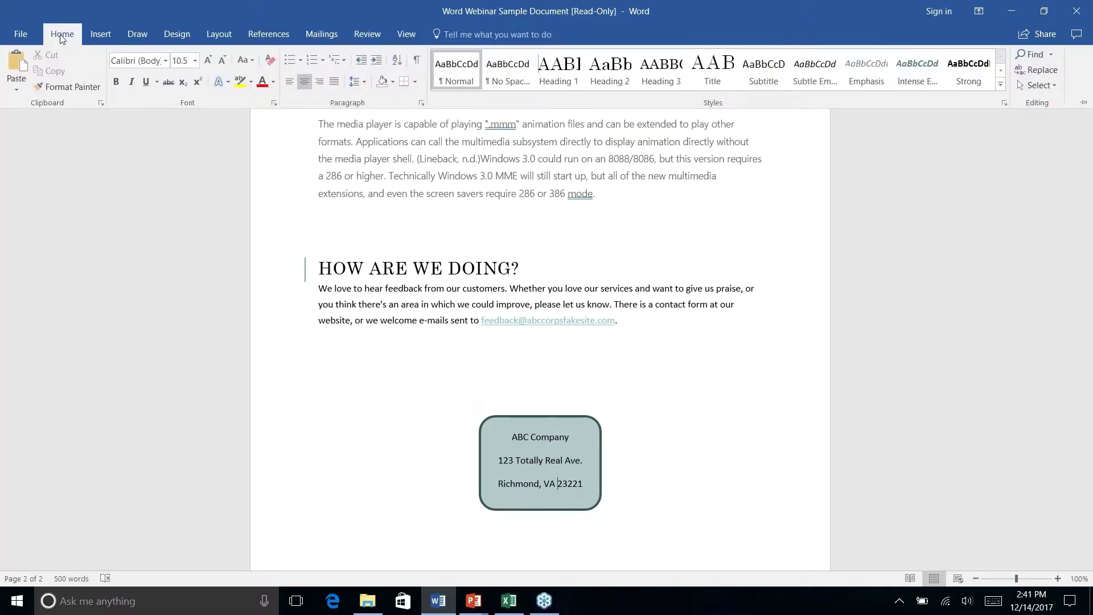
left_click(473, 472)
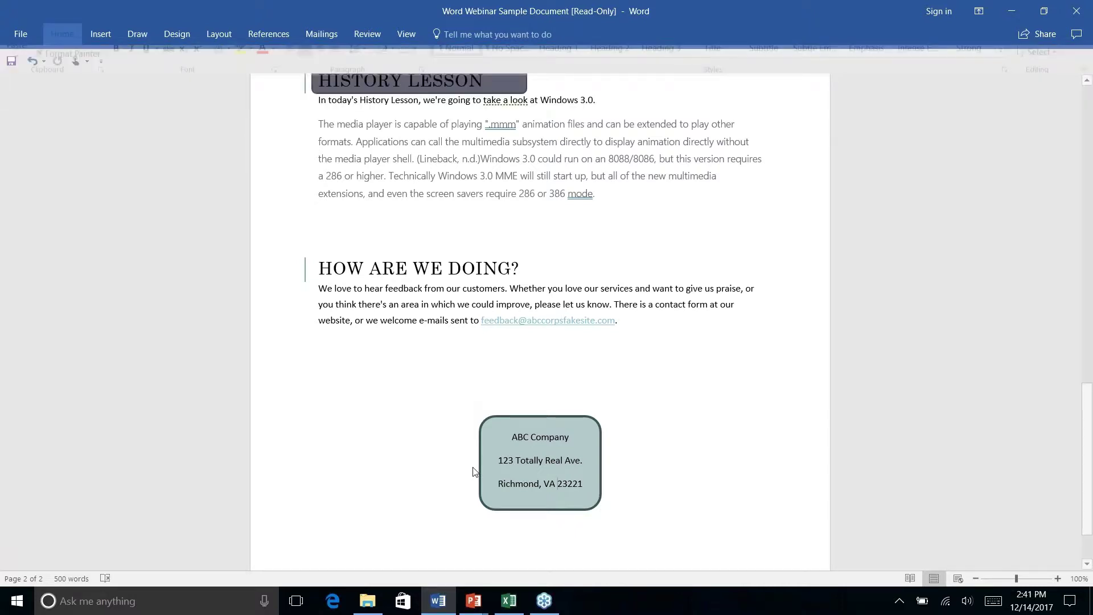
- Try to copy the formatting of the teal company address shape with Format Painter
left_click(478, 431)
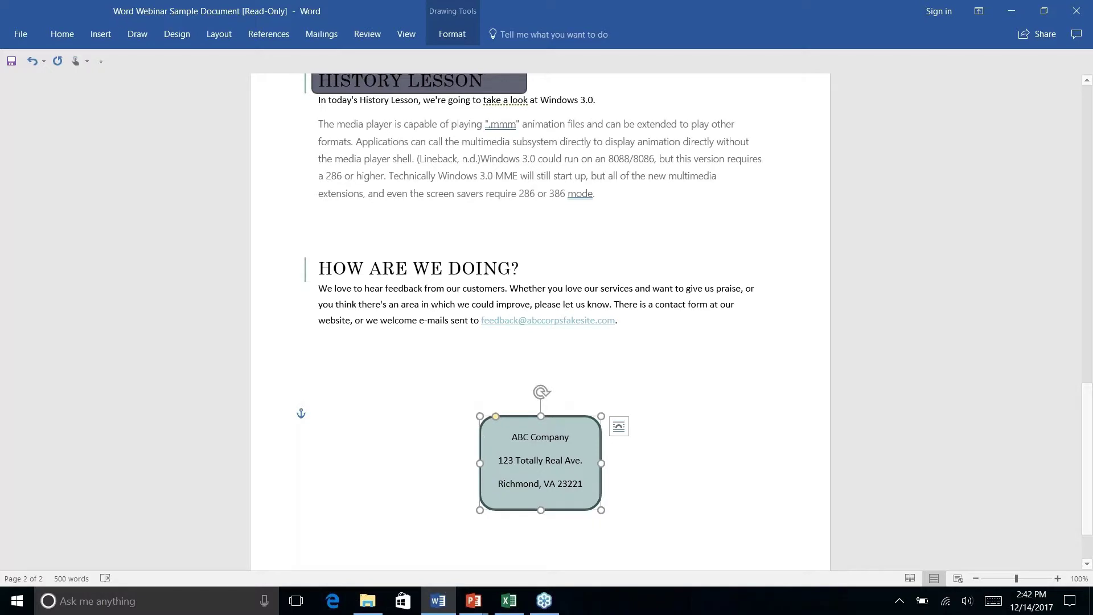
left_click(62, 34)
left_click(64, 88)
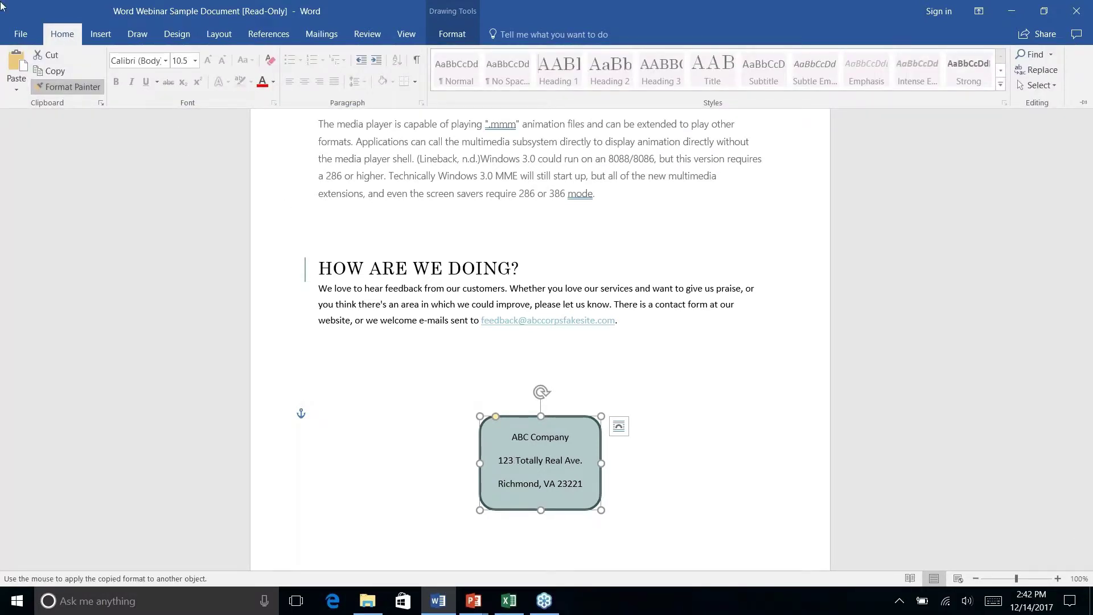
left_click(551, 499)
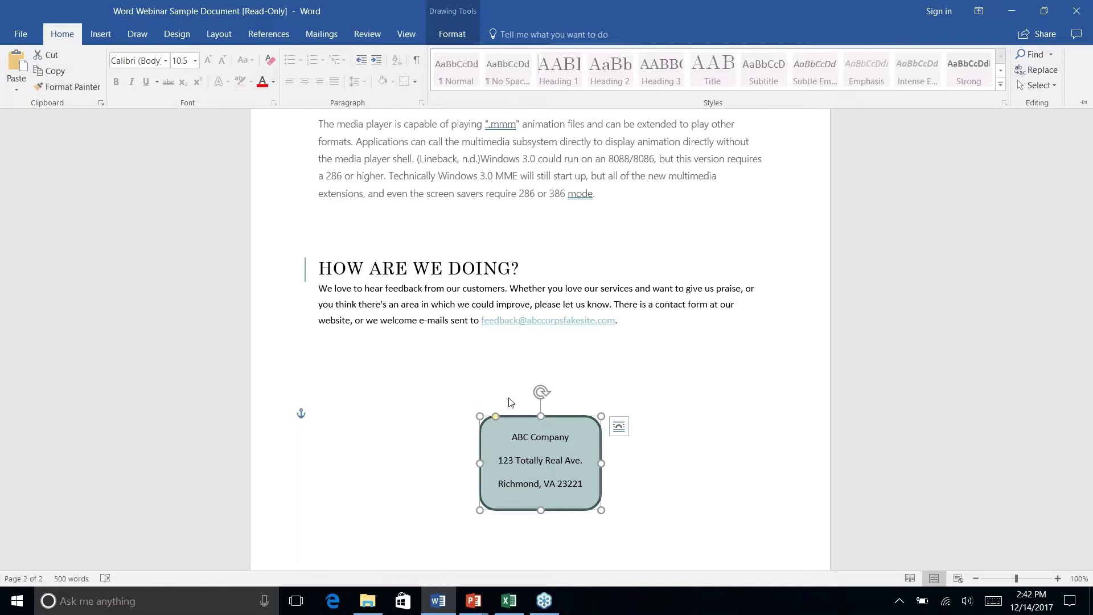
left_click(442, 434)
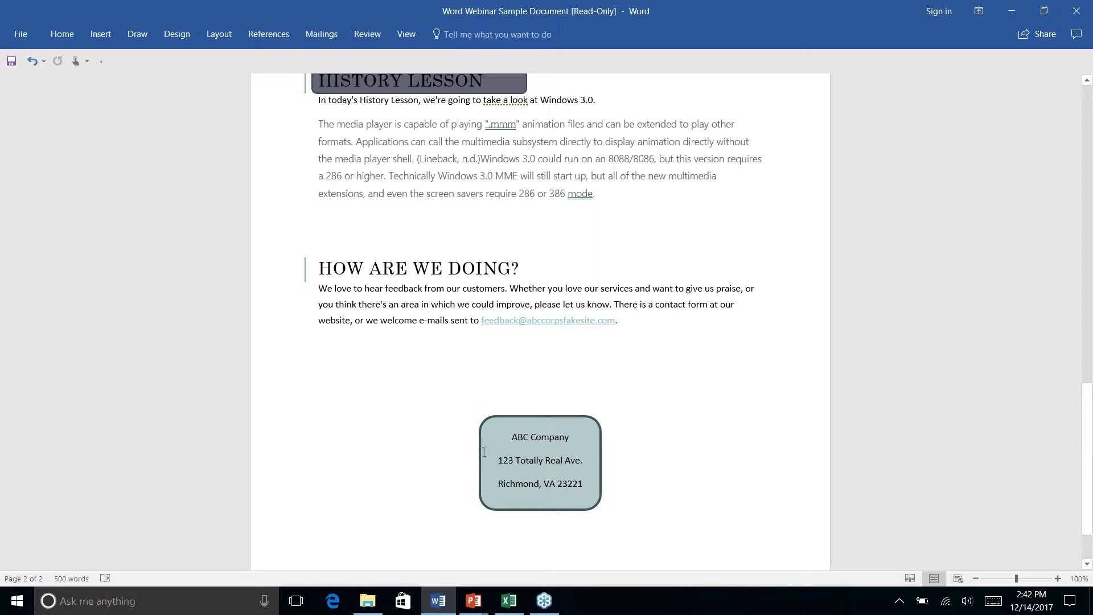
- Copy the teal company address shape's formatting onto the rounded rectangle behind the History Lesson heading with Format Painter
left_click(481, 429)
left_click(73, 33)
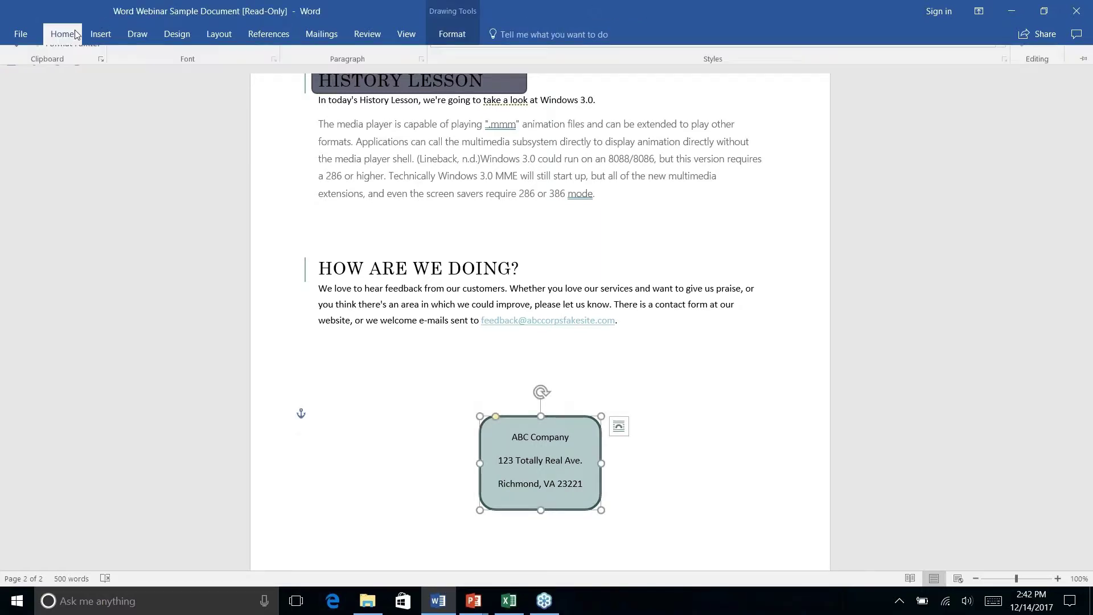
left_click(65, 89)
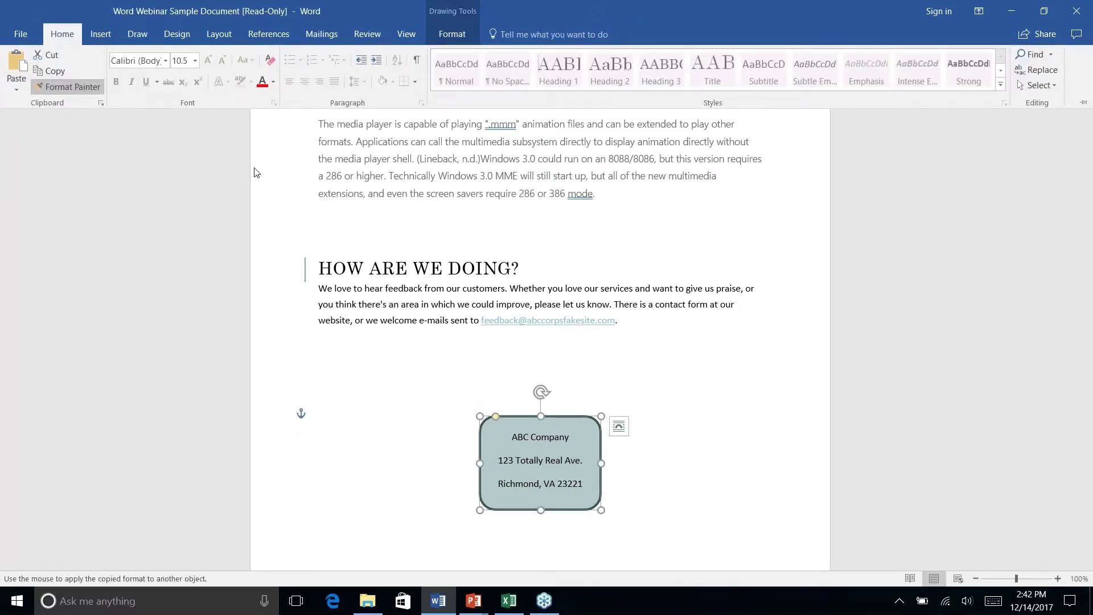
scroll(384, 258, "up", 2)
scroll(572, 220, "up", 2)
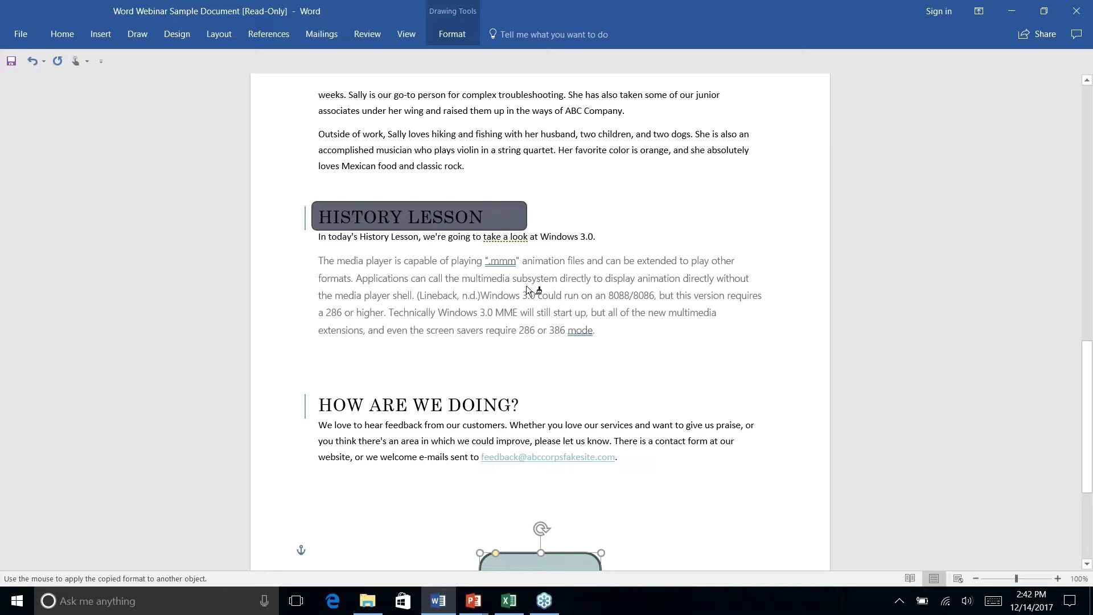
left_click(696, 330)
key("alt+h")
key("f")
key("p")
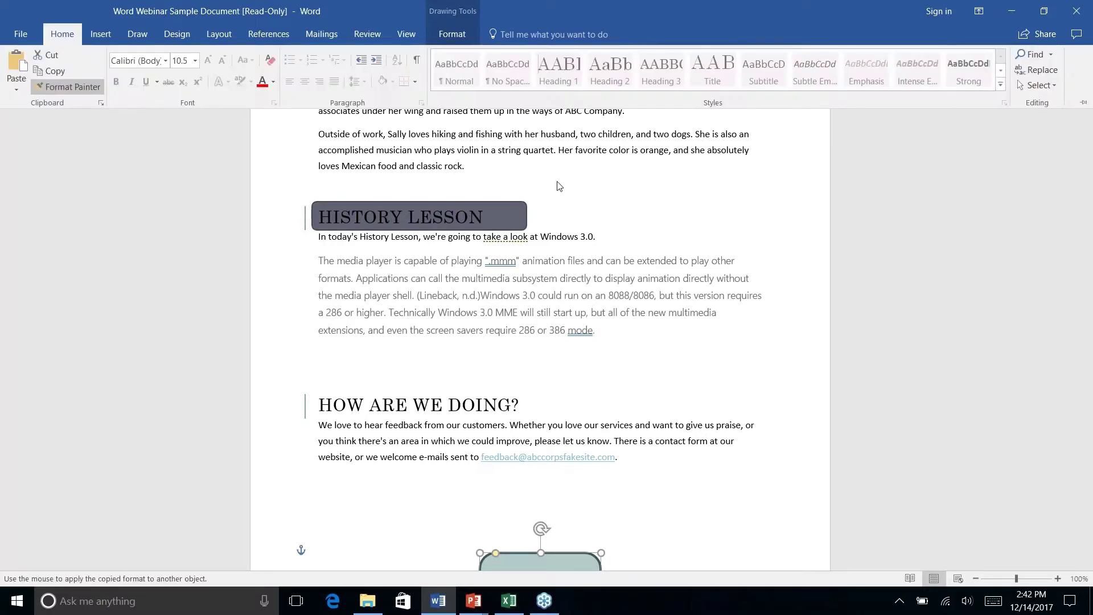
left_click(498, 216)
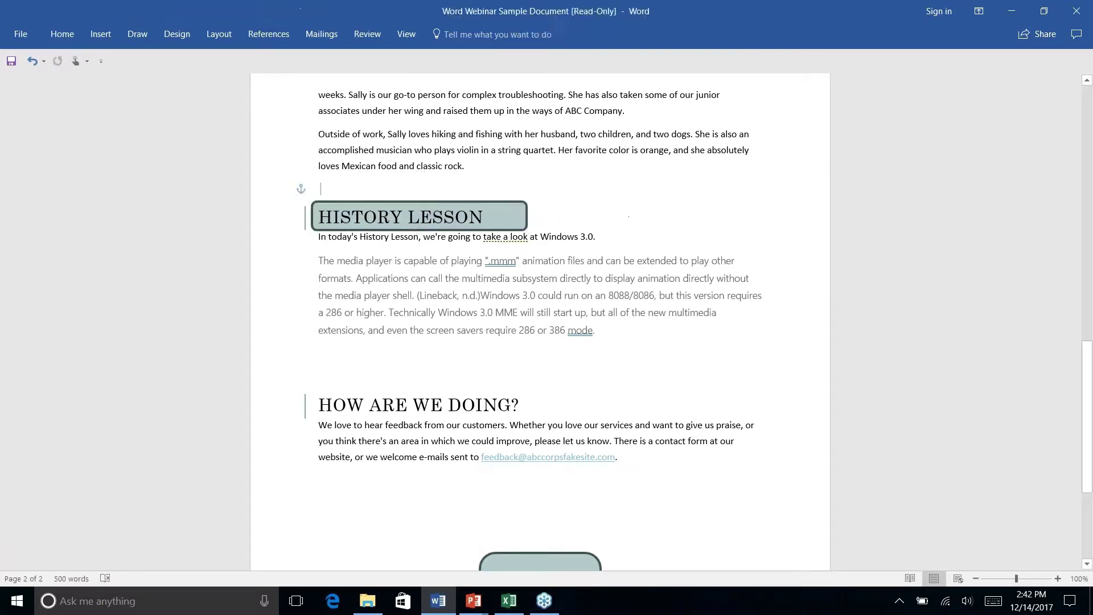
- Compare the formatting of the History Lesson shape with the company address shape on page 2
left_click(614, 204)
right_click(613, 204)
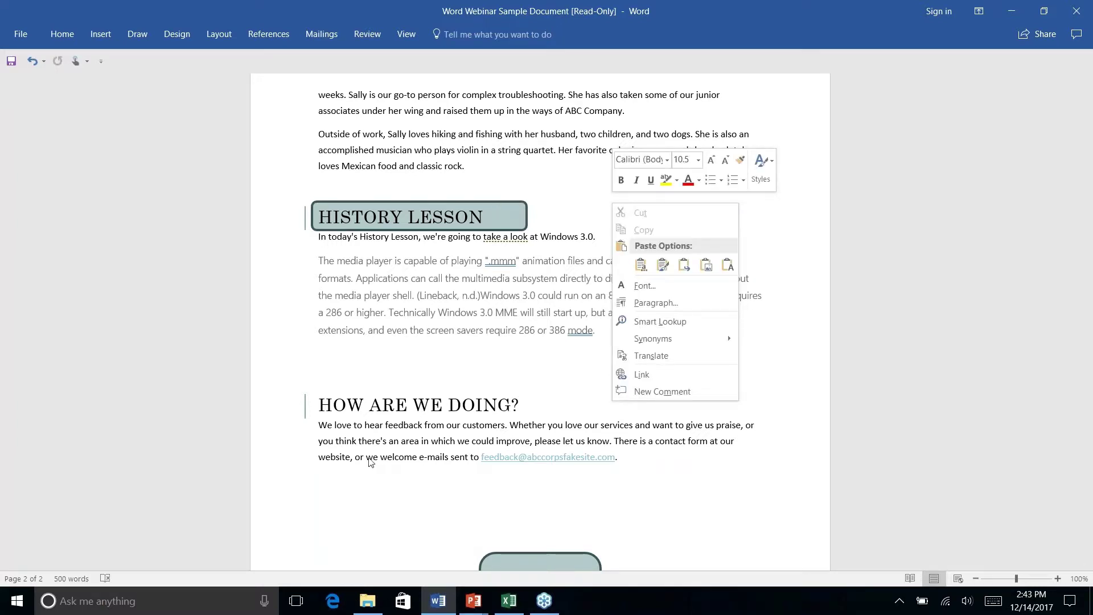
key("Escape")
scroll(540, 322, "up", 1)
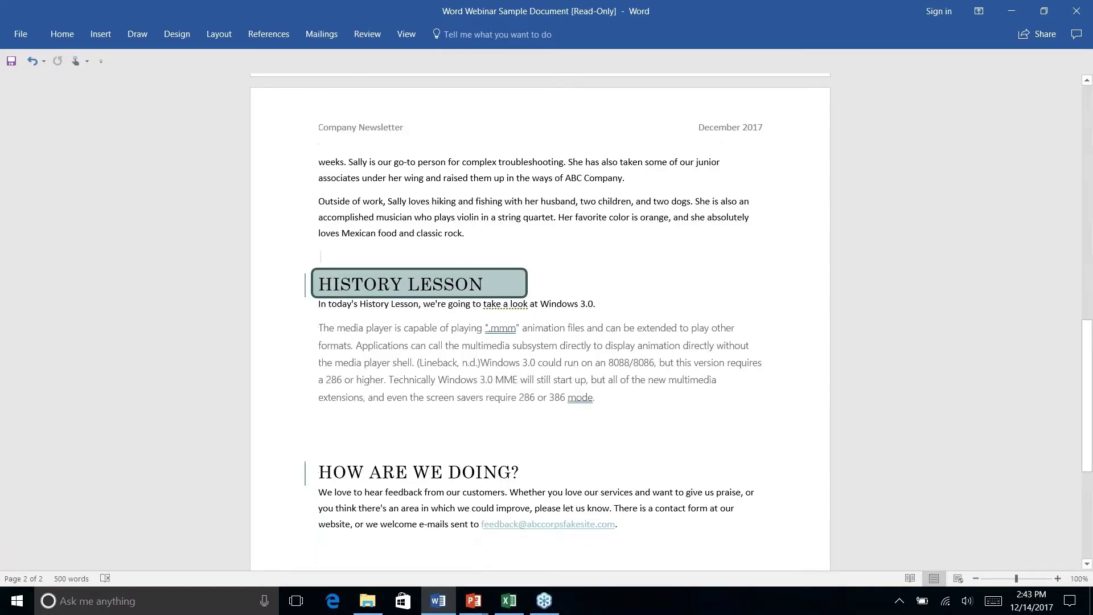
scroll(540, 321, "down", 3)
scroll(540, 322, "up", 2)
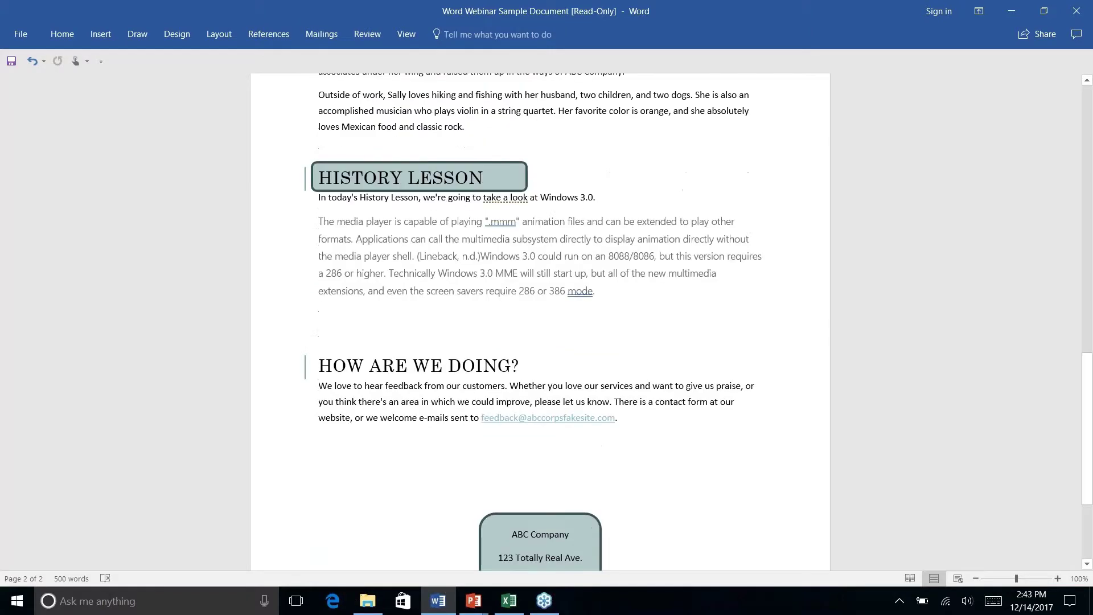
scroll(540, 322, "down", 3)
scroll(688, 370, "down", 1)
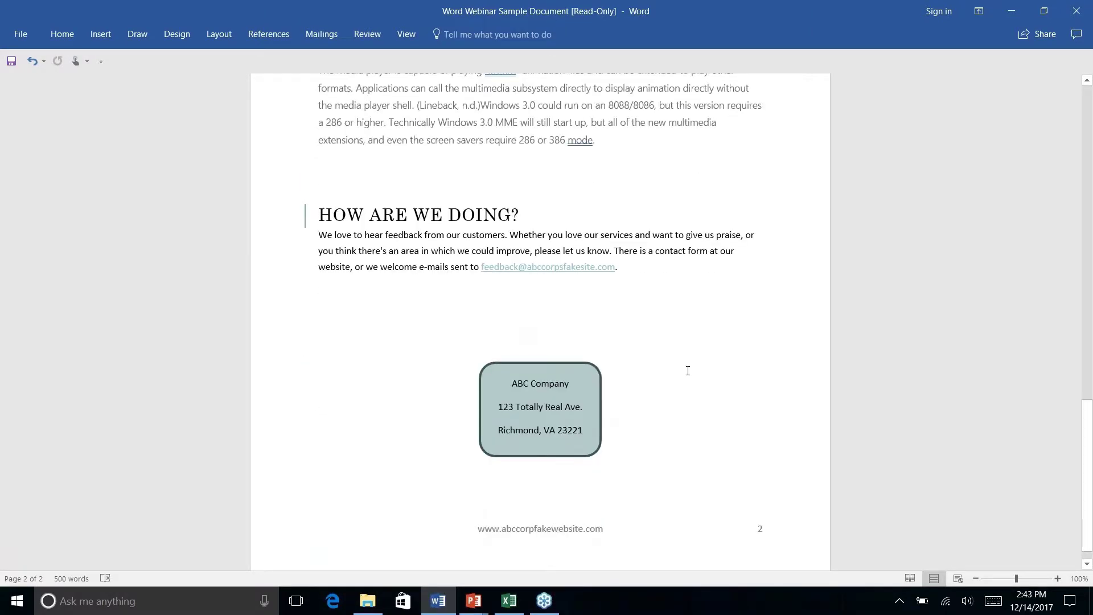
scroll(576, 421, "up", 6)
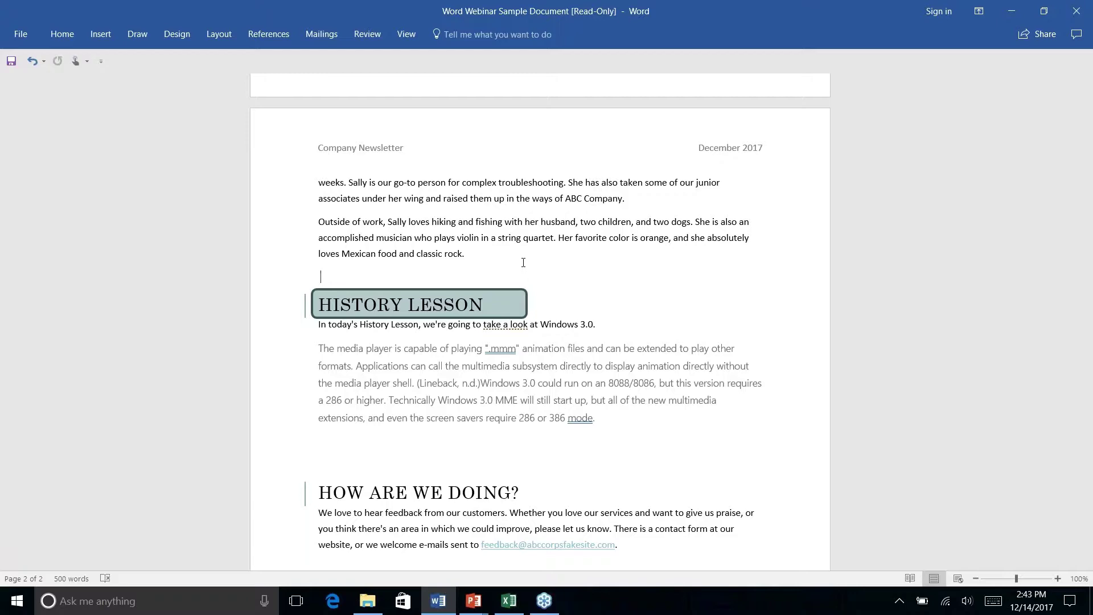
key("alt+Tab")
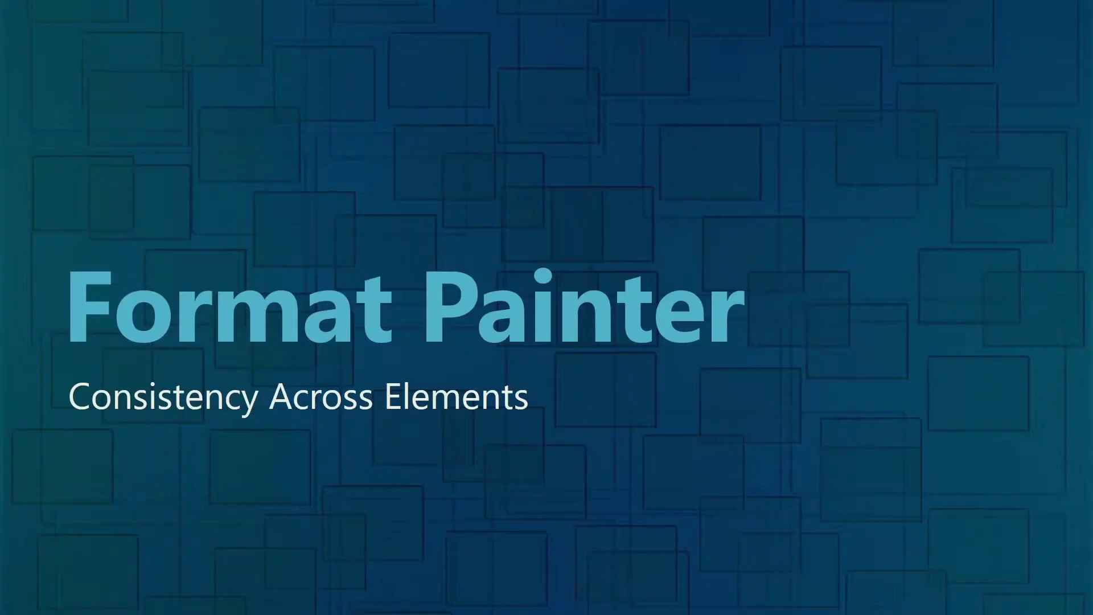
key("Right")
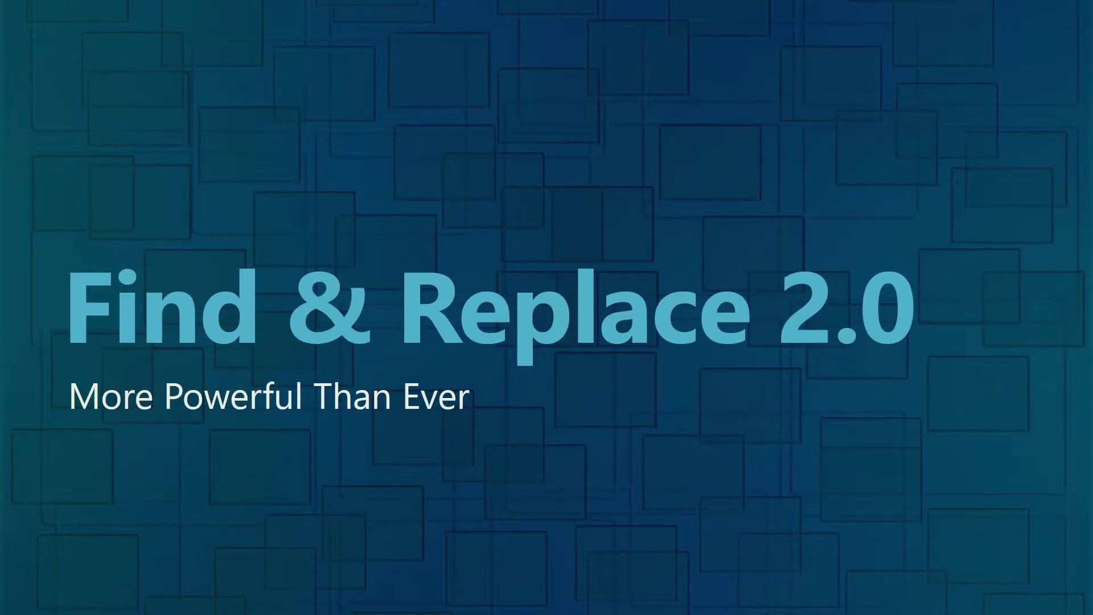
key("alt+Tab")
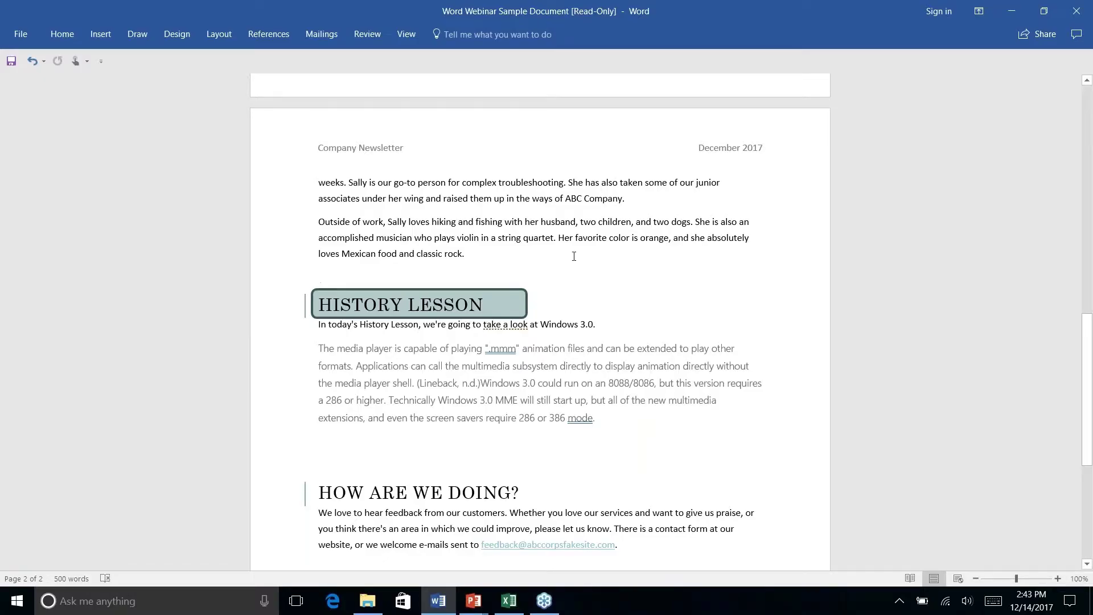
- Place the cursor at the start of the Introduction paragraph on page 1 and open Find and Replace for replacing
scroll(672, 261, "down", 5)
scroll(674, 261, "up", 10)
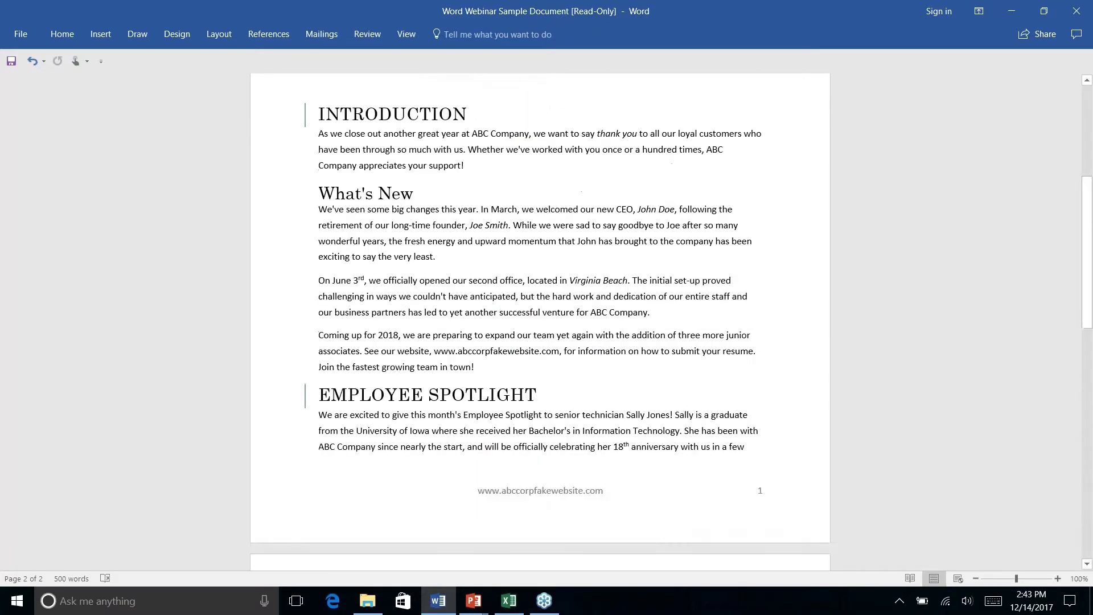
scroll(672, 262, "up", 5)
scroll(672, 262, "down", 3)
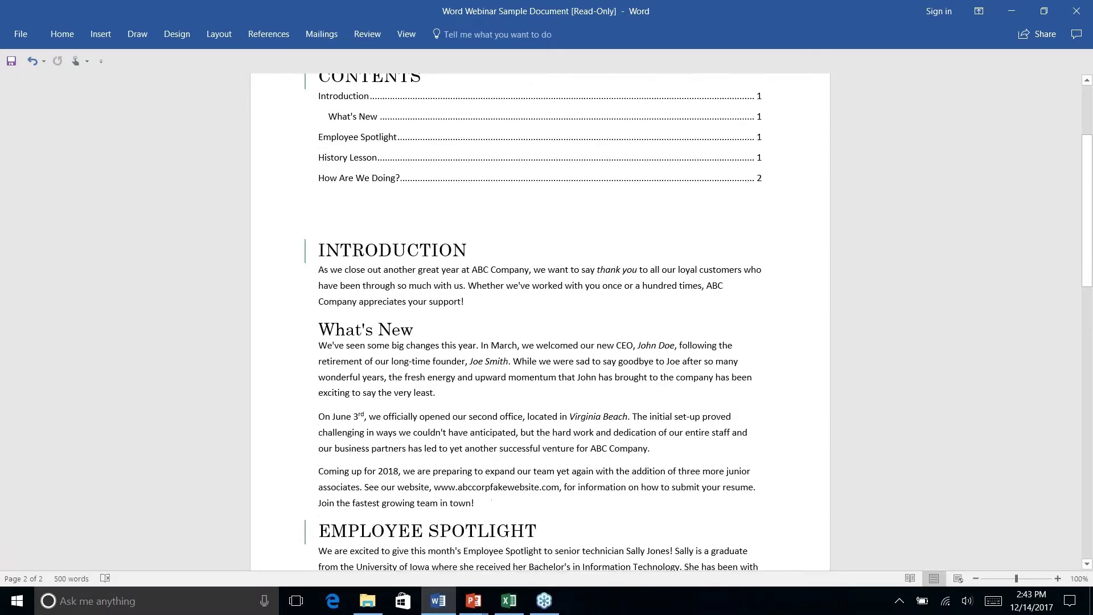
scroll(492, 501, "up", 1)
scroll(492, 500, "down", 3)
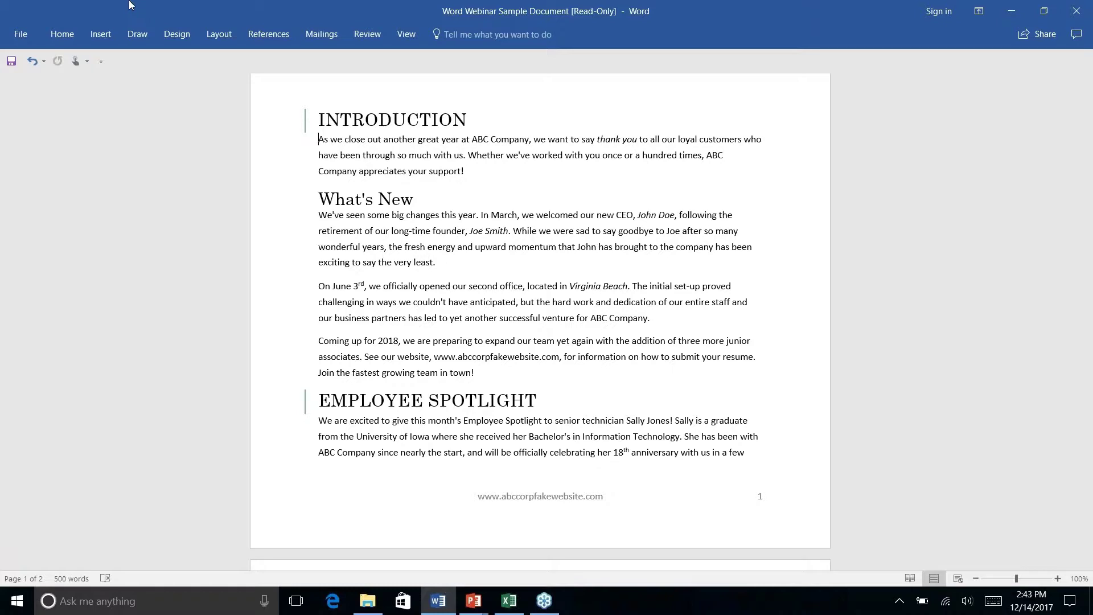
left_click(64, 41)
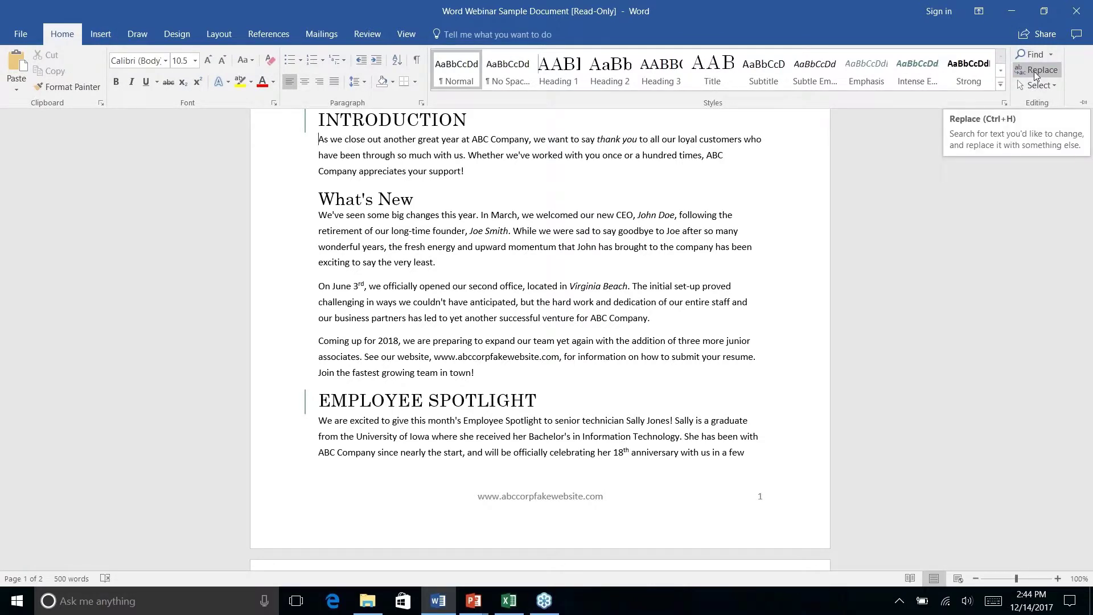
right_click(1035, 76)
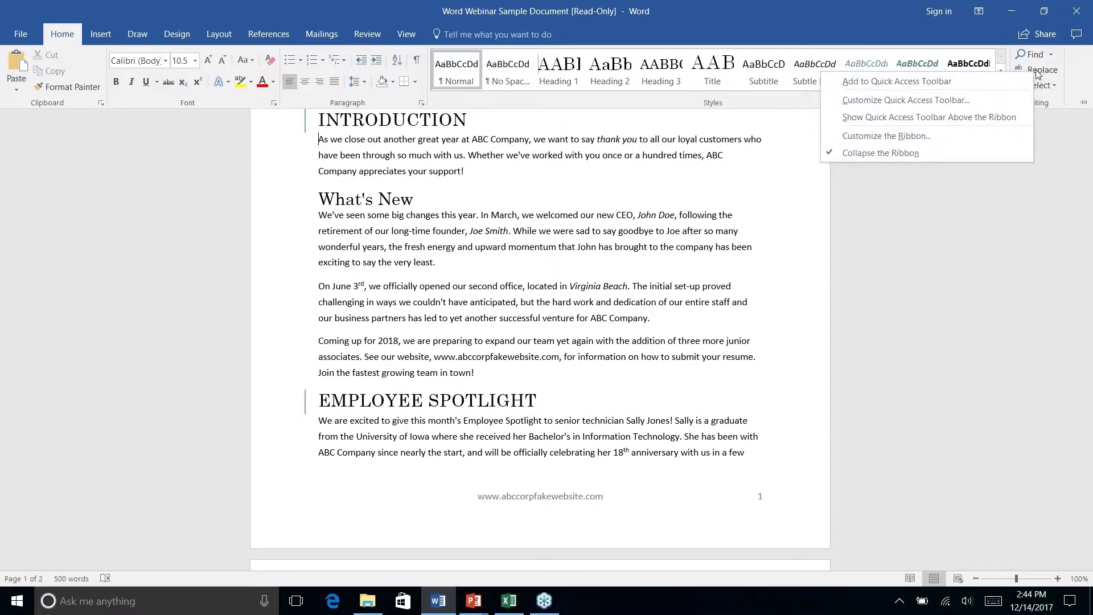
left_click(1041, 70)
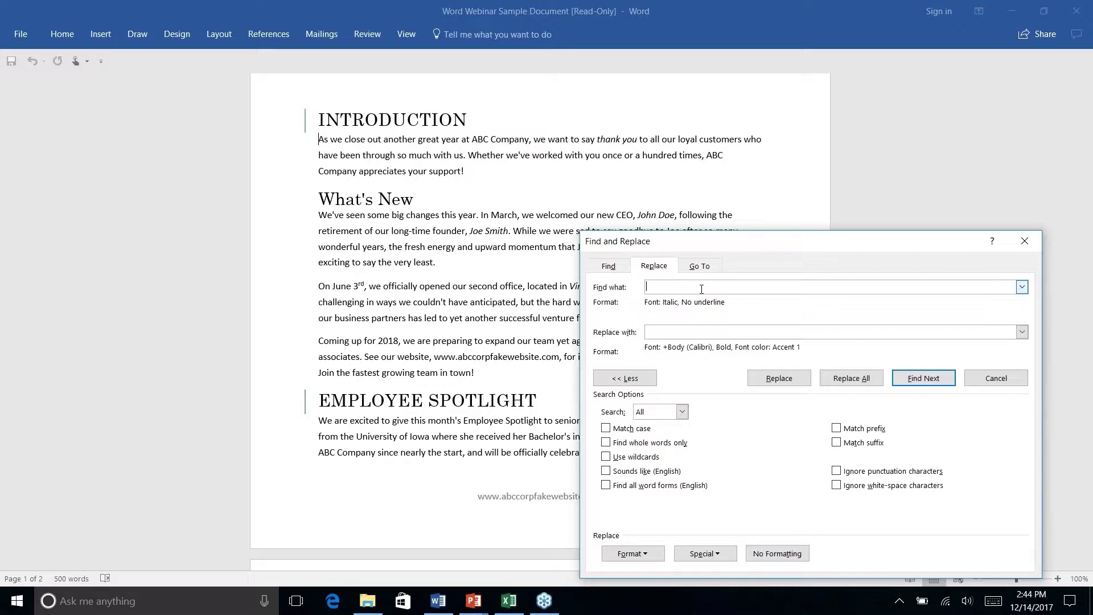
left_click(607, 267)
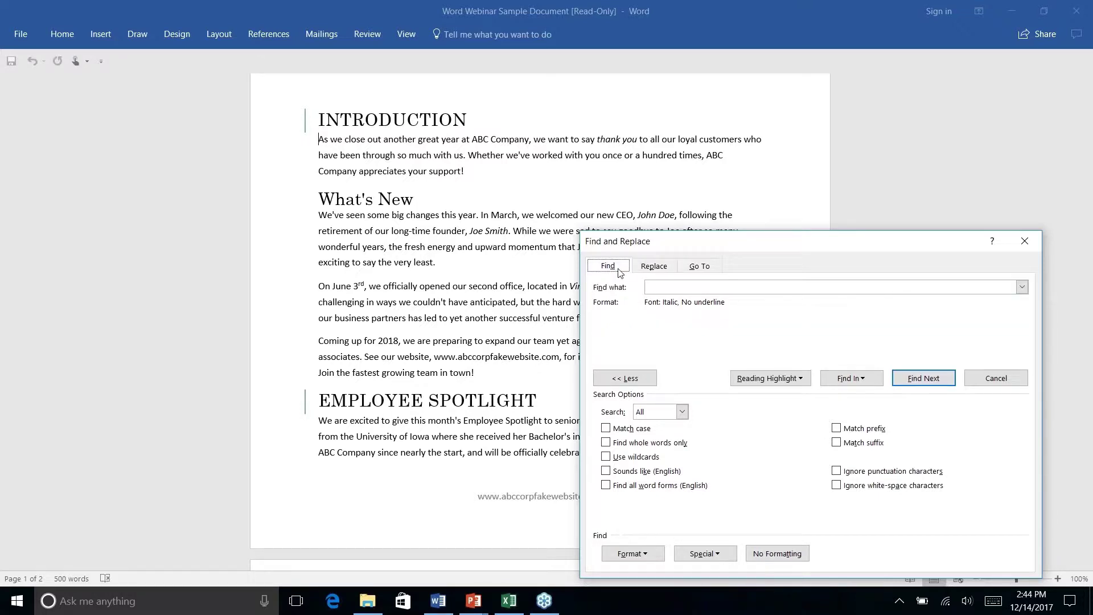
left_click(655, 266)
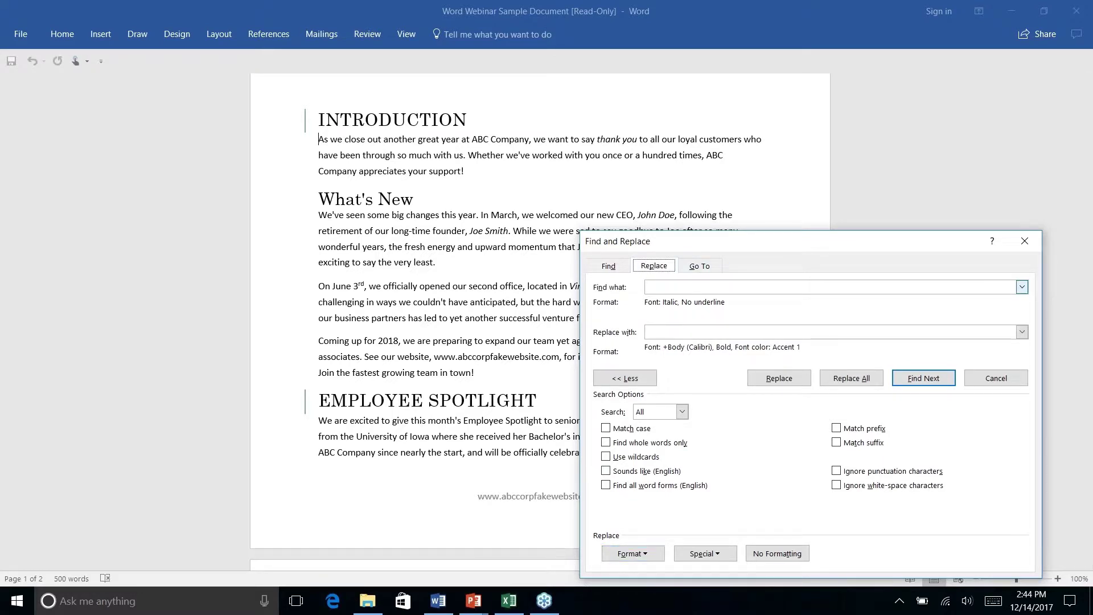
- Set the font format to find as Italic with no underline, leaving the search text empty
left_click(668, 287)
left_click(648, 554)
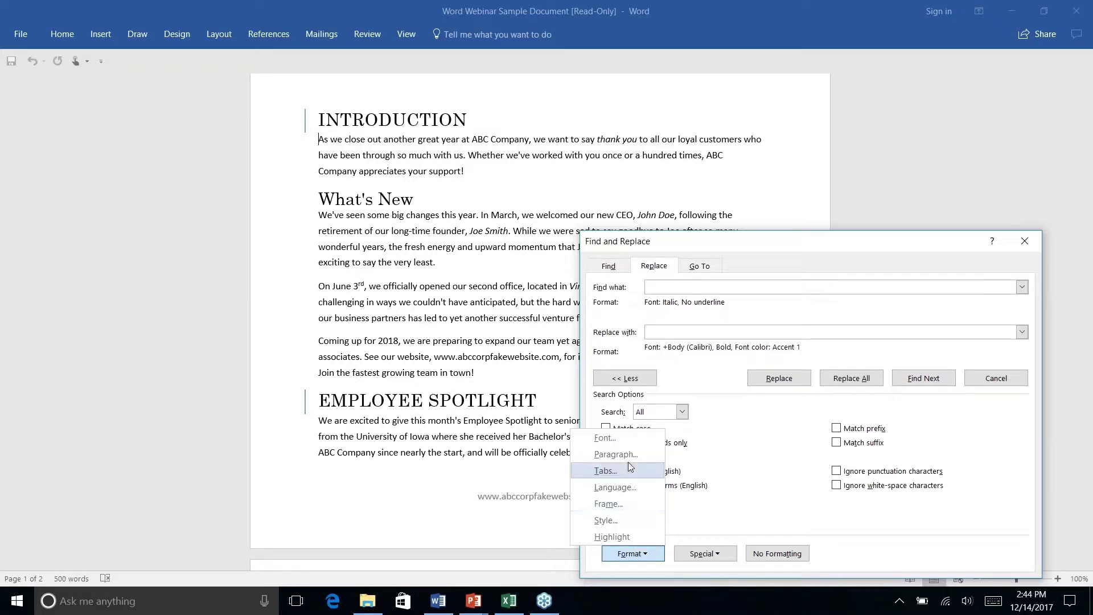
left_click(604, 438)
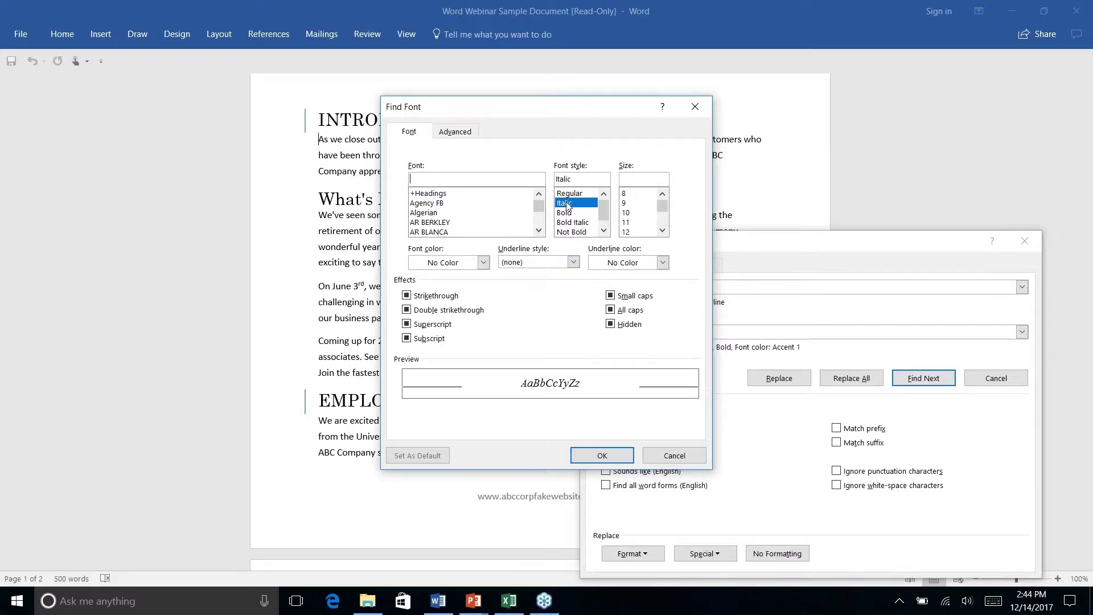
left_click(603, 457)
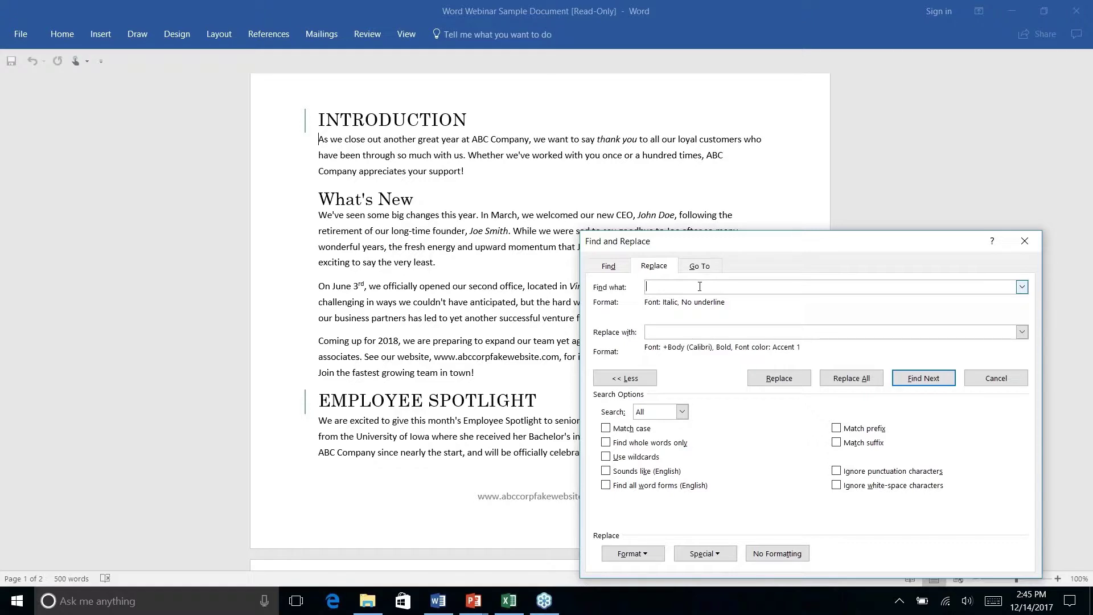
- Set the replacement font format to Bold with a dark teal Accent 2 font color, leaving the replacement text empty
left_click(666, 332)
left_click(631, 555)
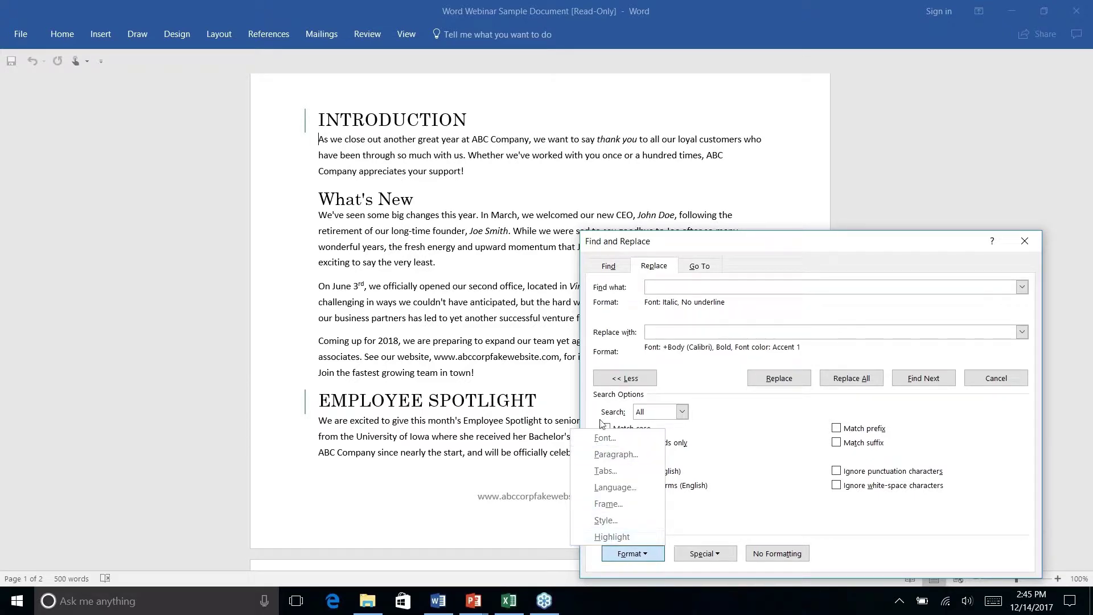
left_click(604, 439)
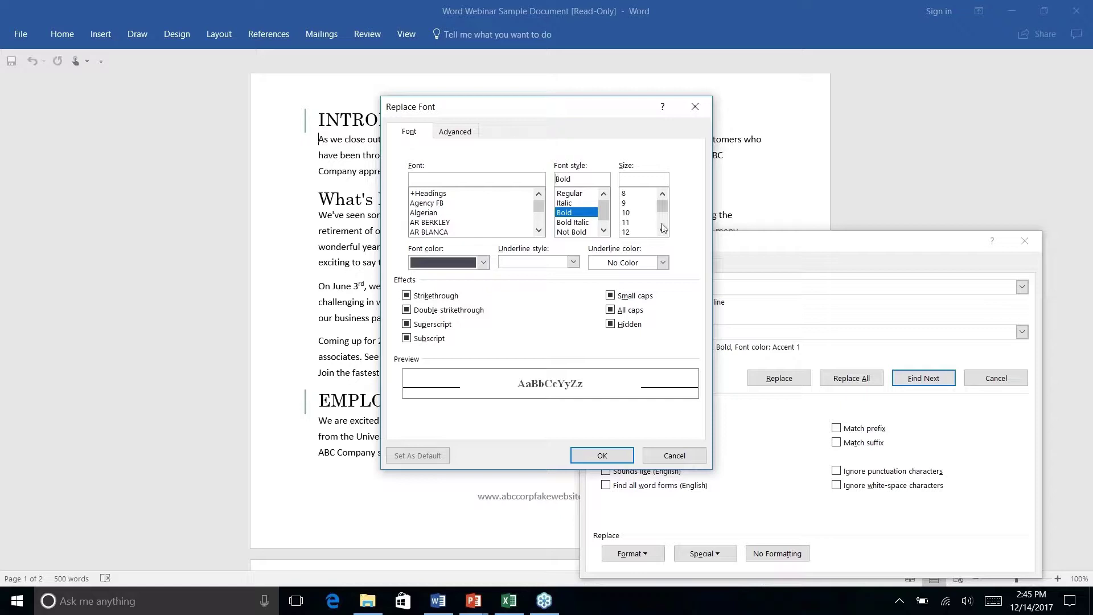
left_click(483, 262)
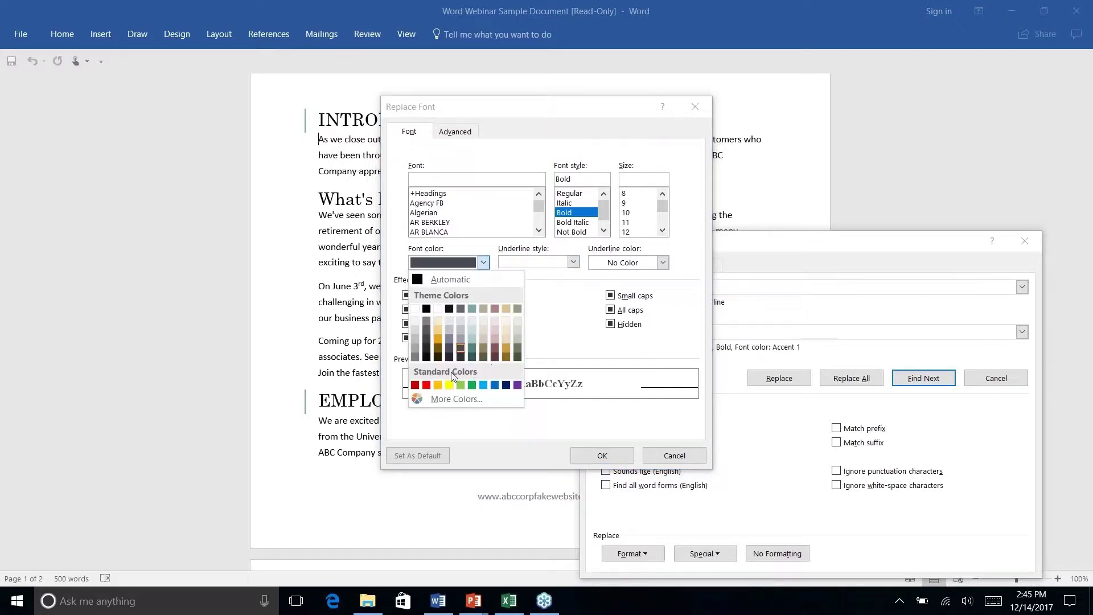
left_click(470, 345)
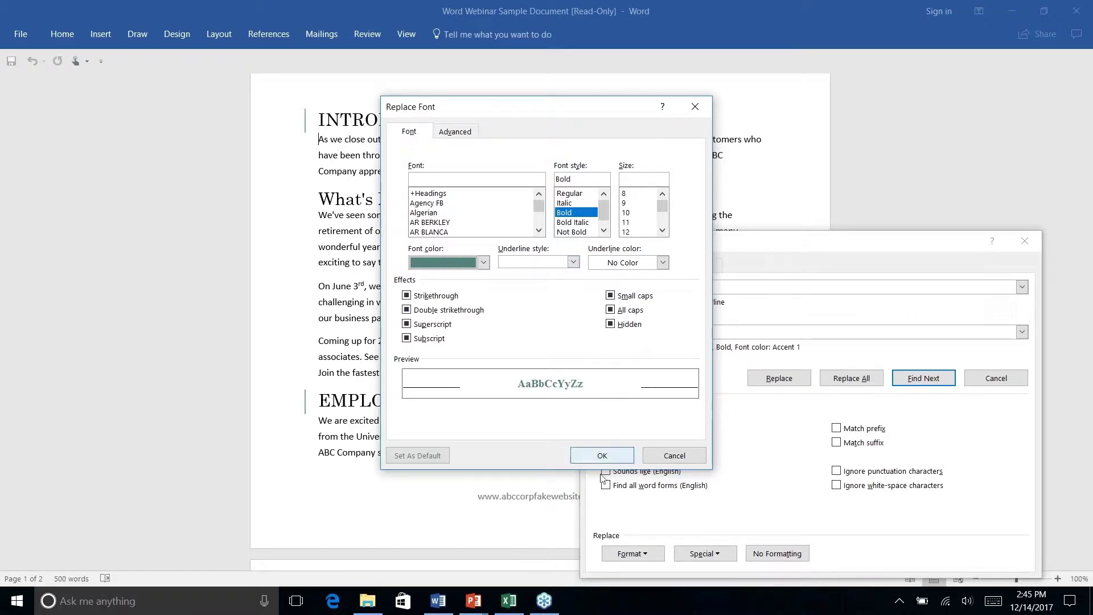
left_click(602, 458)
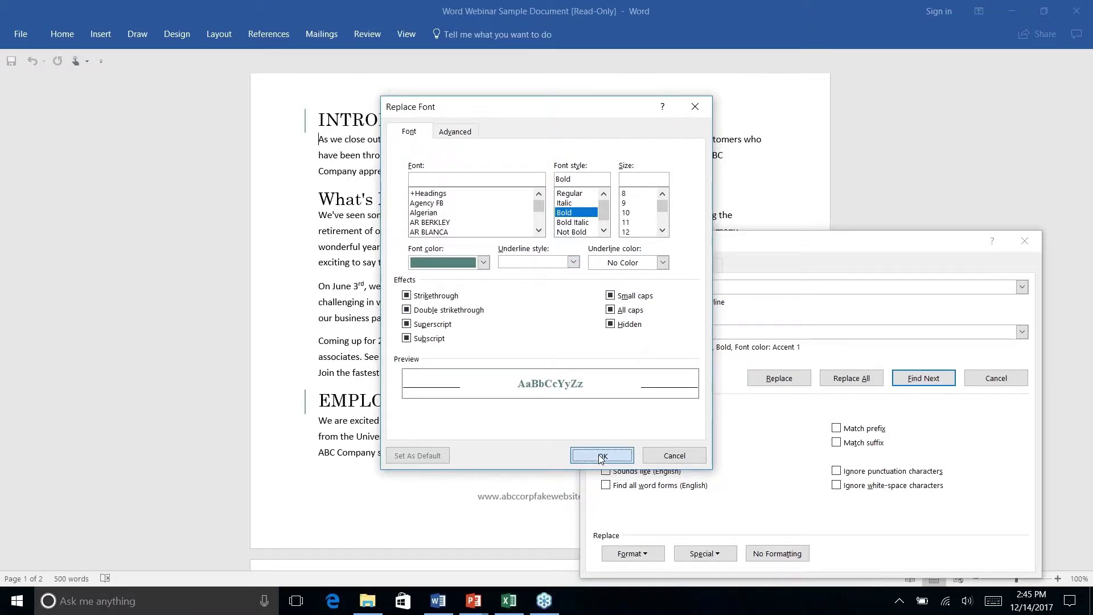
- Replace the formatting of the italic "thank you" and all remaining italic text, and close Find and Replace
left_click(927, 379)
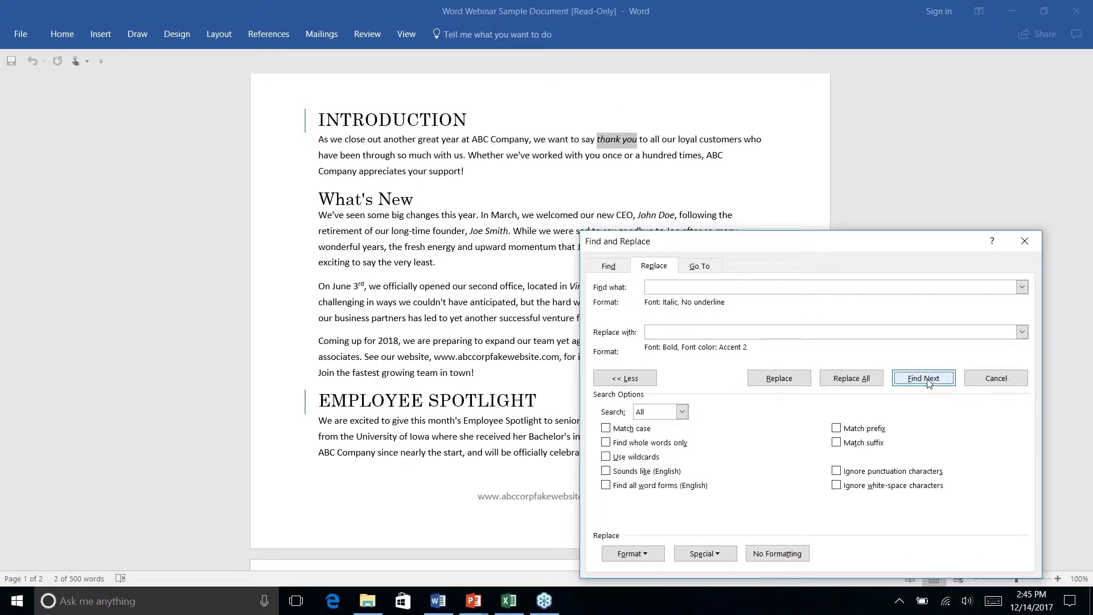
left_click(780, 381)
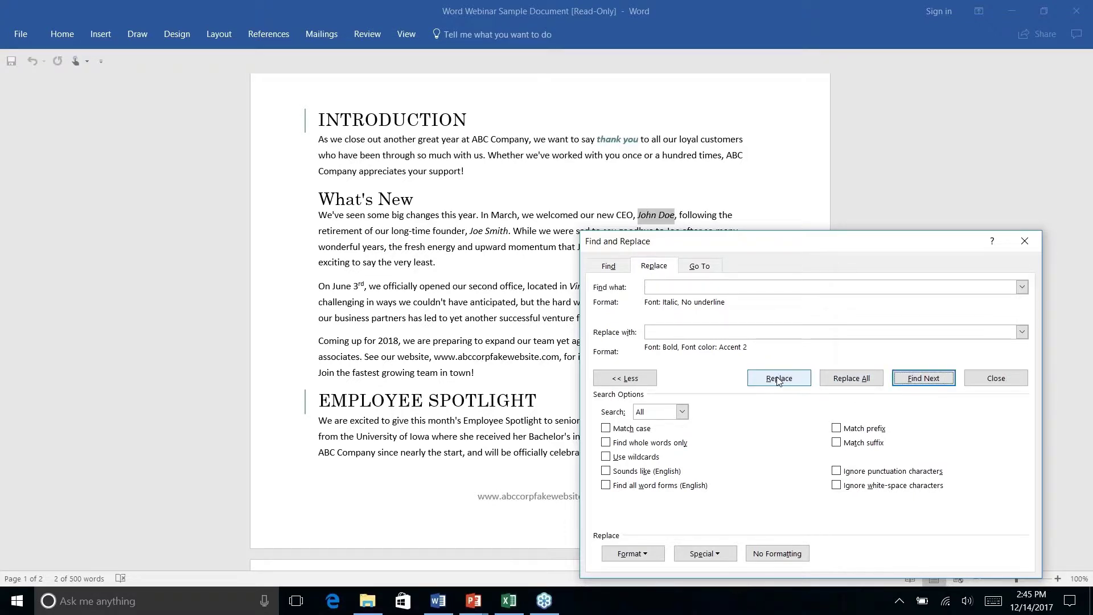
left_click(852, 380)
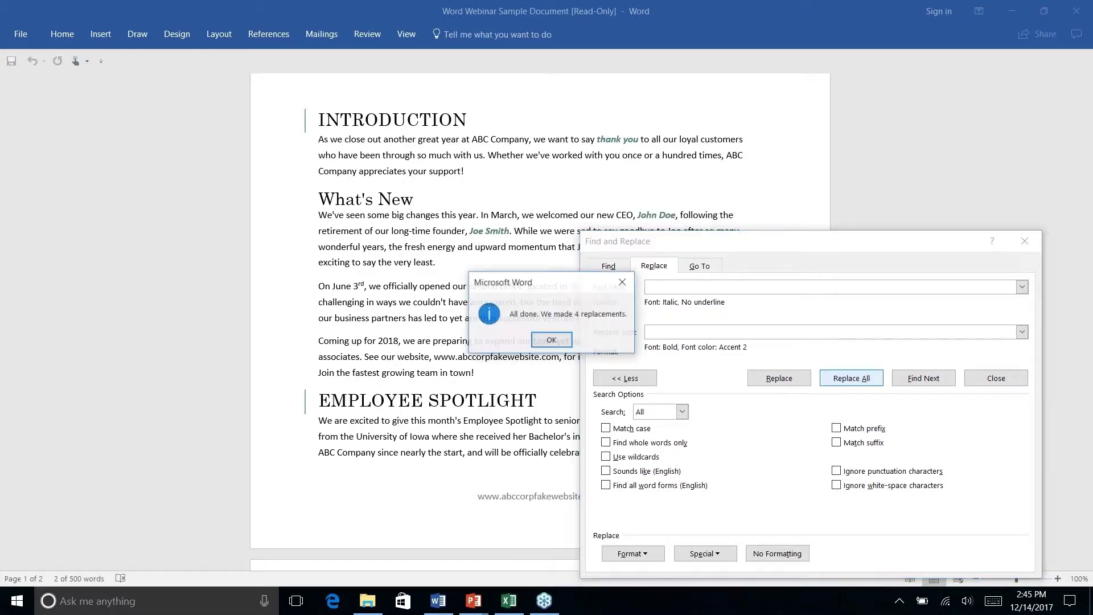
left_click(548, 341)
left_click(1025, 241)
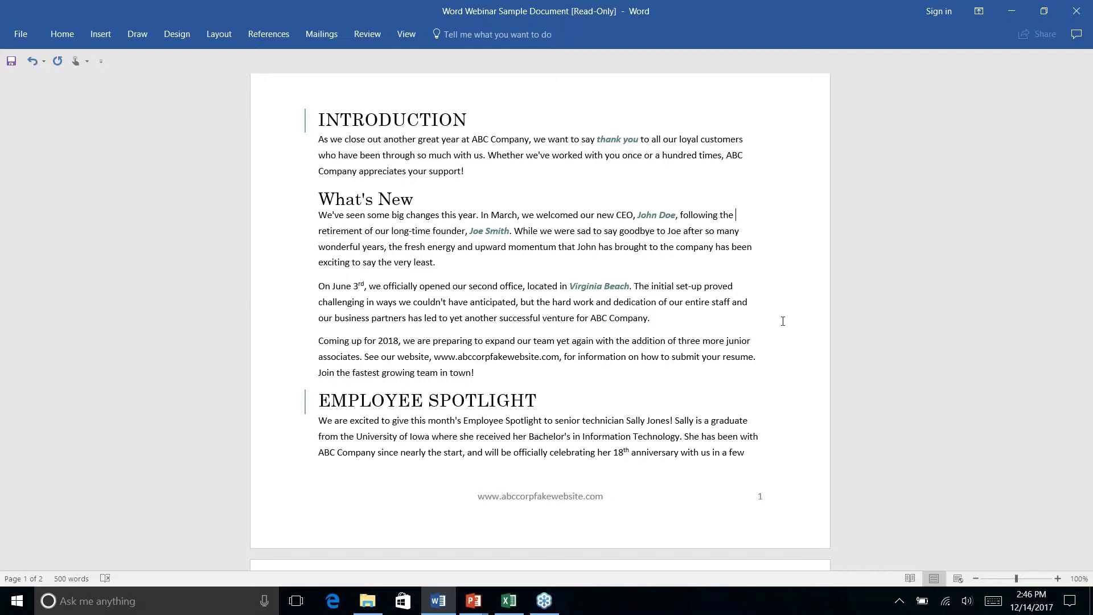
key("alt+Tab")
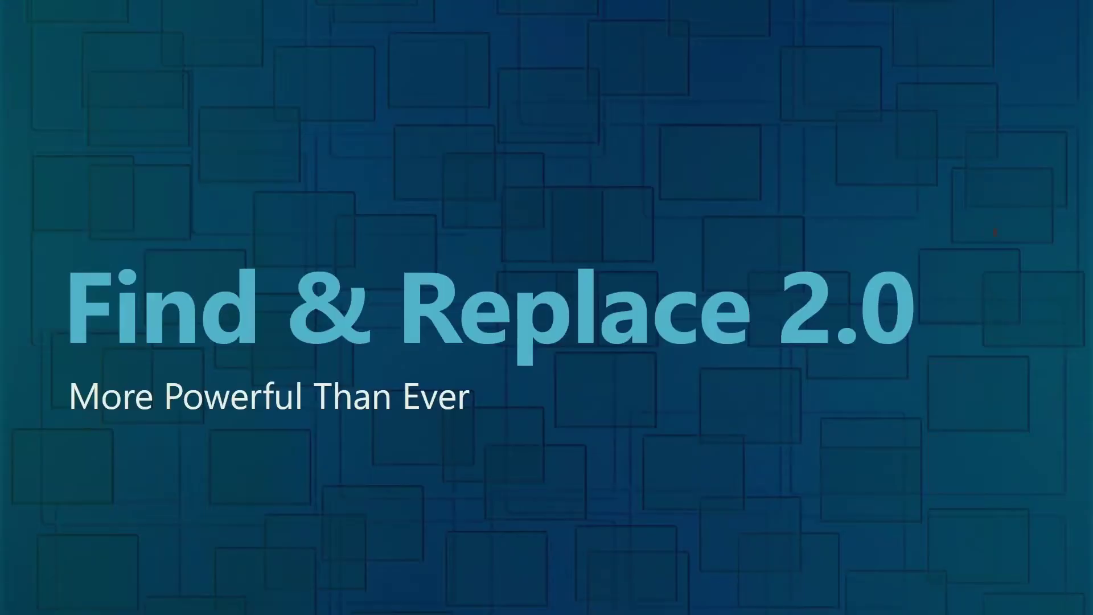
key("Right")
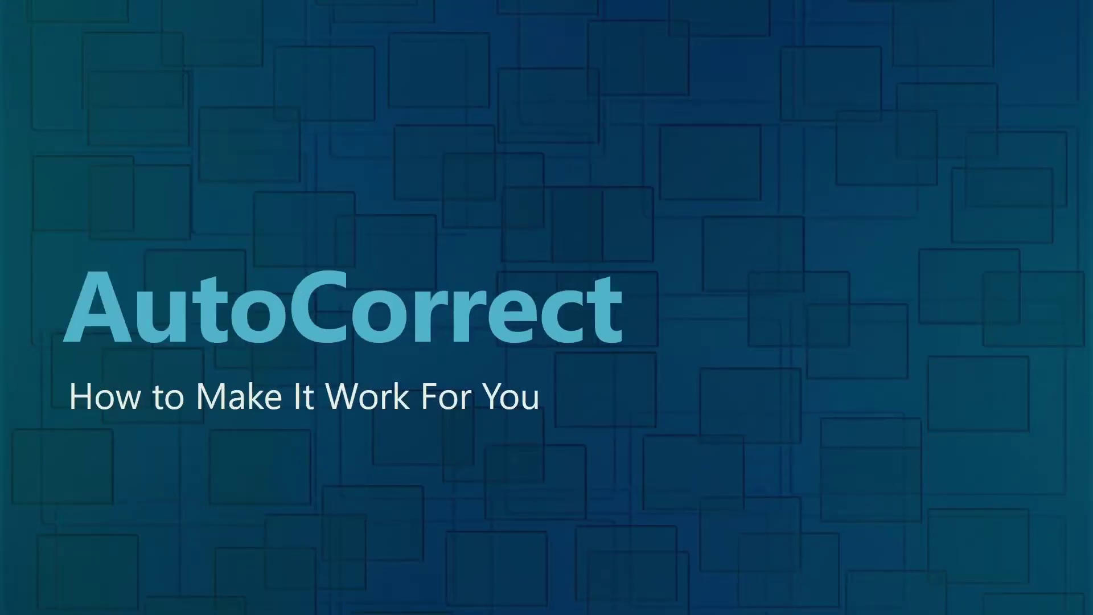
- Switch from the slide show to the Word document and delete the "p" from "anticipated" in the June 3rd paragraph
key("alt+Tab")
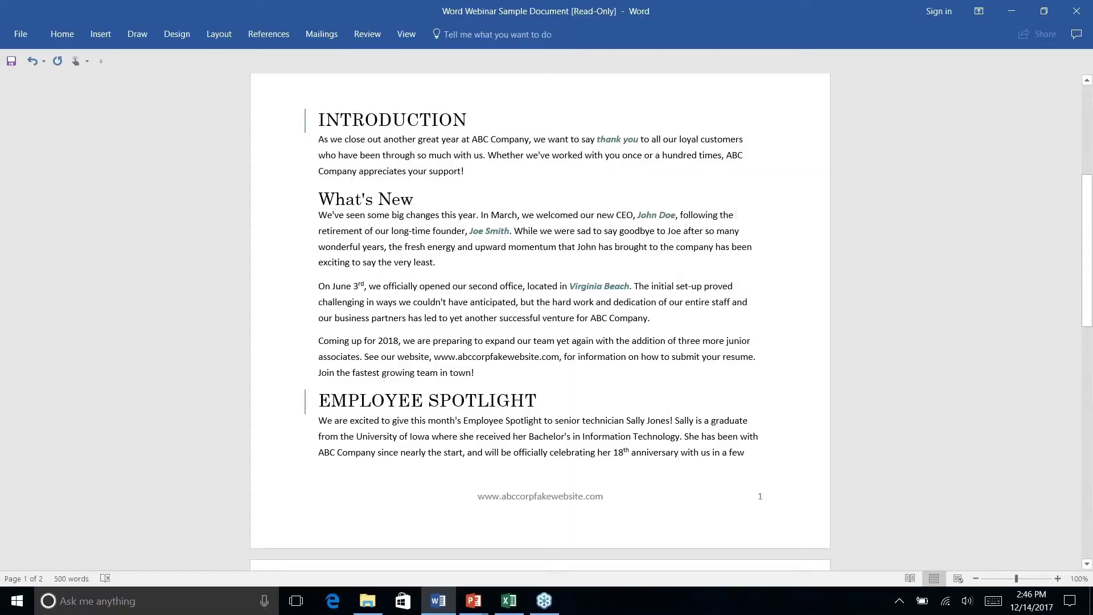
key("alt+Tab")
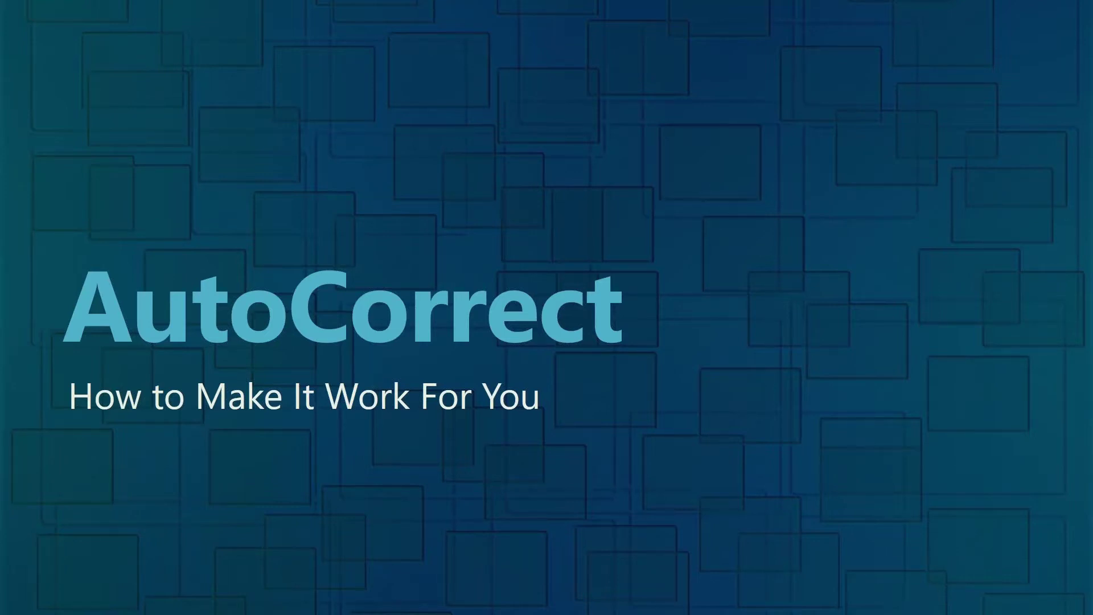
key("alt+Tab")
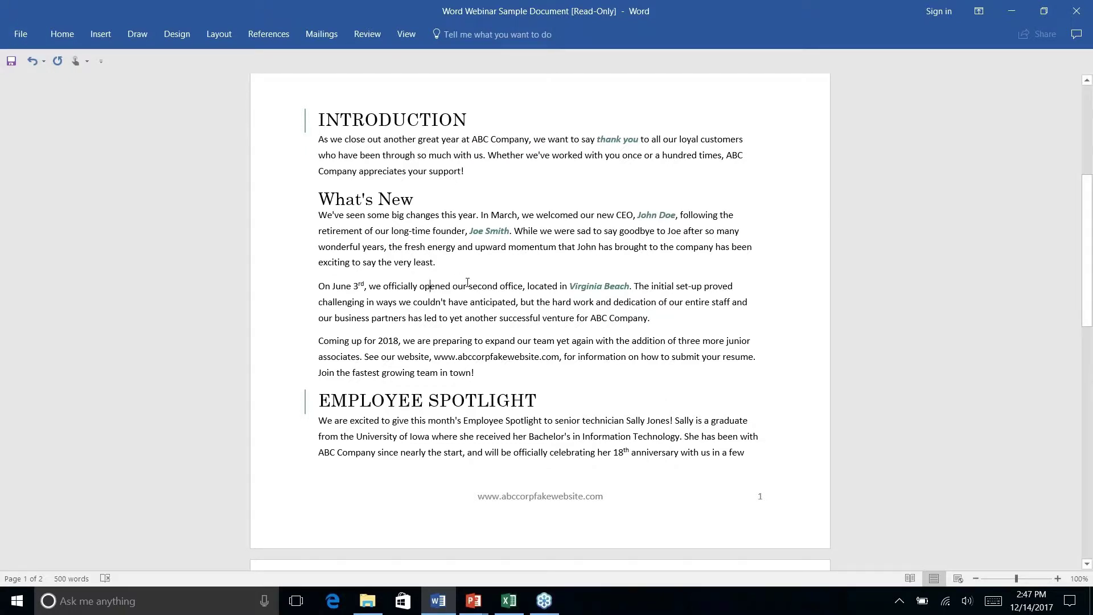
left_click(497, 302)
key("Delete")
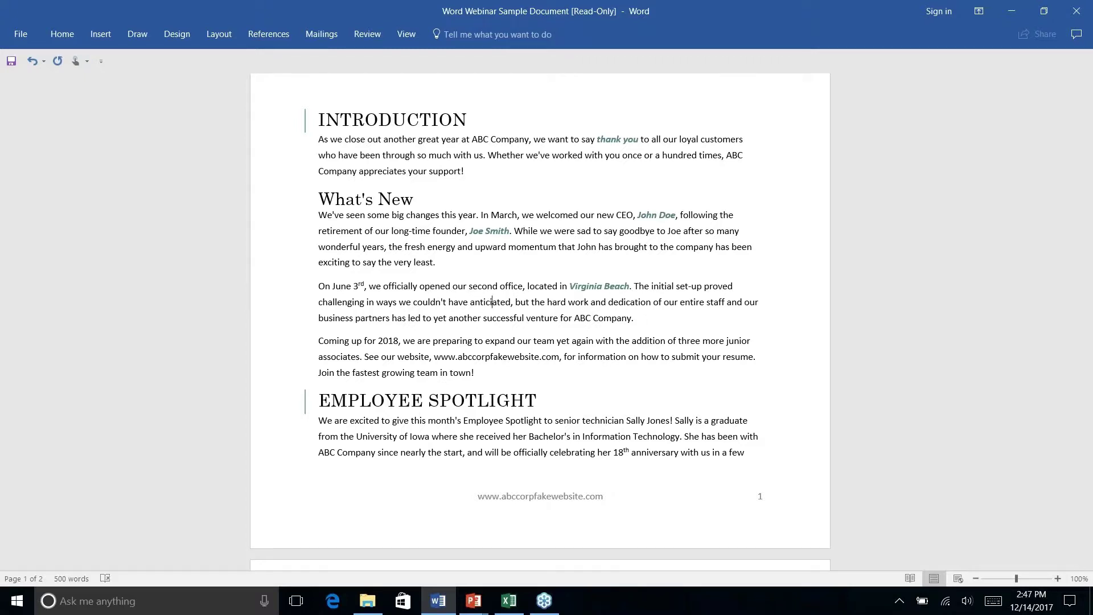
- Open the AutoCorrect options from the spelling suggestion for the misspelled "anticiated" and close them without changes
right_click(494, 302)
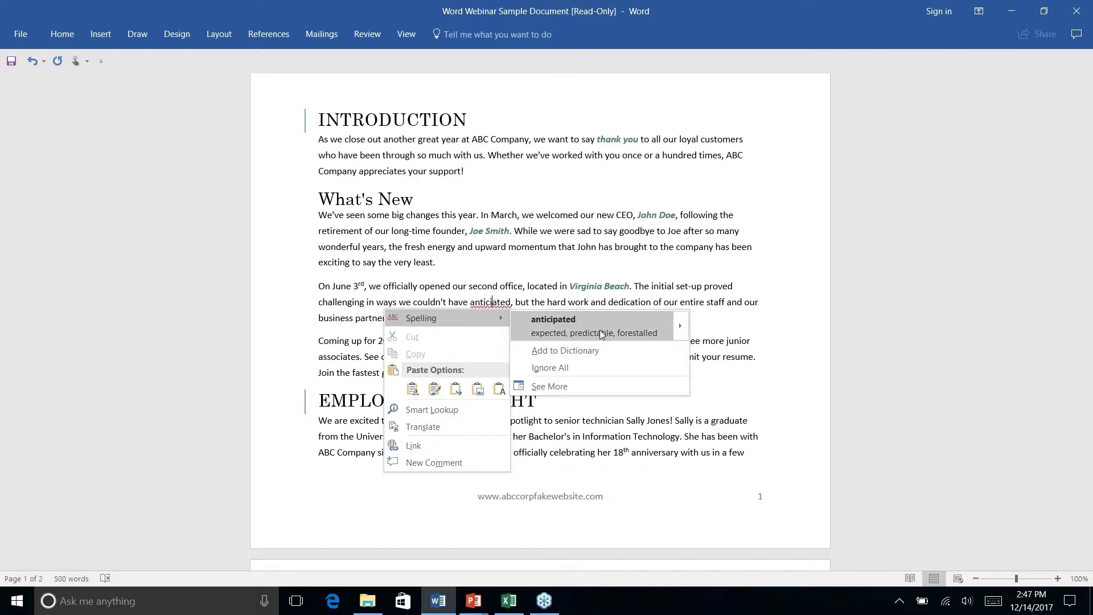
mouse_move(682, 326)
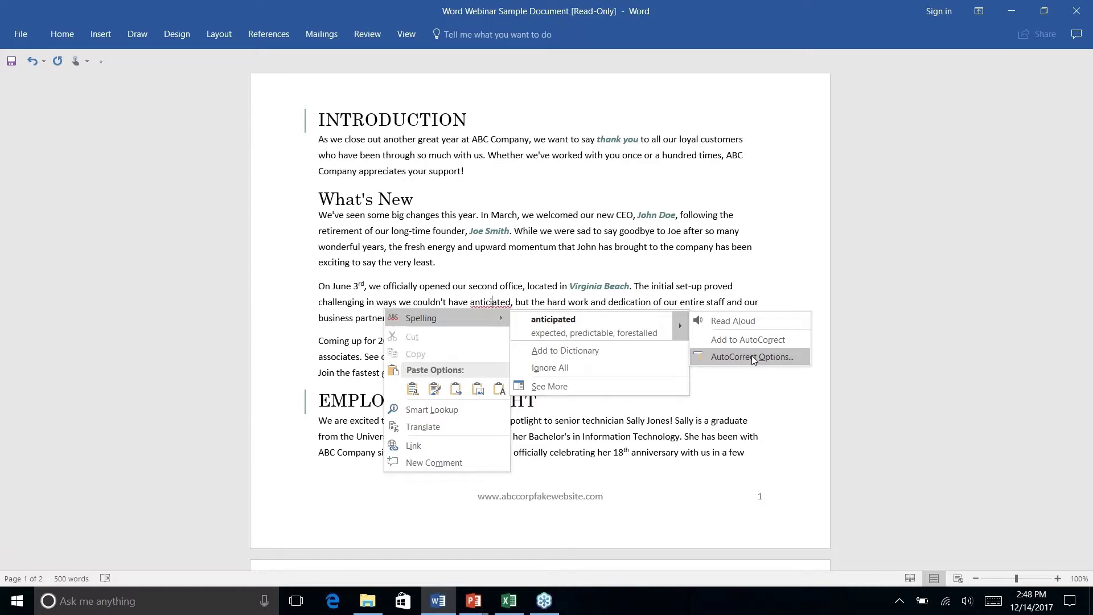
left_click(752, 356)
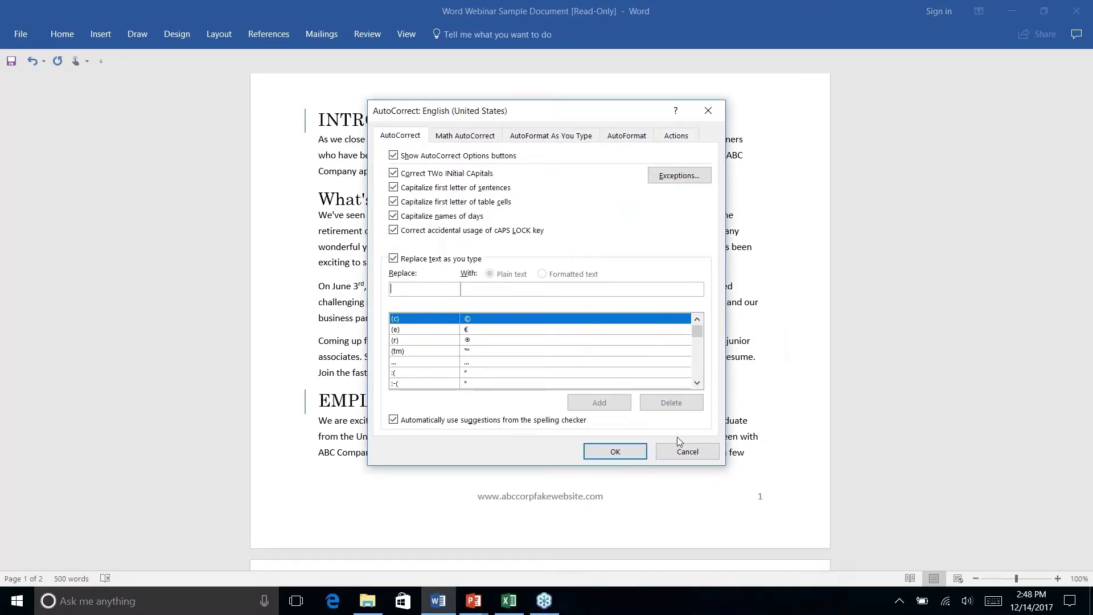
left_click(683, 453)
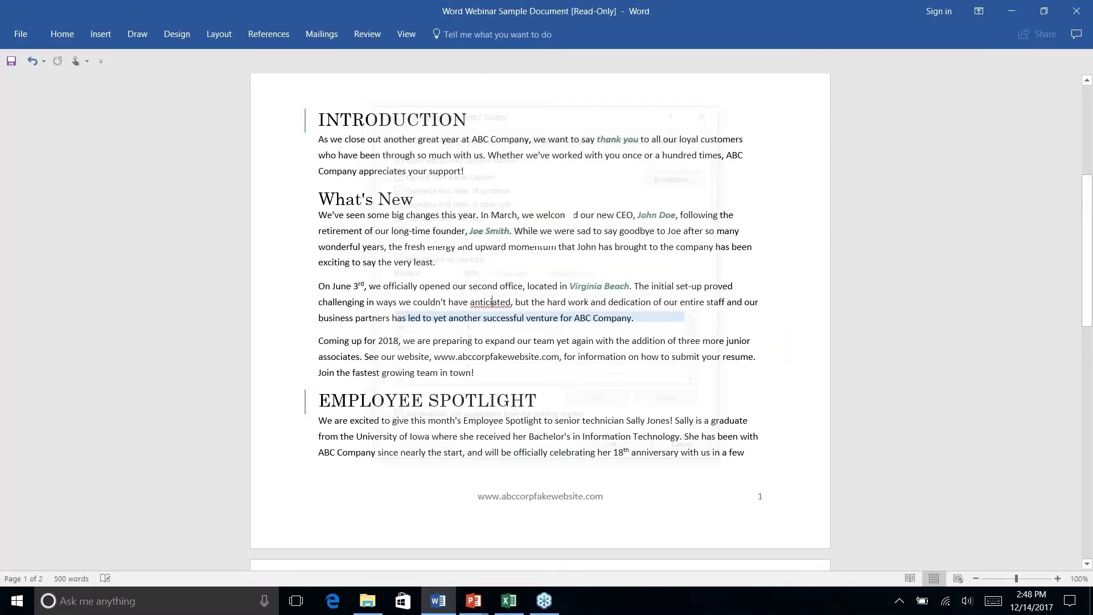
- Open the Proofing page of Word Options and examine the spelling and grammar correction settings
left_click(25, 35)
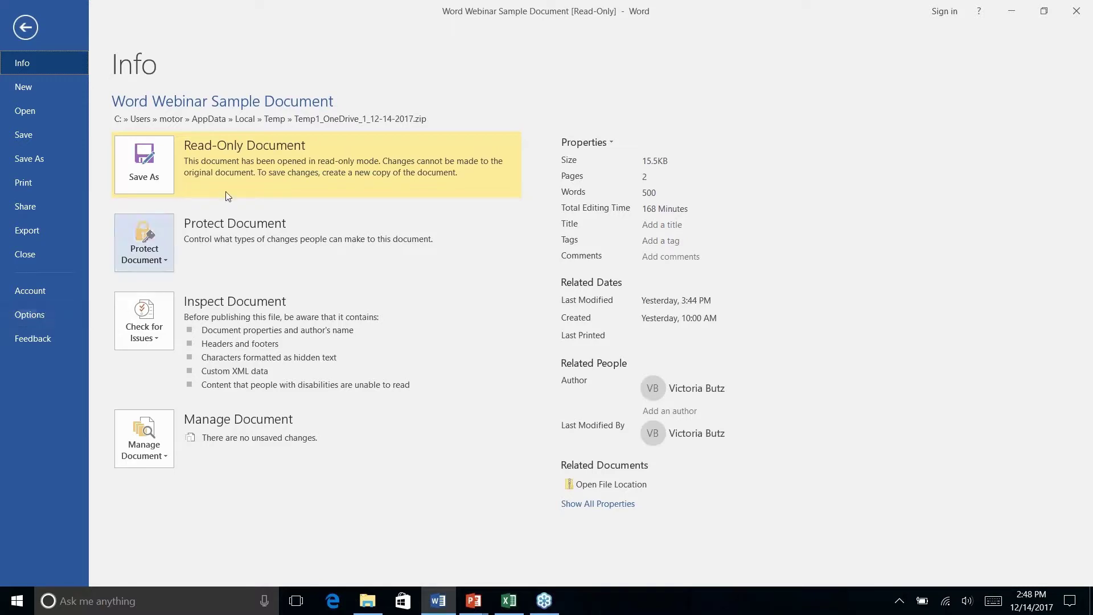
left_click(33, 316)
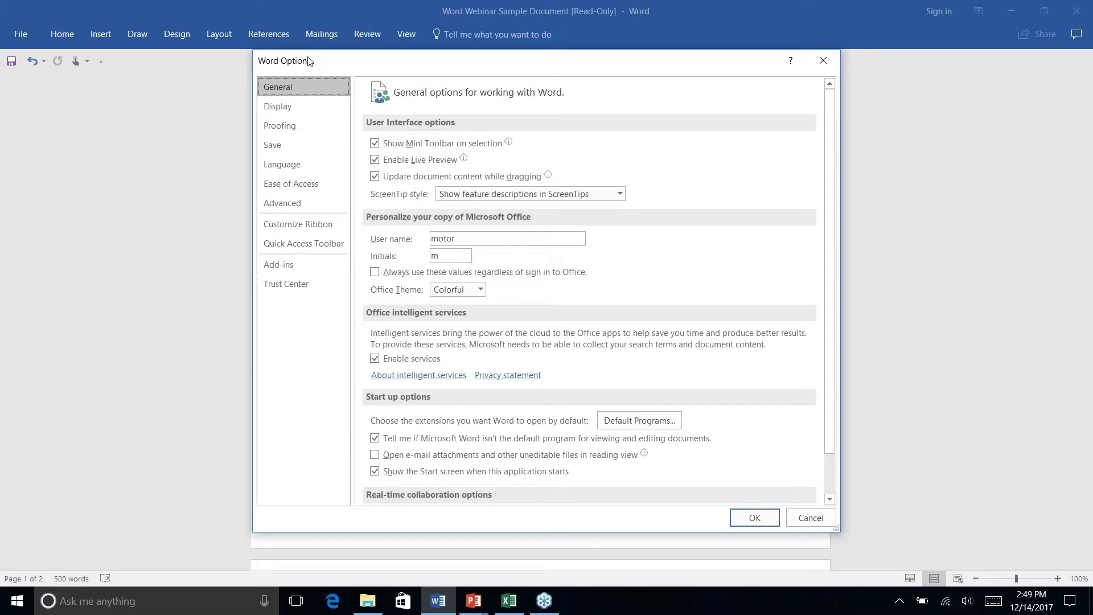
left_click(287, 131)
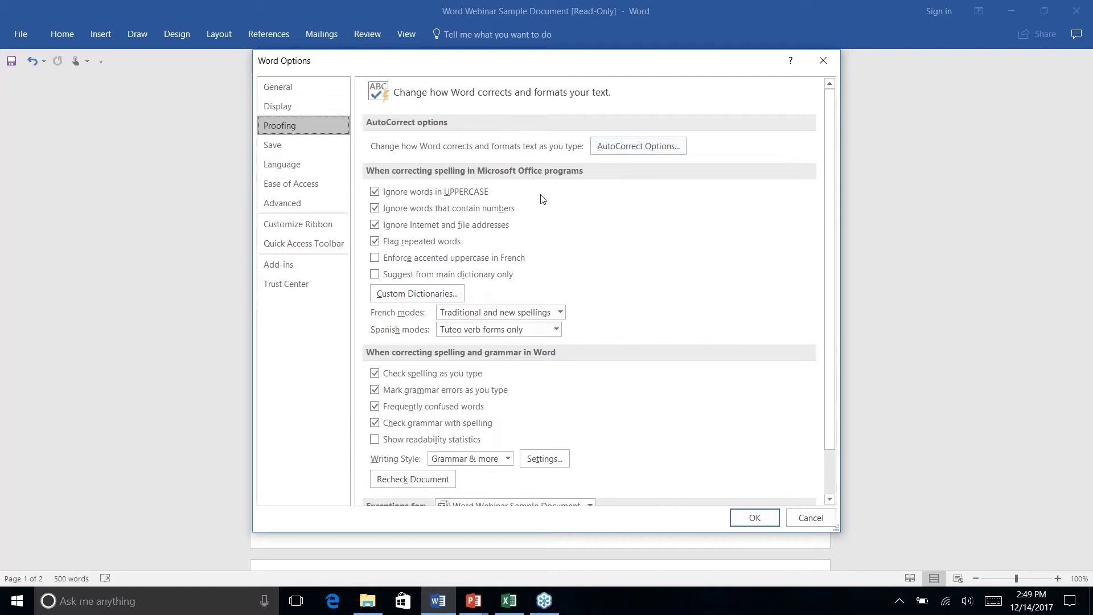
scroll(625, 206, "down", 3)
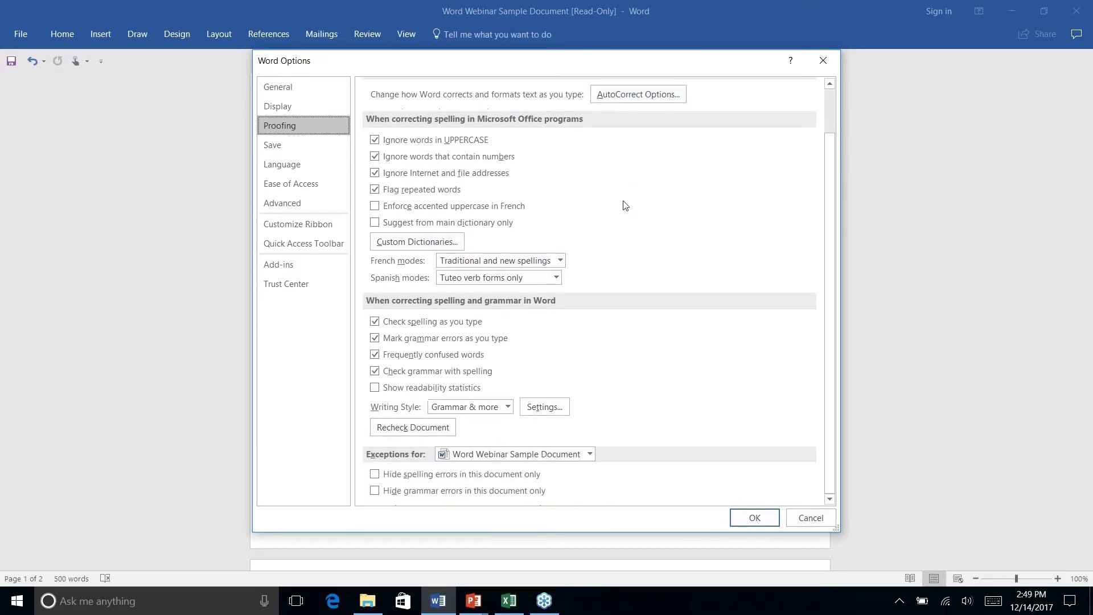
scroll(626, 206, "up", 3)
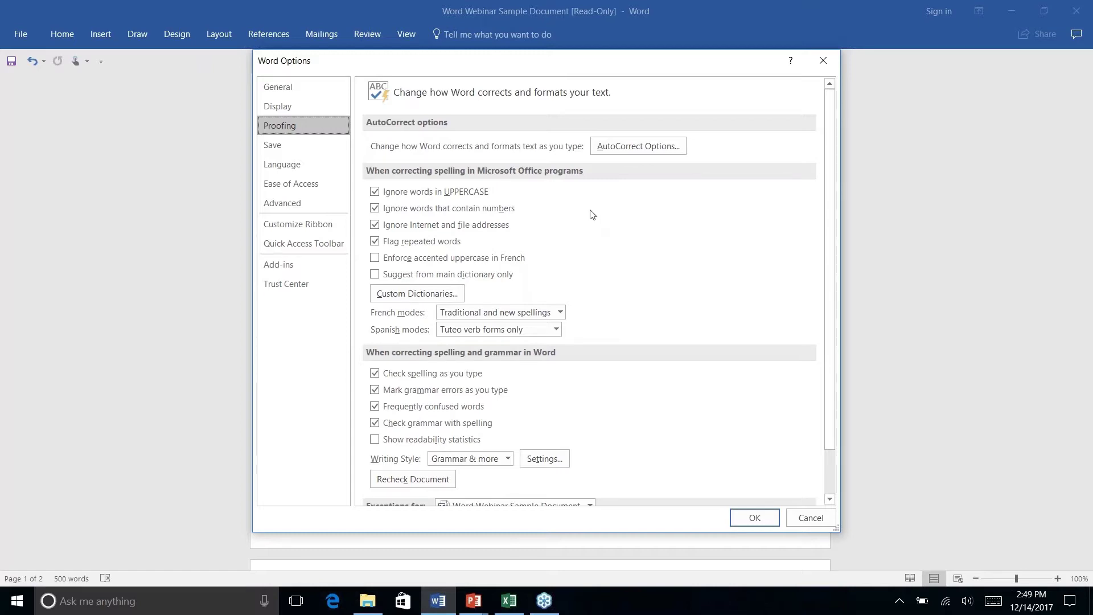
scroll(593, 222, "down", 2)
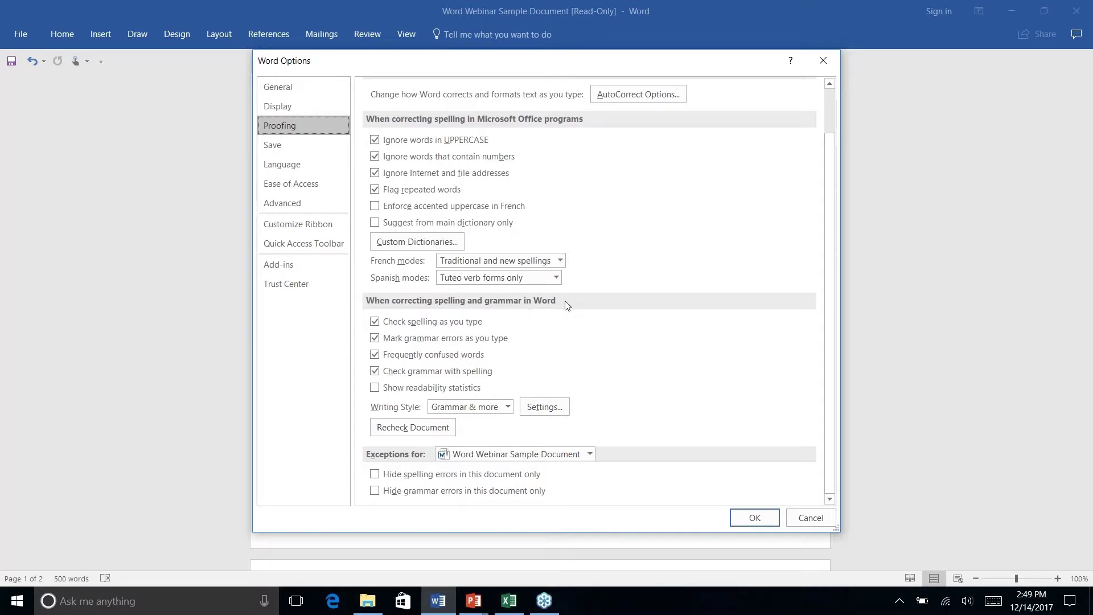
scroll(567, 305, "up", 2)
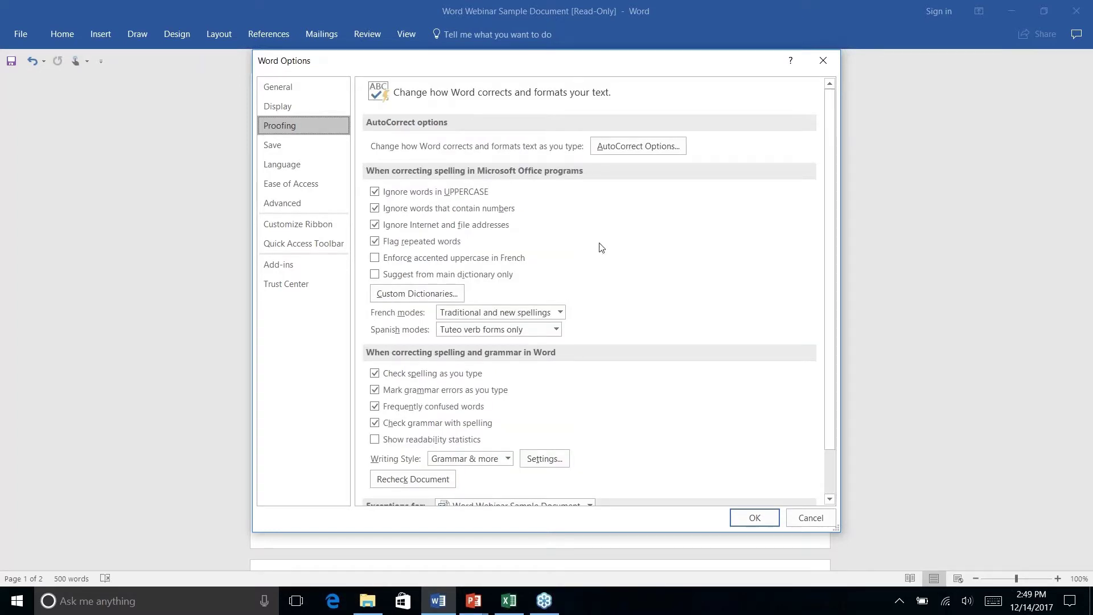
- Review the AutoCorrect replacement list and the Other Corrections, First Letter and INitial CAps exceptions, leaving the exceptions unchanged
left_click(656, 145)
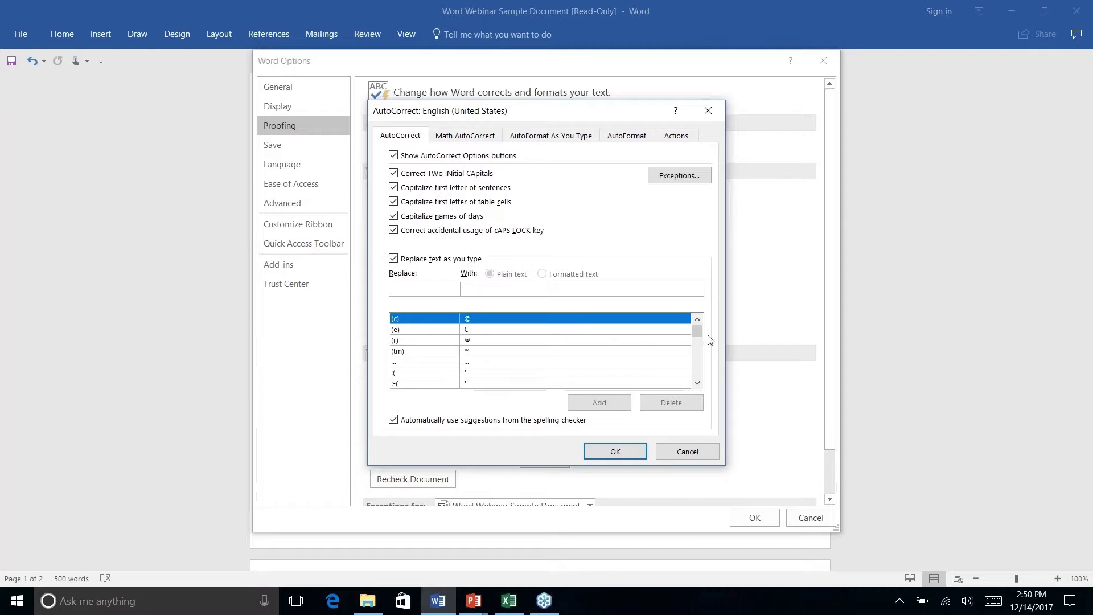
left_click_drag(698, 333, 699, 350)
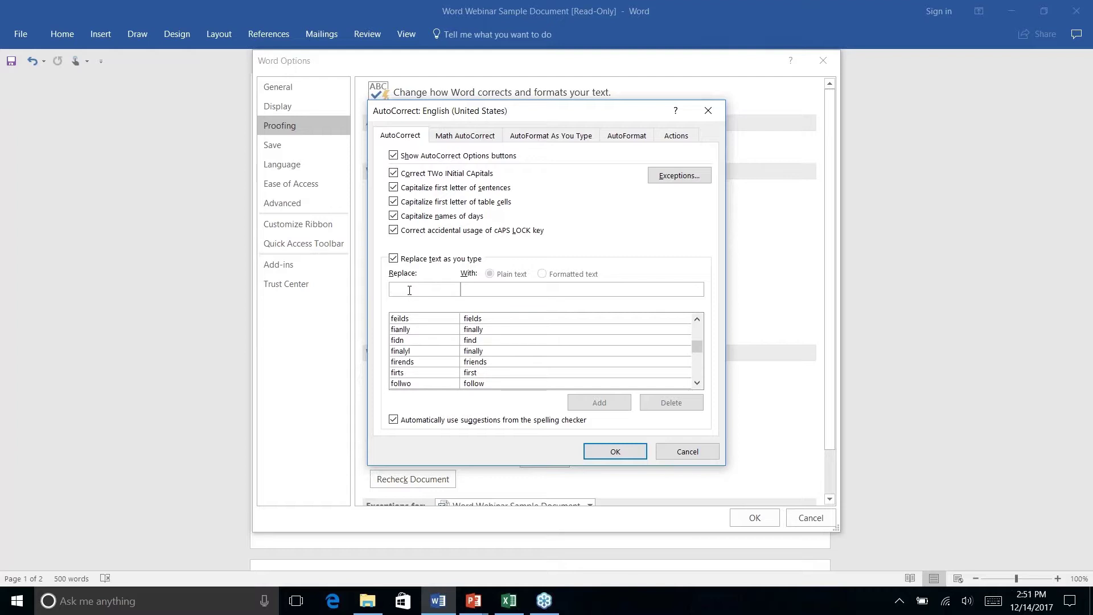
left_click(675, 177)
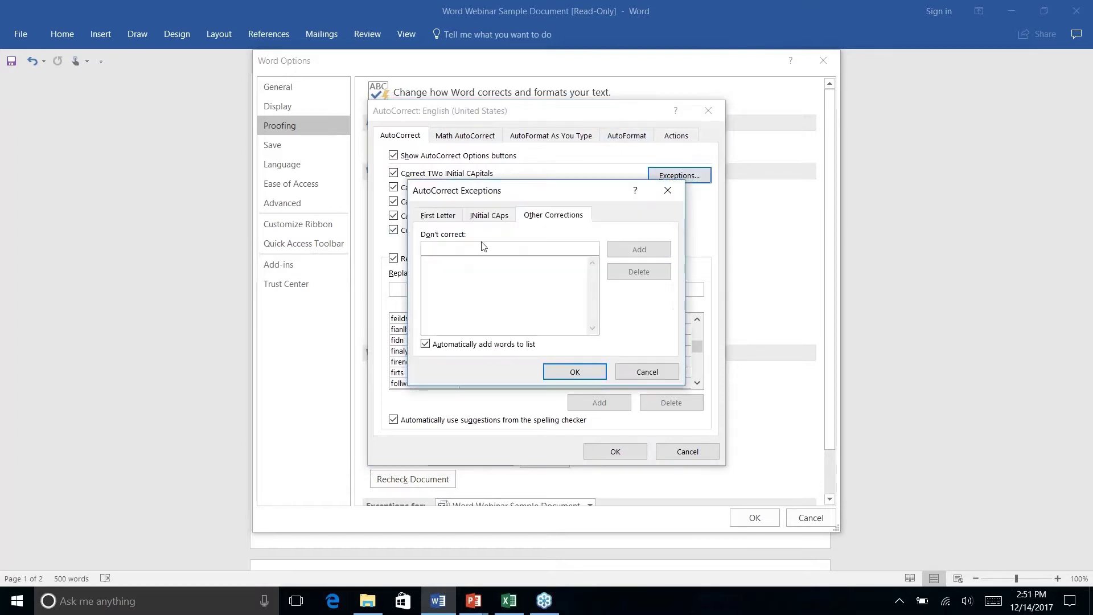
left_click(483, 250)
left_click(508, 248)
left_click(450, 216)
left_click(489, 217)
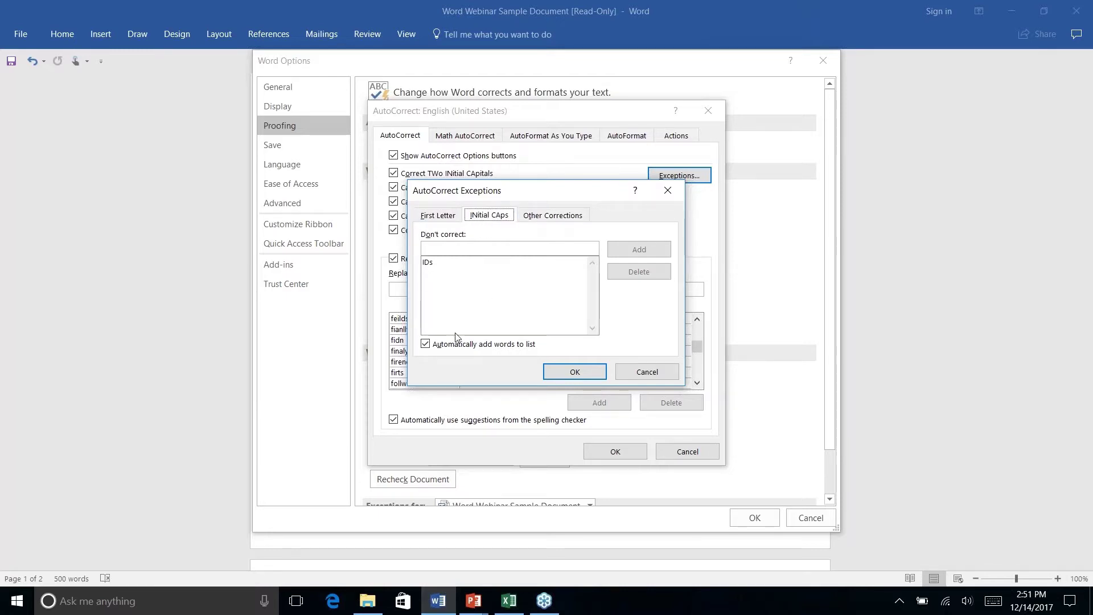
left_click(646, 372)
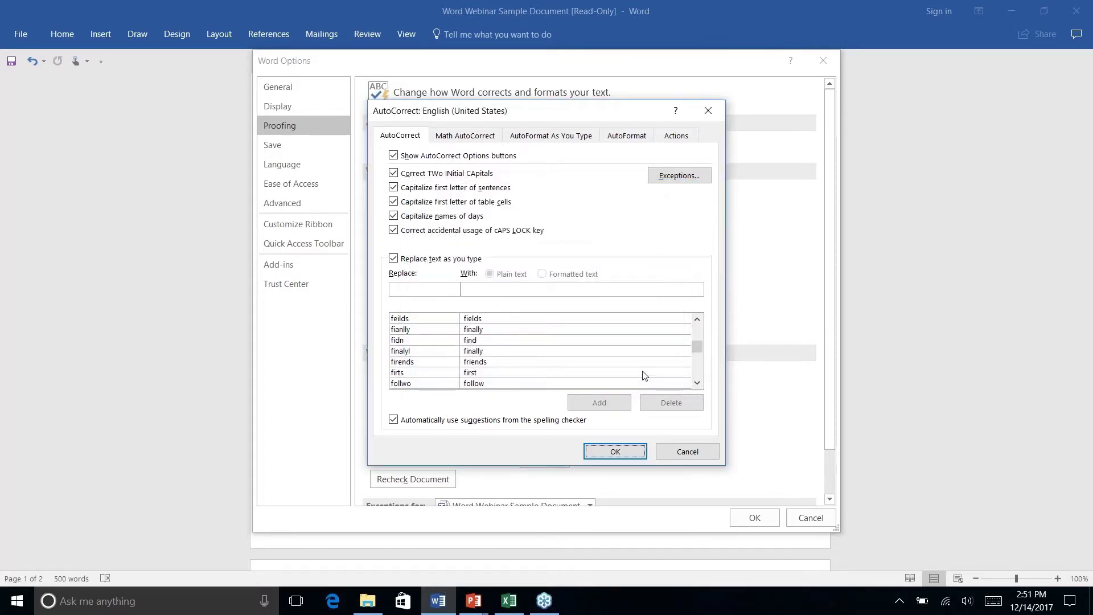
- Review the AutoFormat As You Type settings, and close AutoCorrect and Word Options without changes
left_click(552, 138)
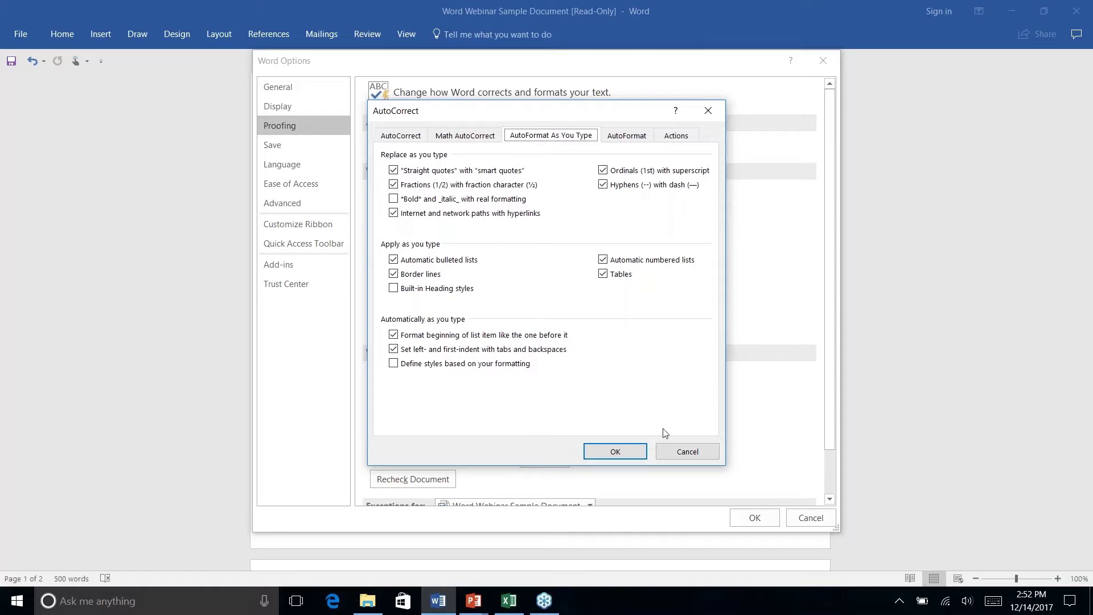
left_click(688, 453)
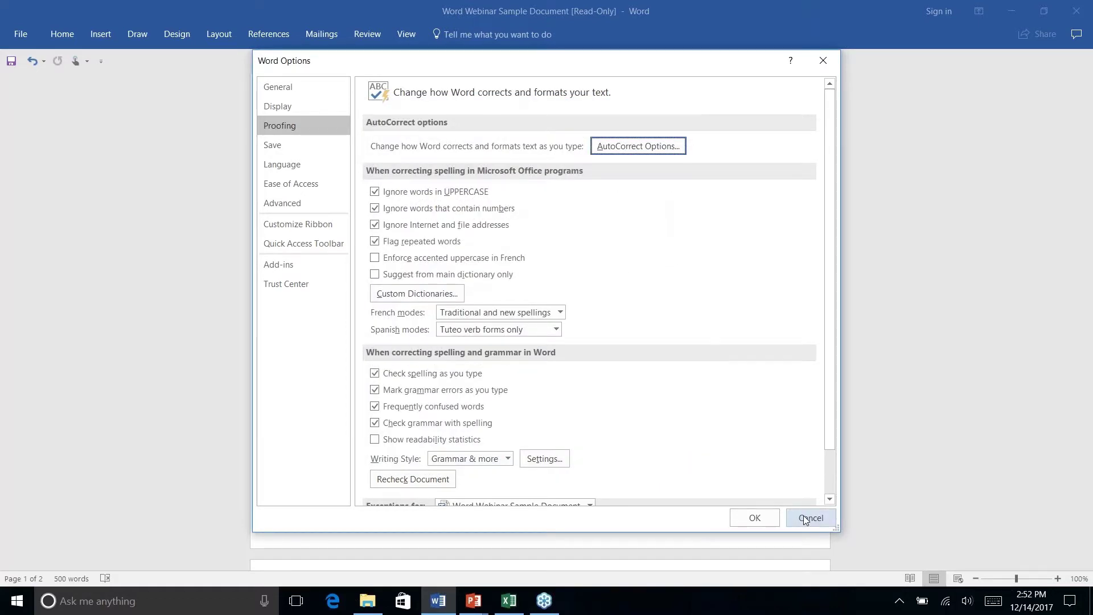
left_click(806, 518)
- Apply the Normal style to the hyperlinked feedback e-mail address in the How Are We Doing? paragraph on page 2 and collapse the ribbon
scroll(492, 259, "down", 1)
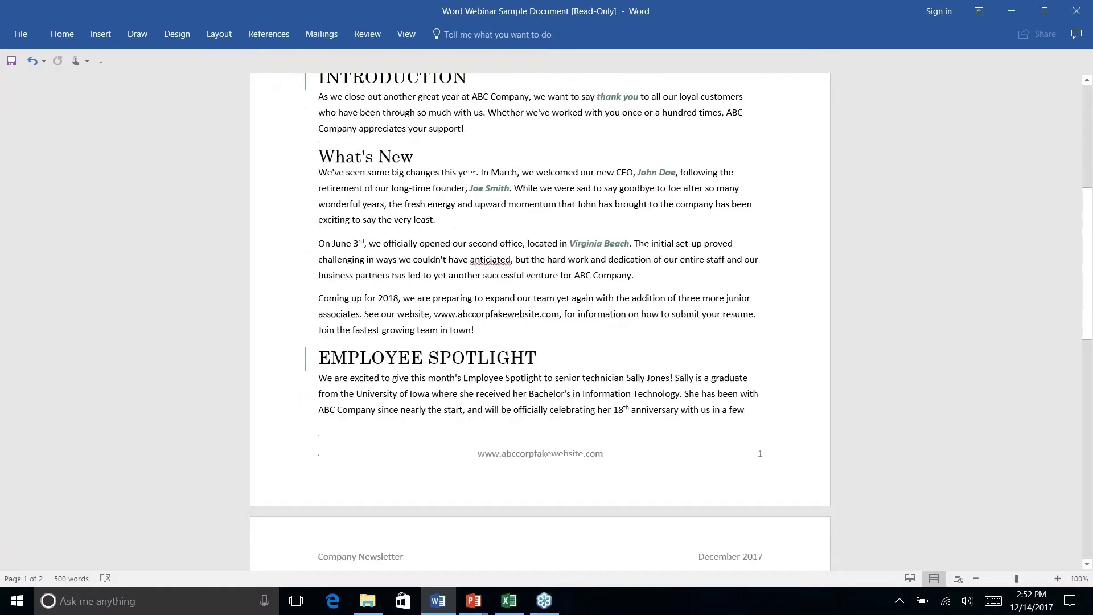
scroll(492, 259, "down", 15)
scroll(621, 368, "up", 3)
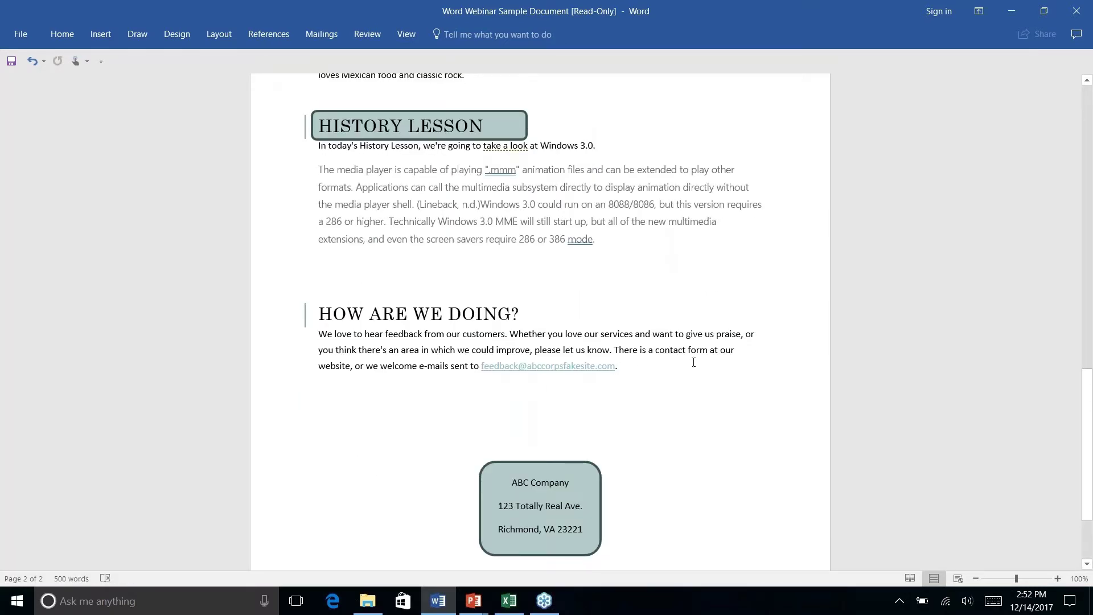
left_click(62, 33)
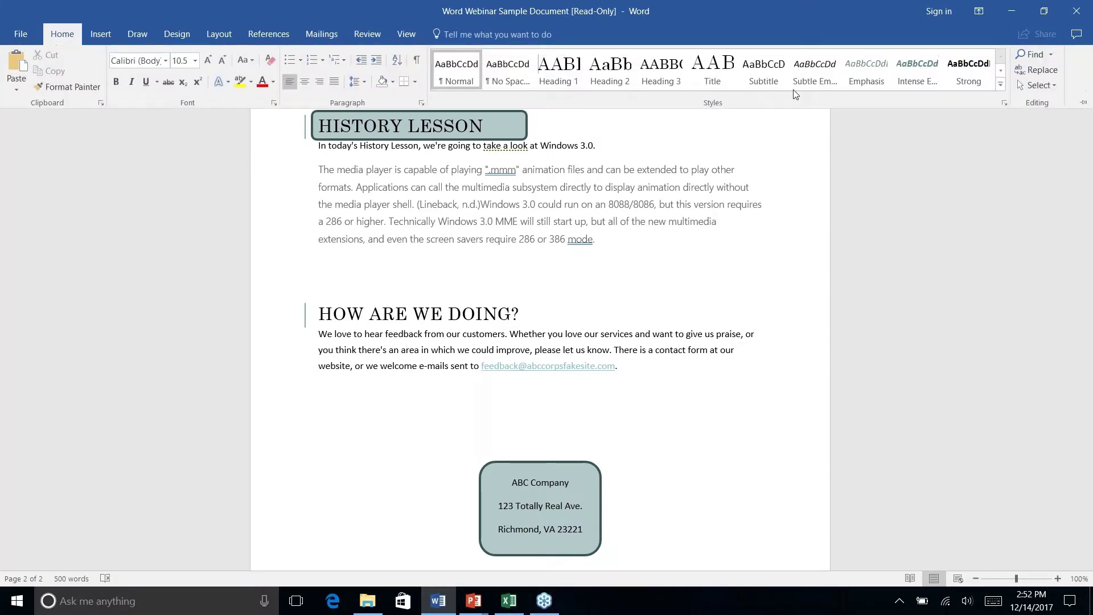
right_click(618, 368)
left_click(529, 357)
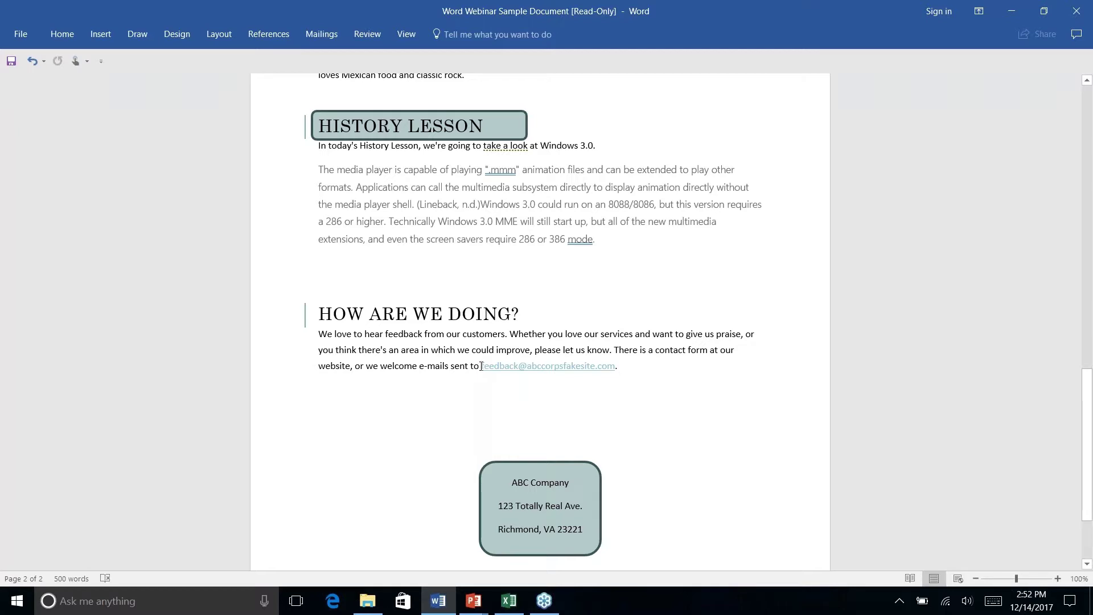
left_click_drag(481, 366, 523, 364)
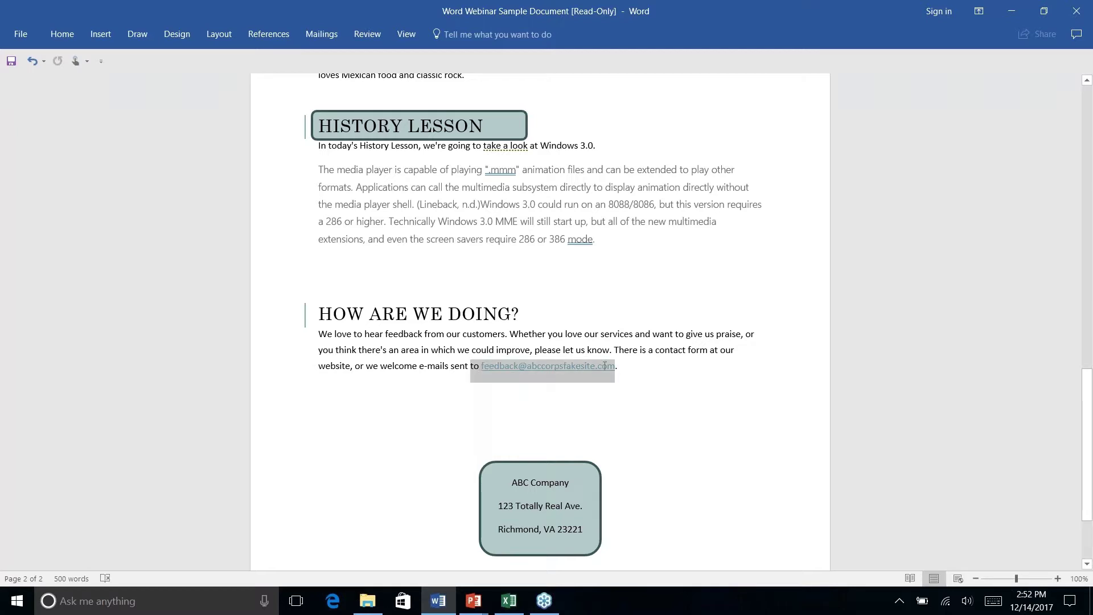
left_click_drag(605, 367, 626, 369)
left_click(665, 388)
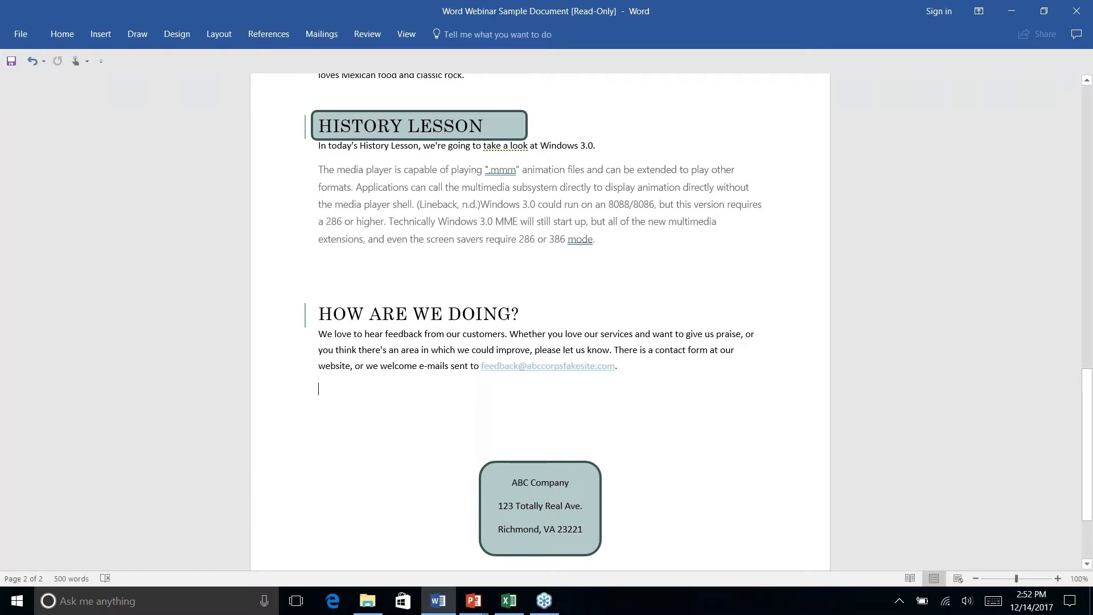
left_click_drag(481, 368, 622, 369)
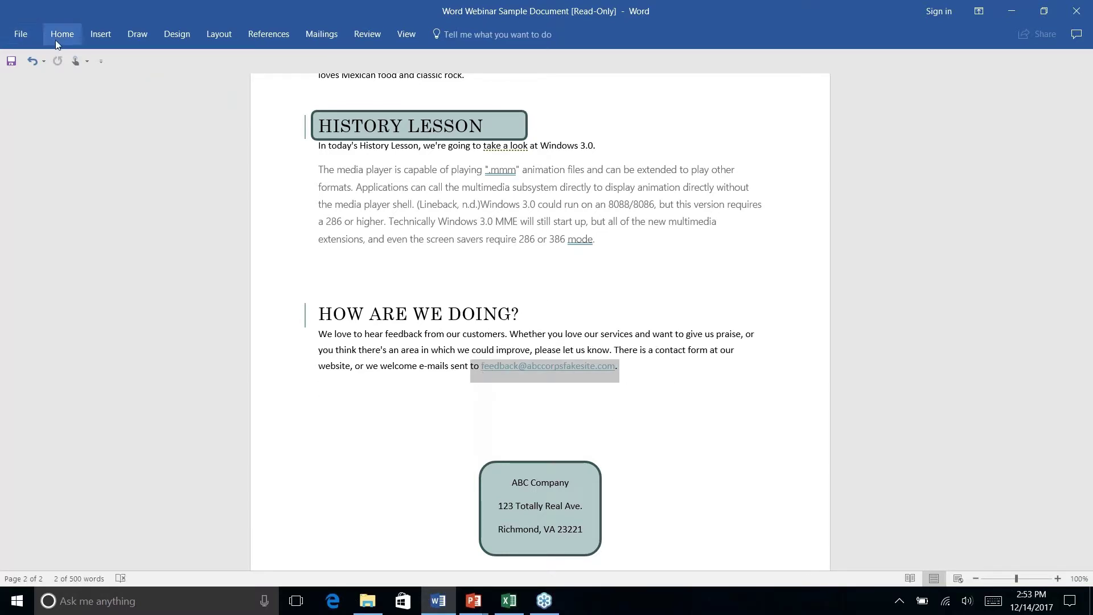
left_click(64, 34)
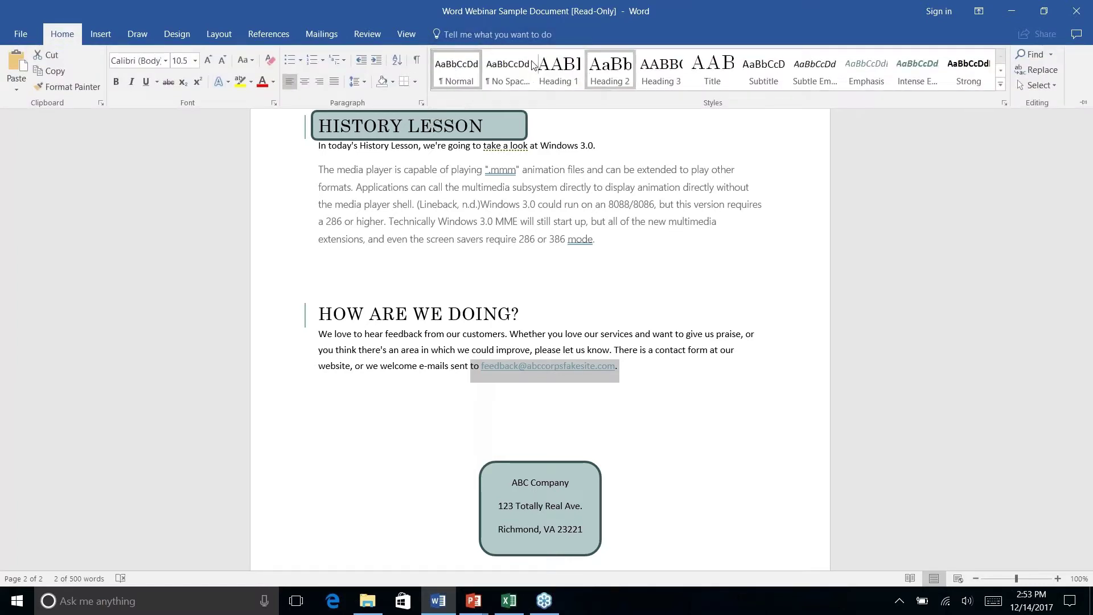
left_click(461, 67)
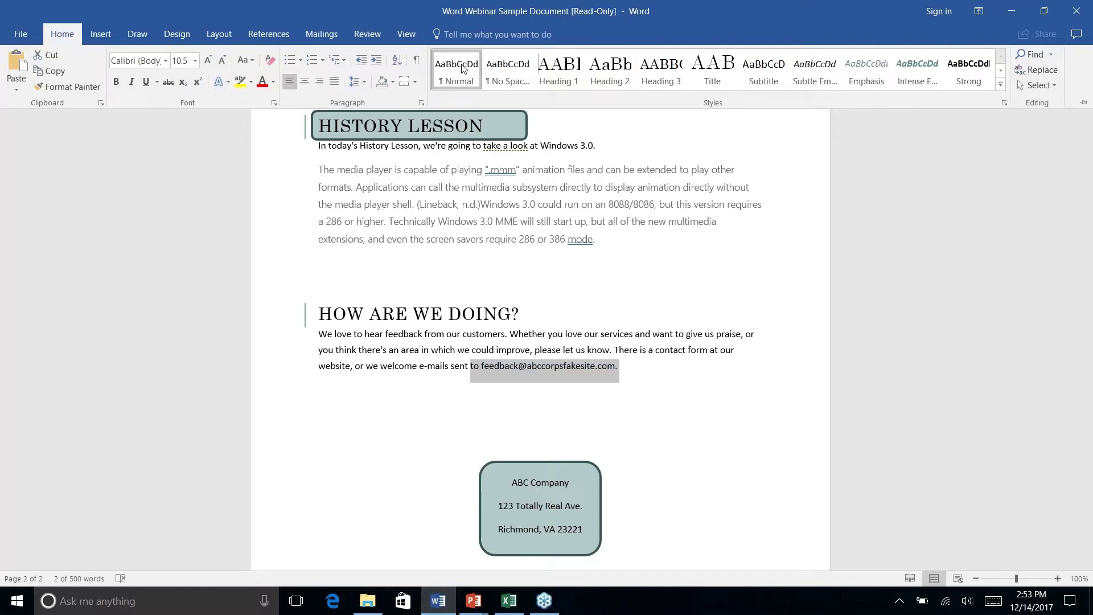
key("ctrl+F1")
right_click(638, 371)
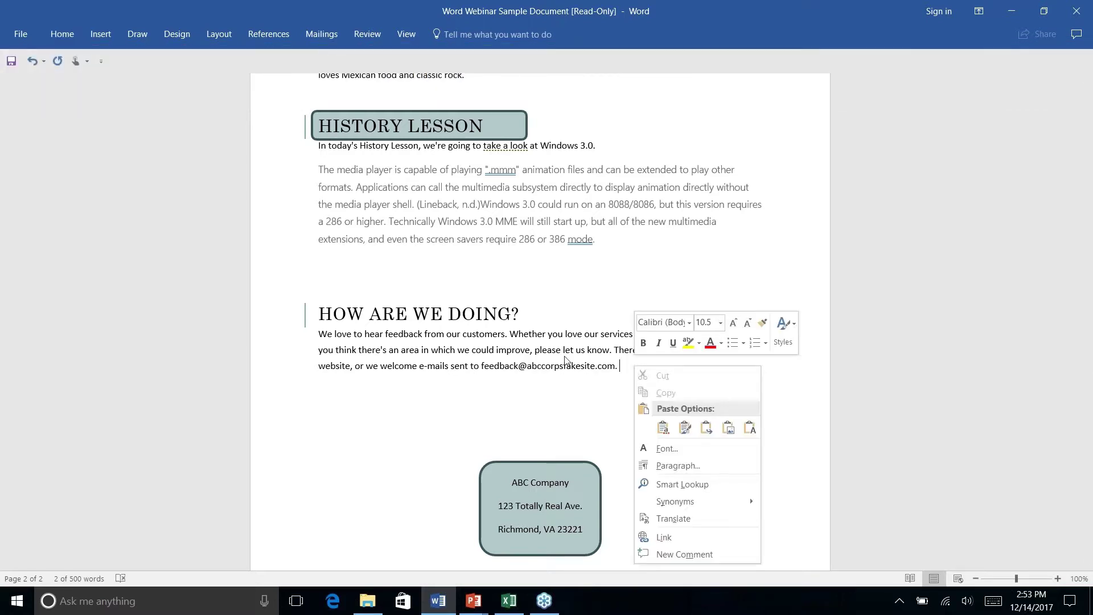
key("Escape")
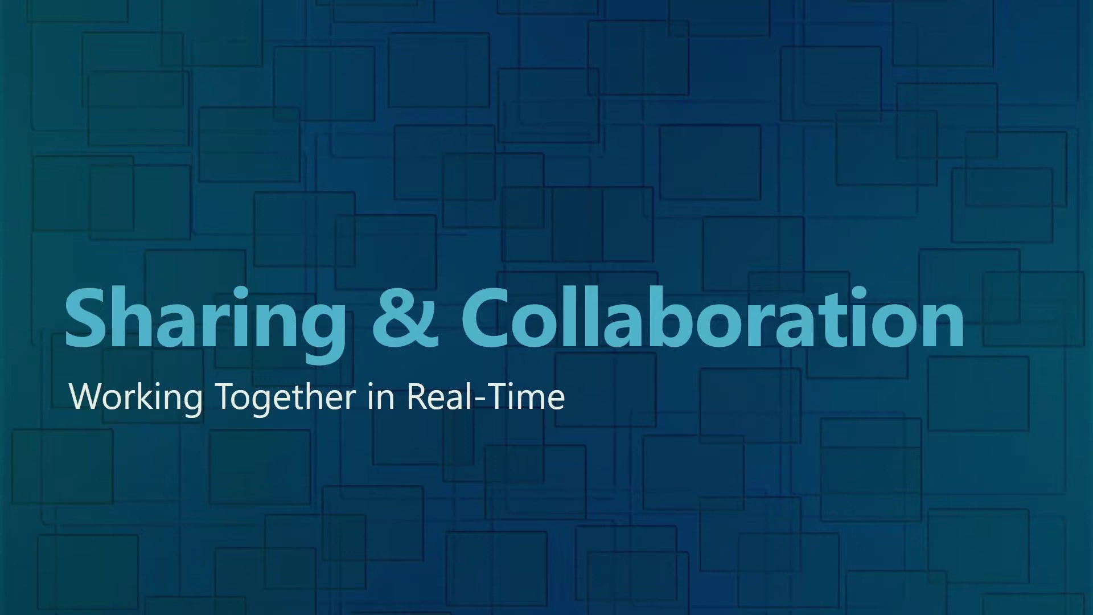
key("alt+Tab")
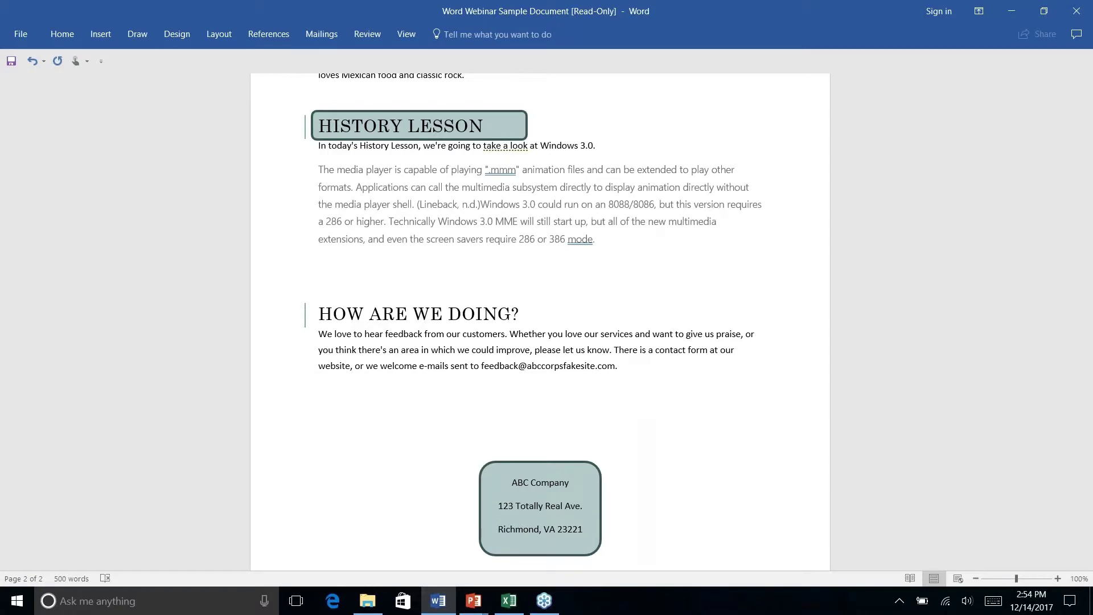
scroll(541, 319, "down", 1)
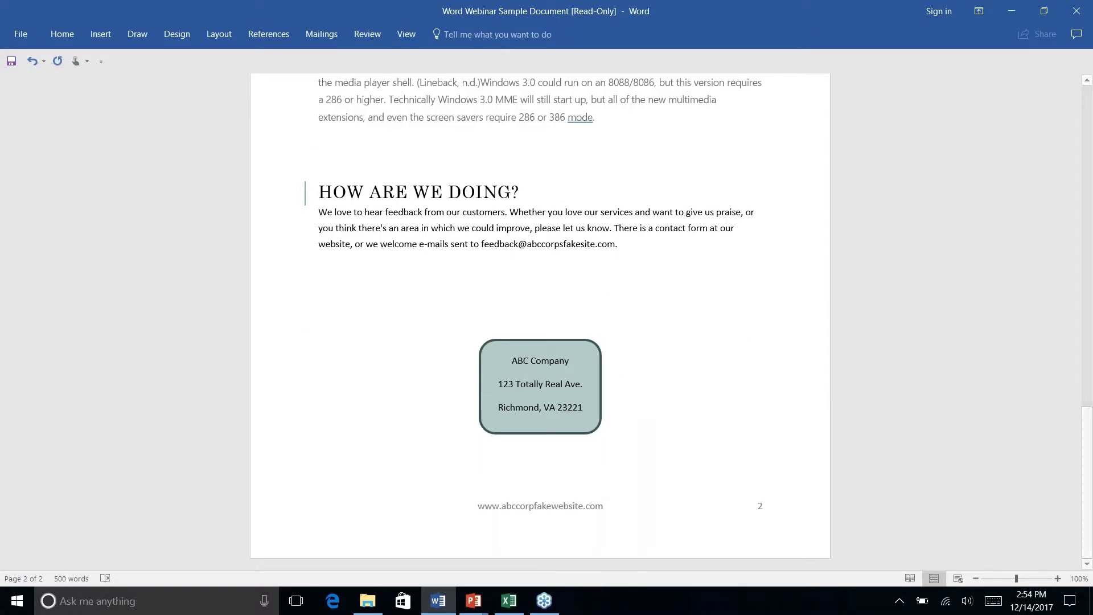
left_click(23, 34)
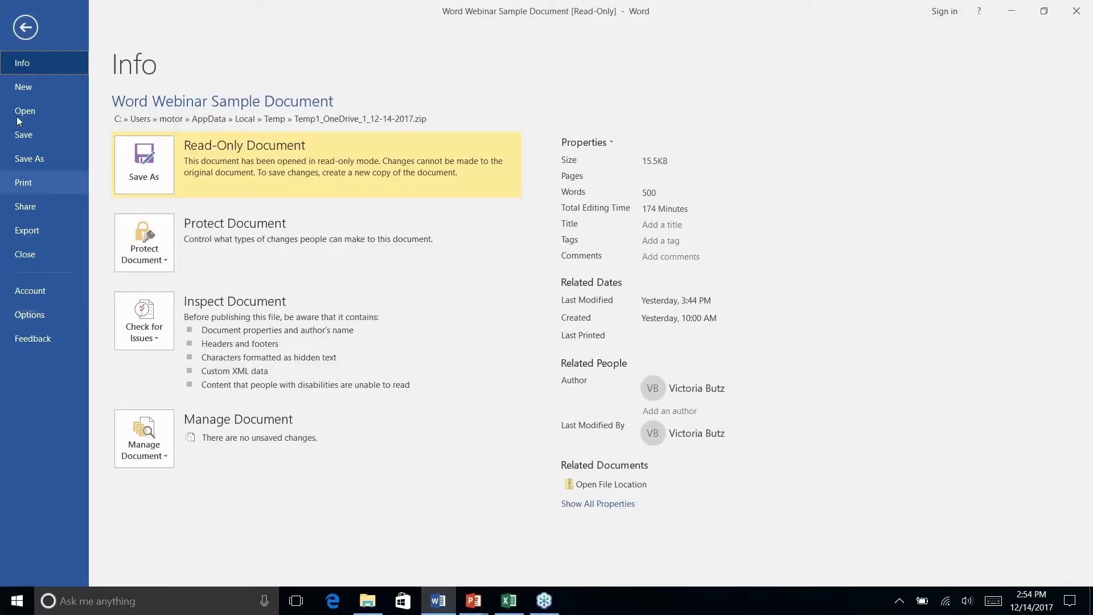
left_click(22, 31)
left_click(22, 32)
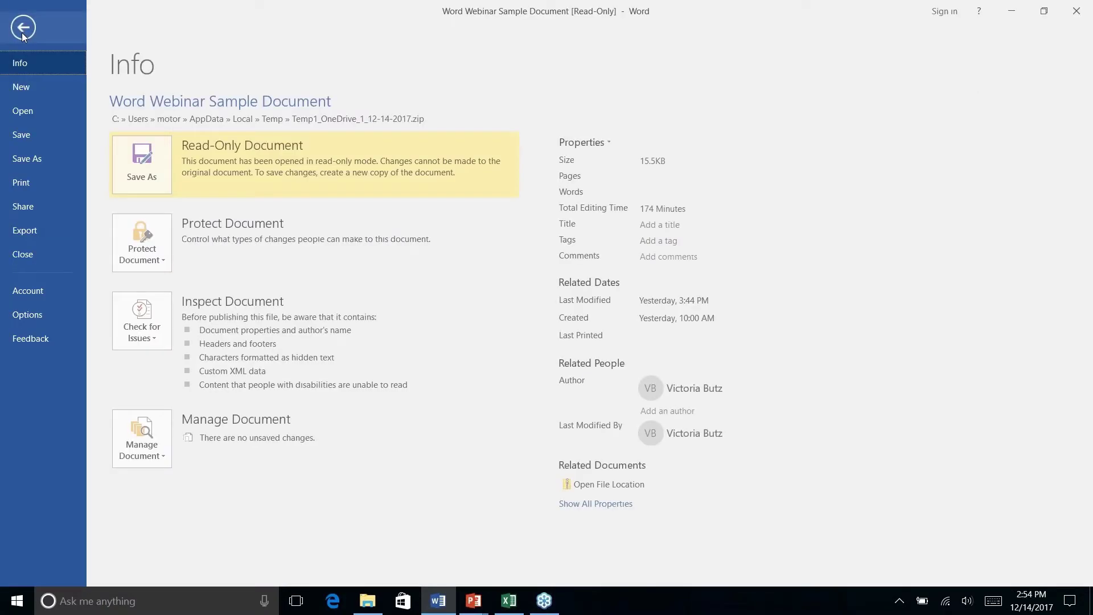
left_click(26, 136)
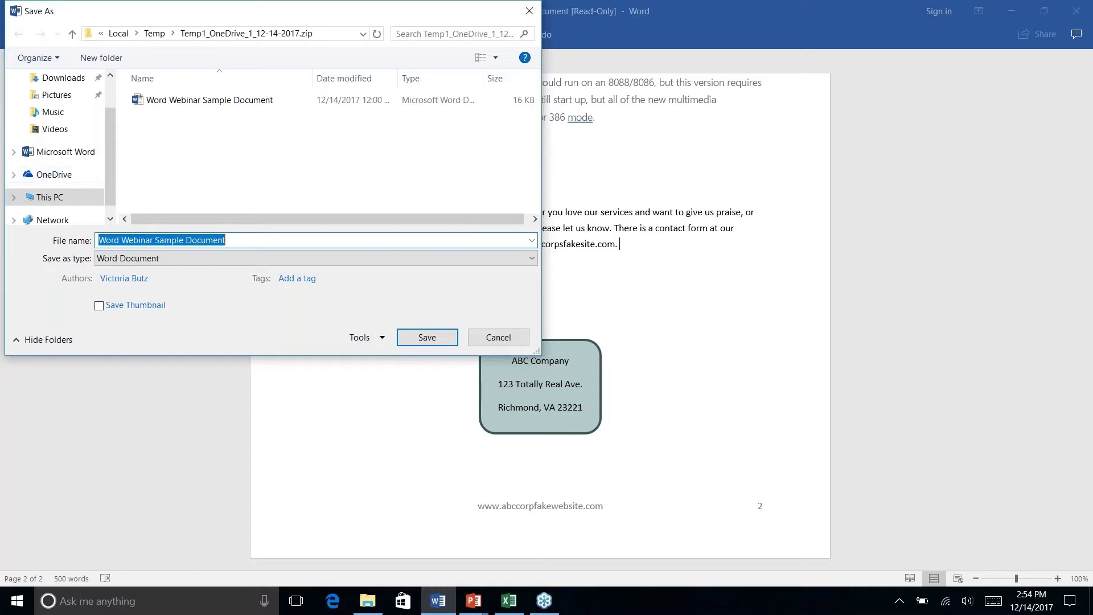
left_click(504, 339)
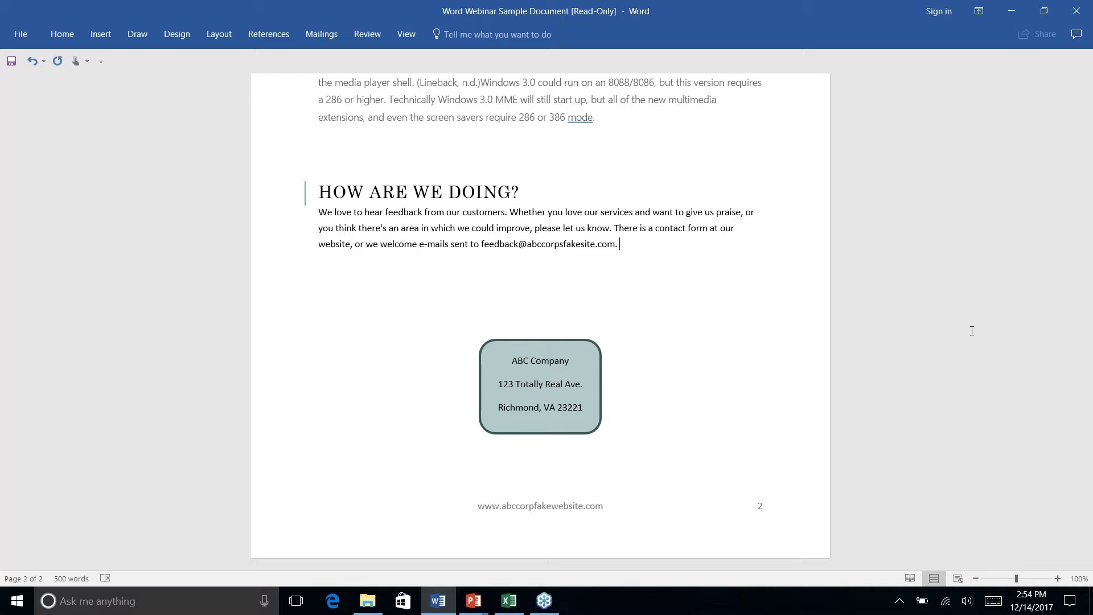
- Look over the newsletter's pages, from the title and contents to the How Are We Doing? section
scroll(972, 331, "up", 5)
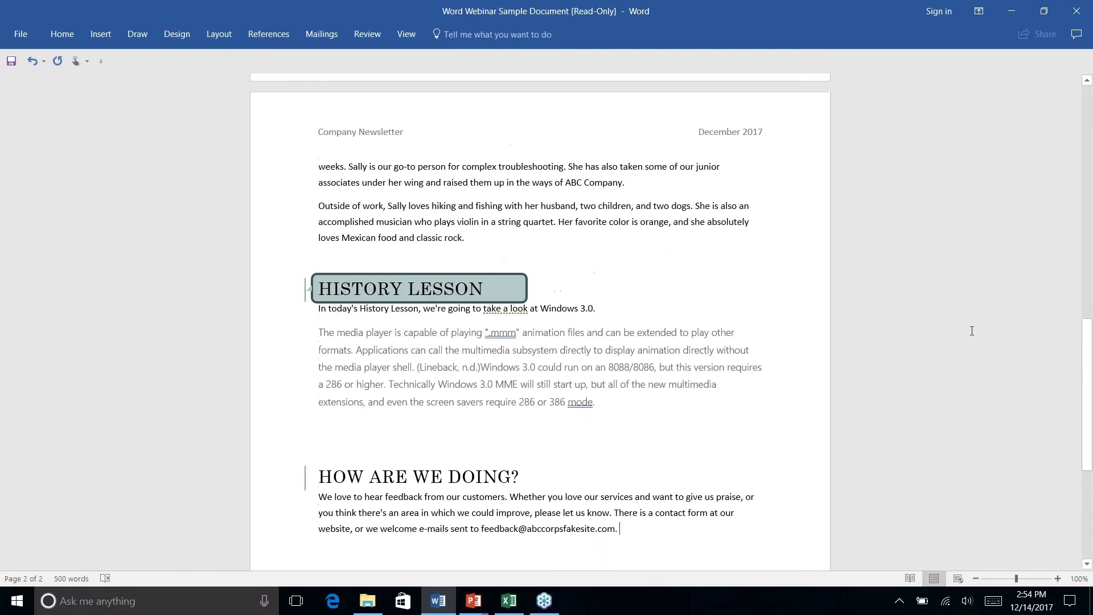
scroll(972, 331, "down", 1)
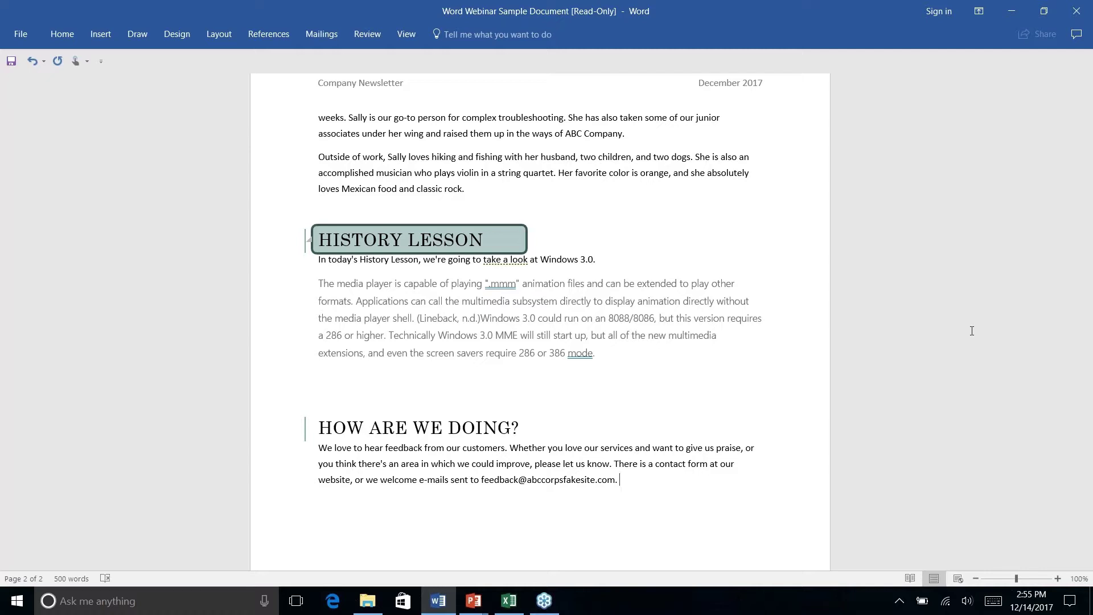
key("alt+Tab")
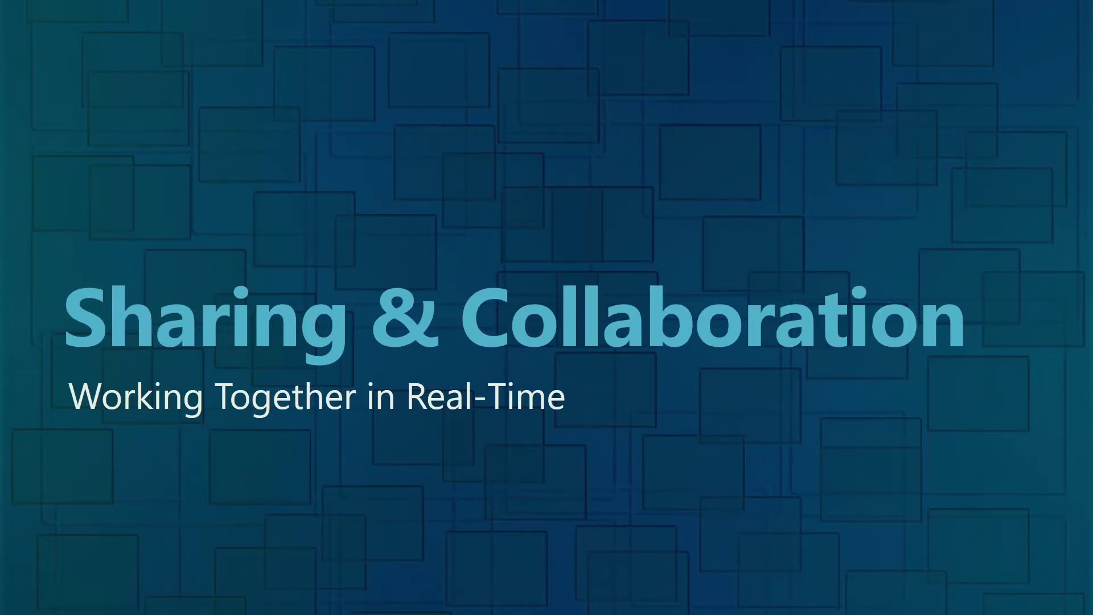
key("Right")
key("alt+Tab")
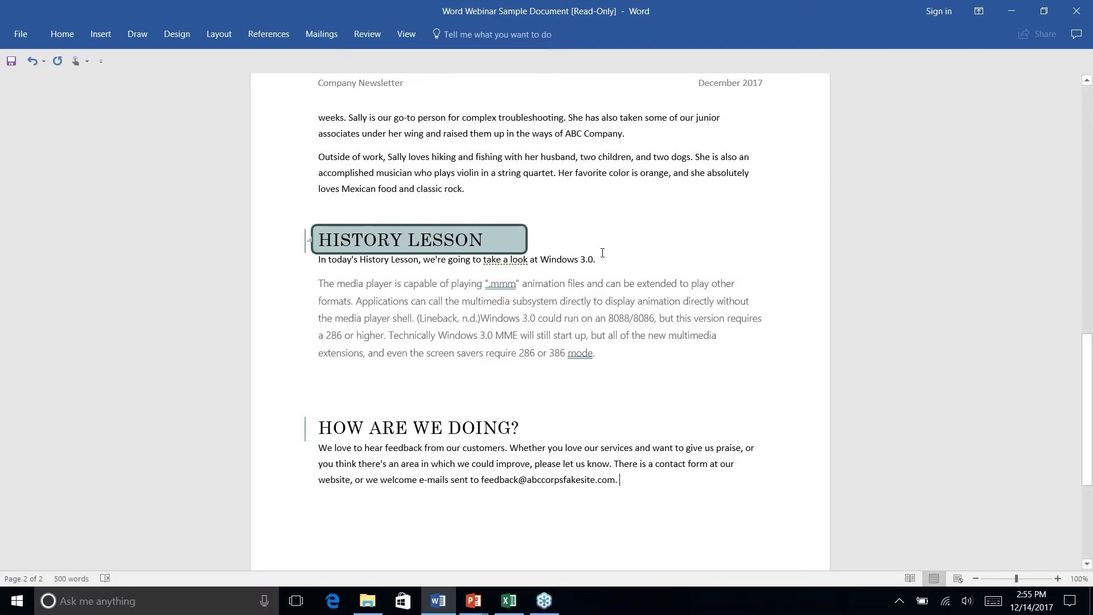
scroll(603, 252, "up", 15)
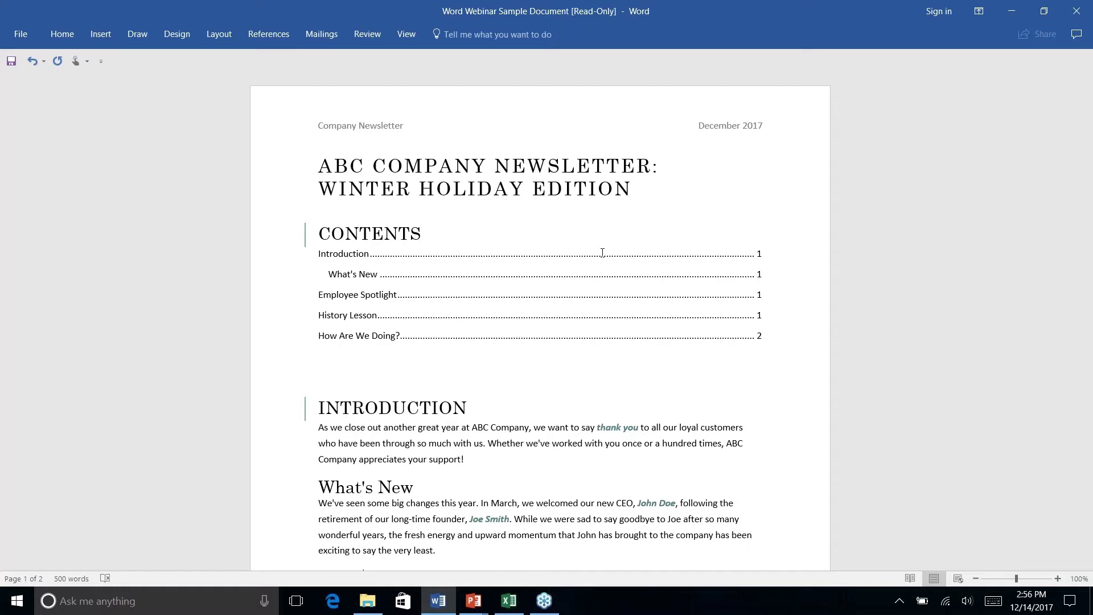
scroll(602, 252, "down", 10)
scroll(602, 253, "up", 5)
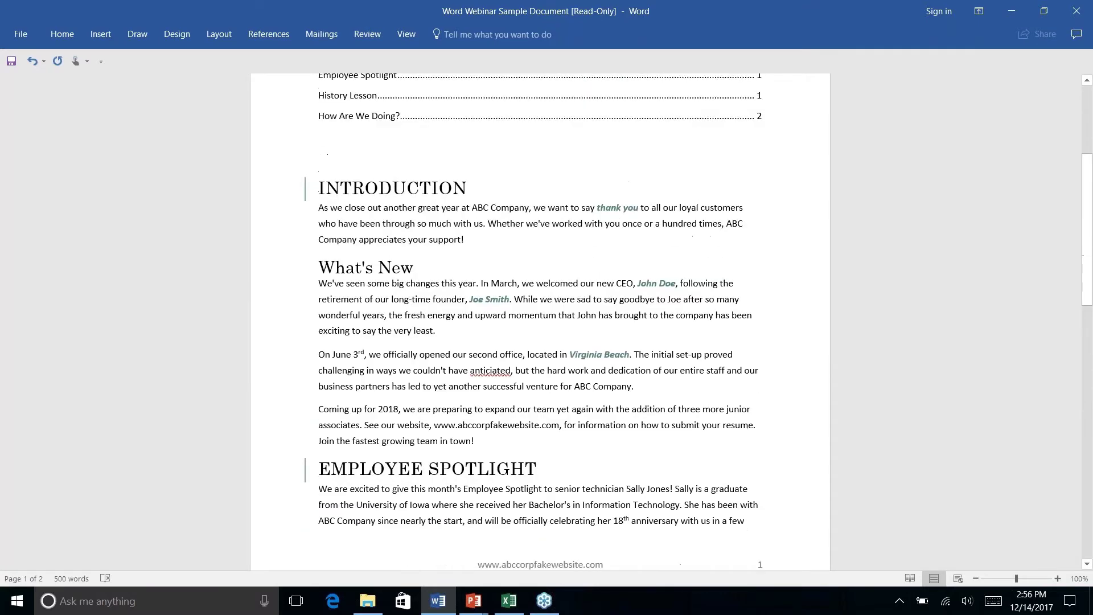
scroll(539, 319, "up", 5)
scroll(540, 319, "down", 5)
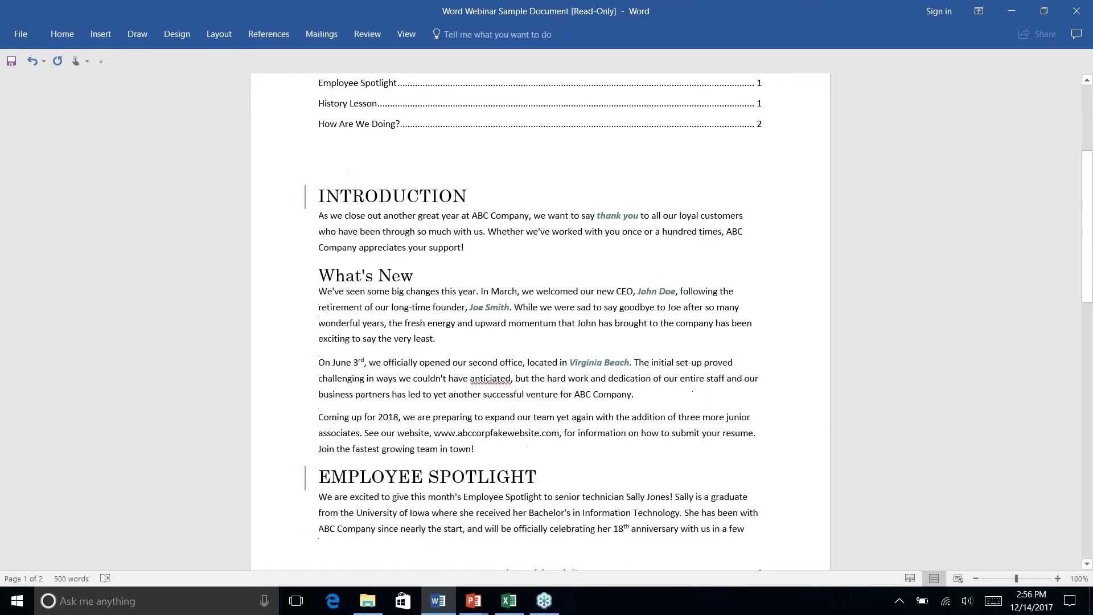
scroll(540, 319, "down", 4)
scroll(540, 318, "up", 8)
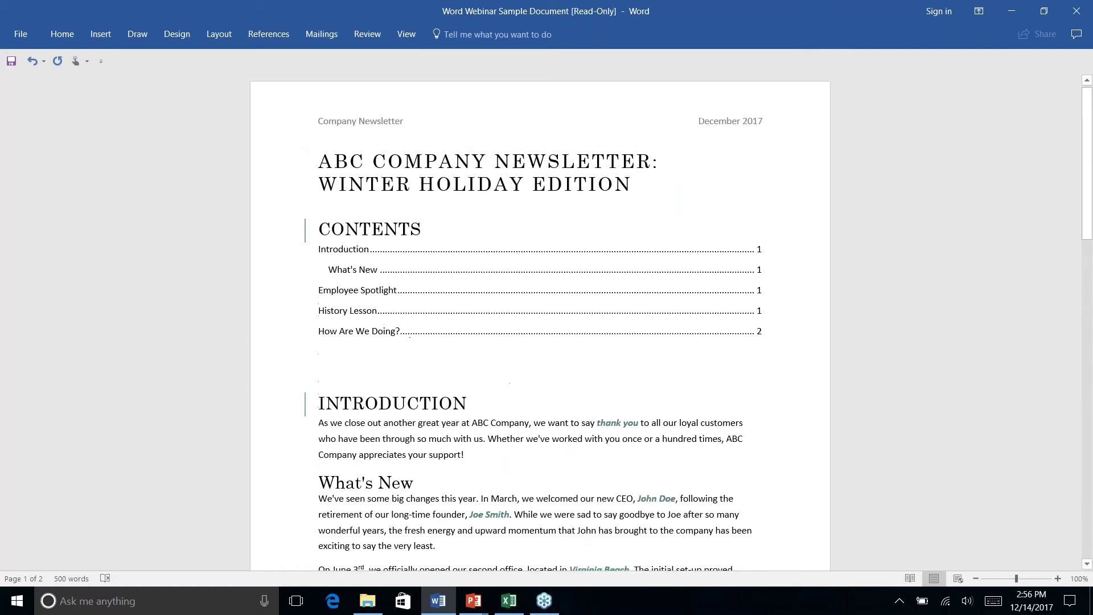
scroll(602, 254, "down", 4)
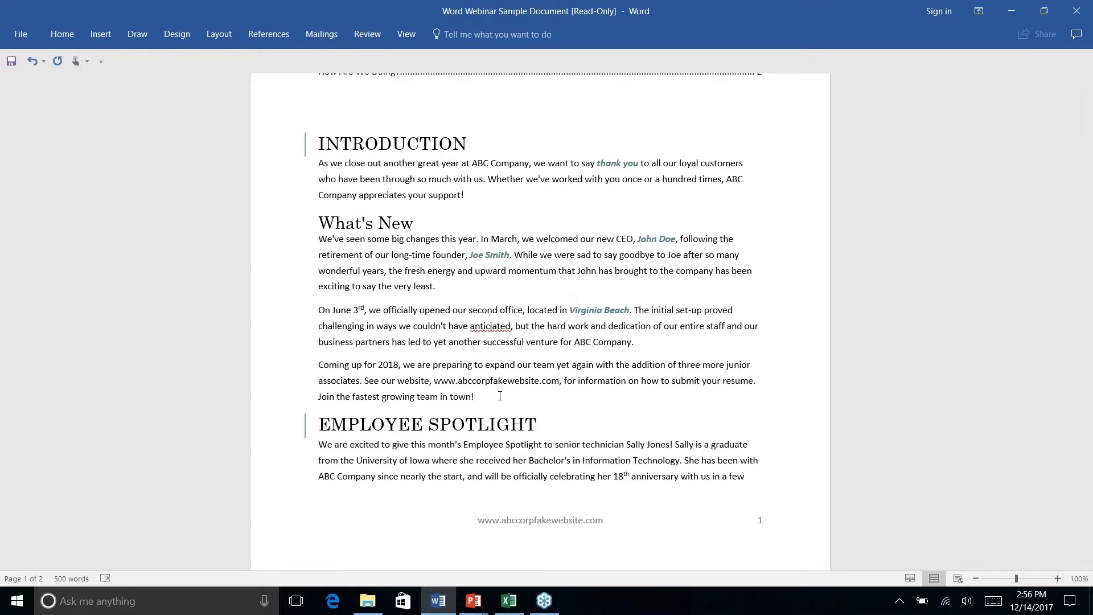
left_click(101, 36)
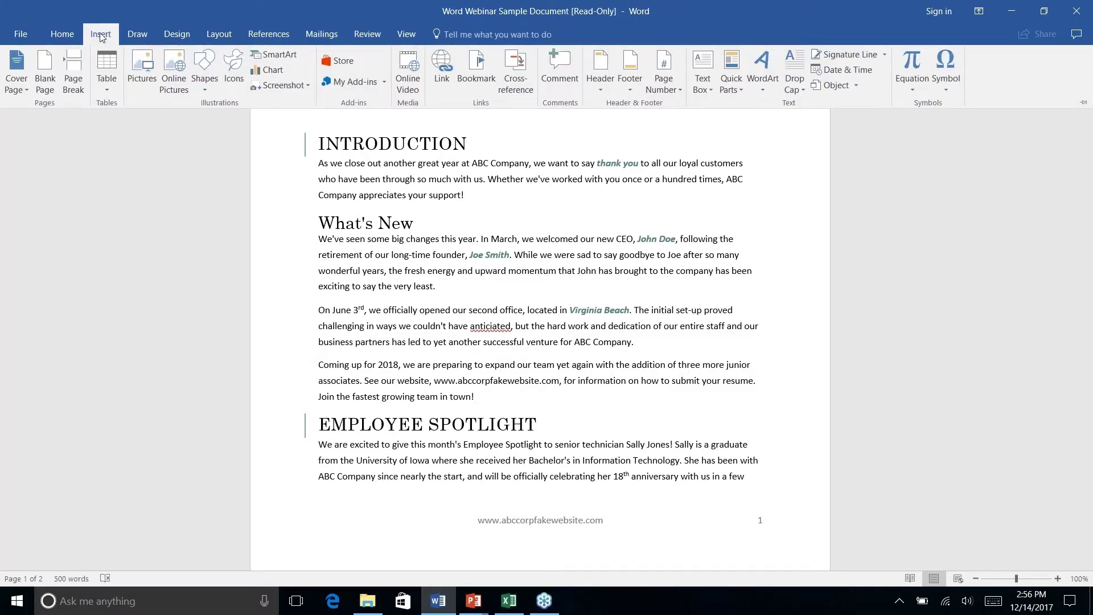
left_click(138, 34)
left_click(179, 36)
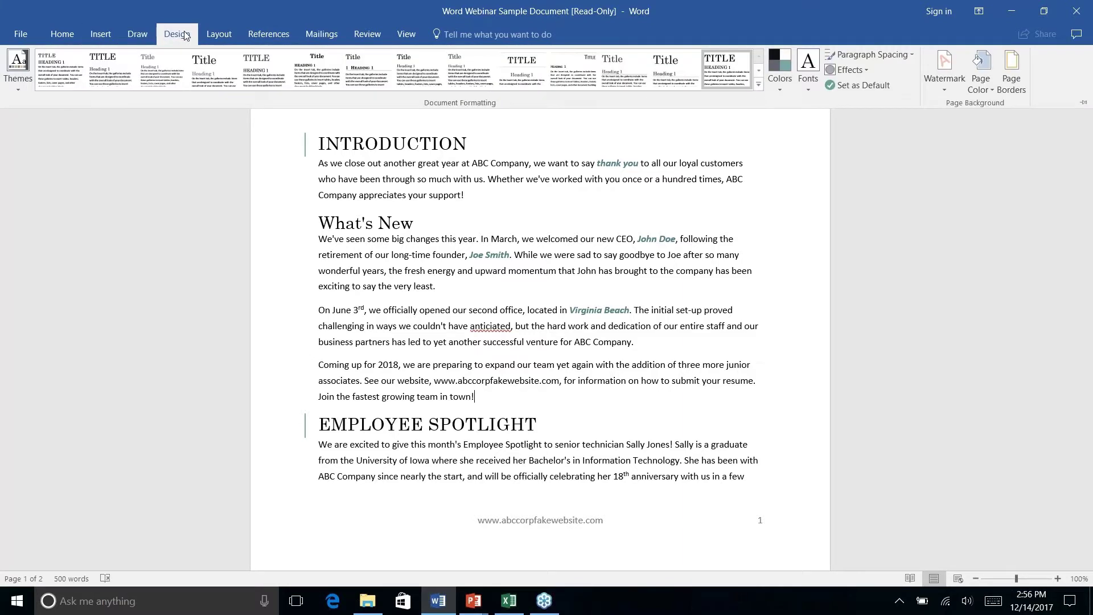
left_click(221, 36)
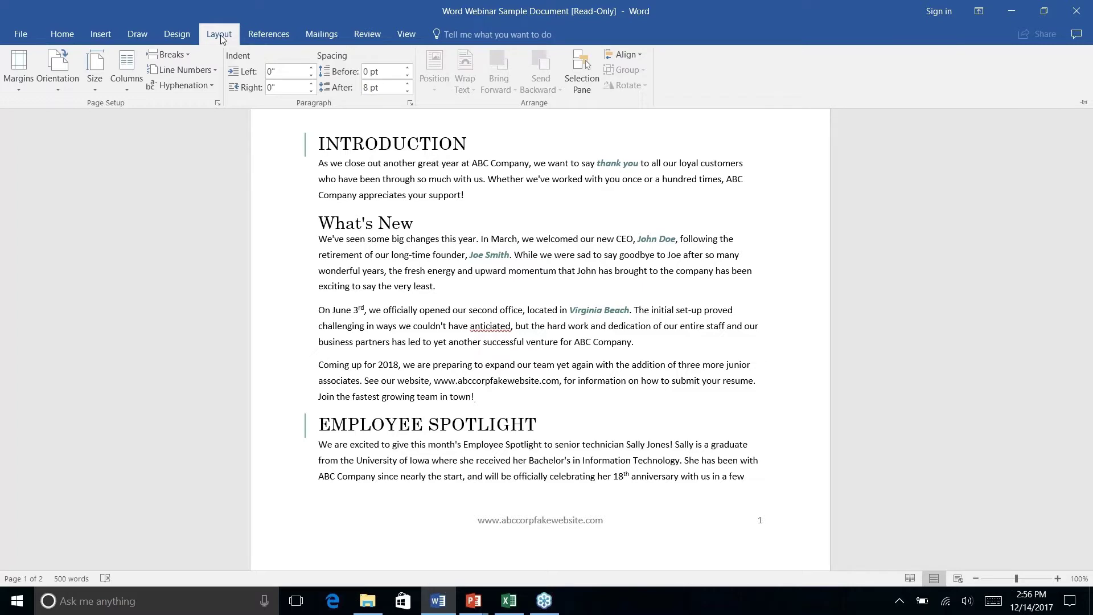
key("ctrl+F1")
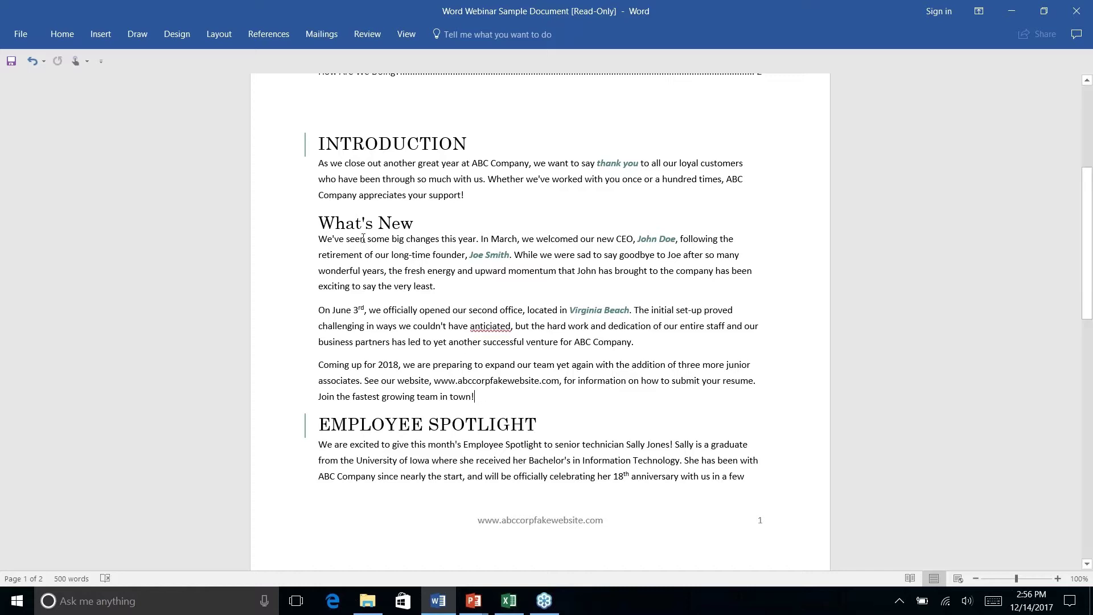
- Insert a Next Page section break at the end of the What's New text, before the Employee Spotlight heading
scroll(555, 425, "up", 1)
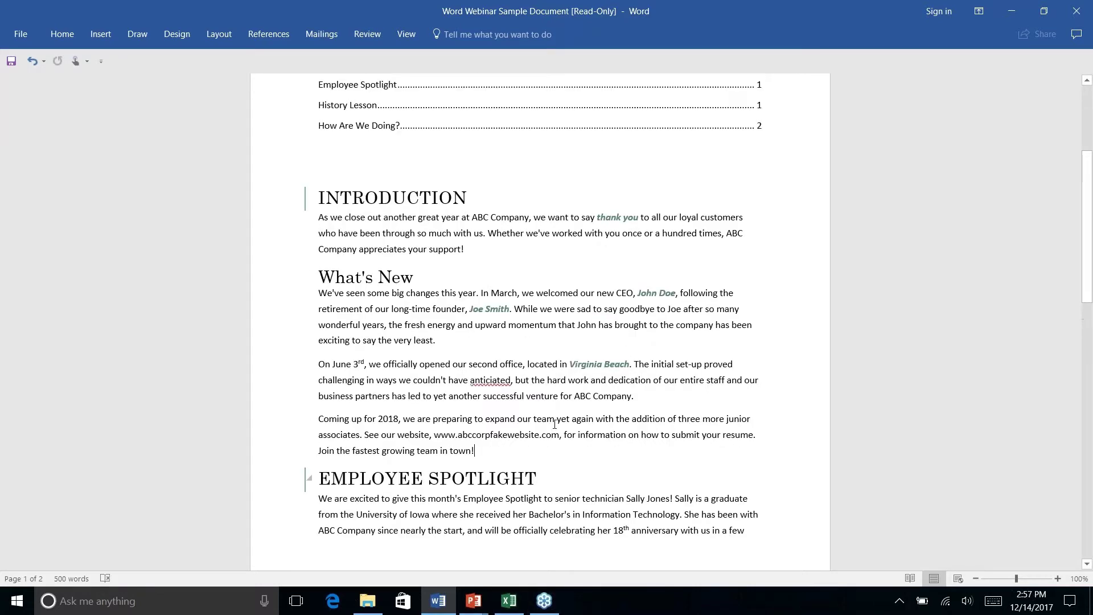
scroll(555, 424, "down", 3)
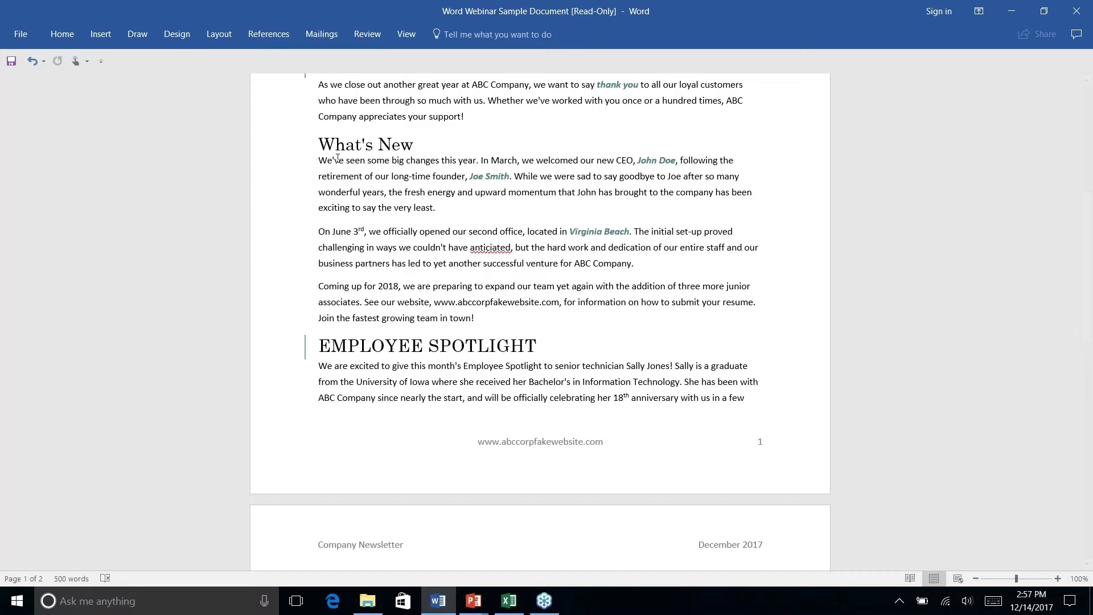
left_click(227, 36)
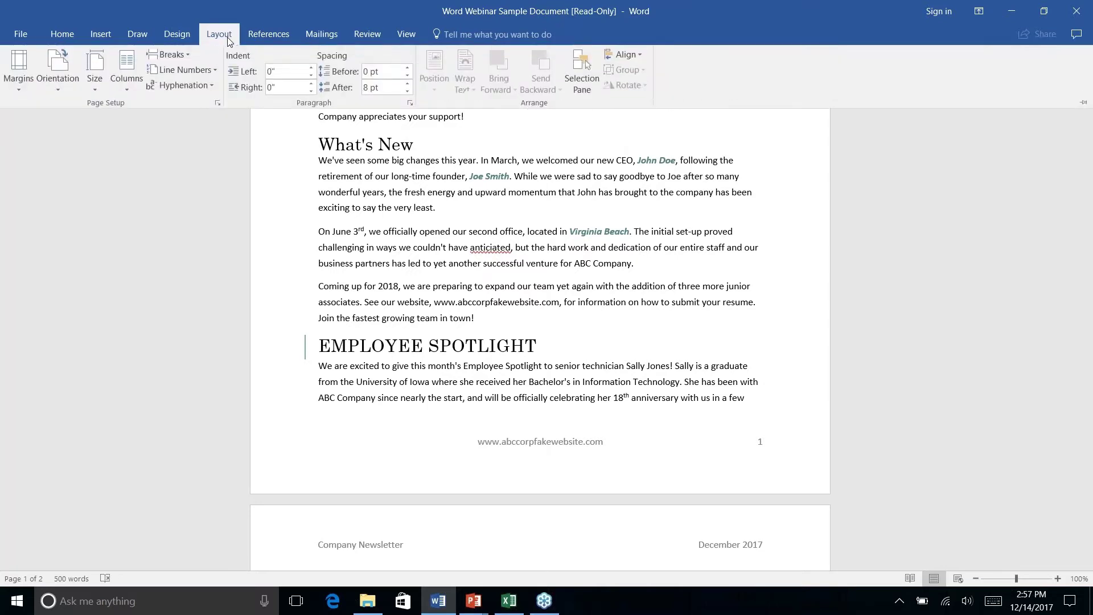
left_click(187, 54)
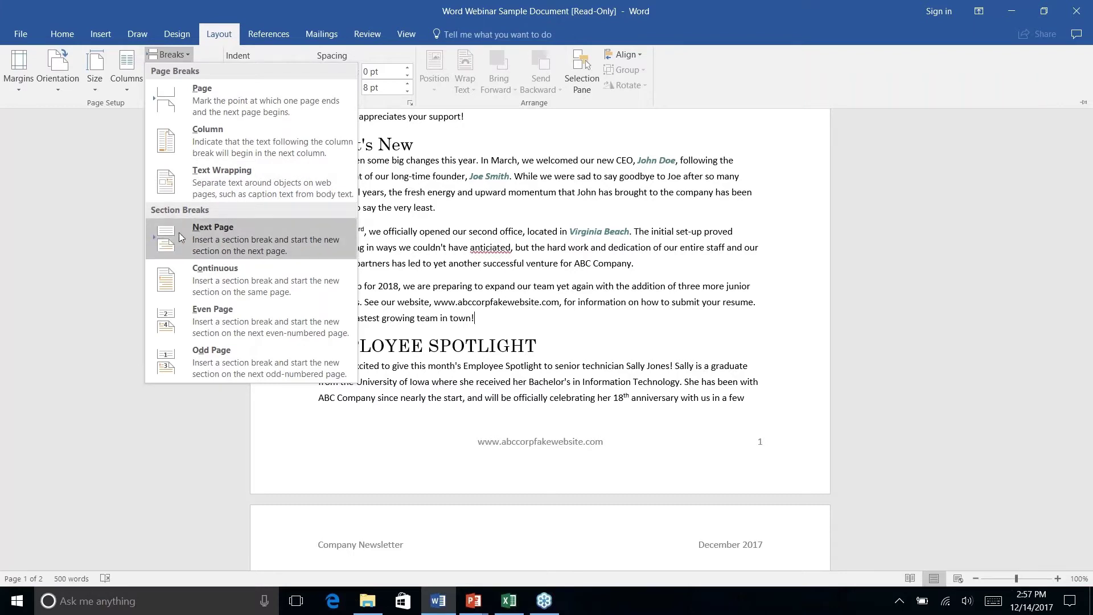
left_click(223, 238)
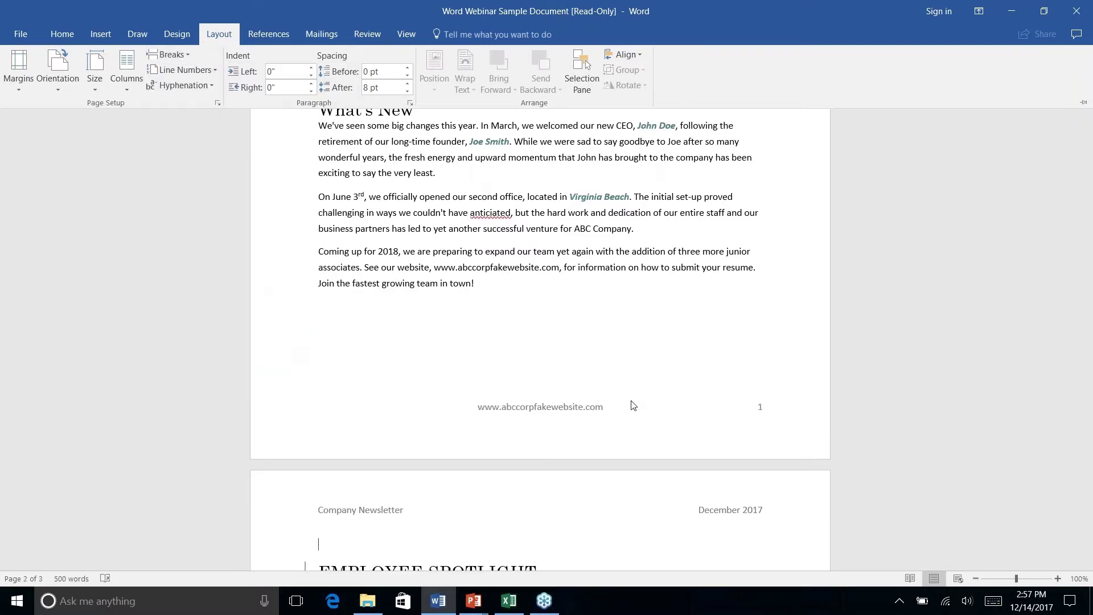
key("ctrl+F1")
- Insert a Continuous section break after the last Employee Spotlight paragraph, before the History Lesson heading
scroll(527, 337, "down", 3)
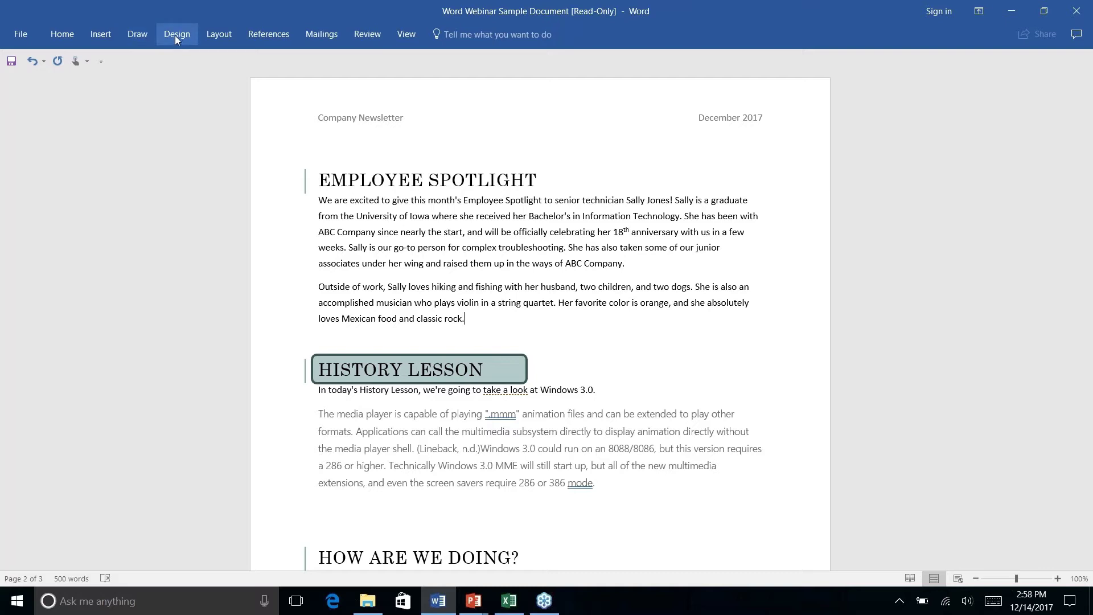
left_click(214, 35)
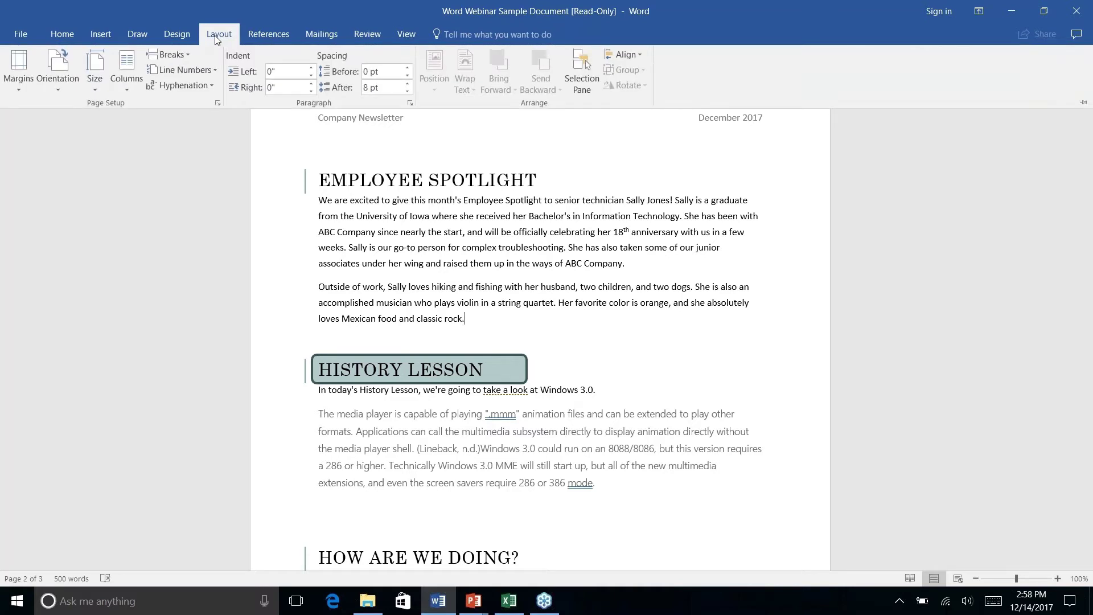
left_click(187, 55)
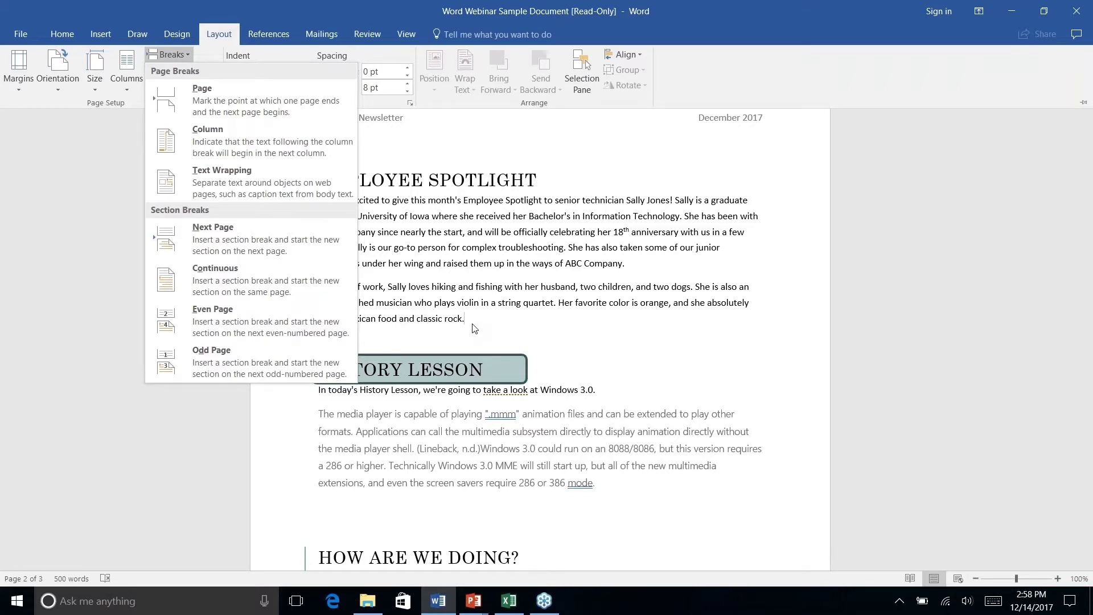
left_click(230, 282)
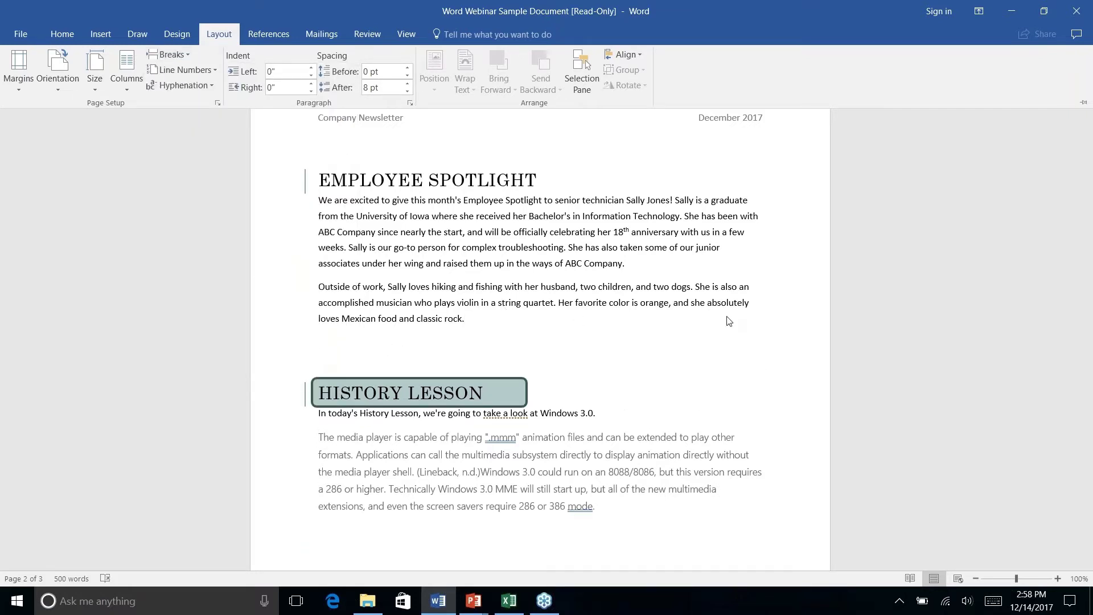
key("ctrl+F1")
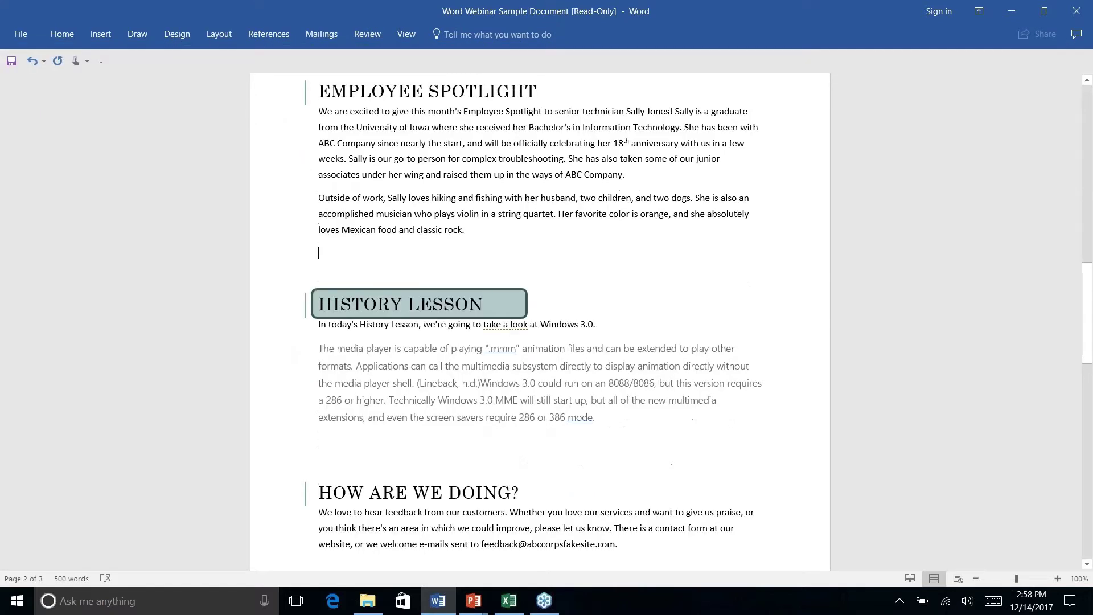
- Try a two-column layout on the Employee Spotlight section, and undo it
scroll(727, 320, "up", 3)
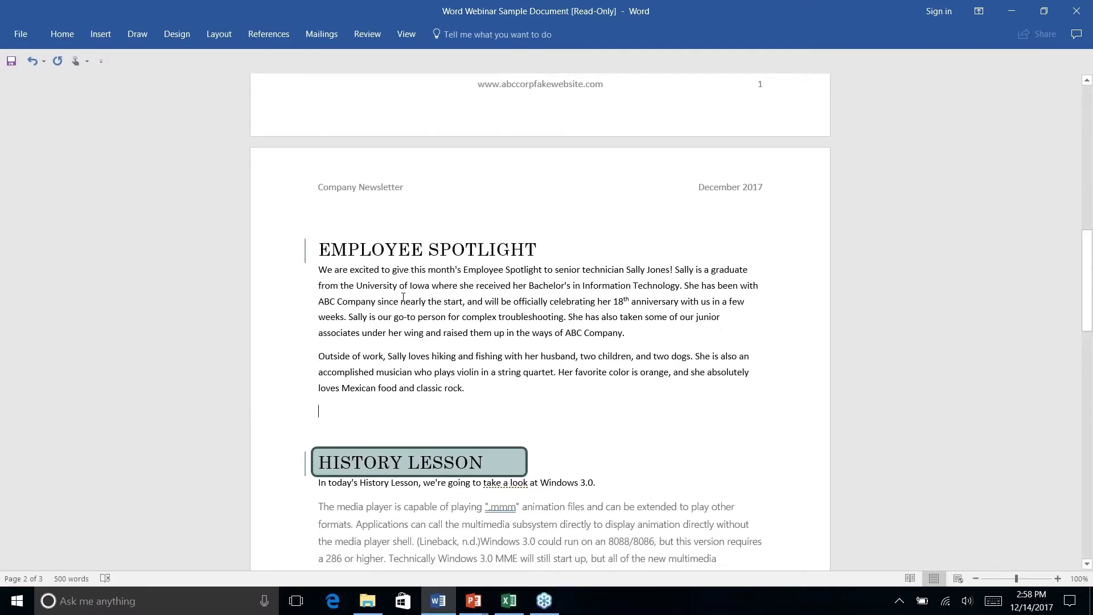
right_click(404, 297)
key("Escape")
left_click(324, 246)
left_click(223, 36)
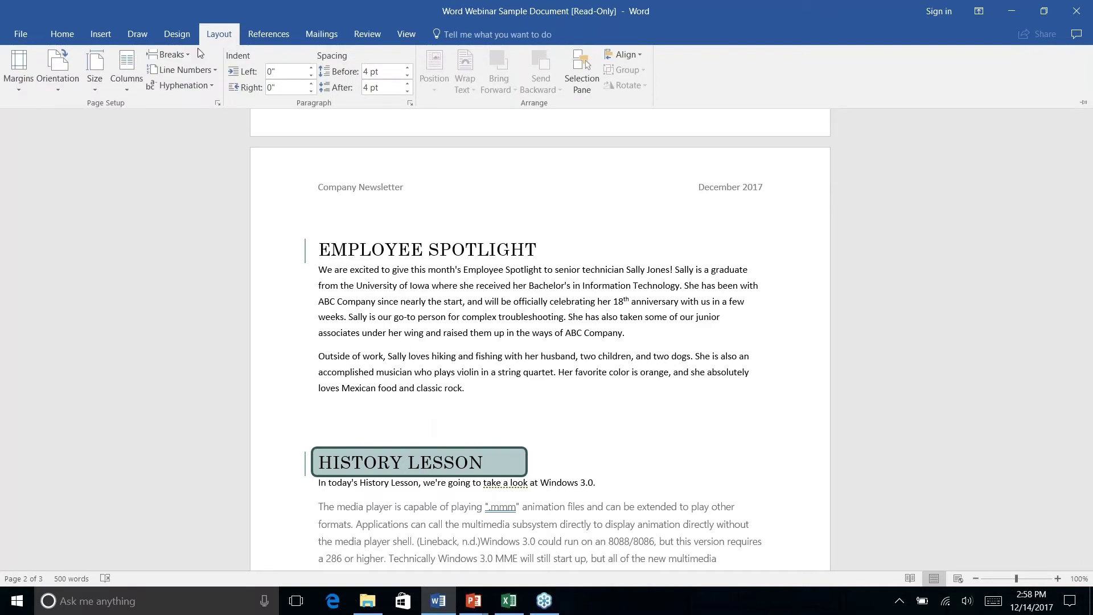
left_click(124, 90)
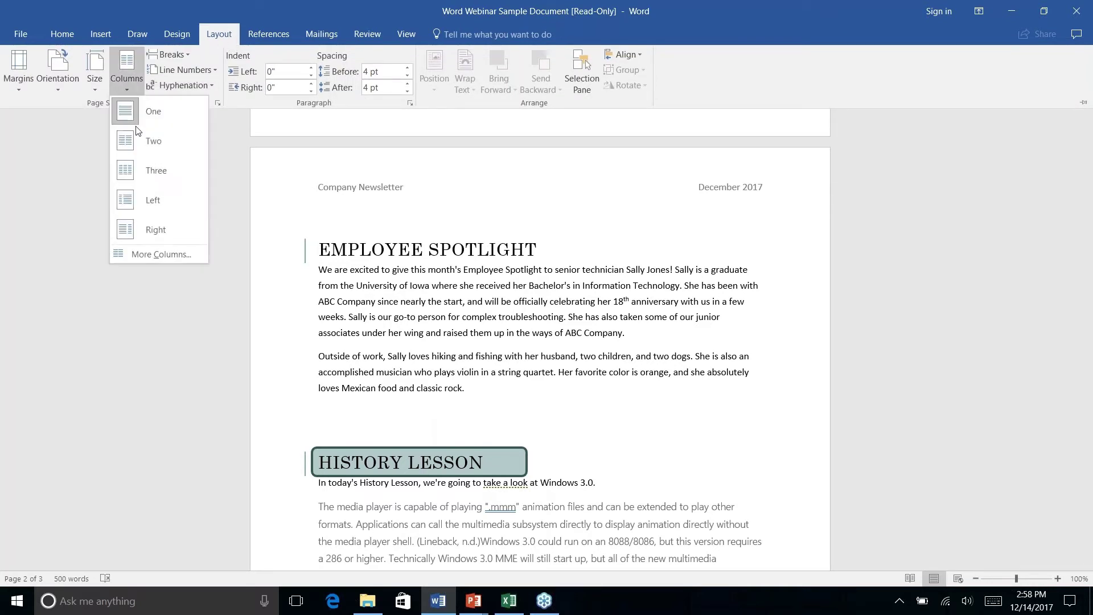
left_click(147, 144)
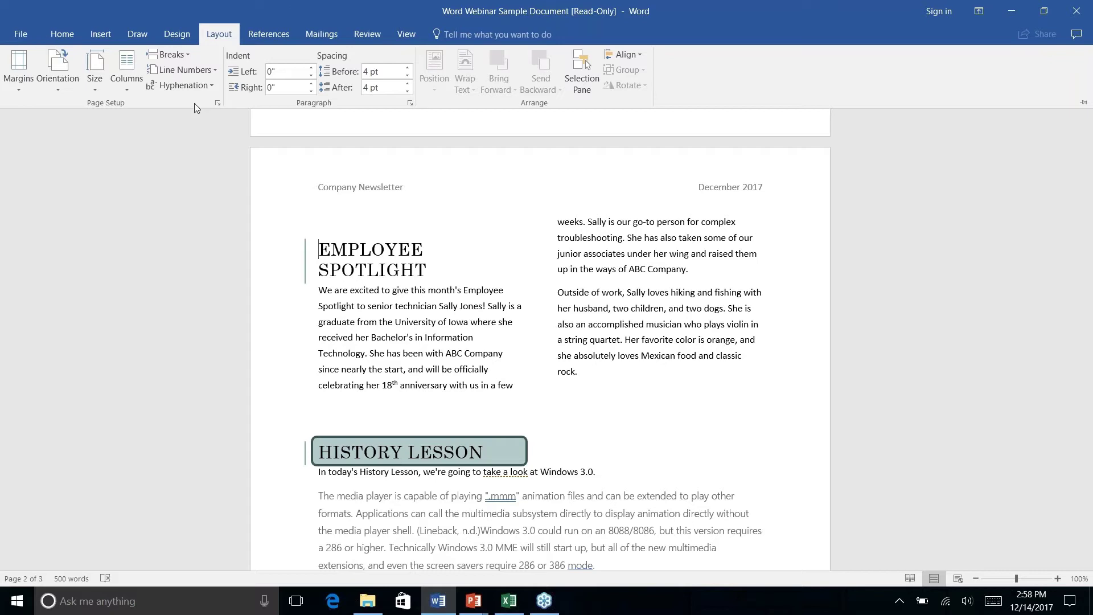
key("ctrl+z")
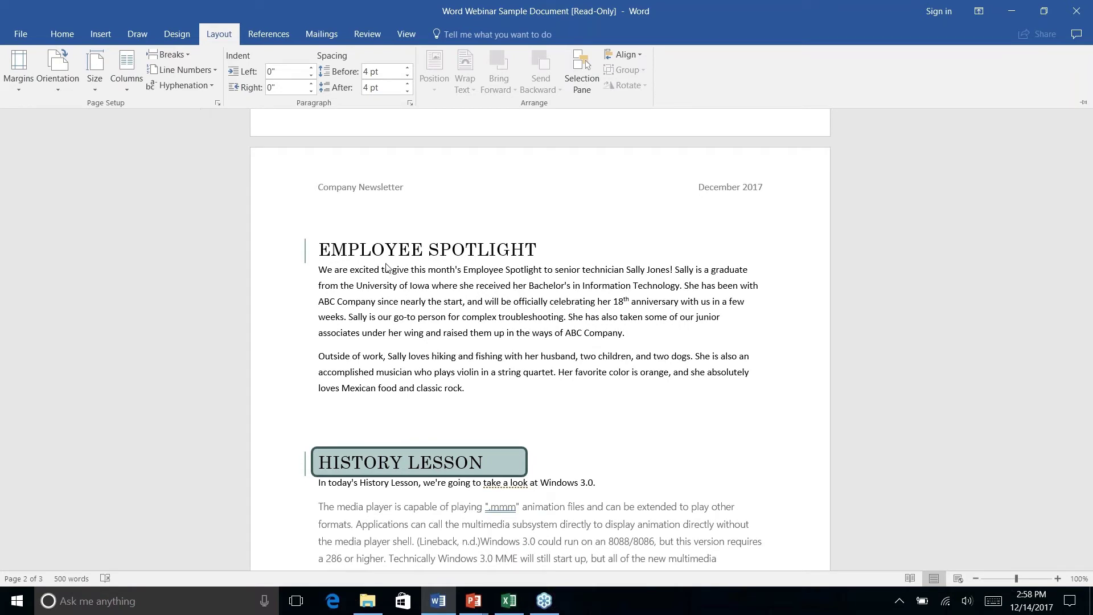
key("ctrl+F1")
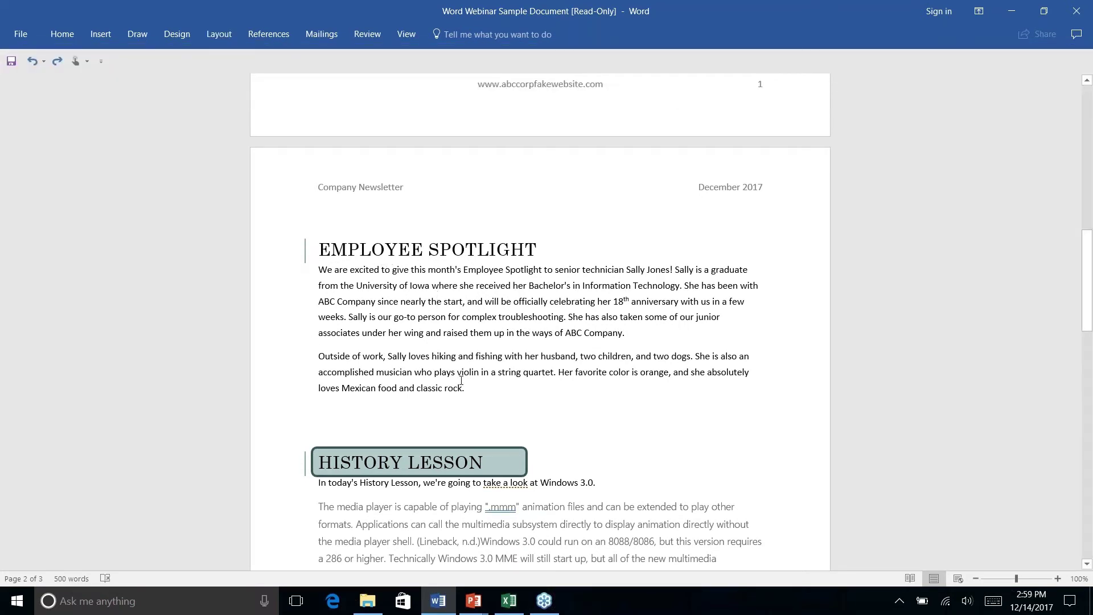
- Lay out the two Employee Spotlight paragraphs in two columns, leaving the heading at full width
left_click_drag(464, 387, 318, 269)
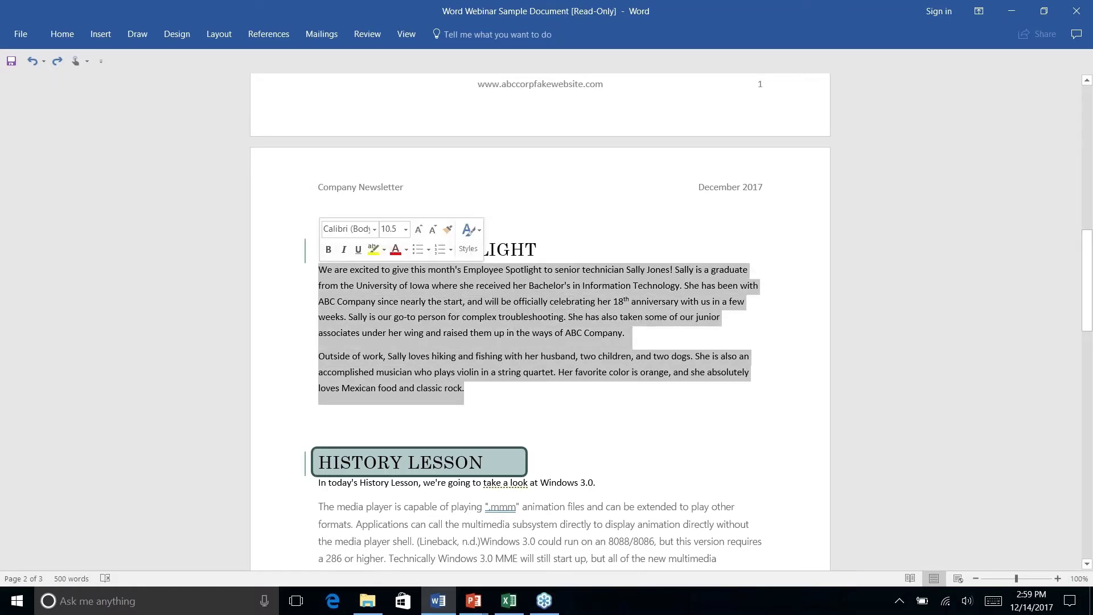
left_click(220, 36)
left_click(130, 89)
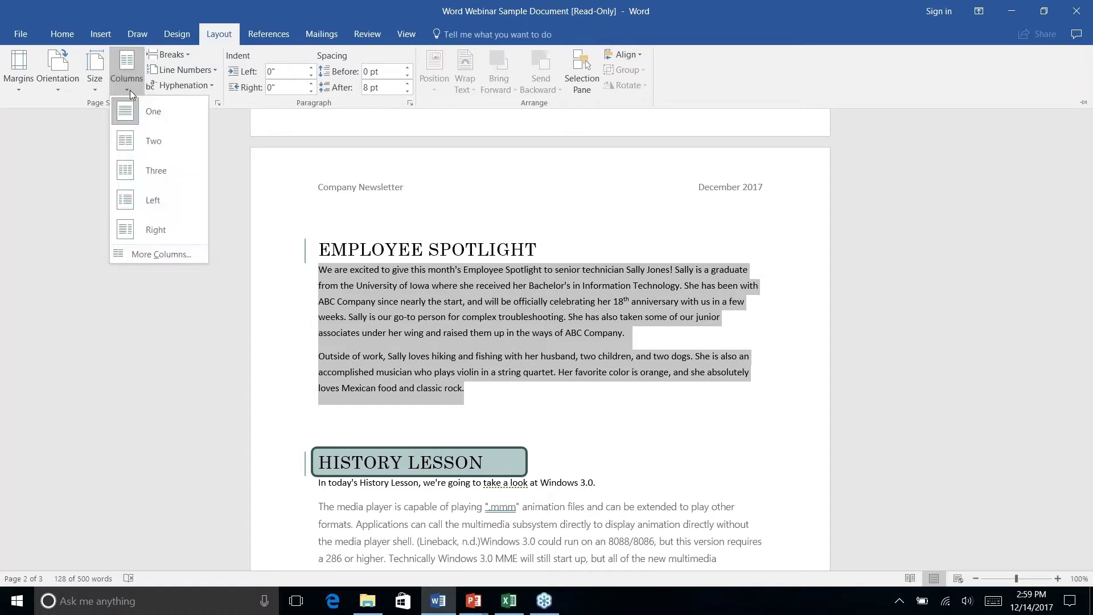
left_click(144, 140)
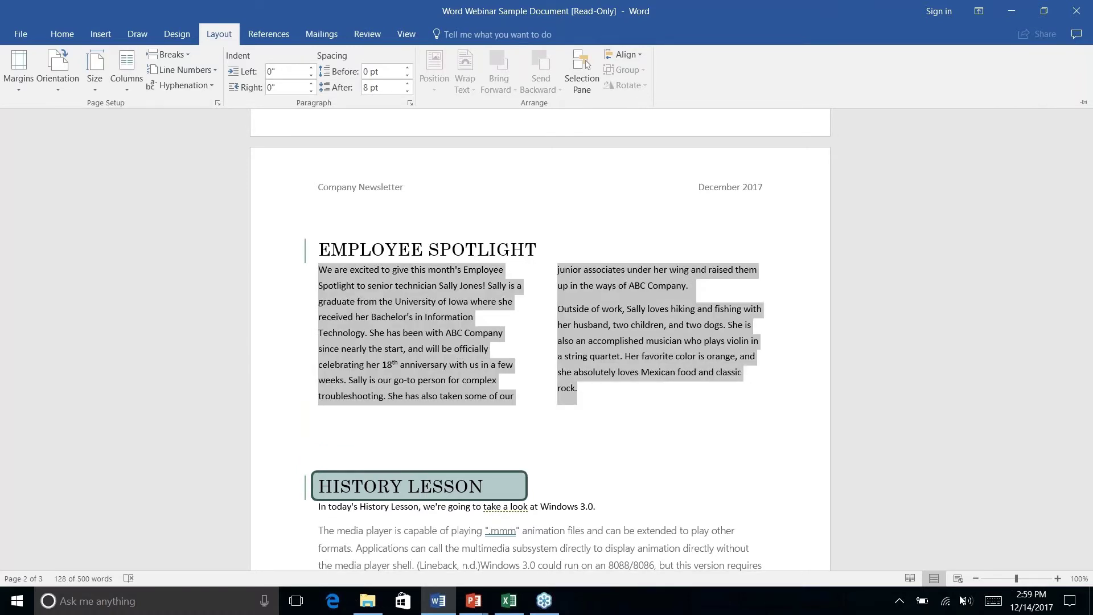
left_click(624, 375)
left_click(623, 358)
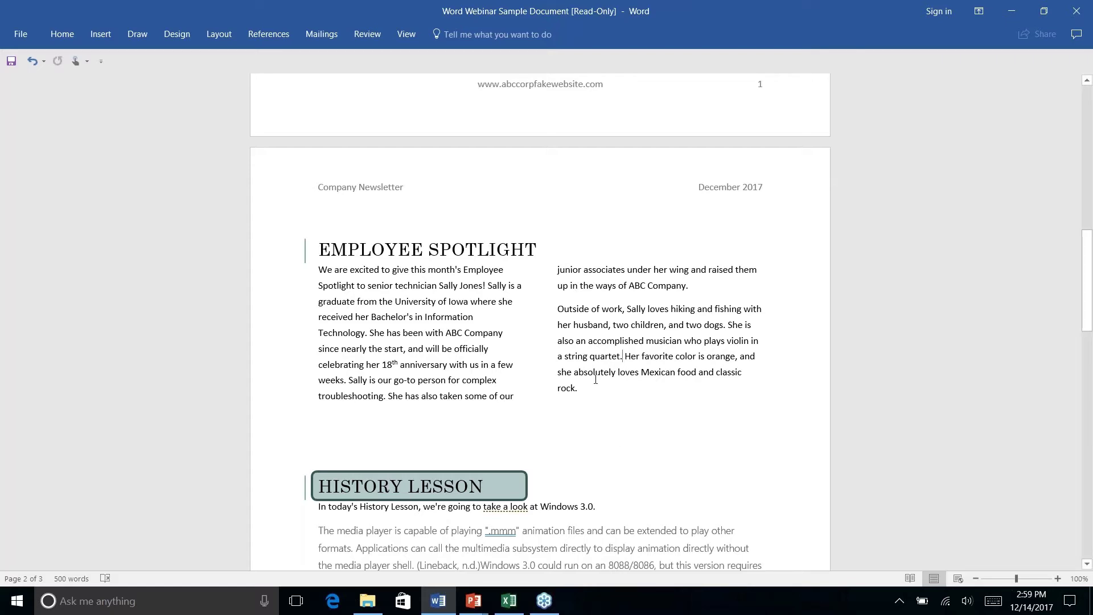
- Move the rounded rectangle from the page 2 footer to page 3 and centre it behind the company's address block
scroll(596, 379, "down", 10)
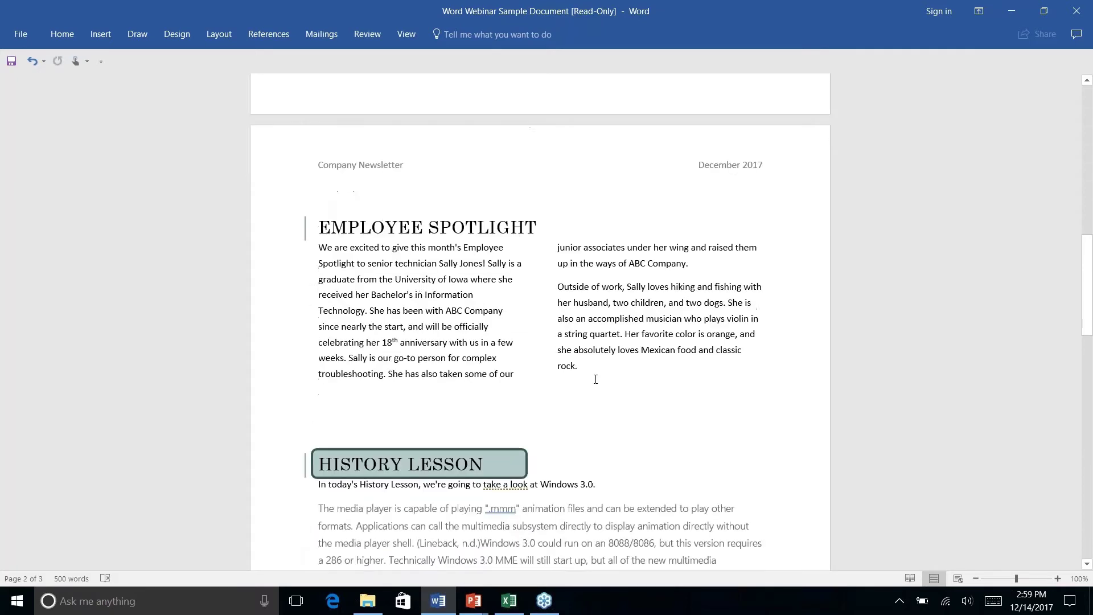
scroll(574, 380, "down", 4)
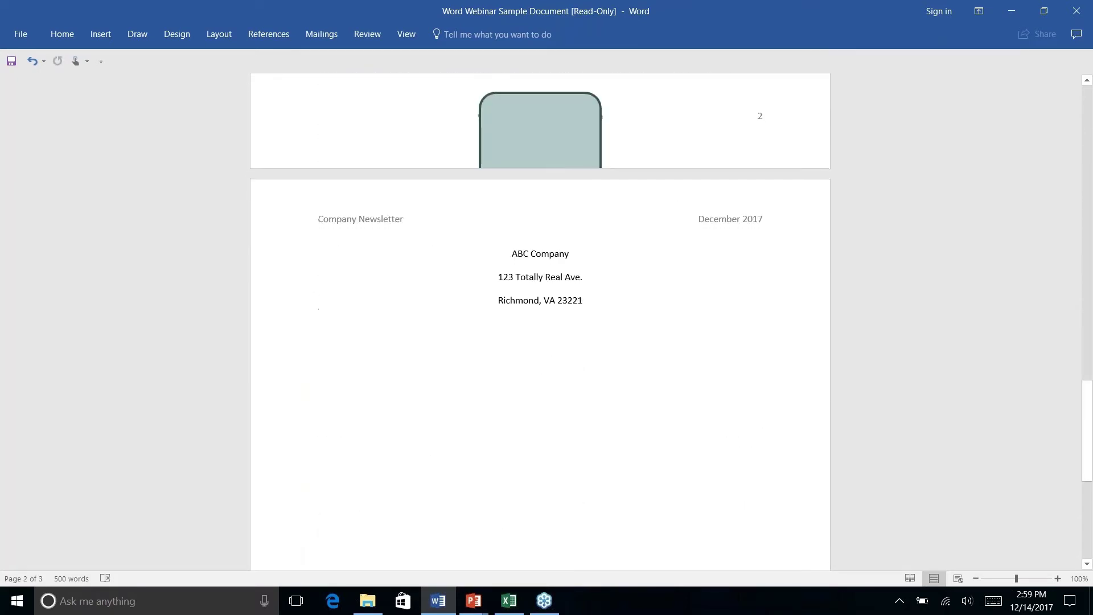
scroll(575, 381, "up", 5)
left_click(518, 381)
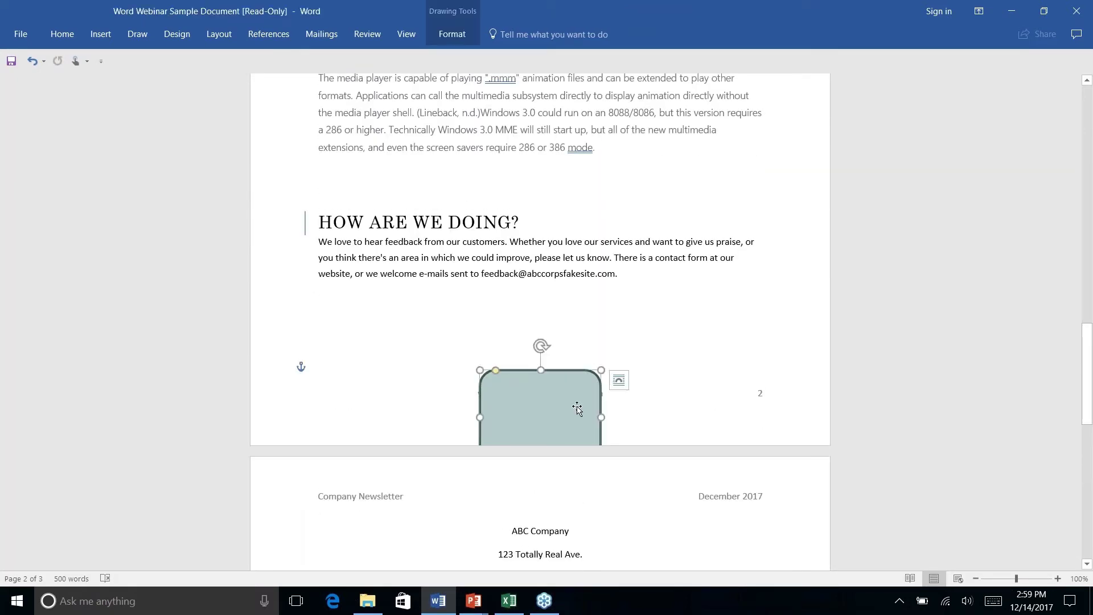
mouse_move(577, 408)
left_mouse_down()
mouse_move(556, 559)
mouse_move(572, 558)
left_mouse_up()
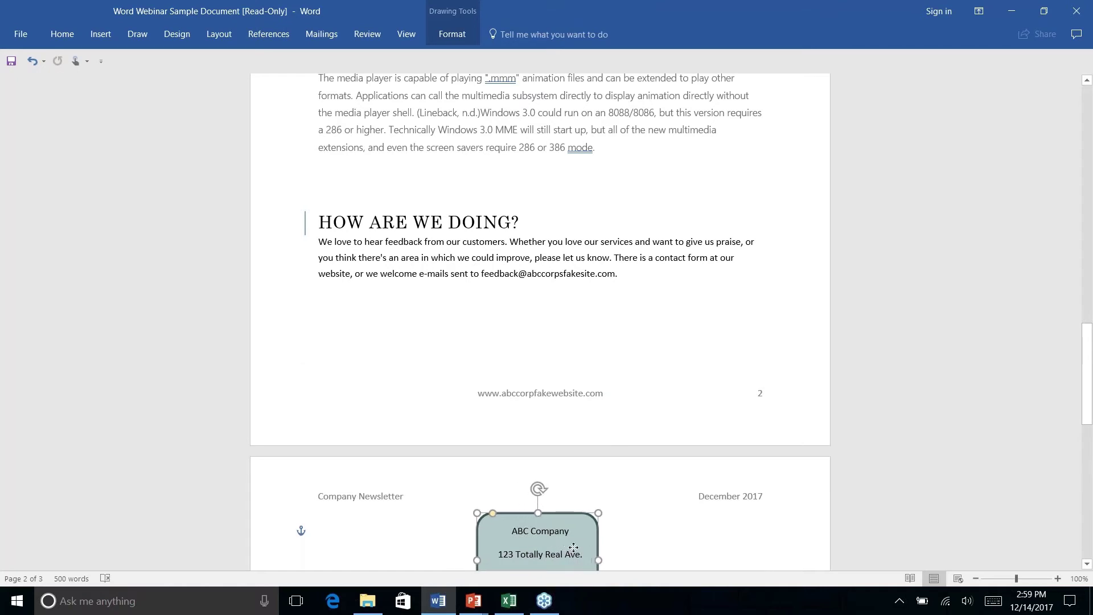
scroll(571, 558, "down", 8)
scroll(589, 510, "up", 6)
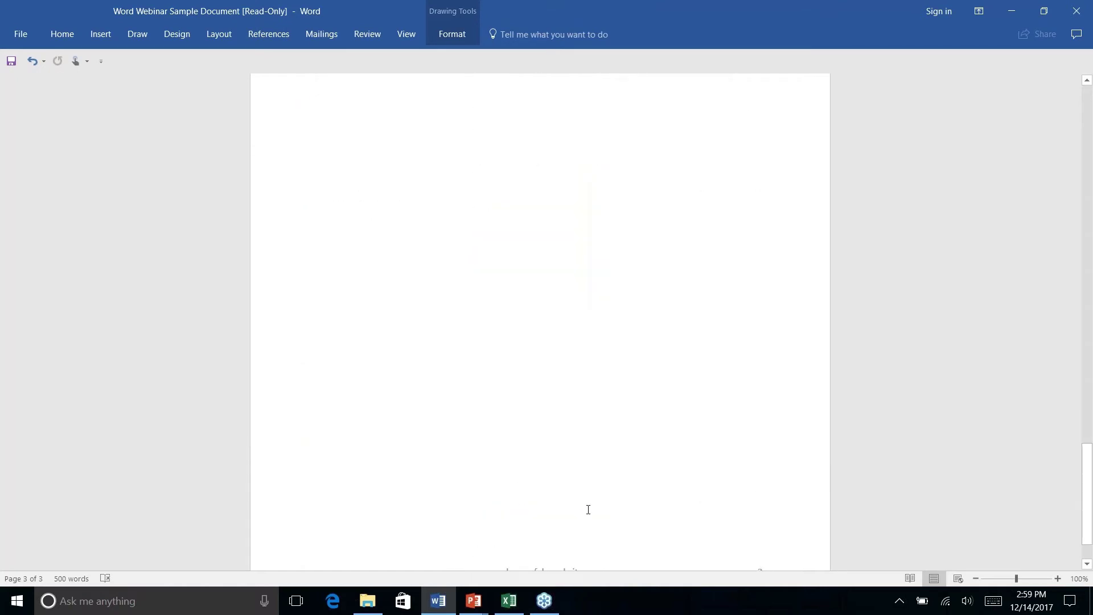
scroll(583, 476, "up", 2)
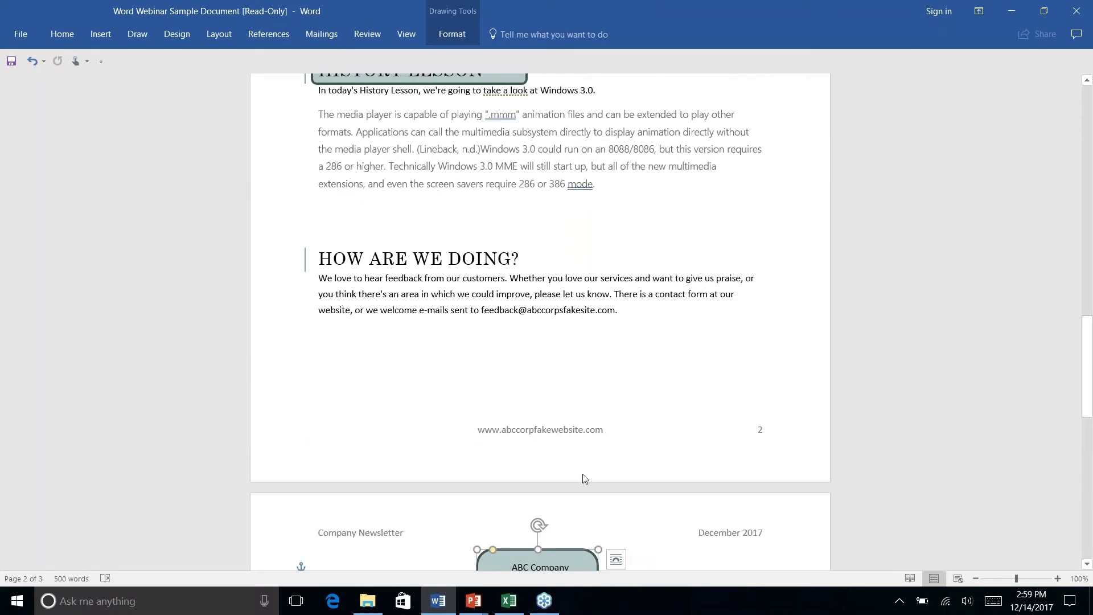
scroll(583, 476, "down", 3)
left_click(661, 395)
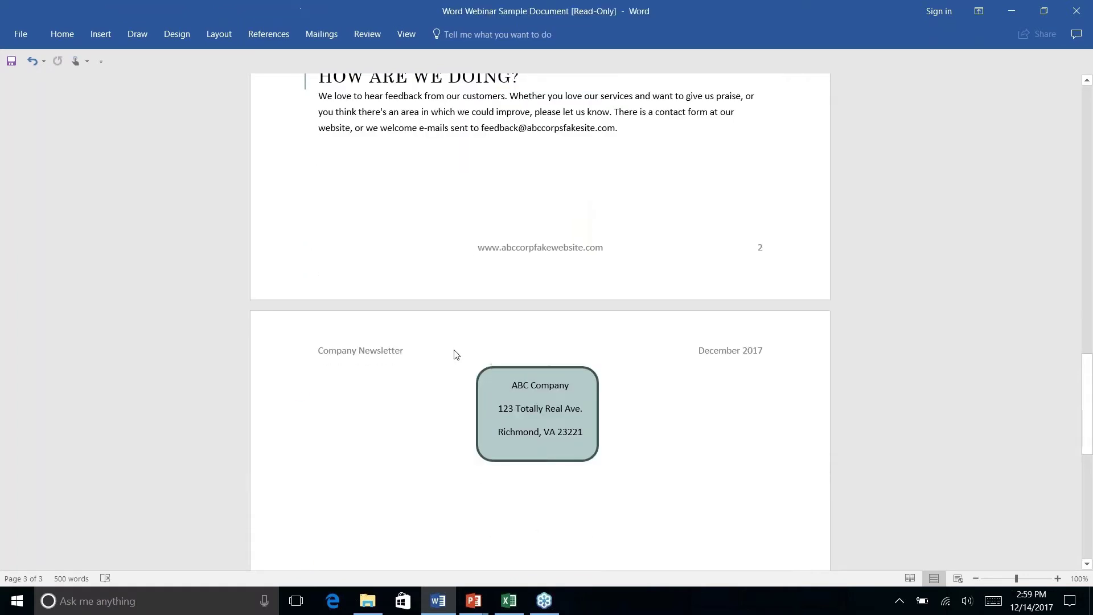
left_click_drag(588, 374, 590, 371)
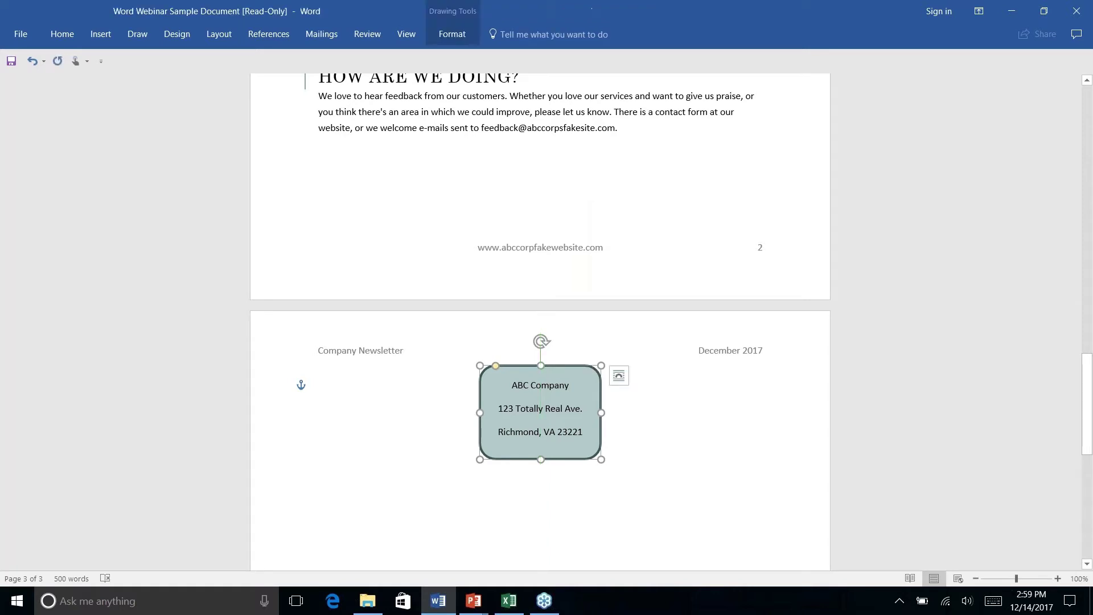
left_click(471, 349)
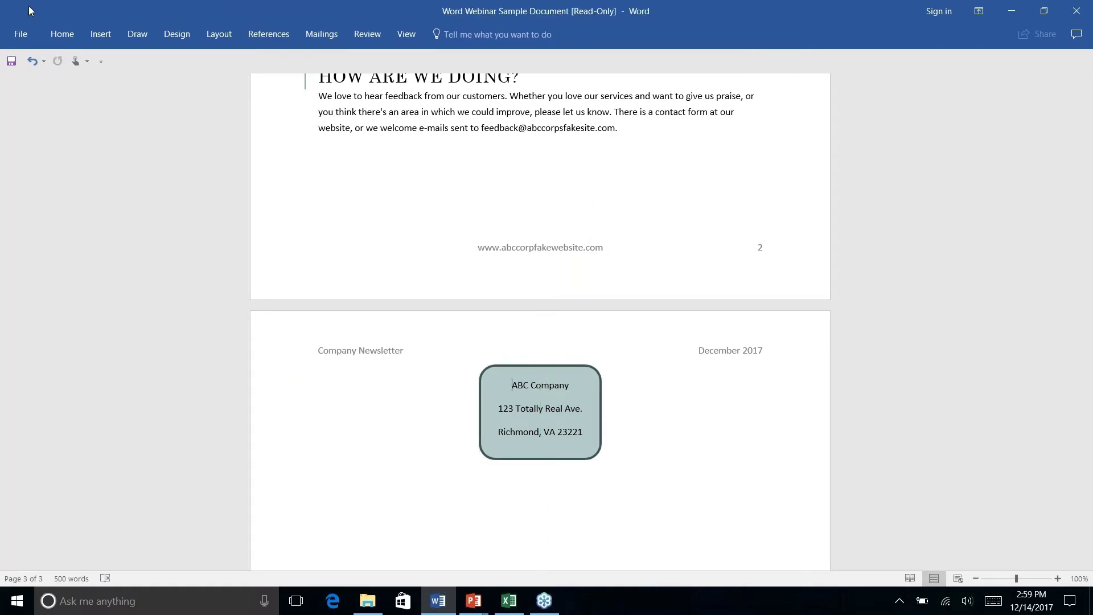
- Insert a page break after the last sentence of the How Are We Doing? section
left_click(641, 135)
left_click(106, 35)
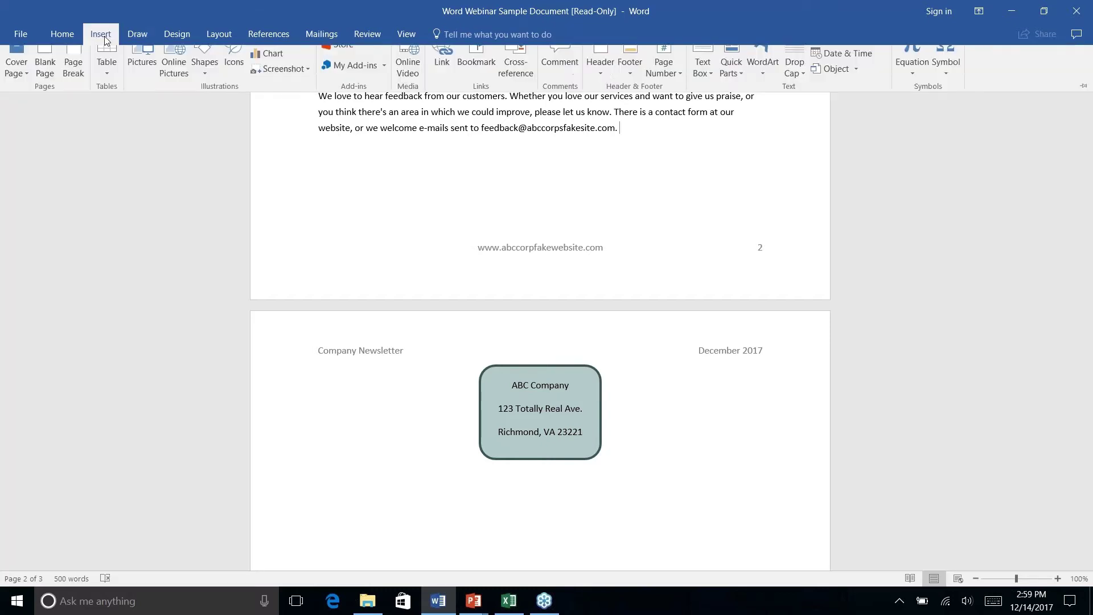
left_click(220, 35)
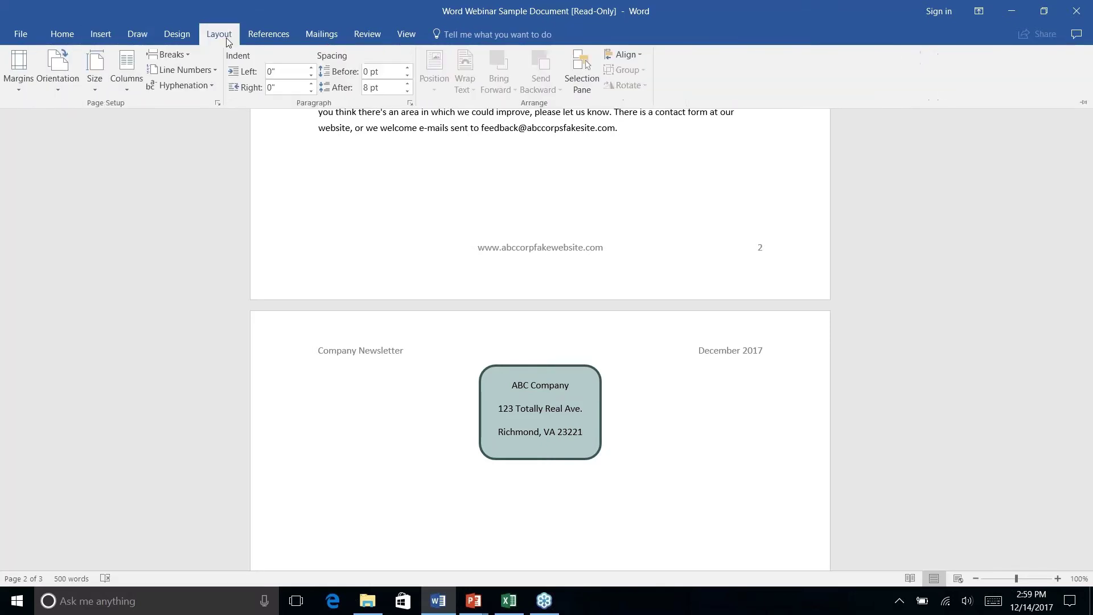
left_click(190, 56)
left_click(207, 107)
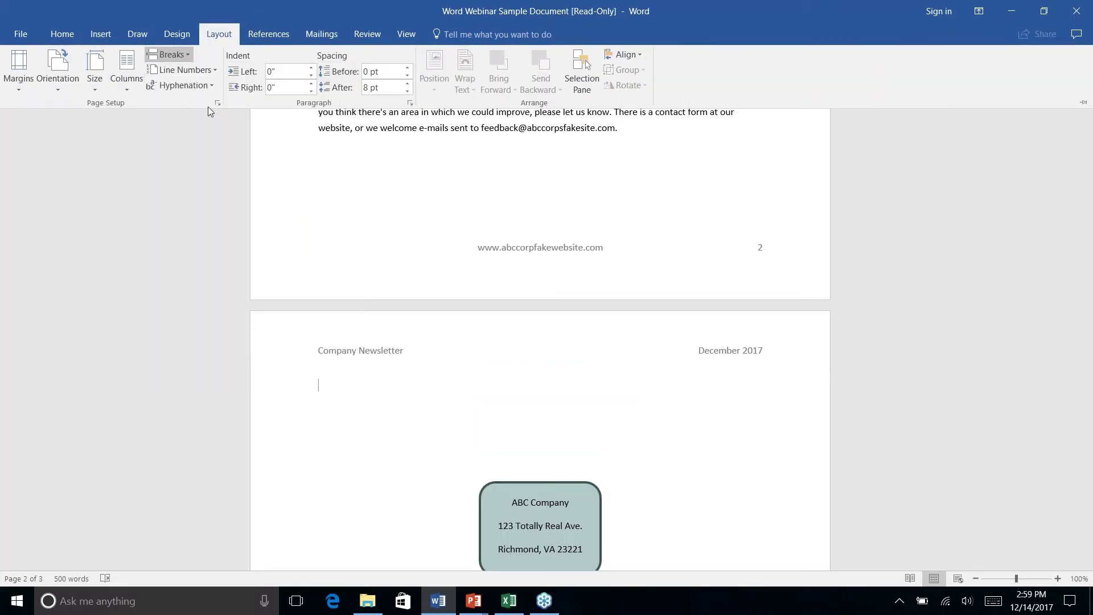
- Look over the newsletter's page breaks and column layout from the What's New text to the closing address block
scroll(674, 425, "up", 4)
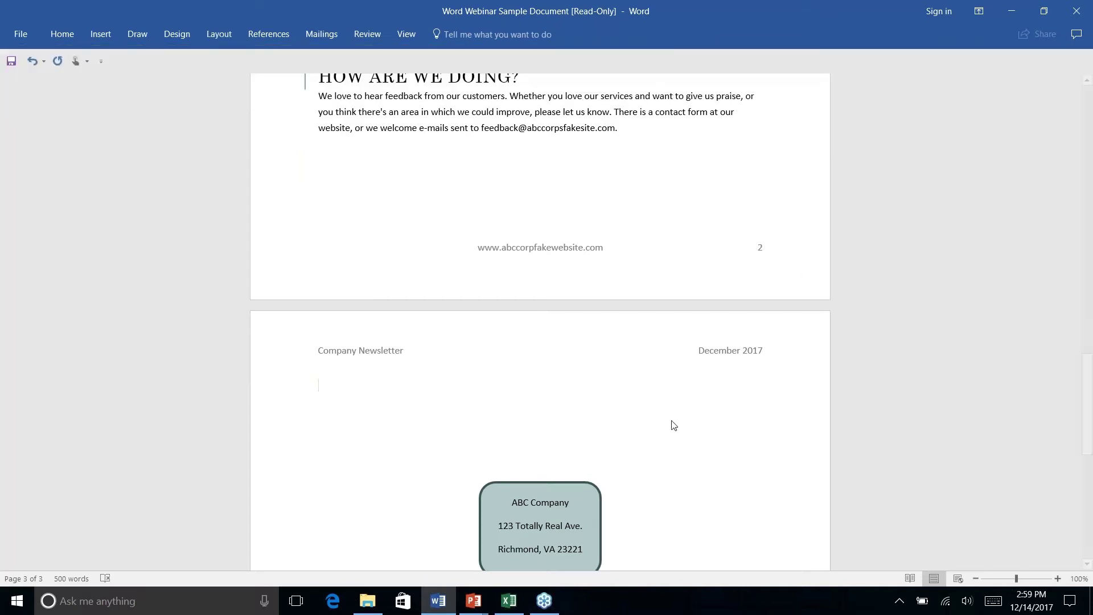
scroll(540, 319, "down", 10)
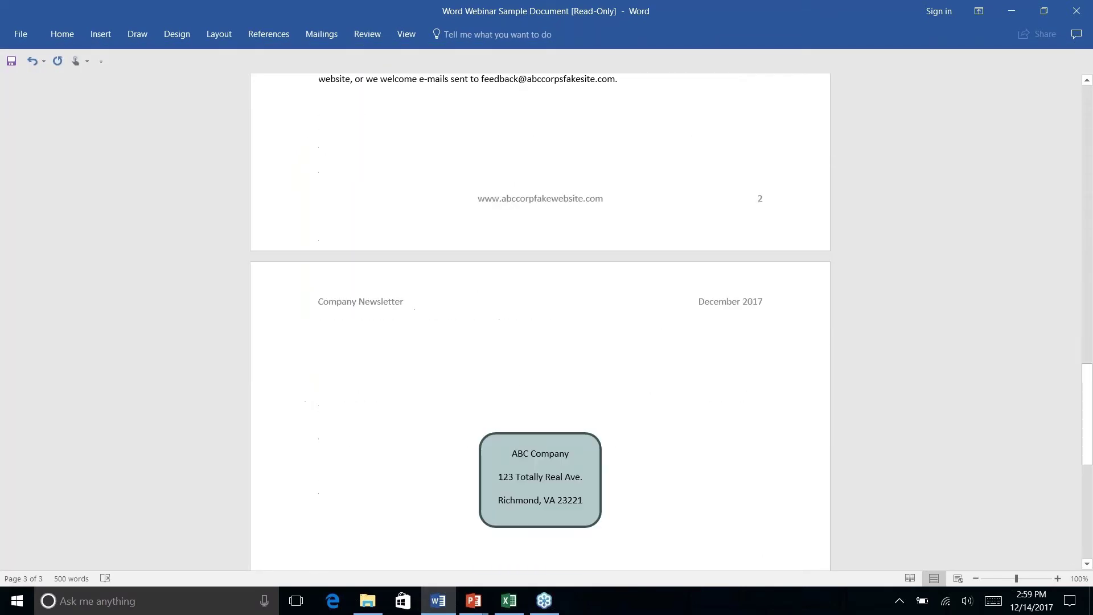
scroll(540, 319, "down", 2)
scroll(540, 319, "up", 12)
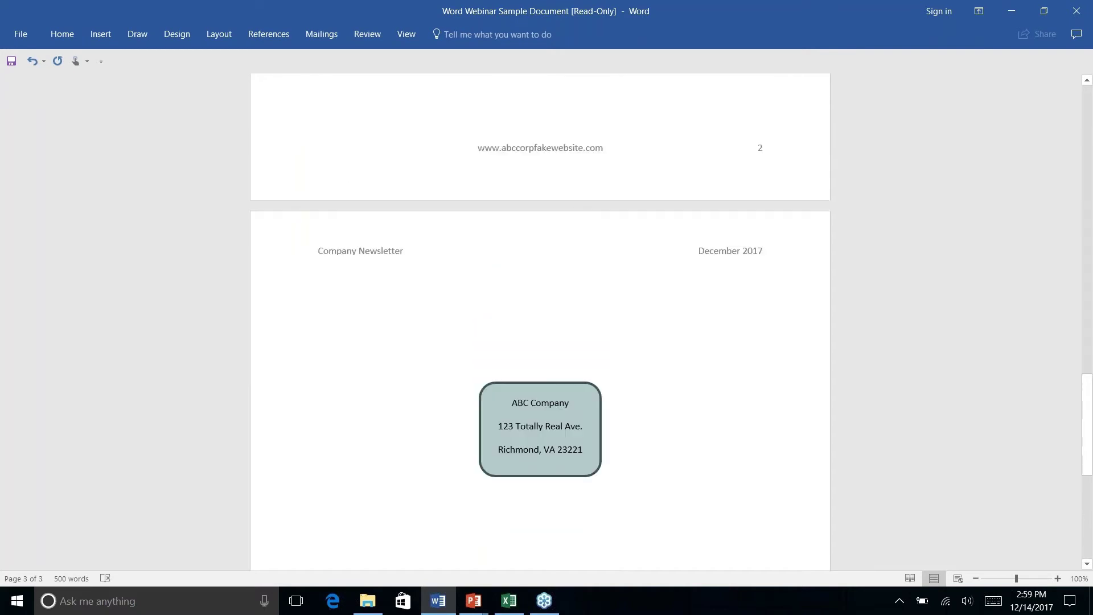
scroll(540, 319, "up", 10)
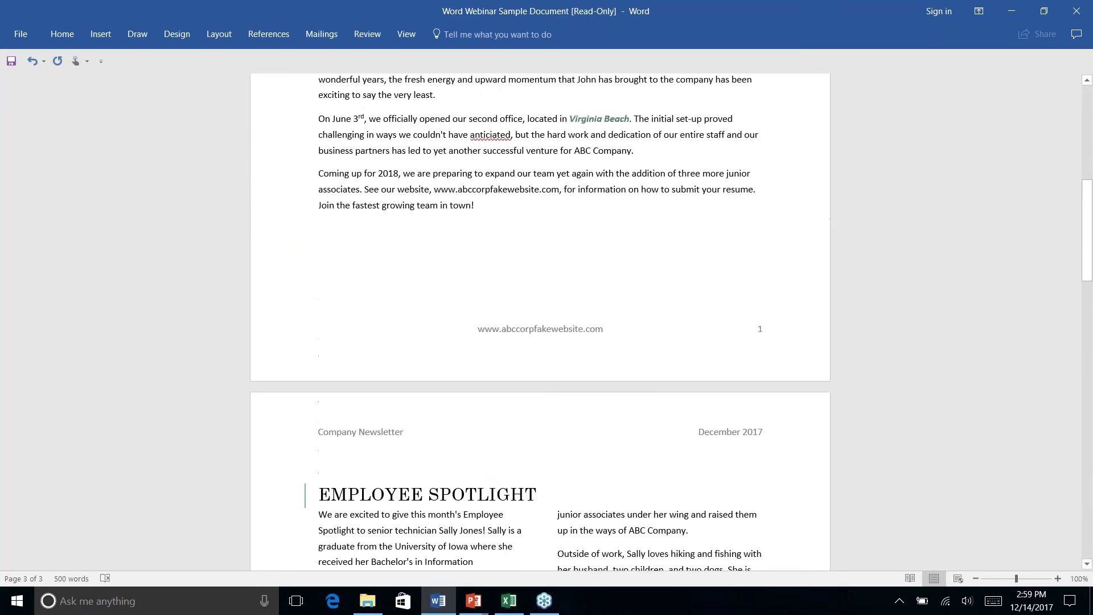
scroll(540, 319, "down", 10)
scroll(540, 319, "down", 8)
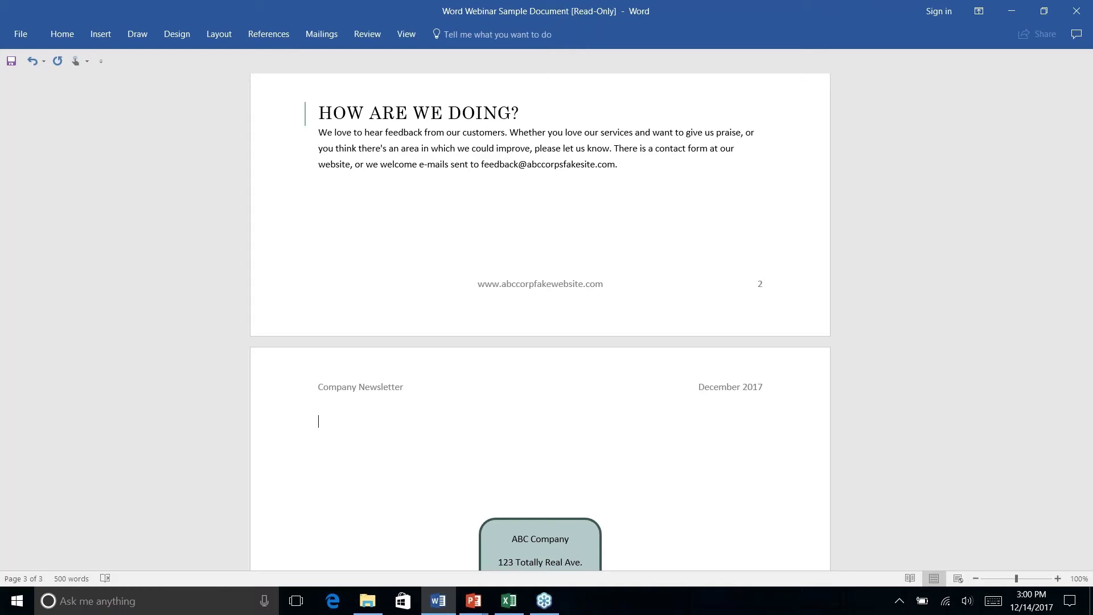
- Add a "Name:" line with underscores above the address block, try filling in "M Name" among the underscores, and remove that entry
type("Name: ____________________")
left_click(362, 421)
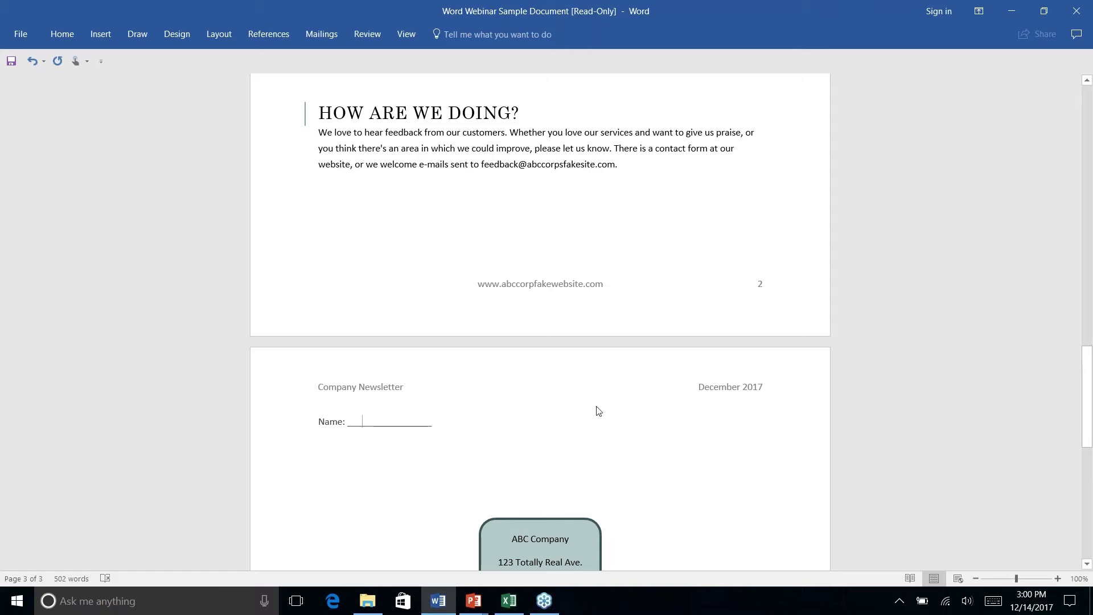
type("M Name")
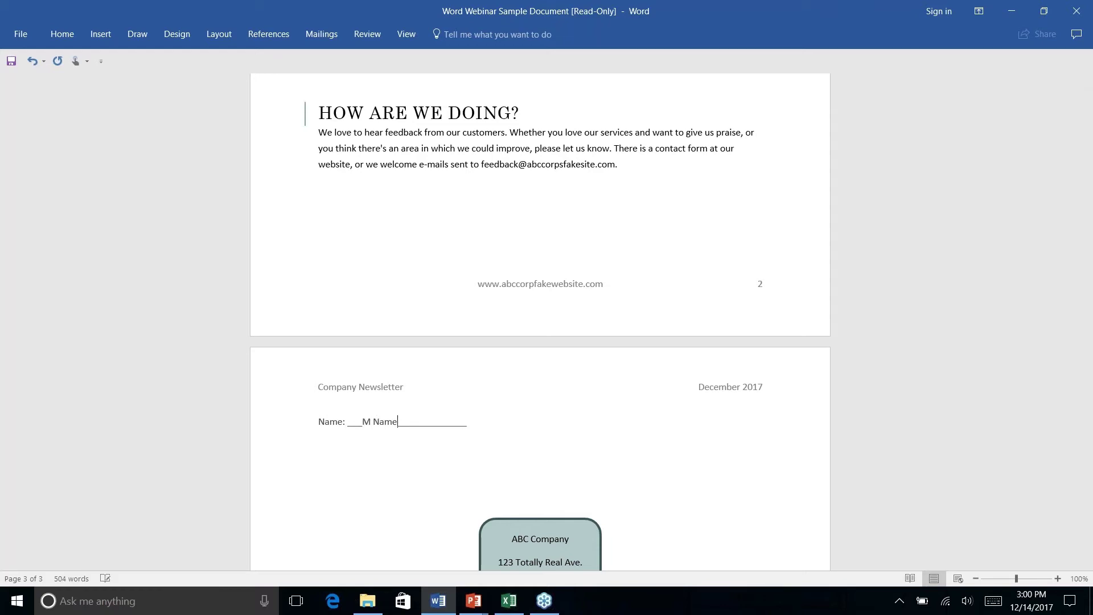
key("BackSpace")
key("BackSpace")
key("BackSpace")
key("BackSpace")
key("BackSpace")
key("BackSpace")
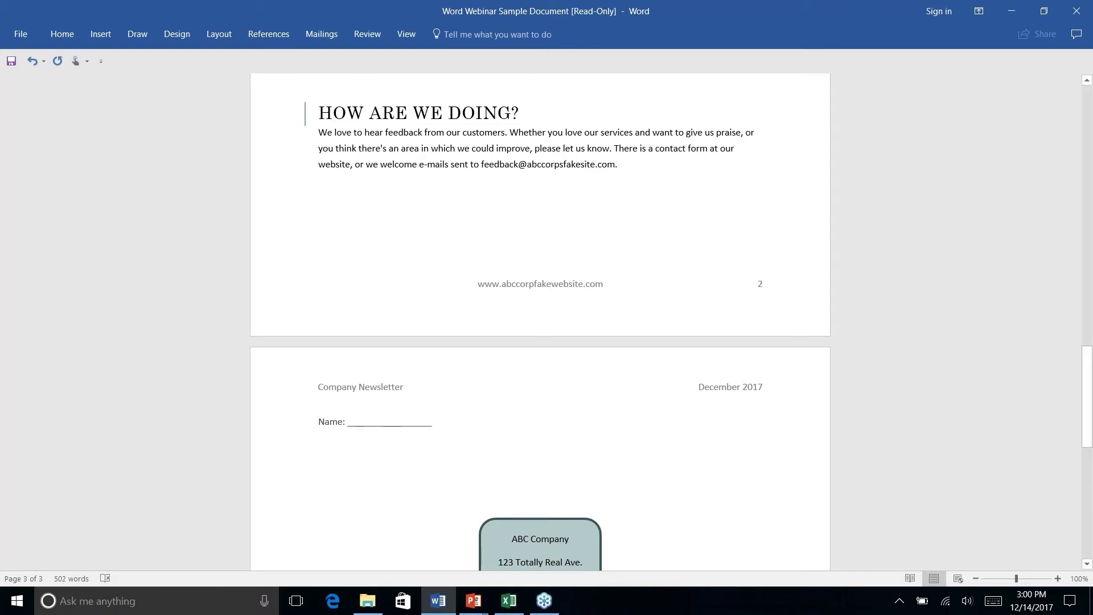
- Delete the underscores after the "Name:" label, keeping only the label
key("BackSpace")
key("BackSpace")
key("BackSpace")
key("BackSpace")
key("BackSpace")
key("BackSpace")
key("BackSpace")
key("BackSpace")
key("BackSpace")
key("BackSpace")
key("BackSpace")
key("BackSpace")
key("BackSpace")
key("BackSpace")
key("BackSpace")
key("BackSpace")
key("BackSpace")
key("BackSpace")
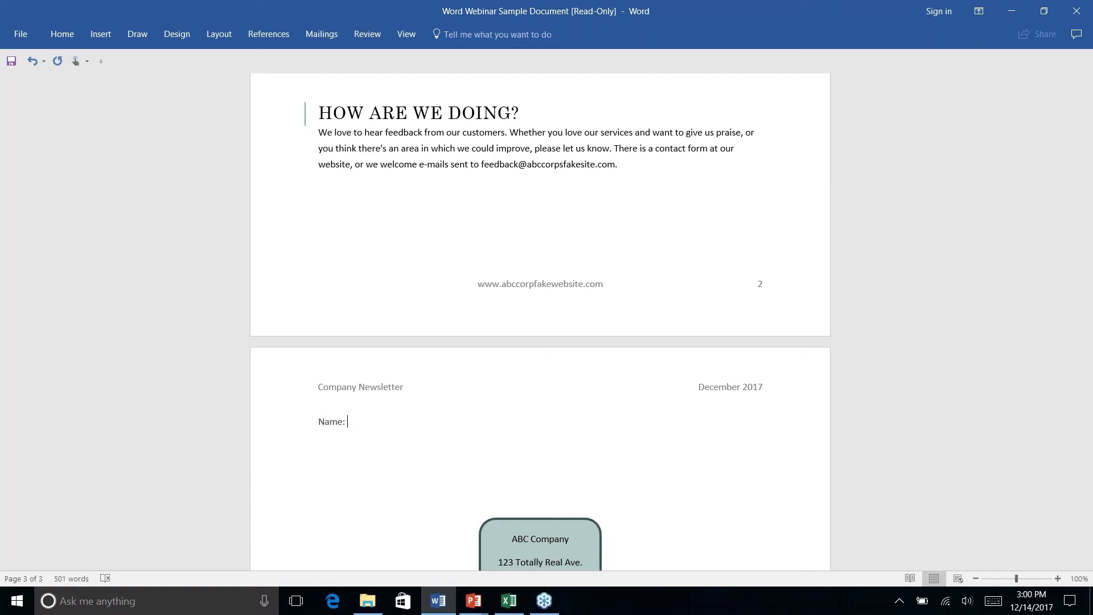
- Create an automatic full-width horizontal line beneath the "Name:" label
type("---")
key("Return")
key("BackSpace")
key("BackSpace")
key("BackSpace")
type("--")
key("Return")
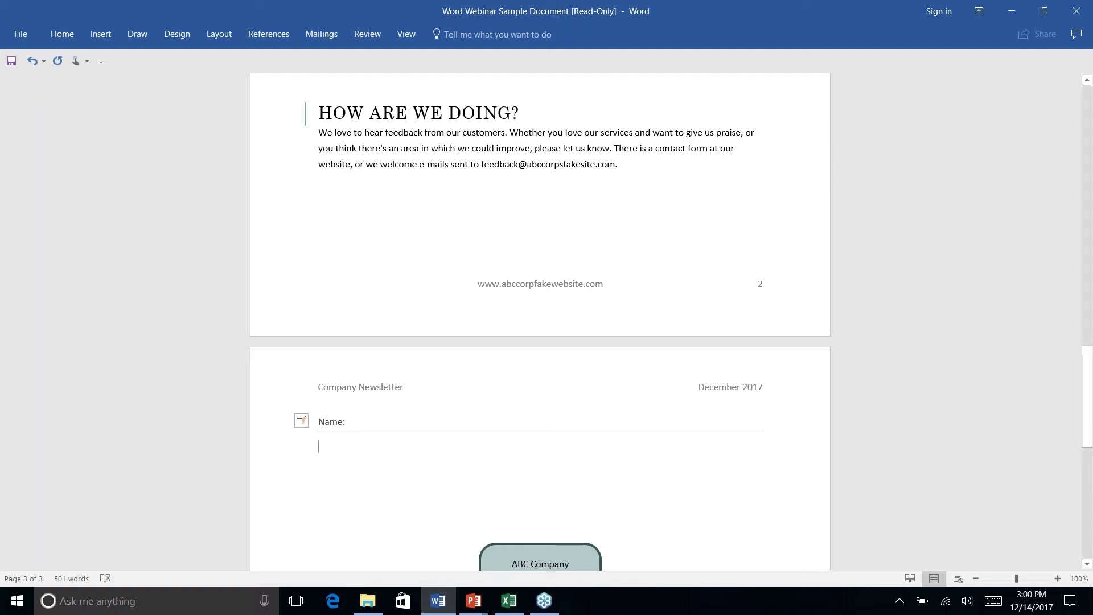
- Fill in "My Names" after the "Name:" label, and delete the whole line together with its border
key("BackSpace")
type("M")
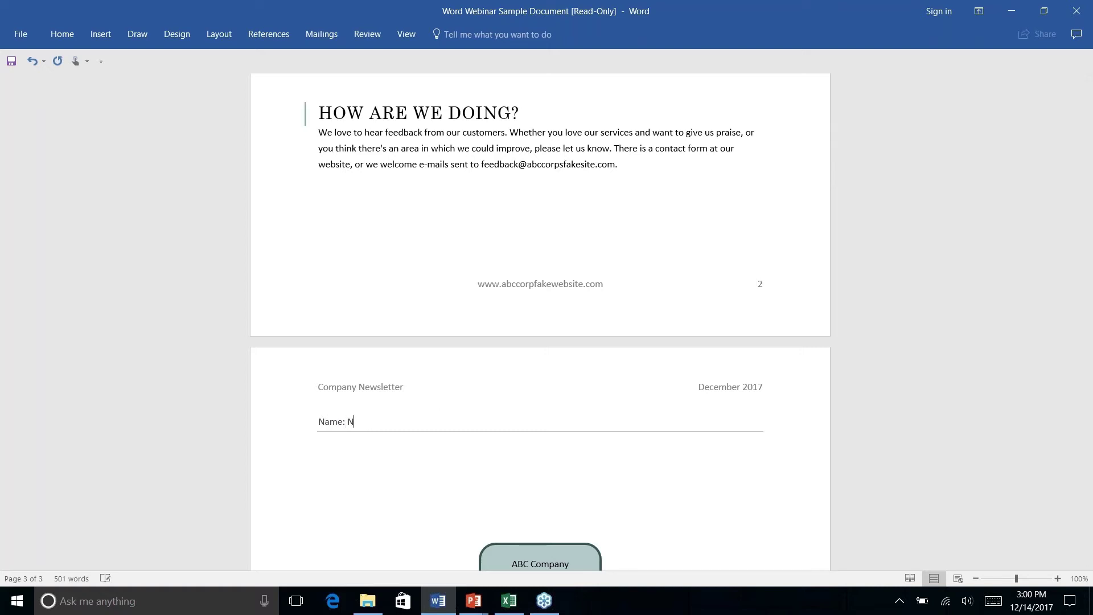
key("BackSpace")
type("My Names")
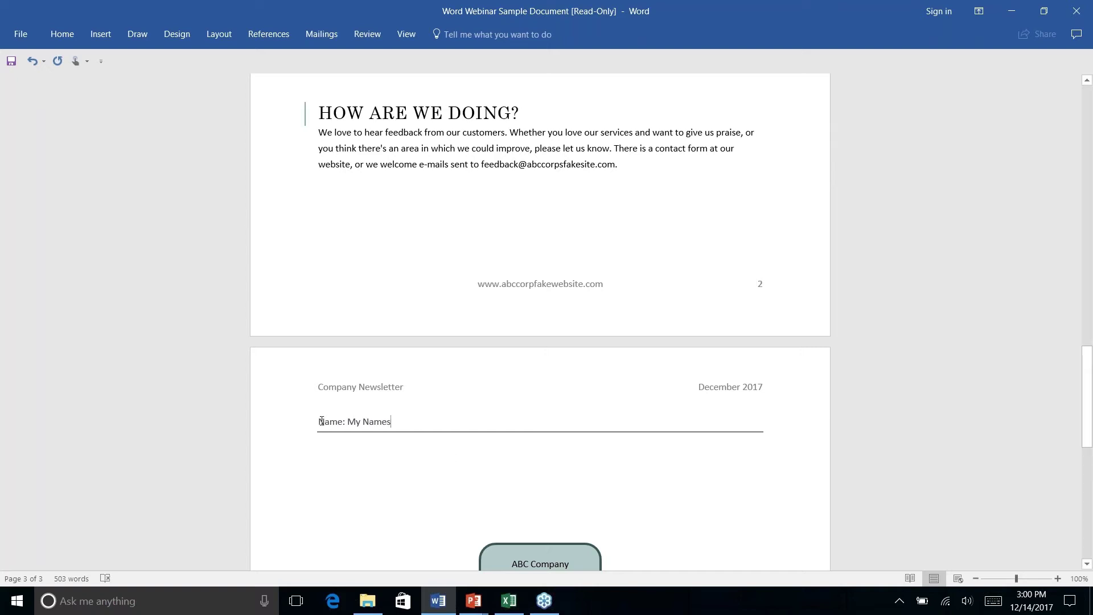
left_click_drag(317, 419, 378, 454)
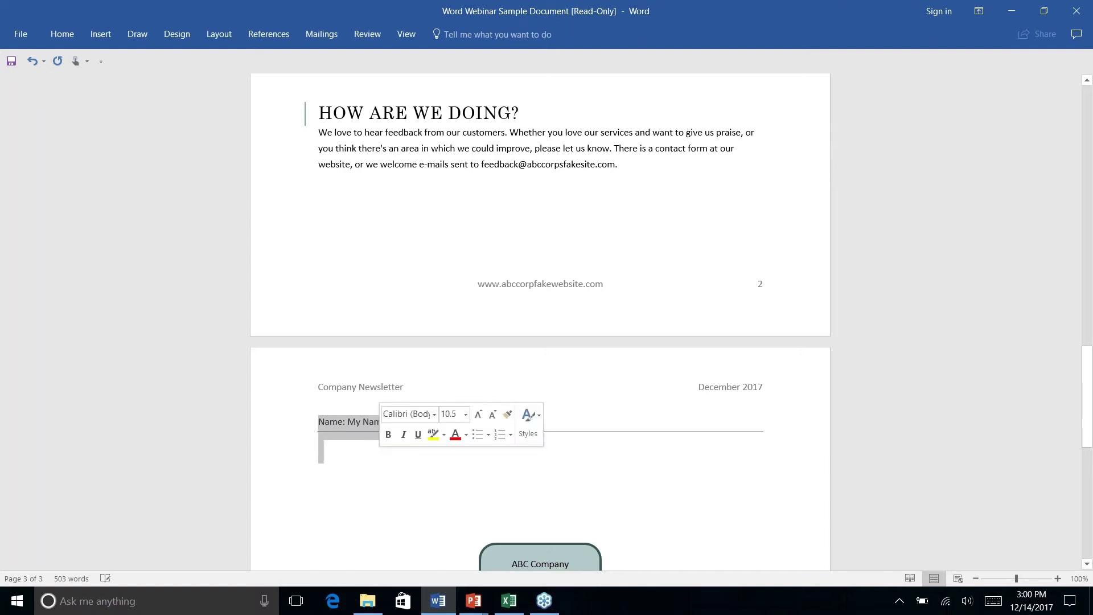
key("Delete")
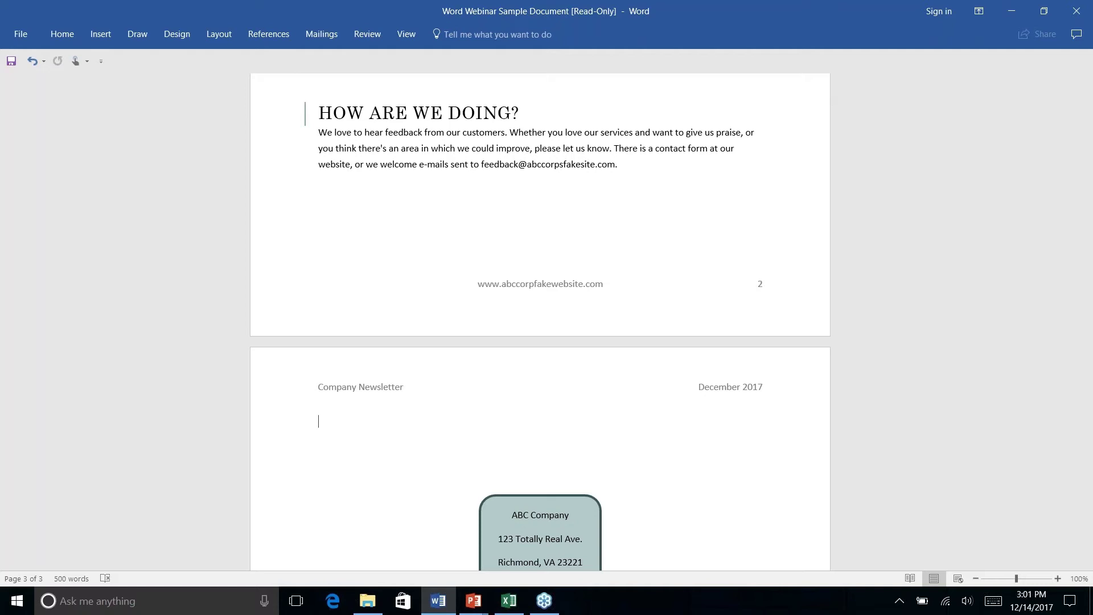
- Start the Step-by-Step Mail Merge Wizard for the newsletter, look through its stages, and return to the document type selection
scroll(540, 319, "up", 20)
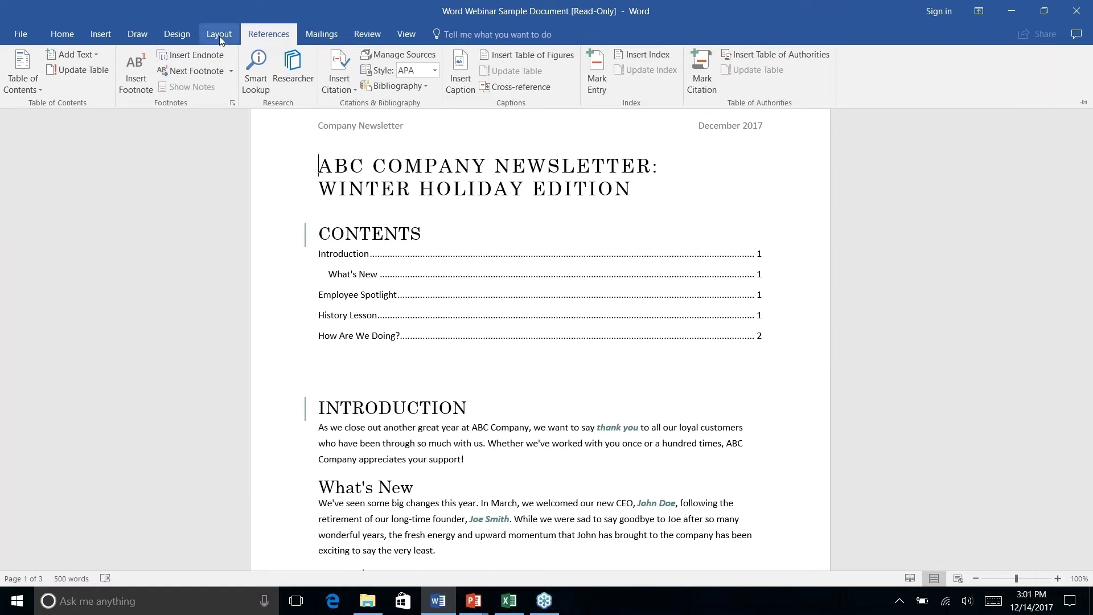
left_click(324, 38)
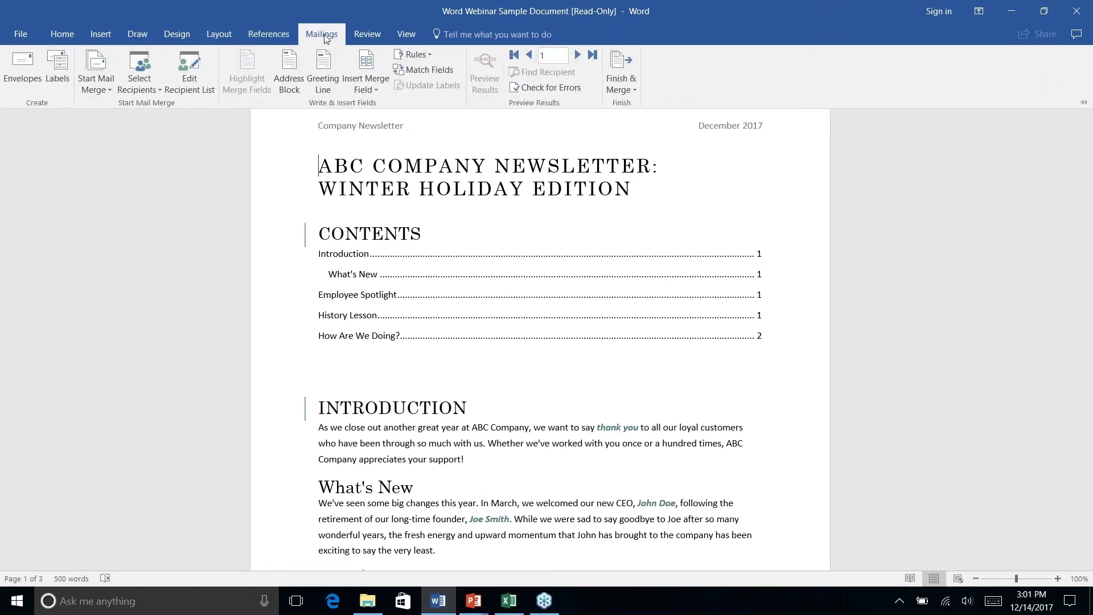
left_click(104, 93)
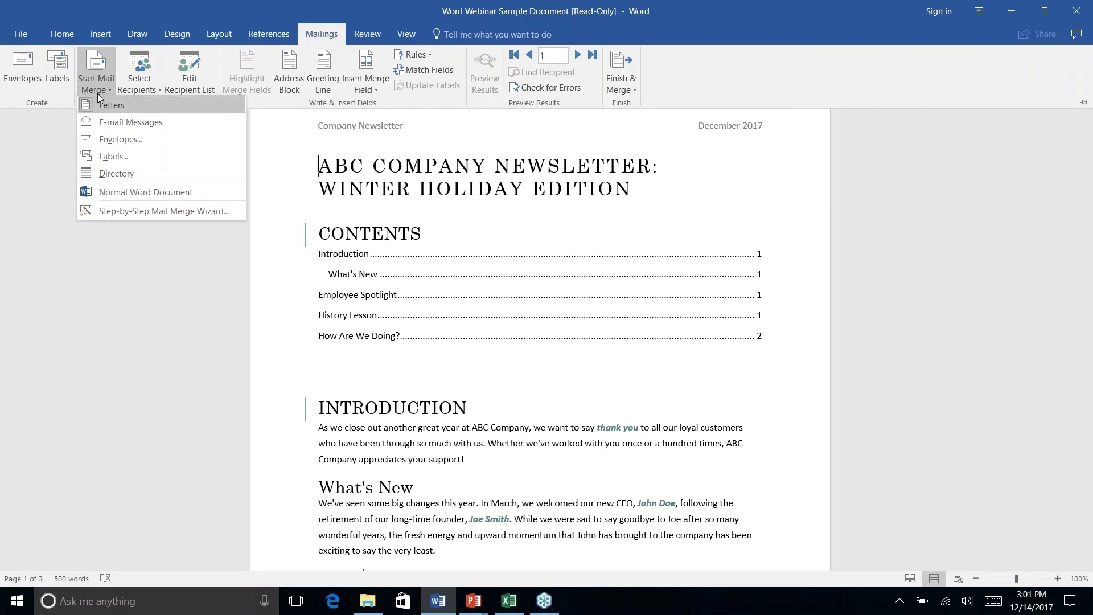
left_click(110, 210)
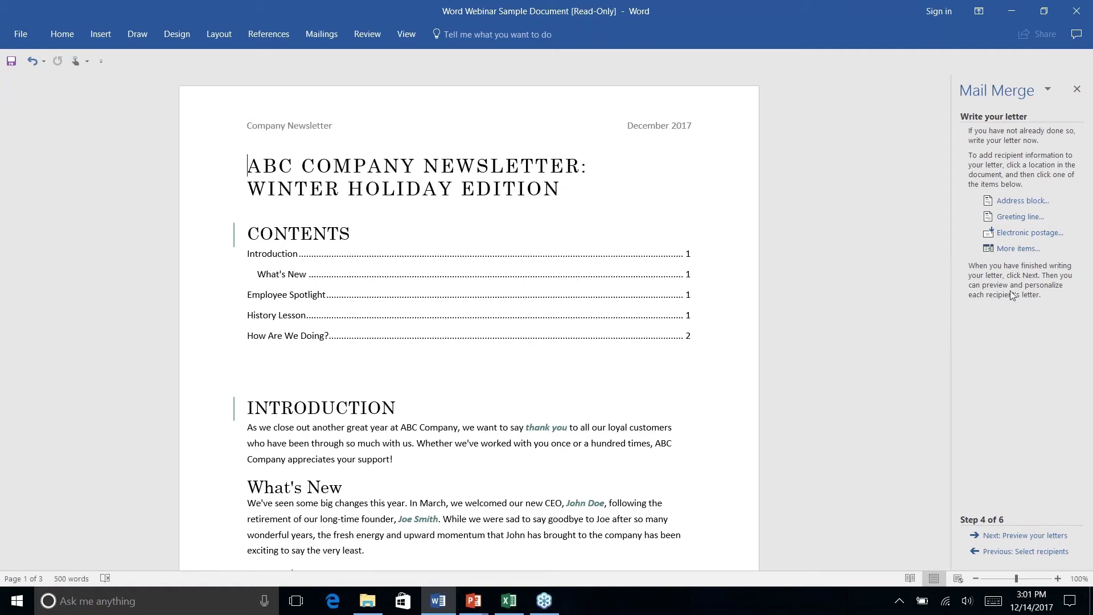
left_click(1006, 558)
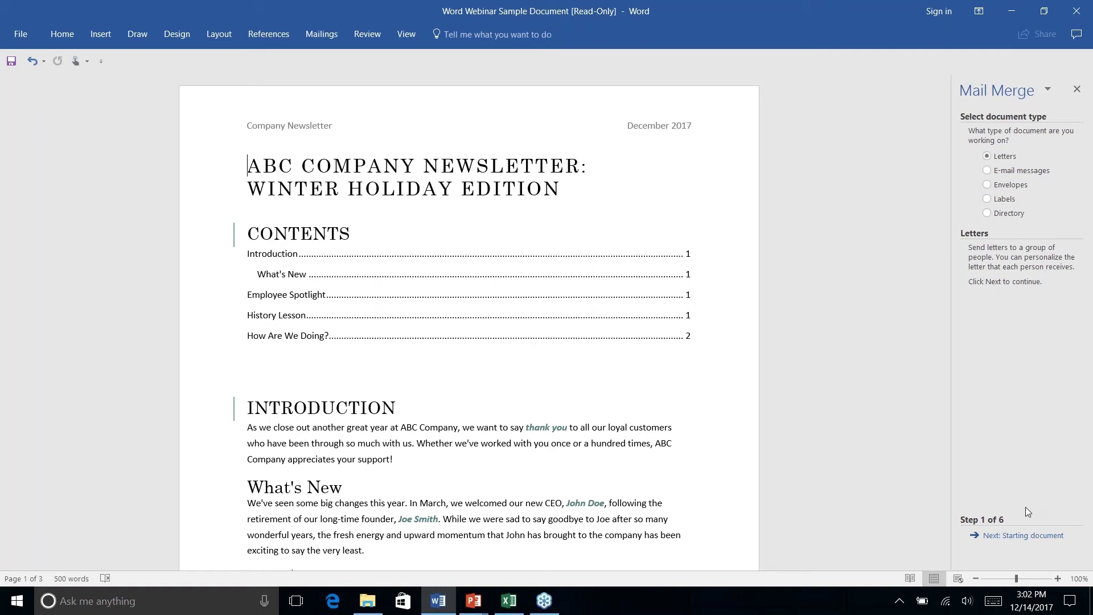
- Set up letters from the current document and load Sheet1$ of the Address Book workbook in Documents as the recipient list, keeping all recipients
left_click(1024, 538)
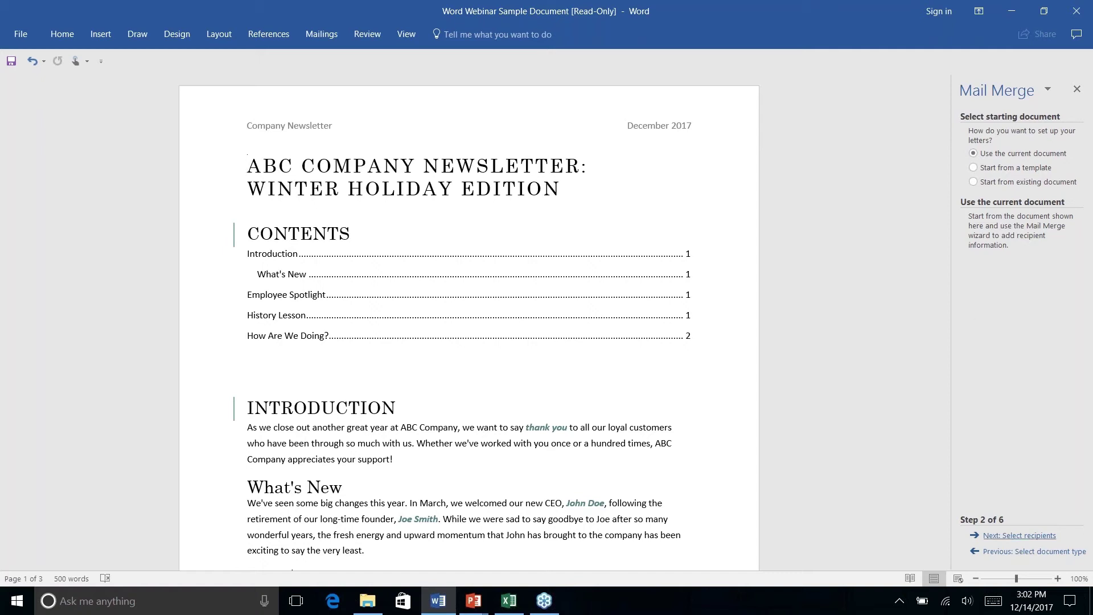
left_click(1028, 539)
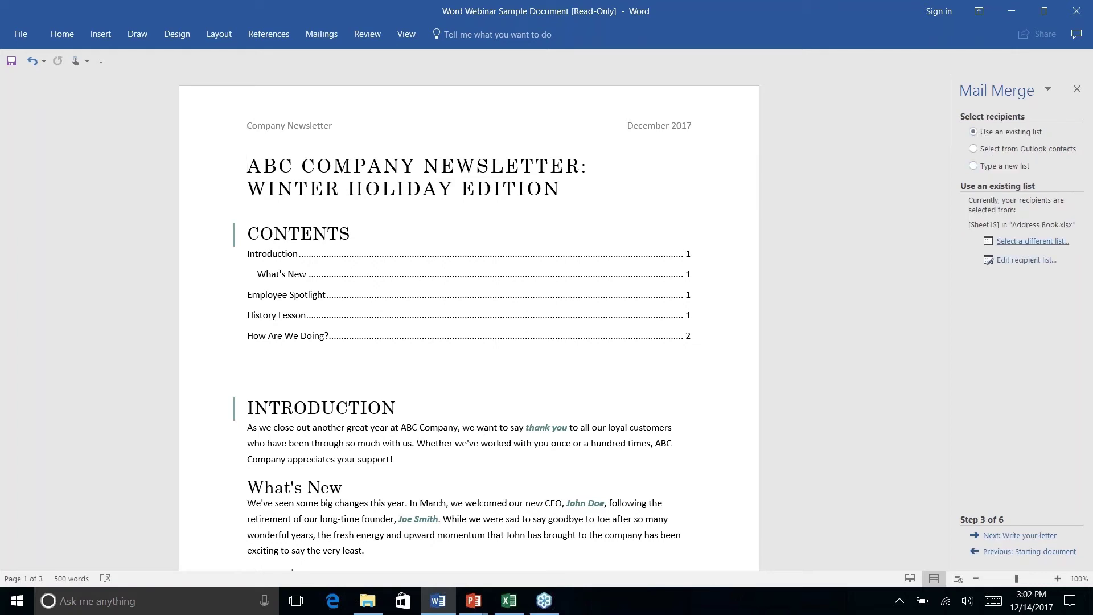
left_click(1011, 242)
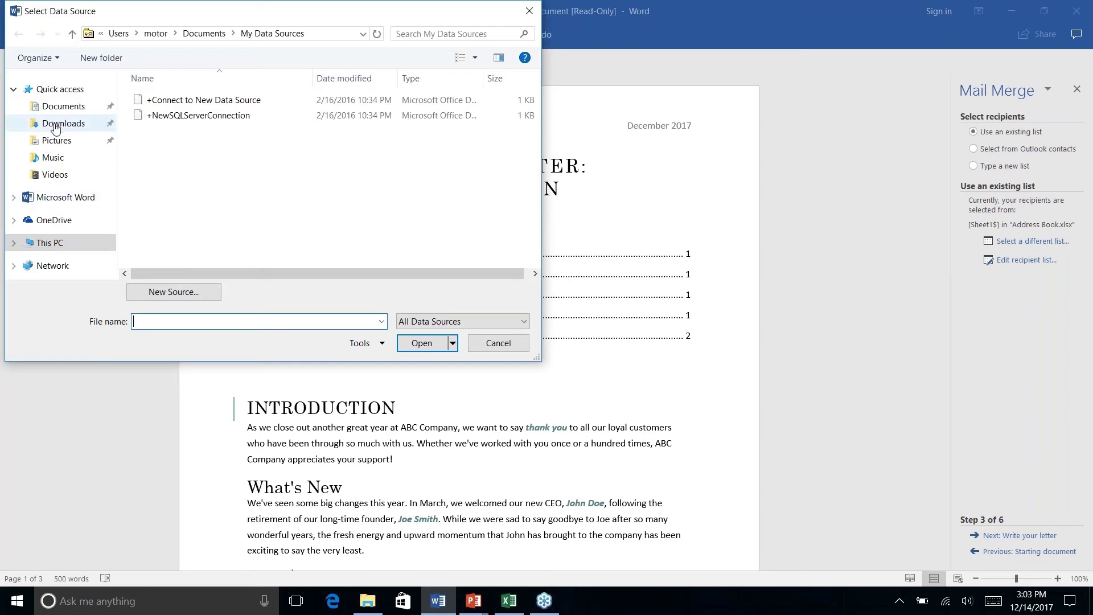
left_click(57, 107)
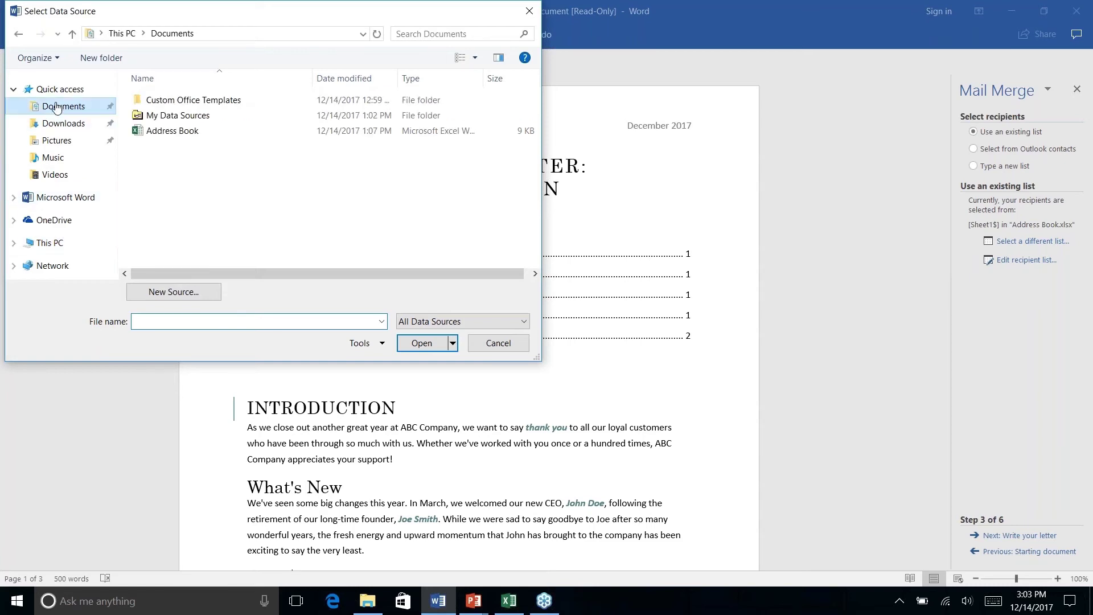
left_click(164, 132)
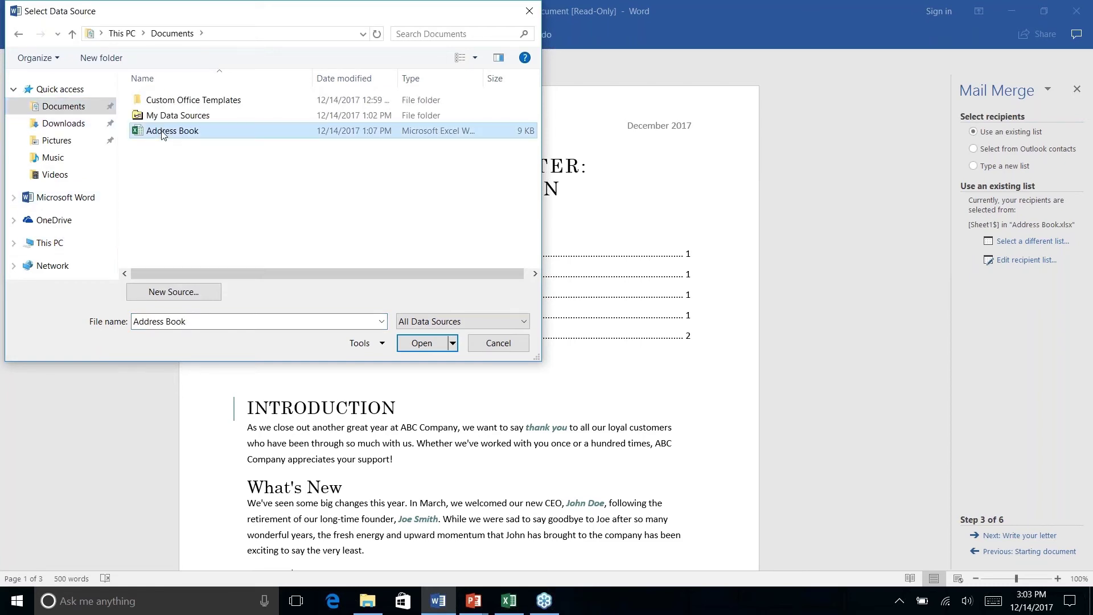
left_click(422, 343)
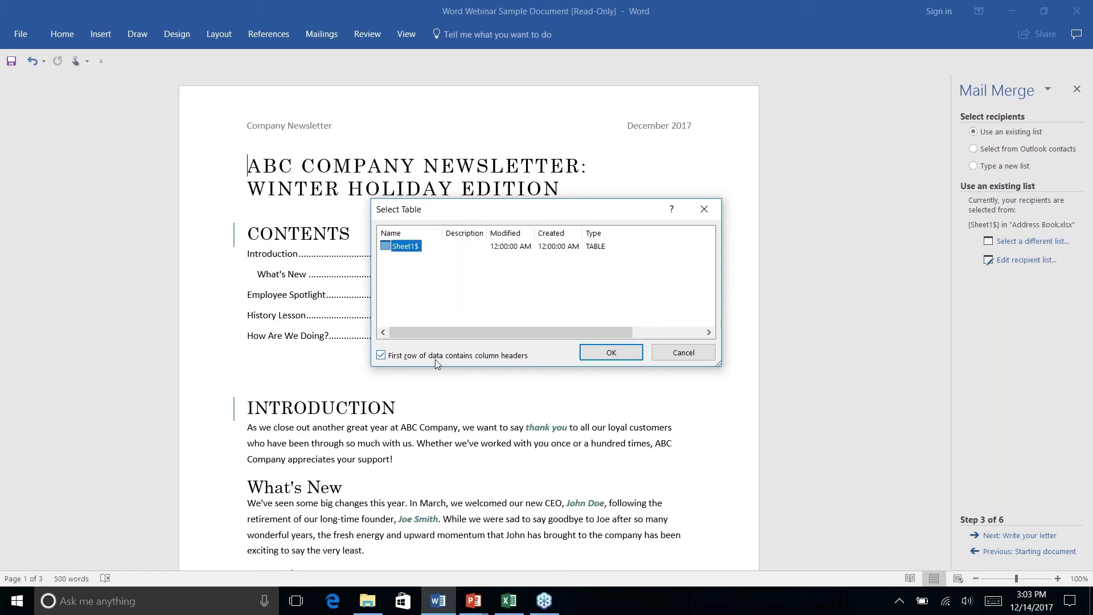
left_click(602, 356)
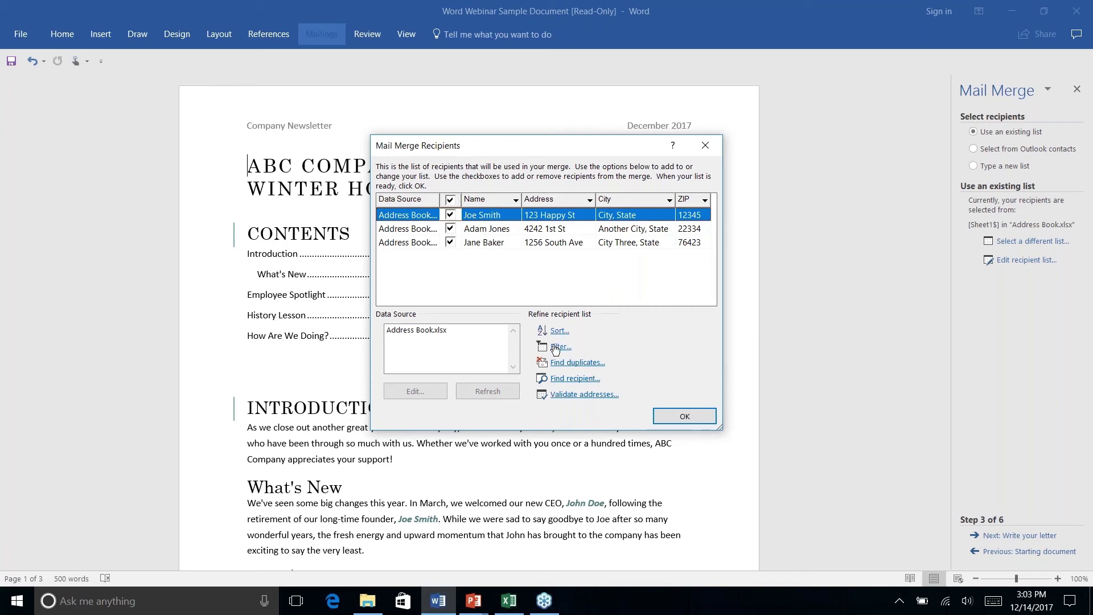
left_click(691, 419)
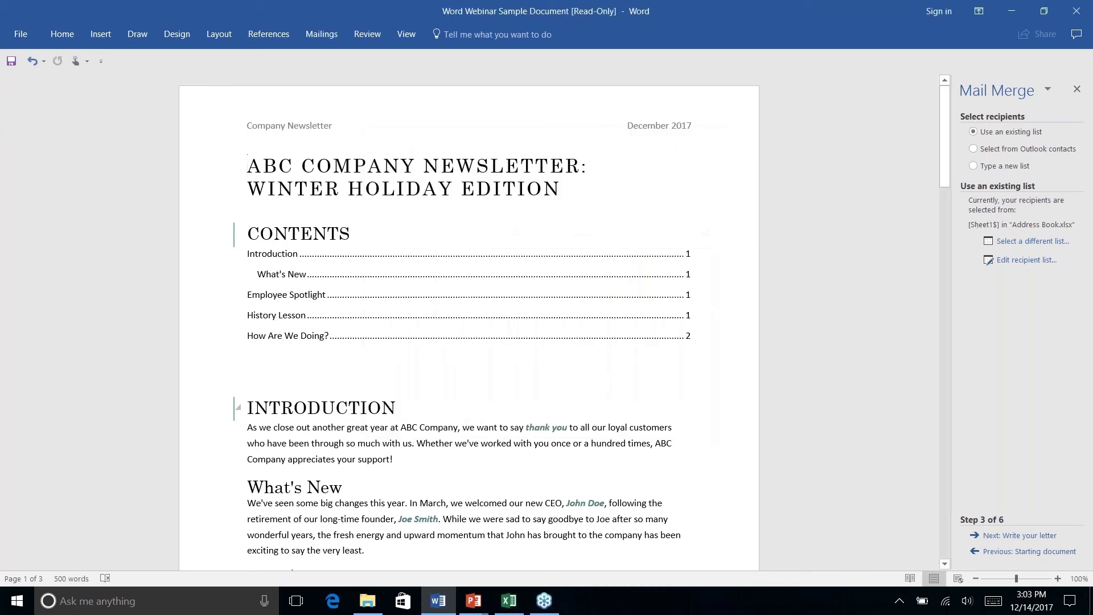
- Insert an address block with the recipient's name and postal address in front of the newsletter title
left_click(1009, 537)
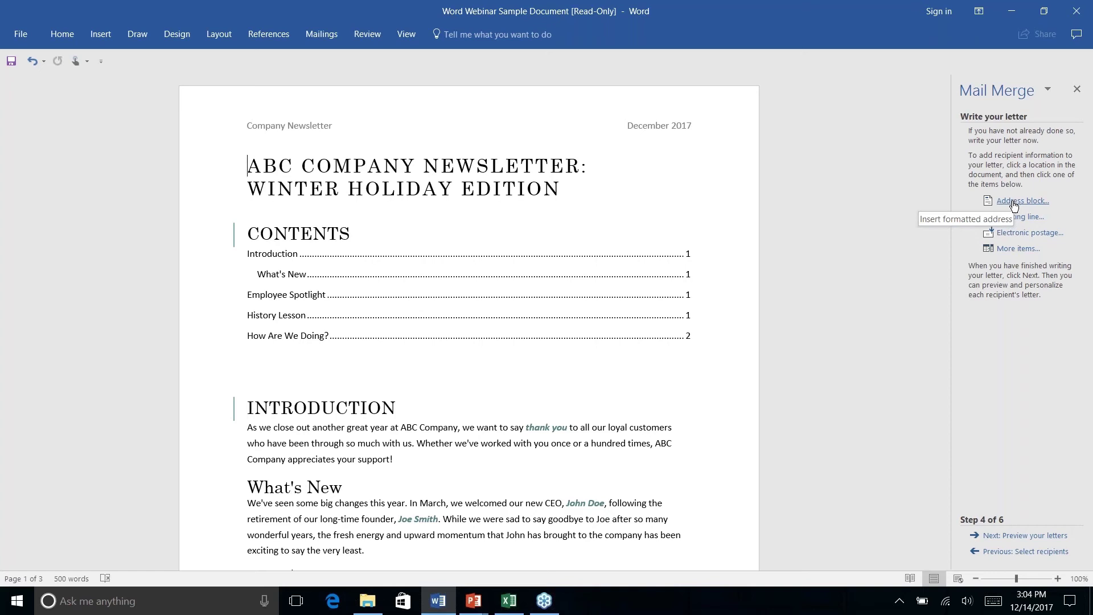
left_click(1014, 202)
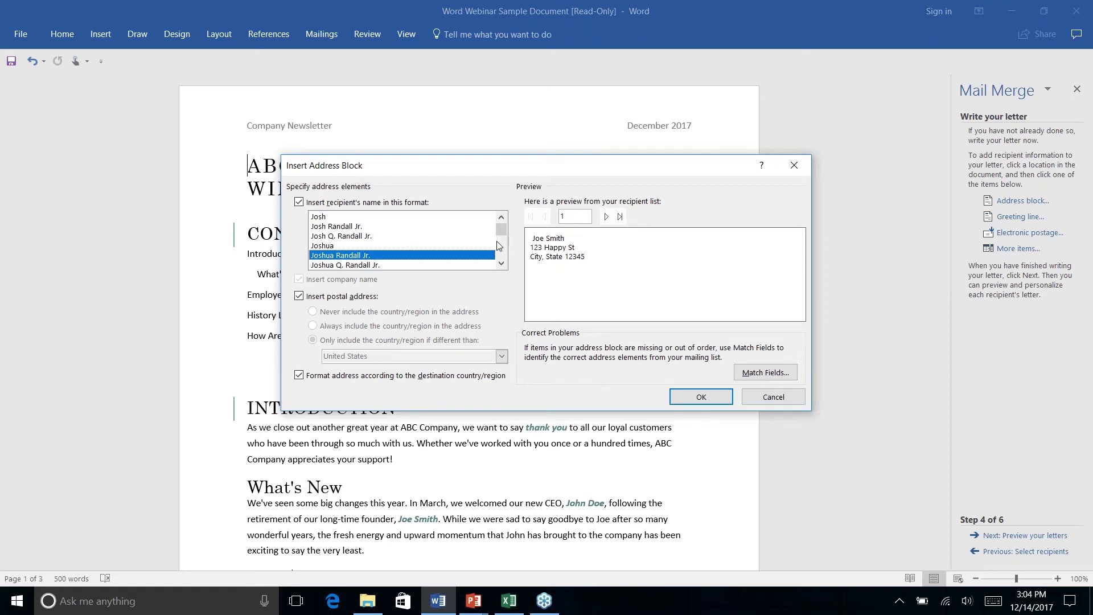
scroll(501, 238, "down", 4)
scroll(499, 238, "up", 3)
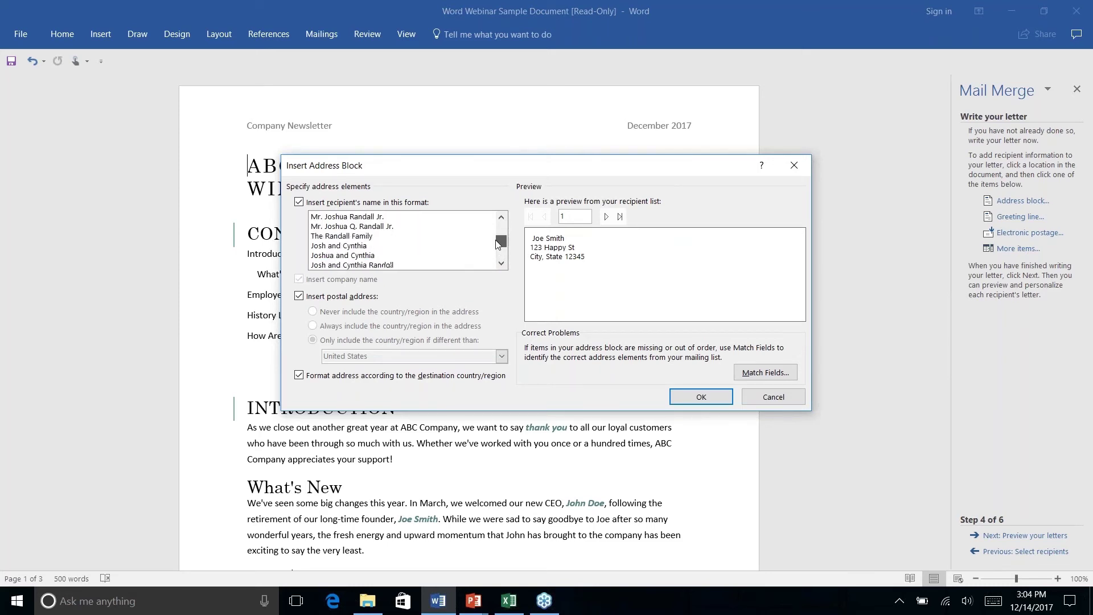
scroll(498, 238, "up", 1)
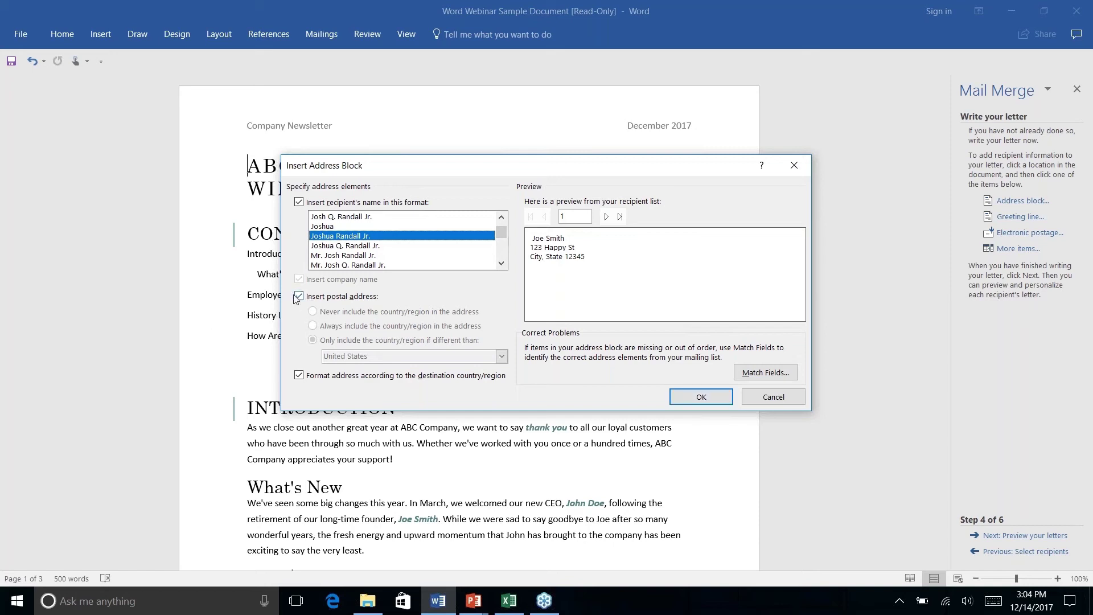
left_click(701, 398)
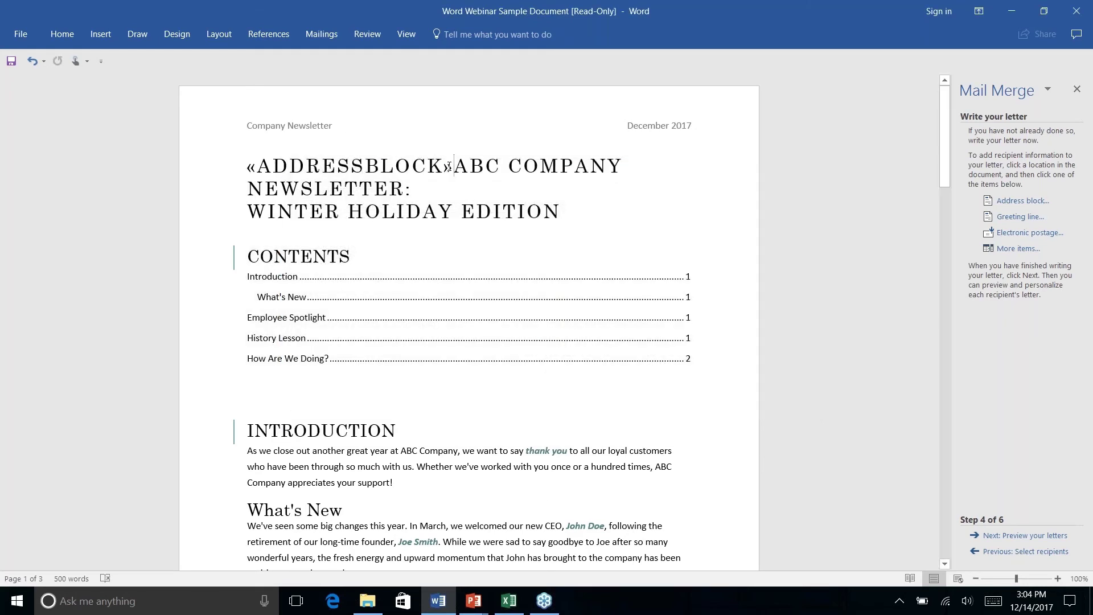
- Move the newsletter title below the address block, leaving one blank line between them
left_click_drag(449, 167, 247, 167)
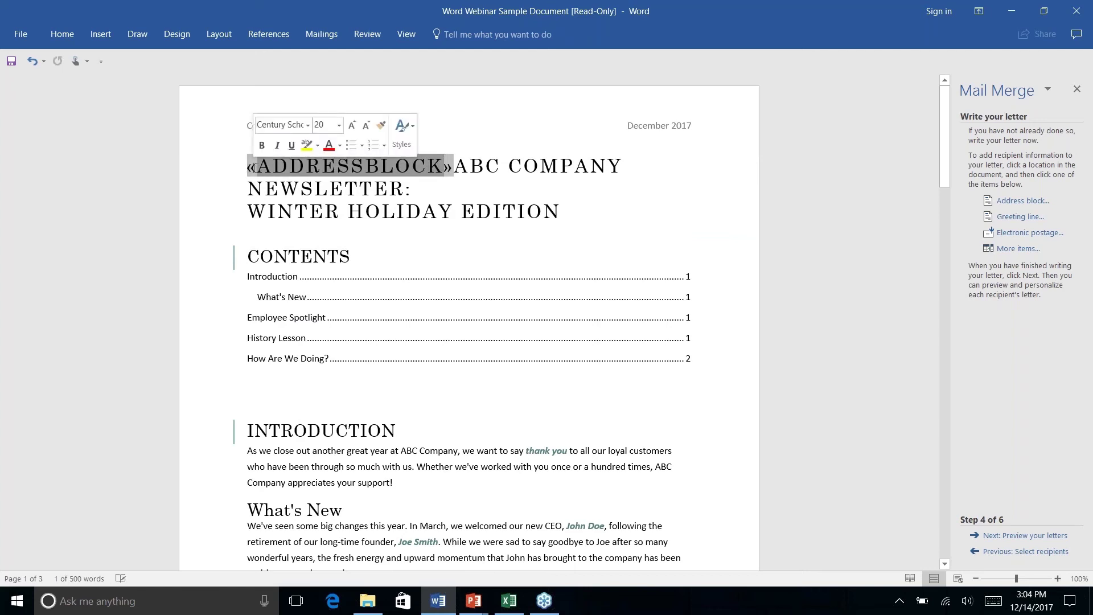
key("Right")
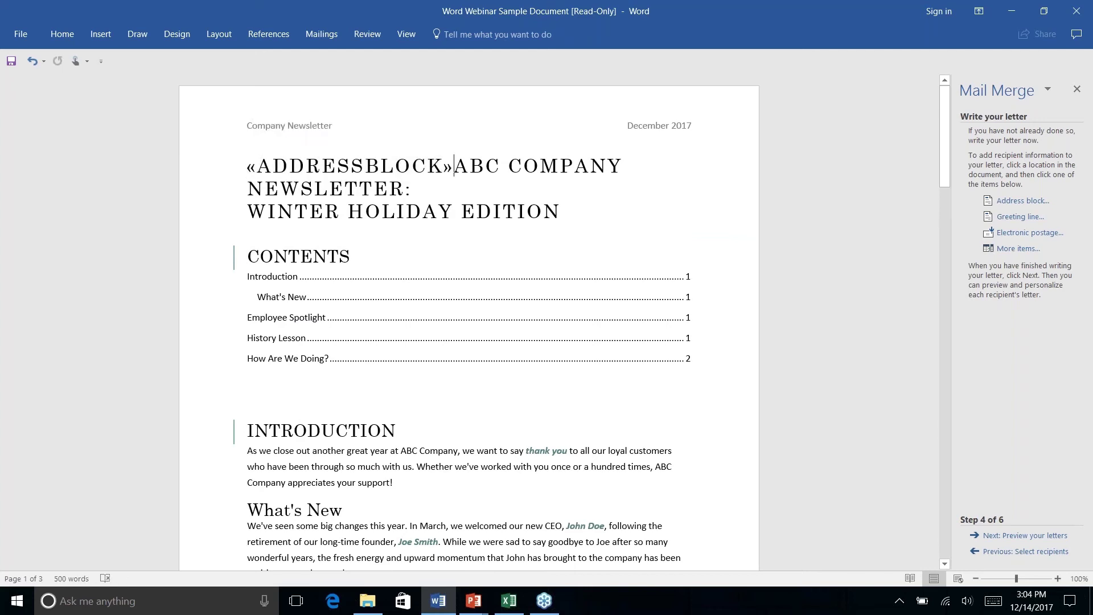
key("Return")
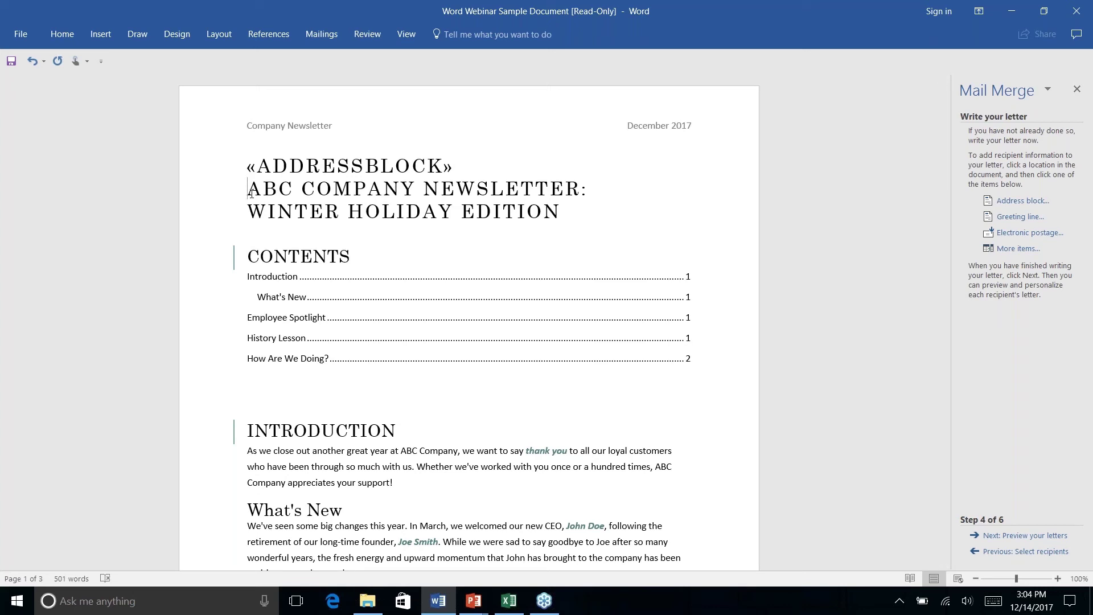
key("Return")
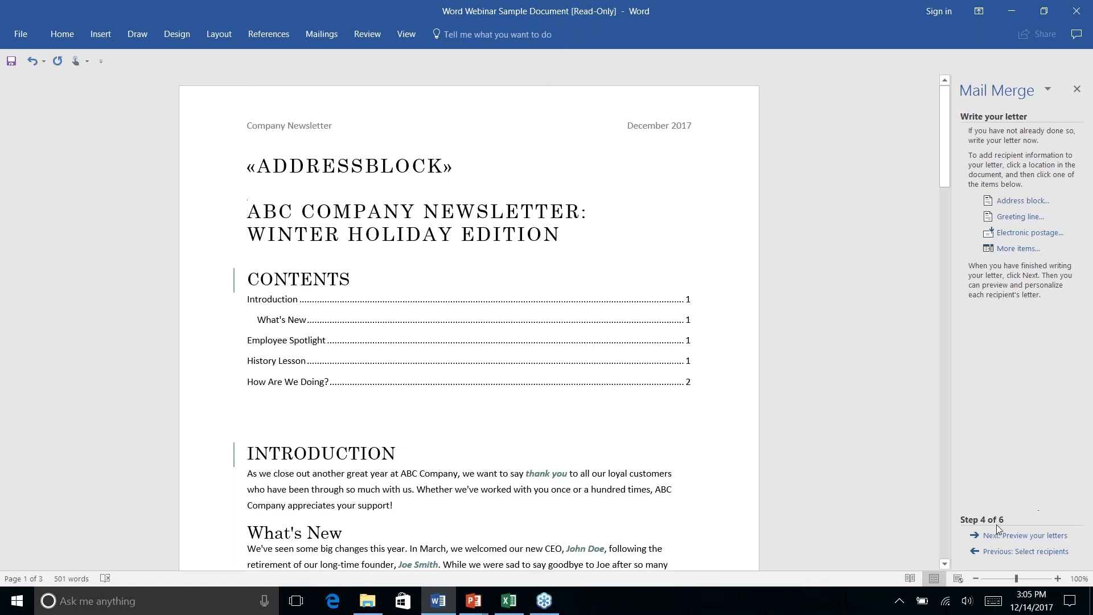
- Preview the merged newsletter for the first recipient, inspect the filled-in address block, and proceed to the final merge stage
left_click(1031, 537)
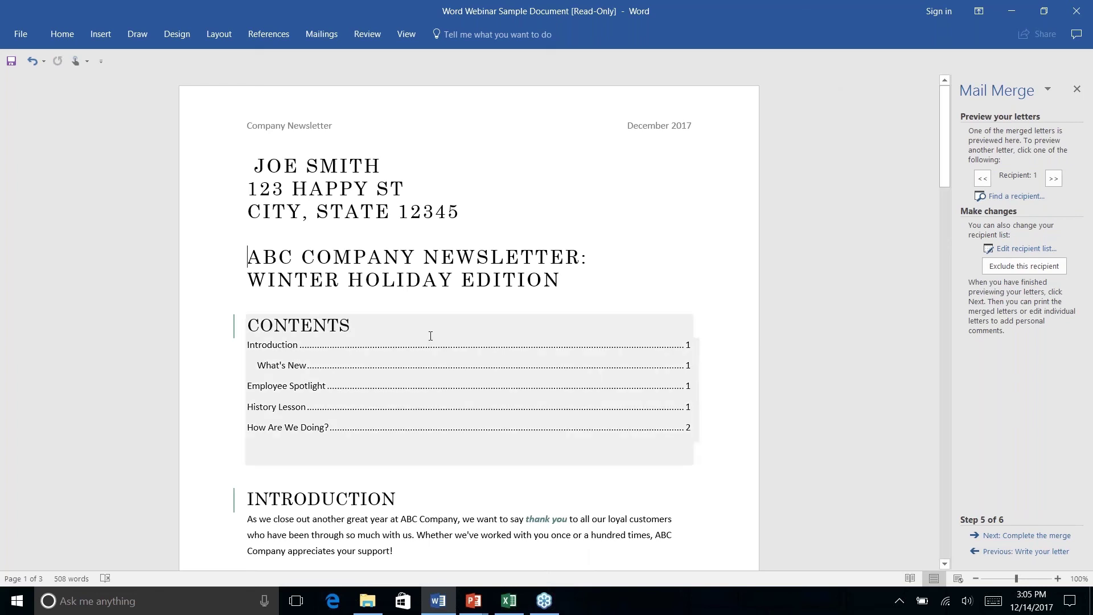
left_click(404, 188)
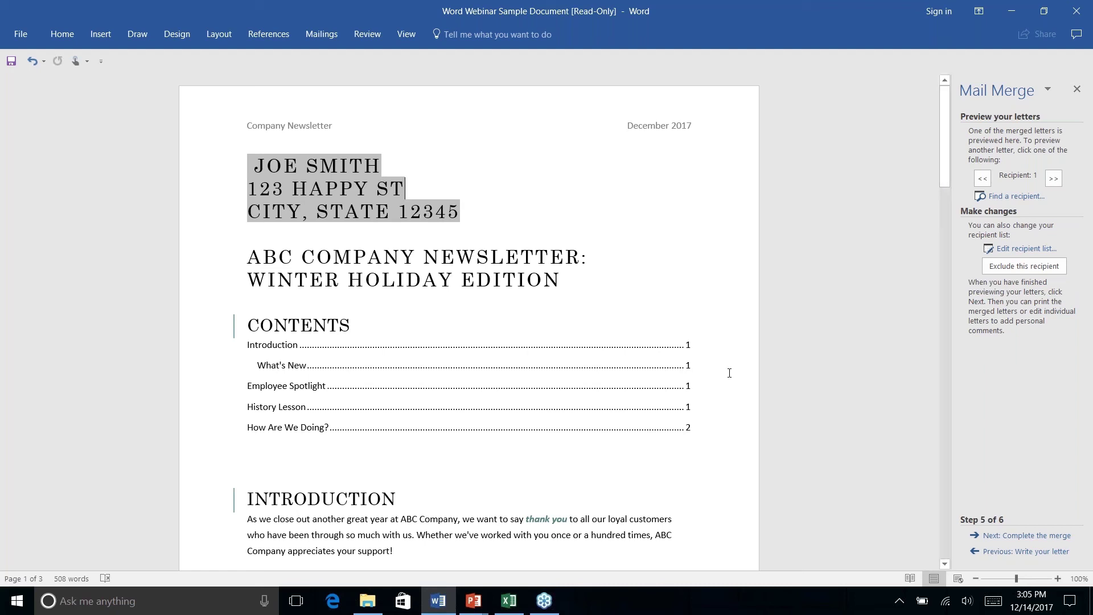
left_click(1025, 536)
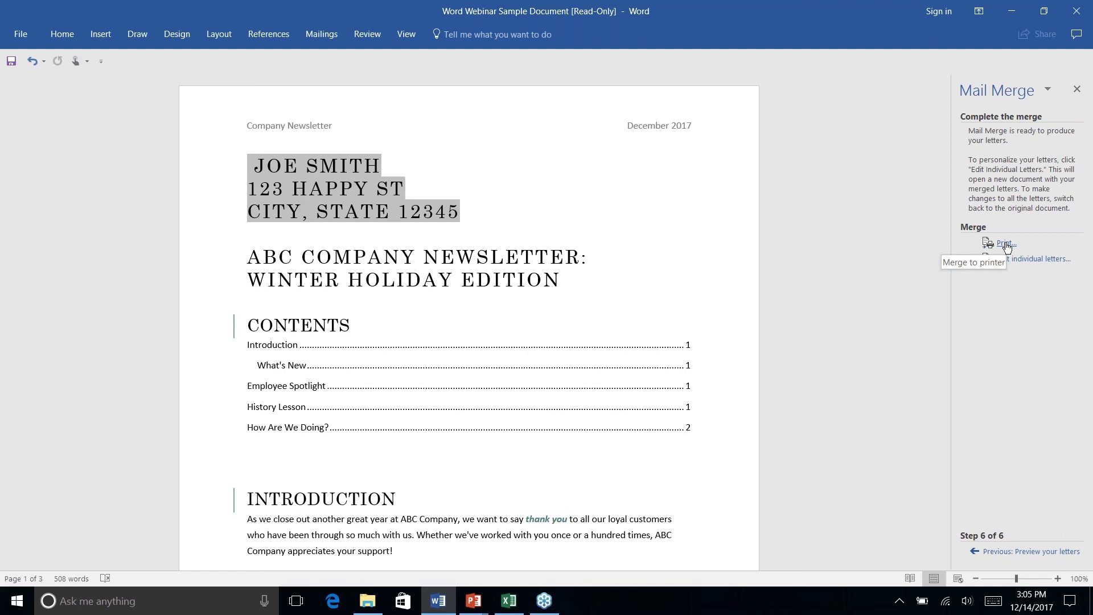
- Switch to the PowerPoint slide show and advance from the "Bonus Tips" slide to the closing slide
key("alt+Tab")
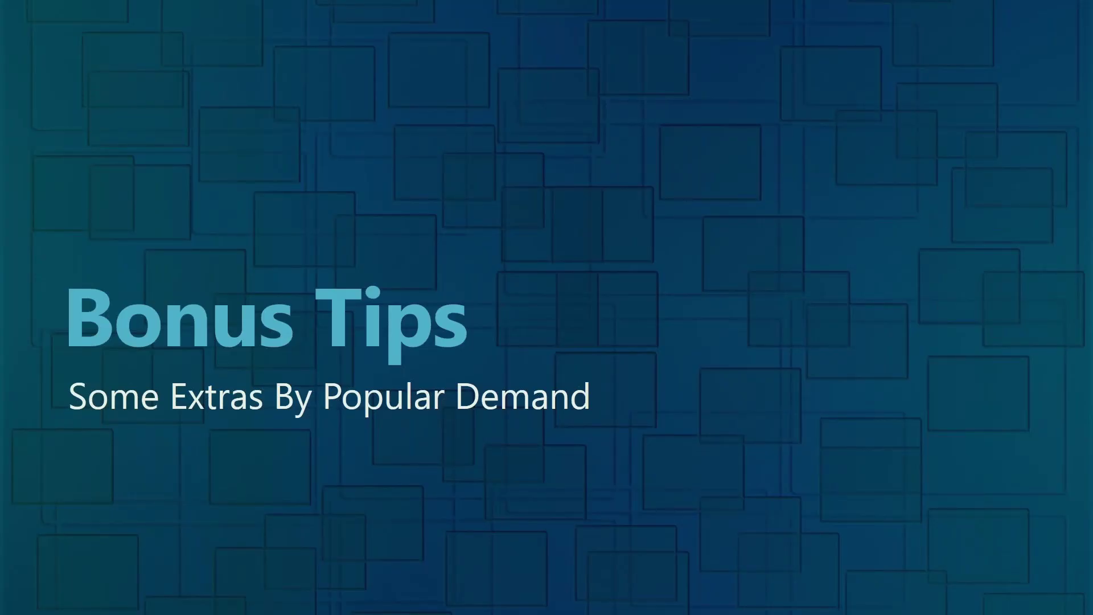
key("Right")
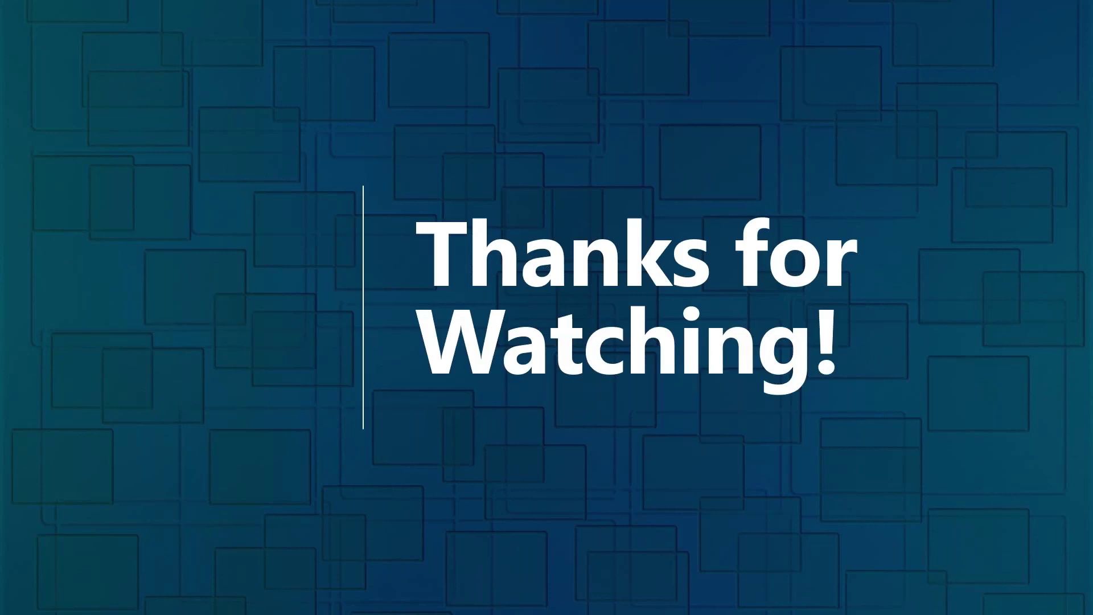